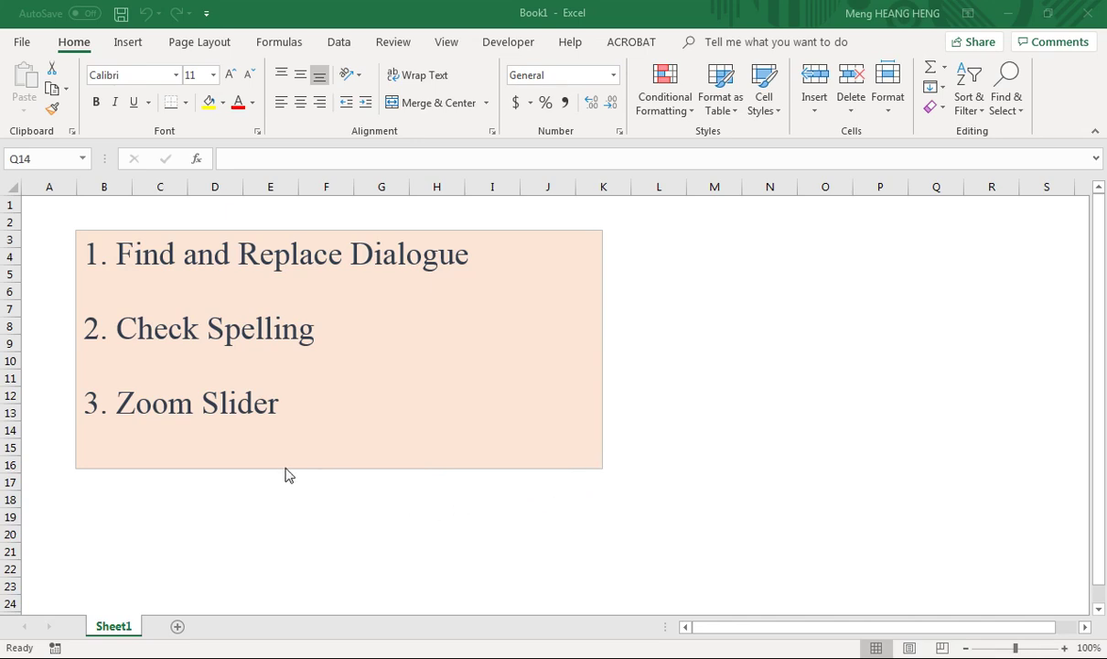
Add a new worksheet and enter apple, orange, white, computer and phone in cells C4 through C8
left_click(177, 628)
left_click(161, 256)
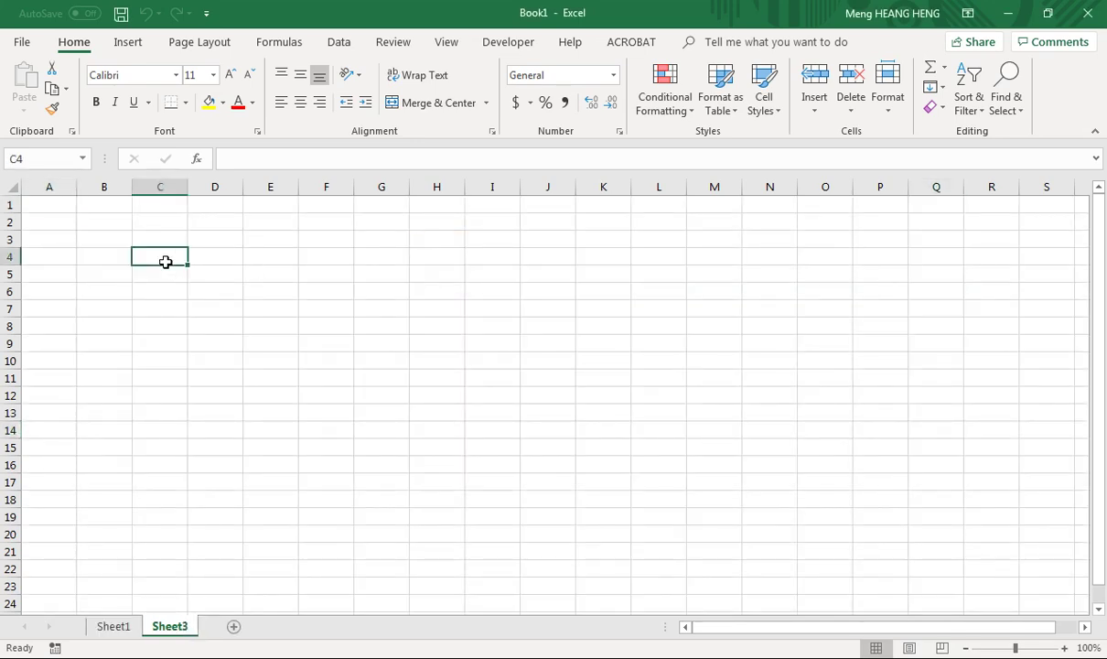
type("apple")
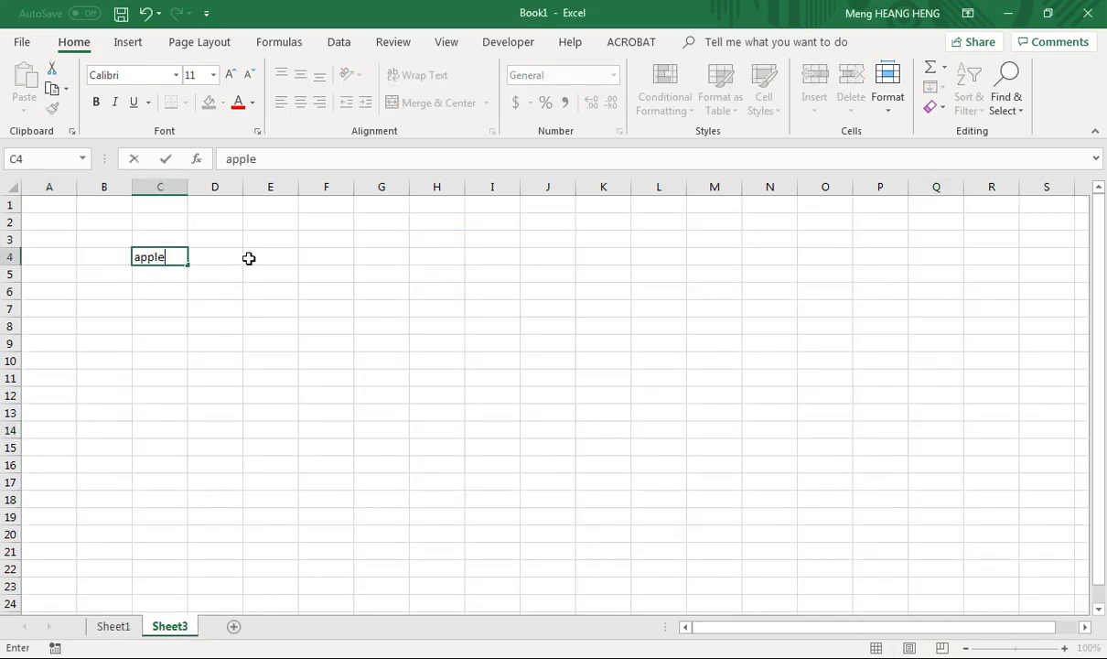
key("Return")
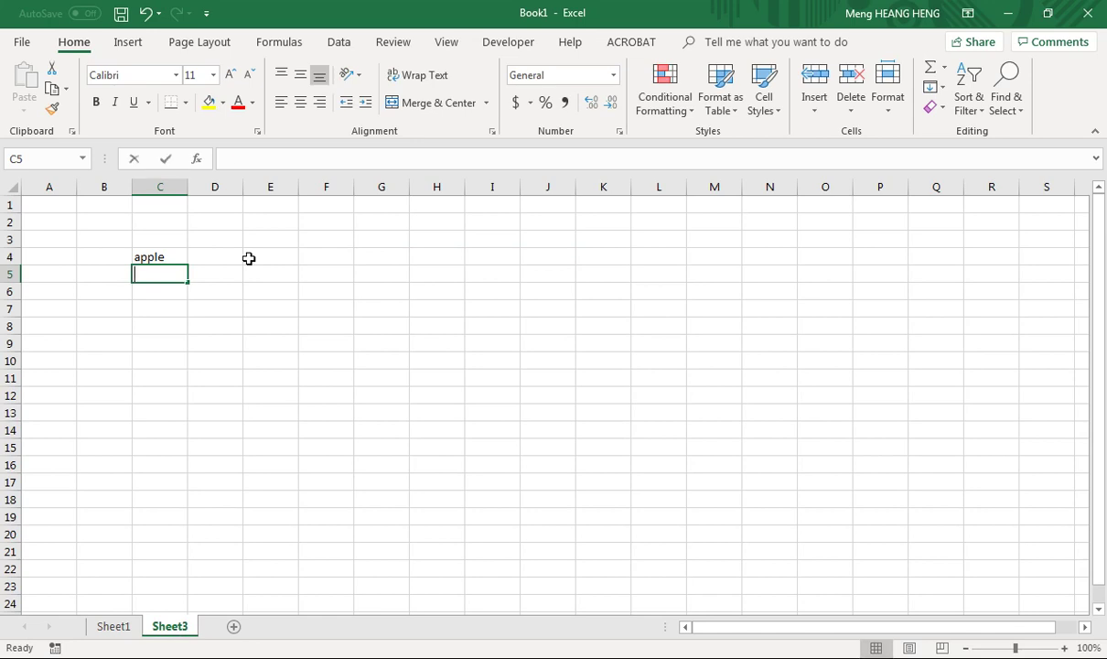
type("orange")
key("Return")
type("white")
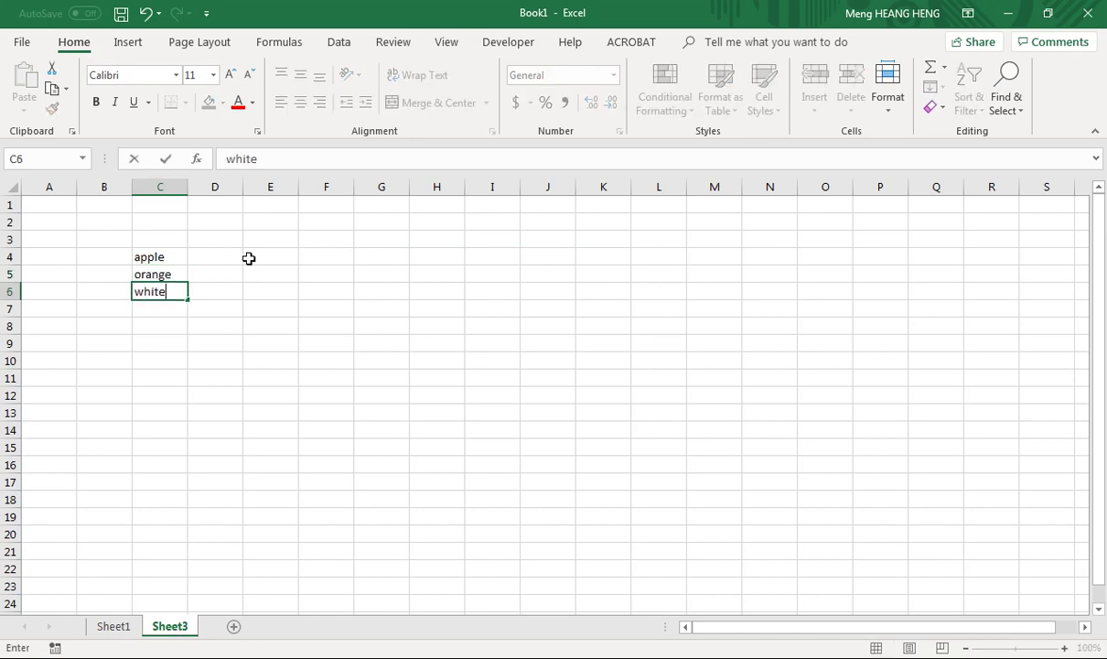
key("Return")
type("computer")
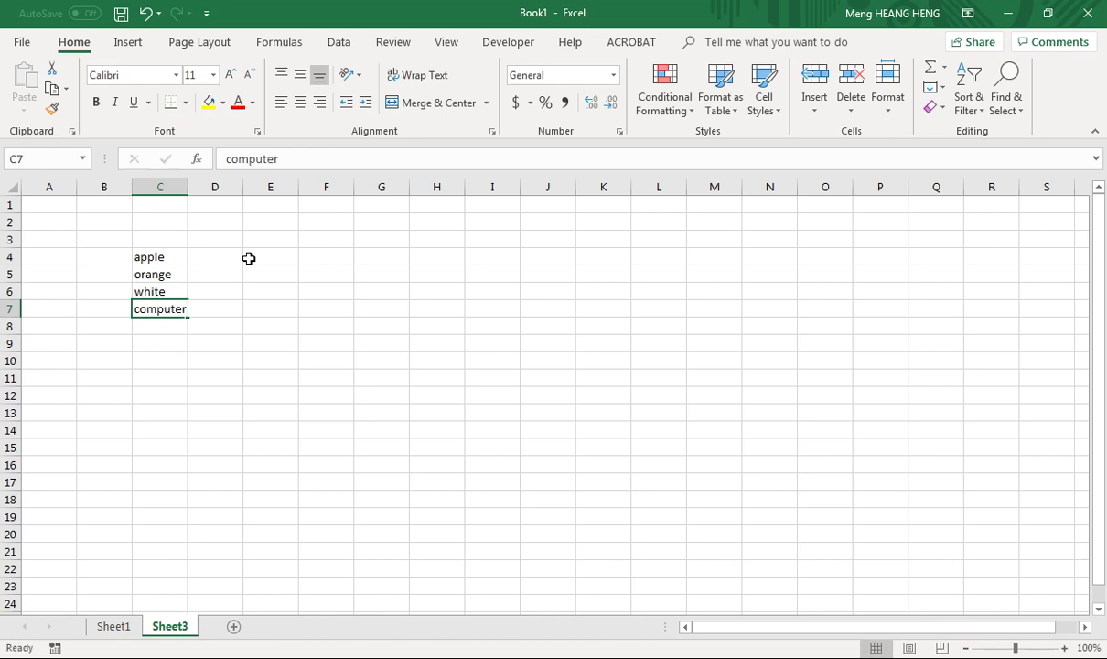
key("Return")
type("phone")
key("Return")
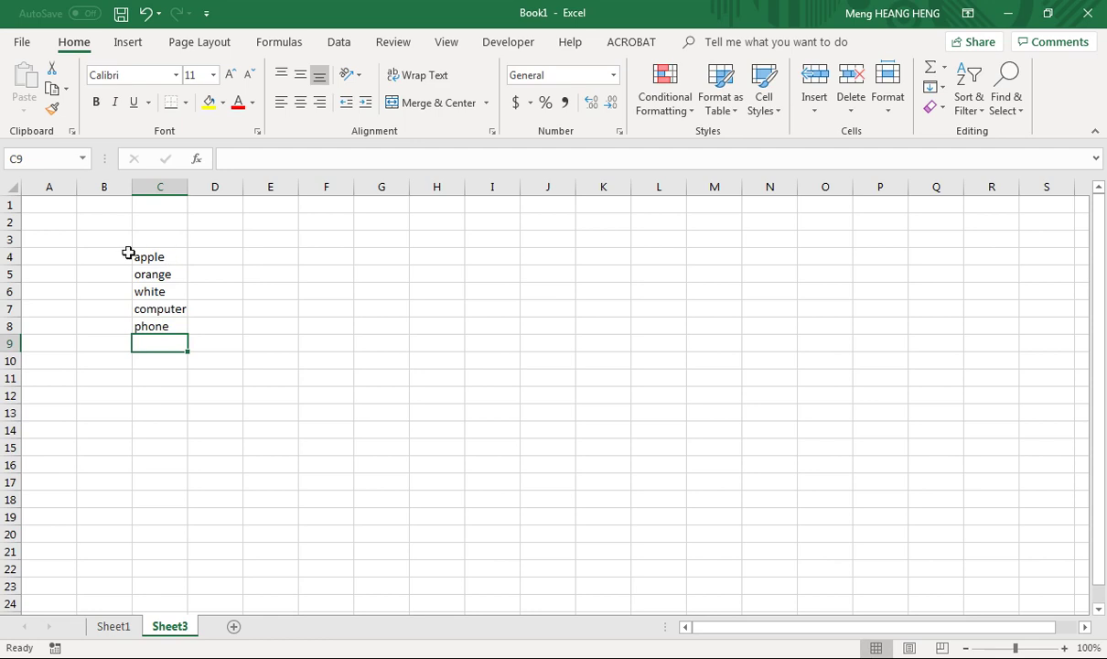
Enlarge the worksheet view to 214% and select cell D4
left_click(205, 261)
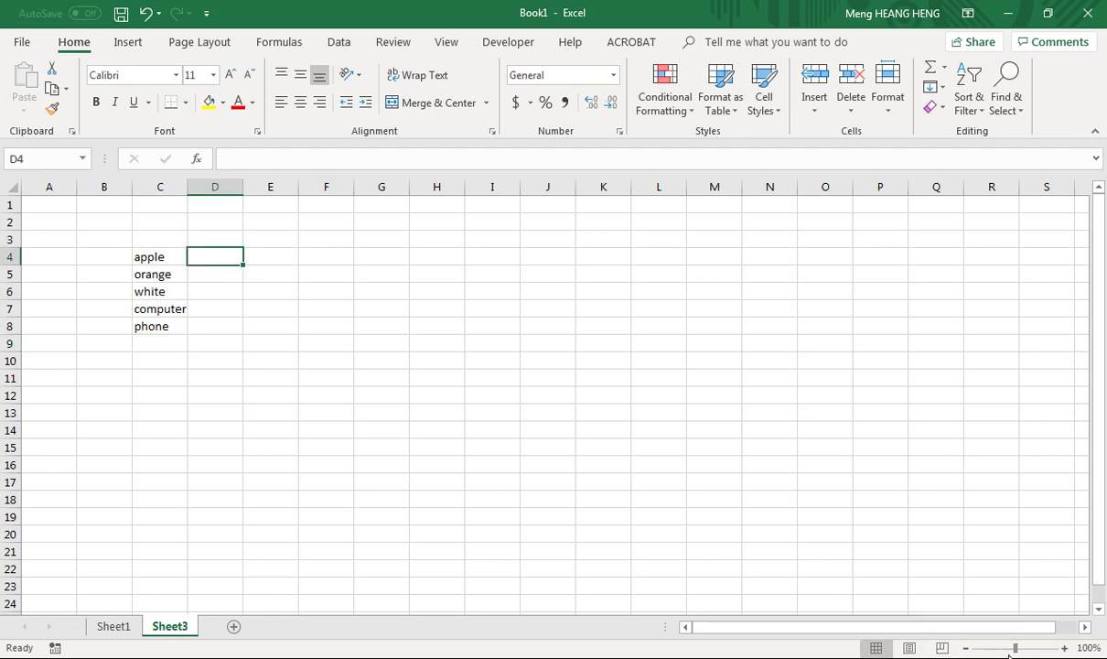
left_click_drag(1012, 647, 1008, 648)
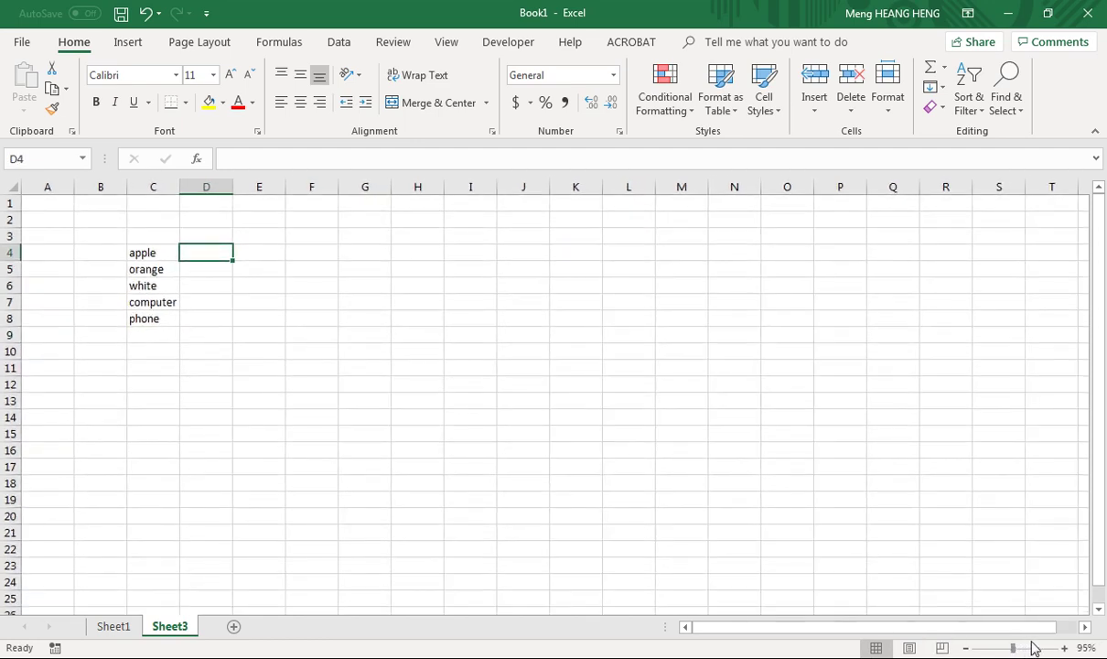
left_click(1054, 647)
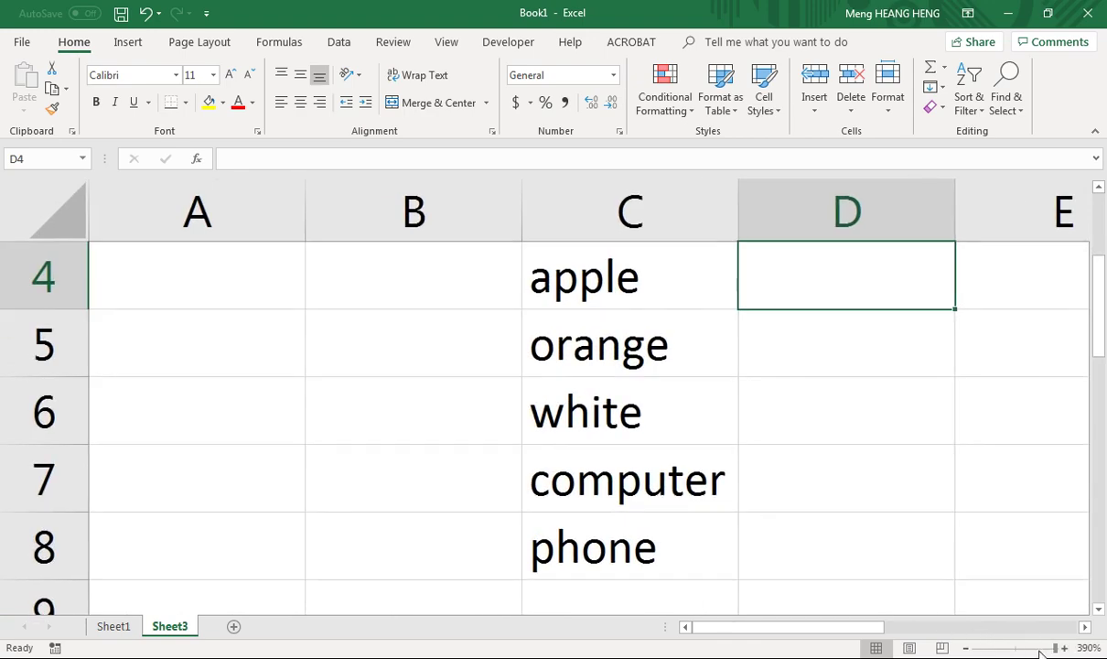
left_click_drag(1043, 651, 1030, 647)
left_click(484, 417)
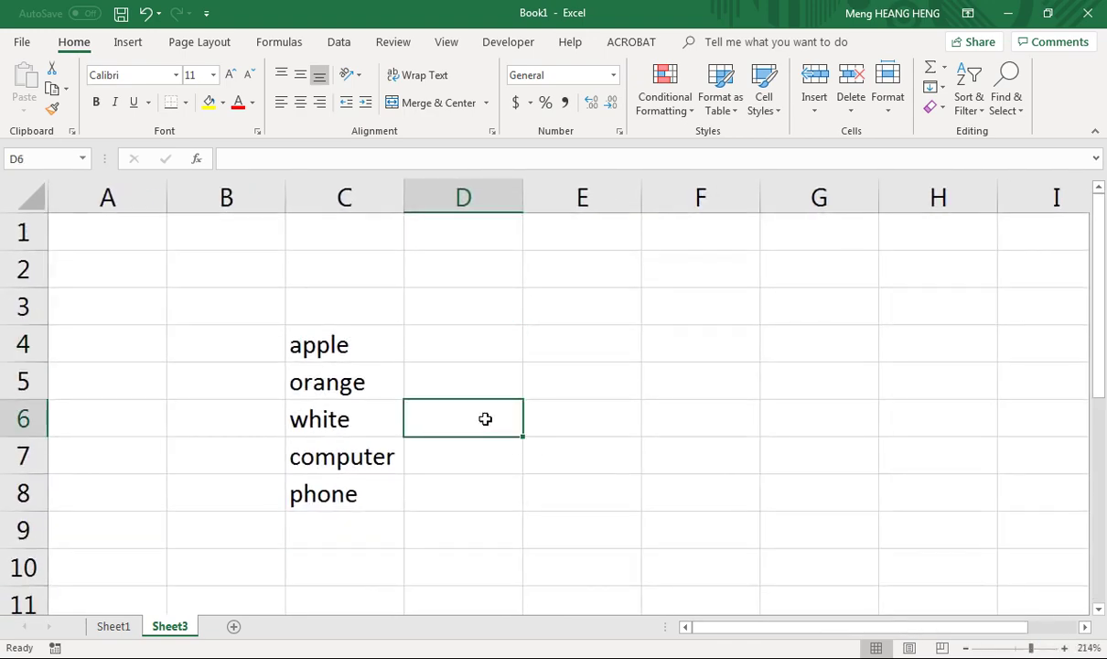
scroll(420, 372, "down", 1)
scroll(425, 371, "up", 1)
left_click(490, 349)
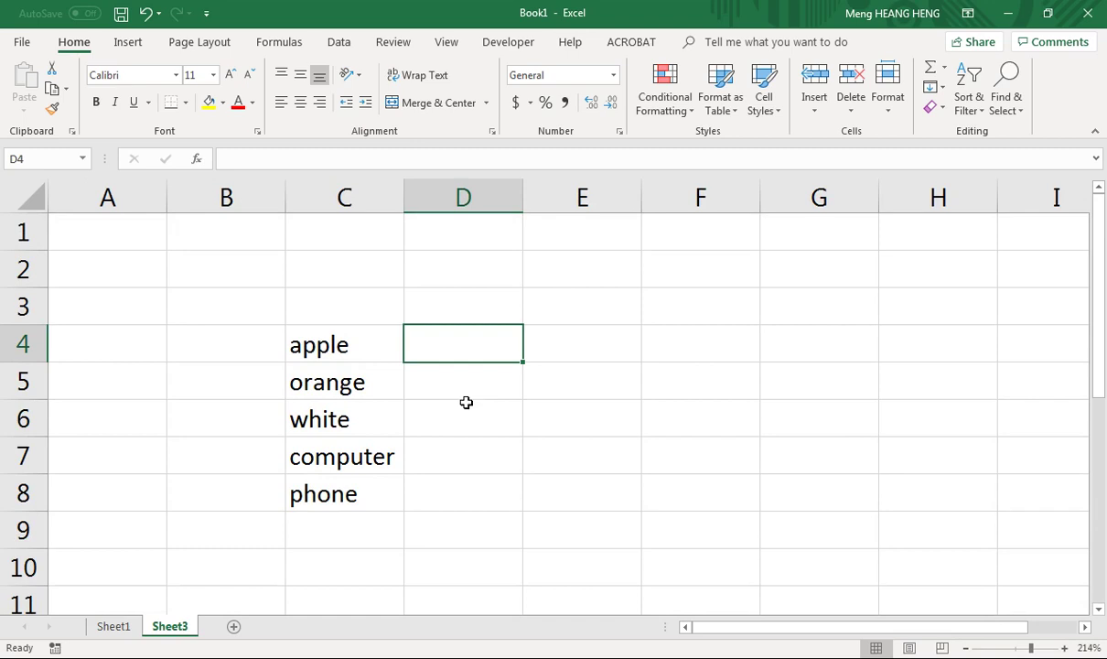
key("ctrl+f")
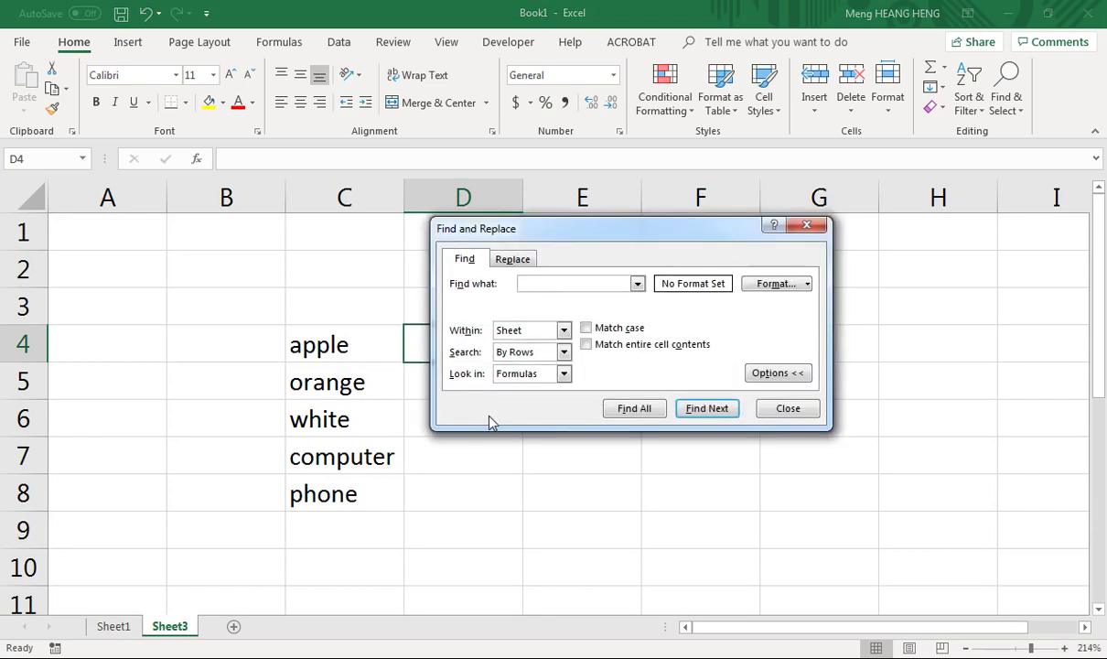
left_click(806, 225)
left_click(560, 377)
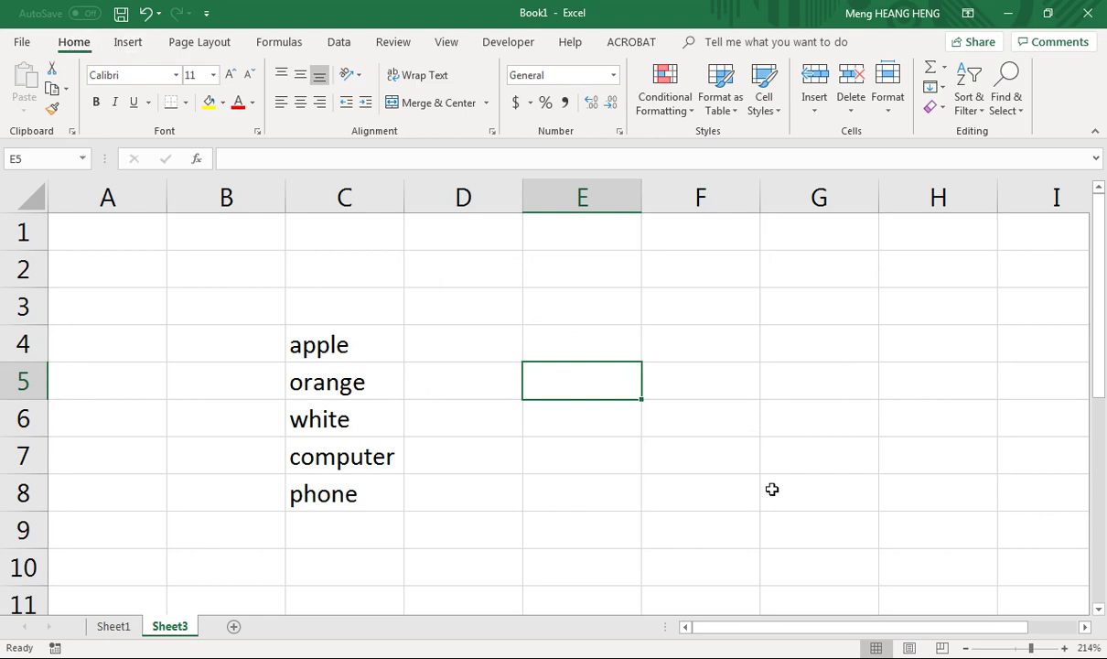
Find the next cell containing "apple", with the extra search options collapsed
left_click(1010, 103)
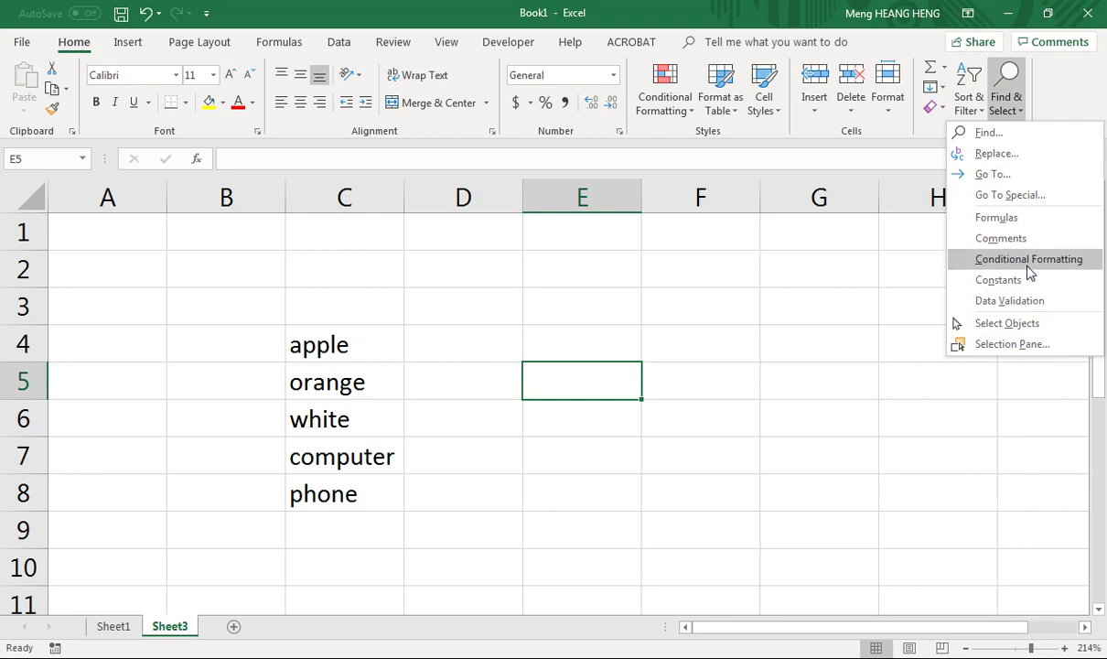
left_click(993, 137)
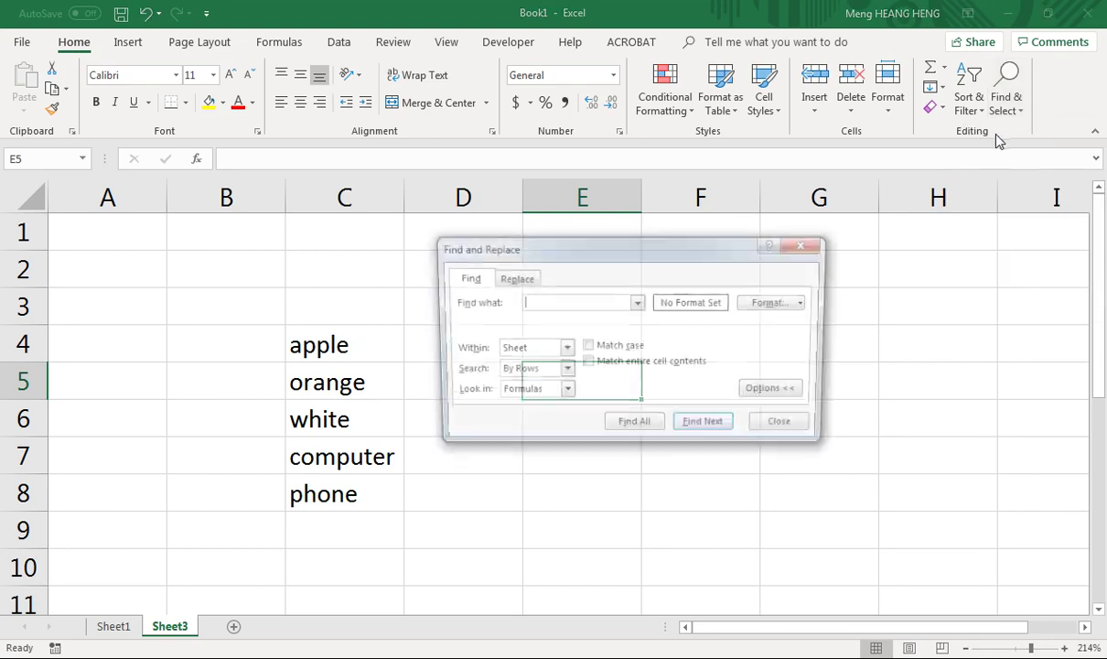
left_click(778, 392)
left_click_drag(582, 257, 680, 285)
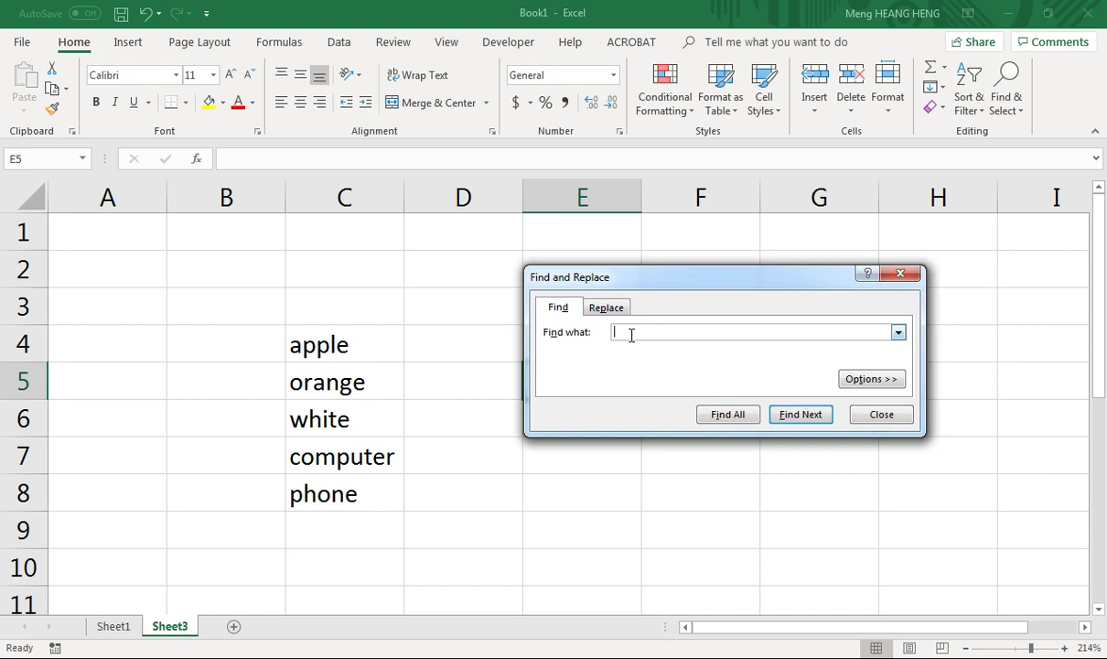
type("apple")
left_click(807, 418)
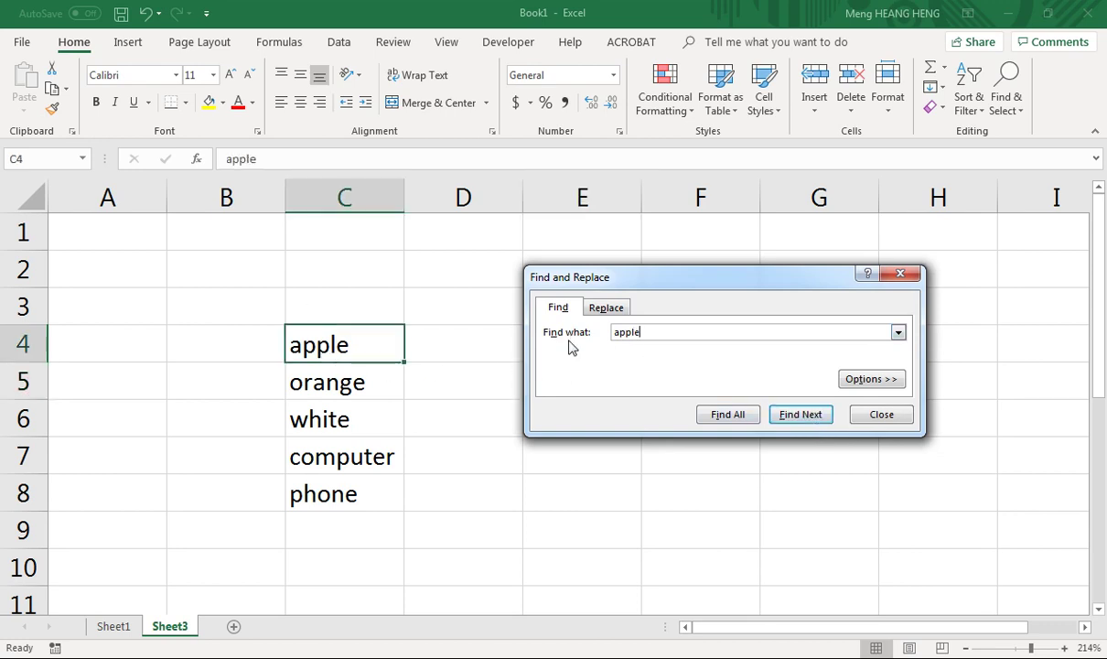
Replace the search term with "wh" and find the next matching cell
left_click(647, 333)
key("BackSpace")
key("BackSpace")
key("BackSpace")
key("BackSpace")
key("BackSpace")
type("white")
left_click(828, 419)
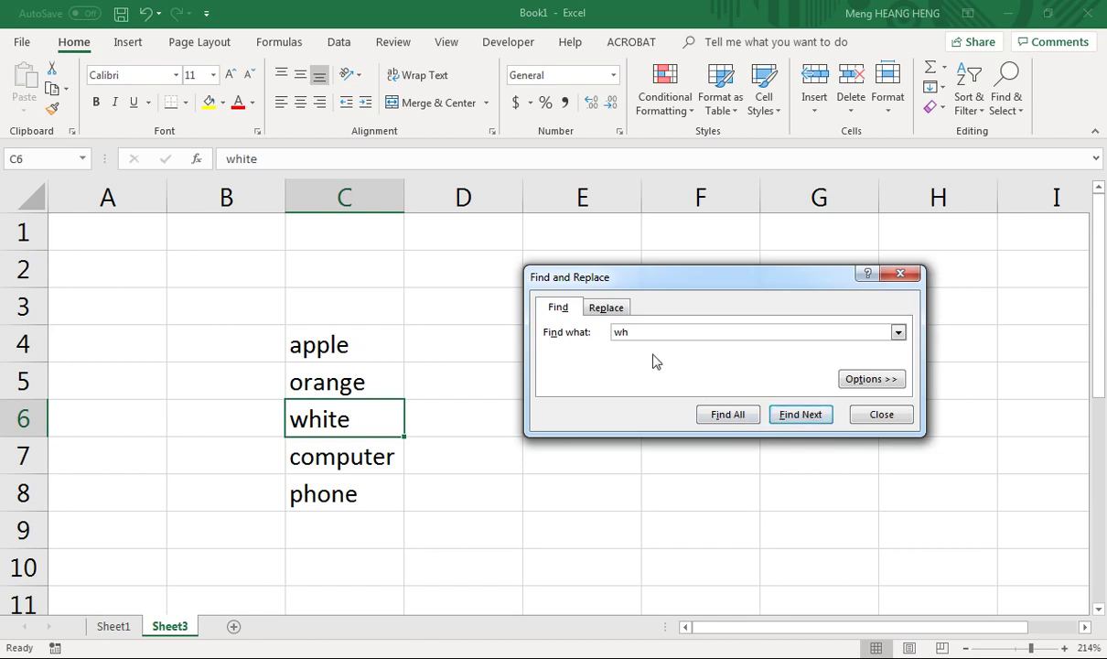
Repeat the search for "wh" starting from cell C4, and close the Find and Replace dialog
left_click(329, 339)
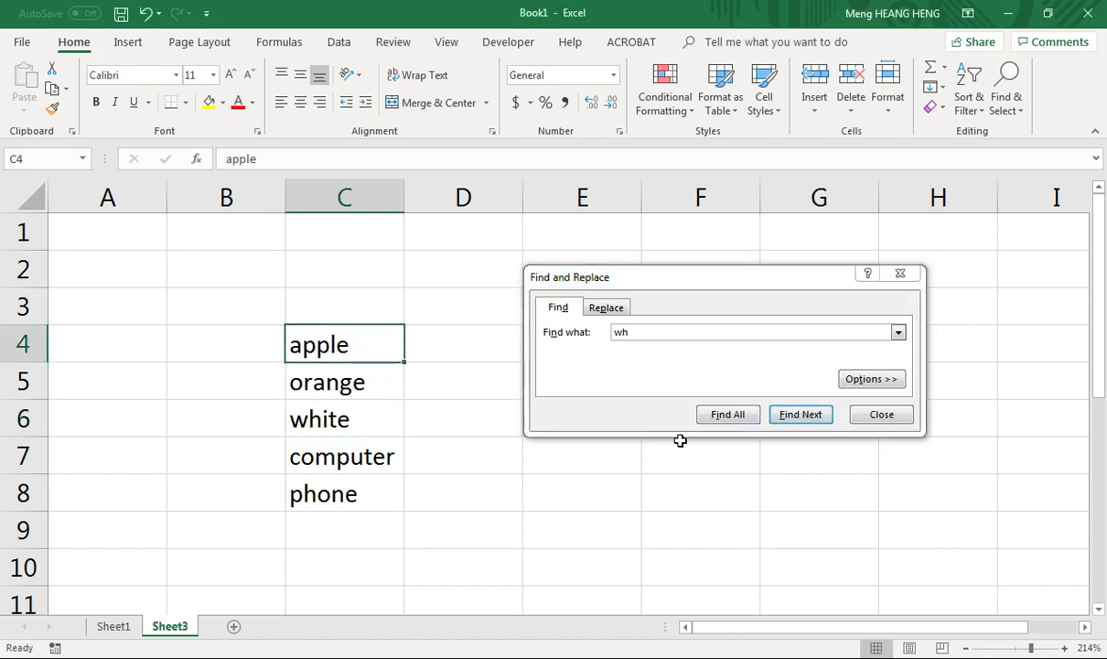
left_click(817, 419)
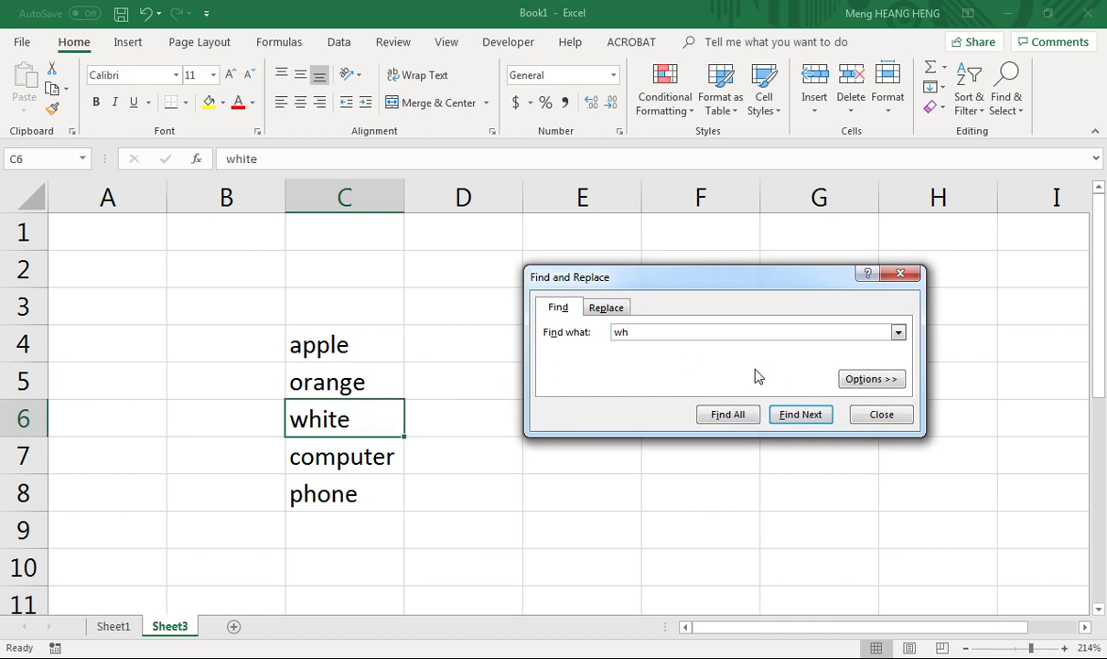
left_click(358, 525)
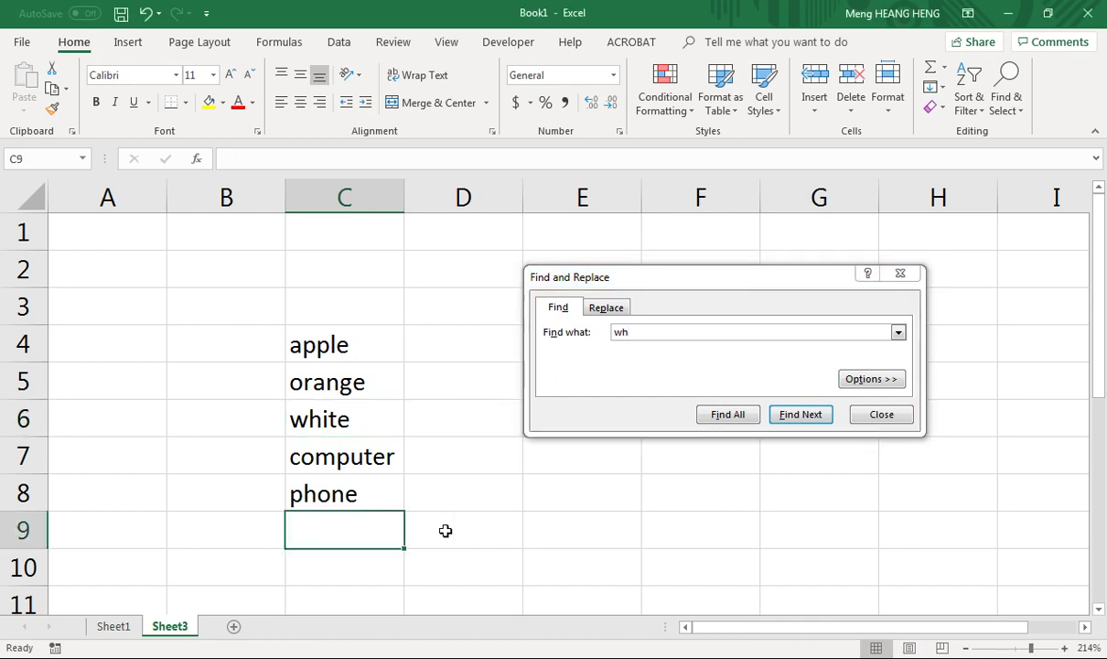
left_click(881, 414)
Enter APPLE in capital letters in cell C9
left_click(323, 561)
left_click(367, 533)
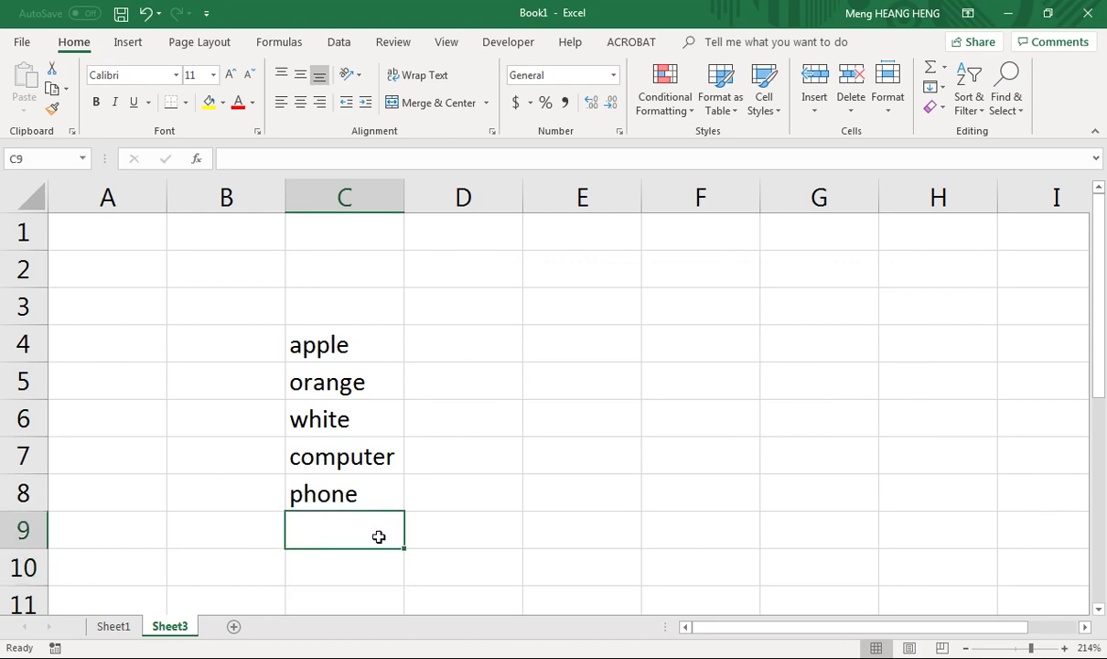
type("APPL")
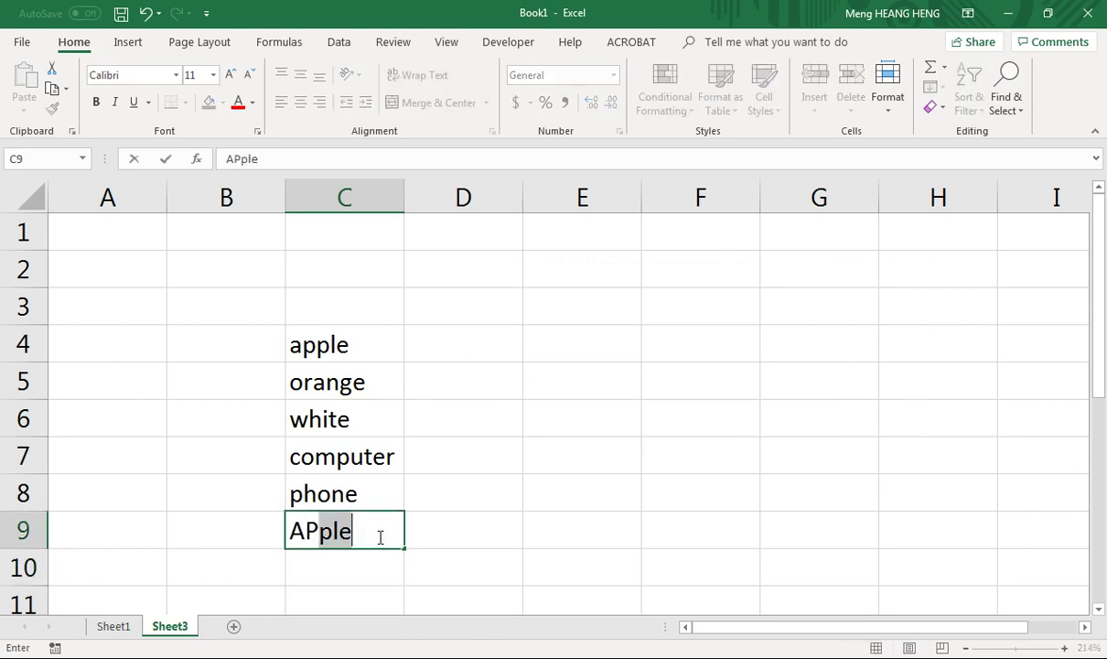
type("E")
key("Return")
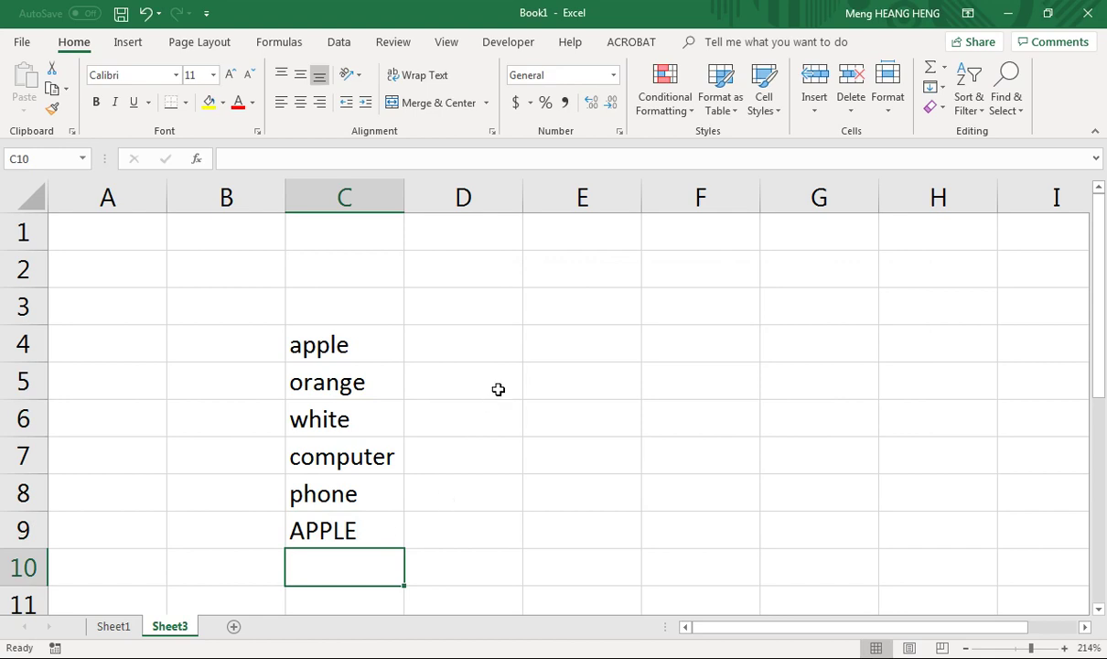
Reopen Find with its options expanded, enable case matching and find the next "wh"
key("ctrl+f")
left_click(869, 400)
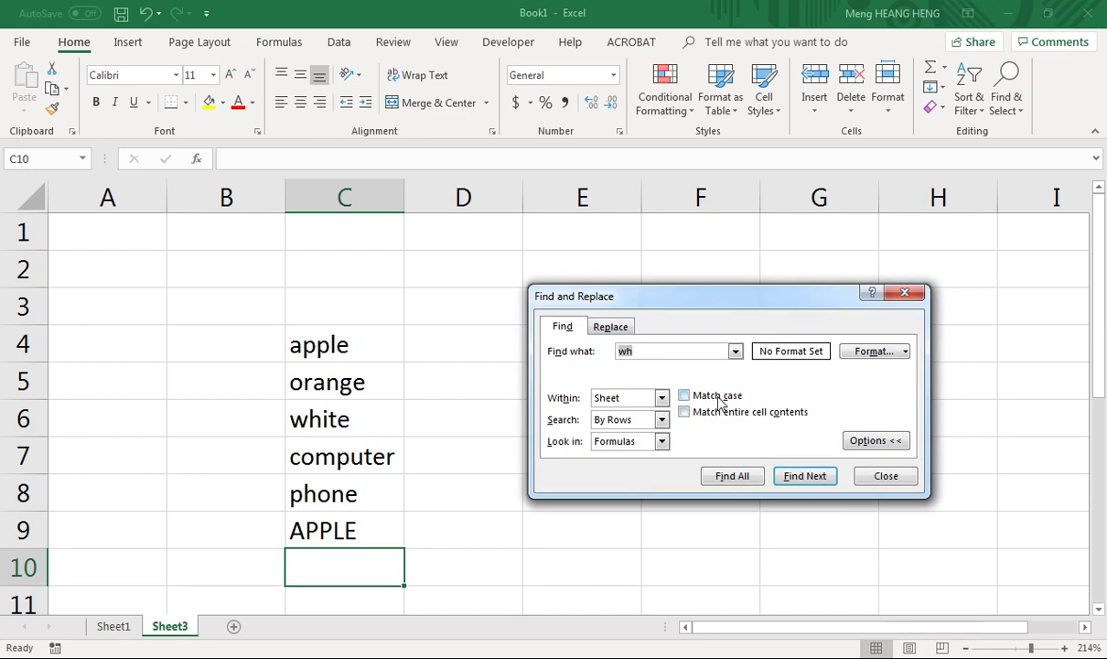
left_click(686, 395)
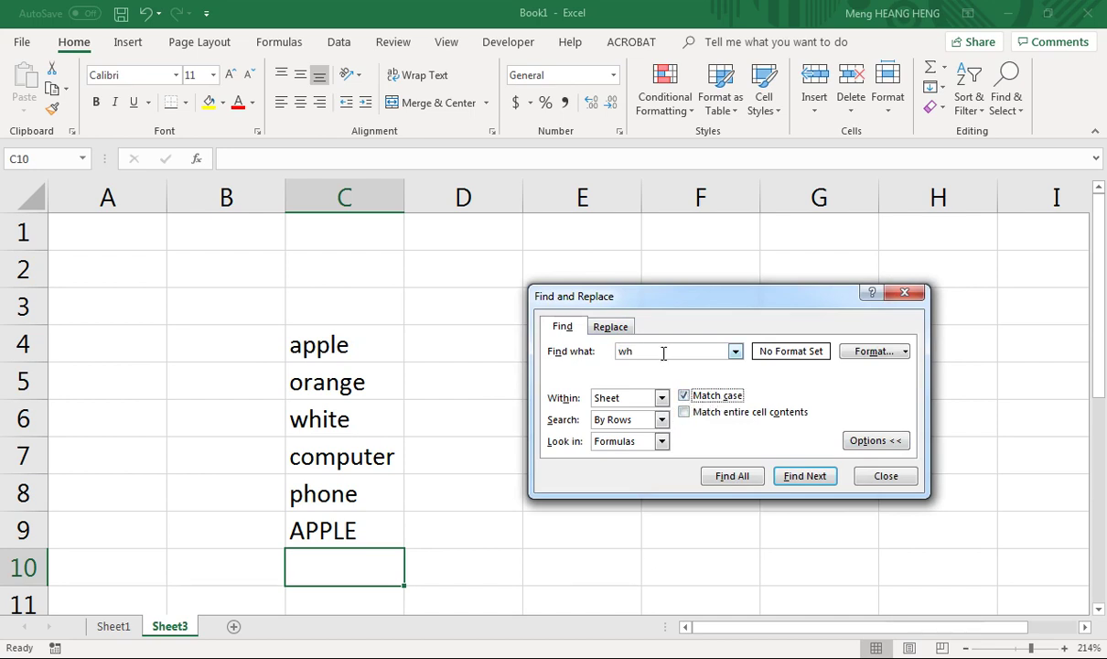
left_click(804, 477)
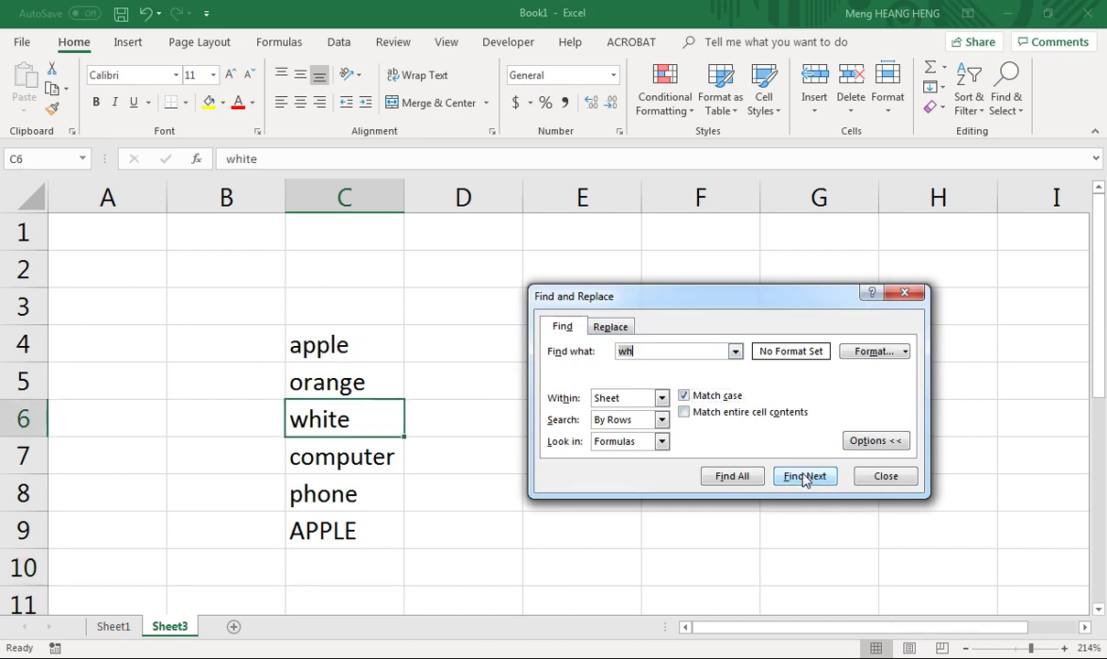
Search for uppercase "WH" with case matching on, and dismiss the message
left_click(636, 353)
key("BackSpace")
key("BackSpace")
type("W")
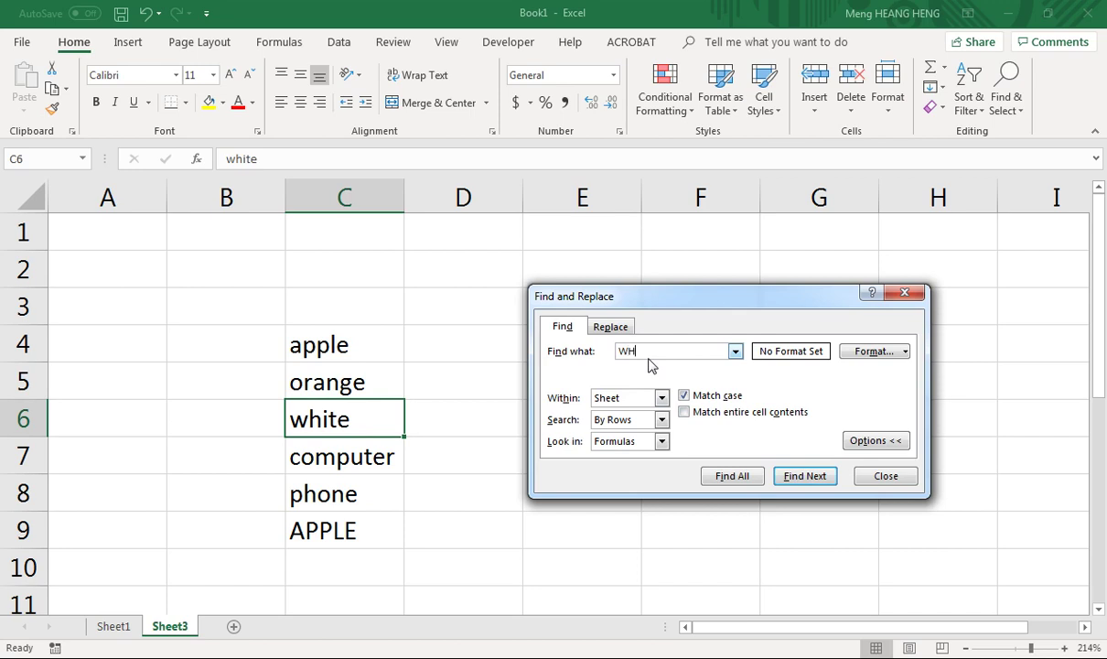
left_click(794, 475)
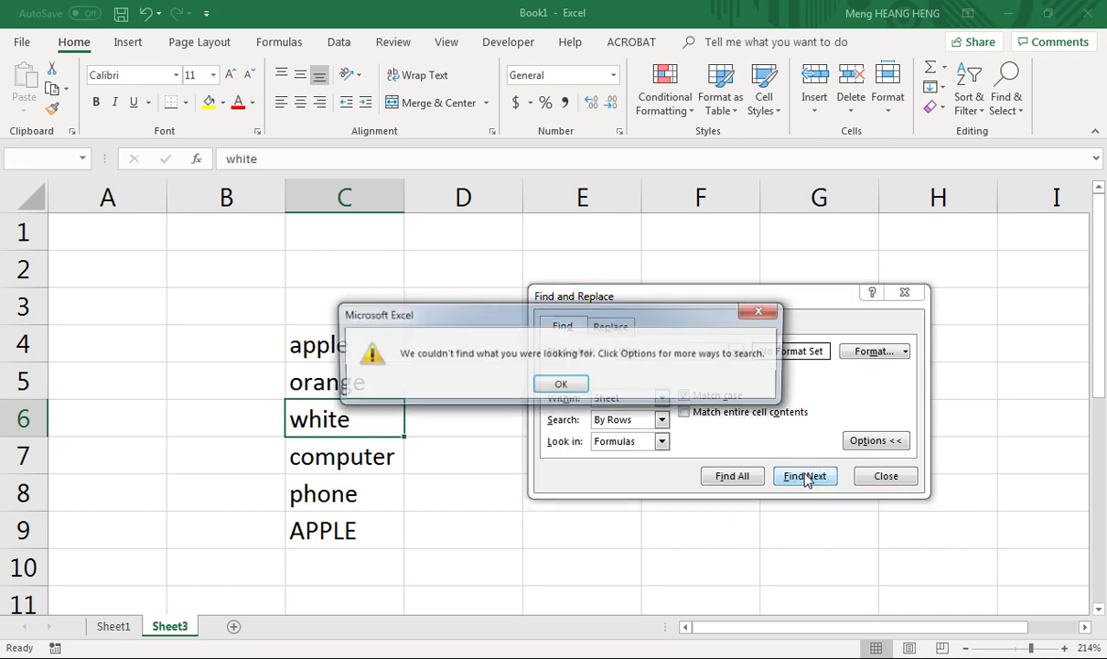
left_click(565, 384)
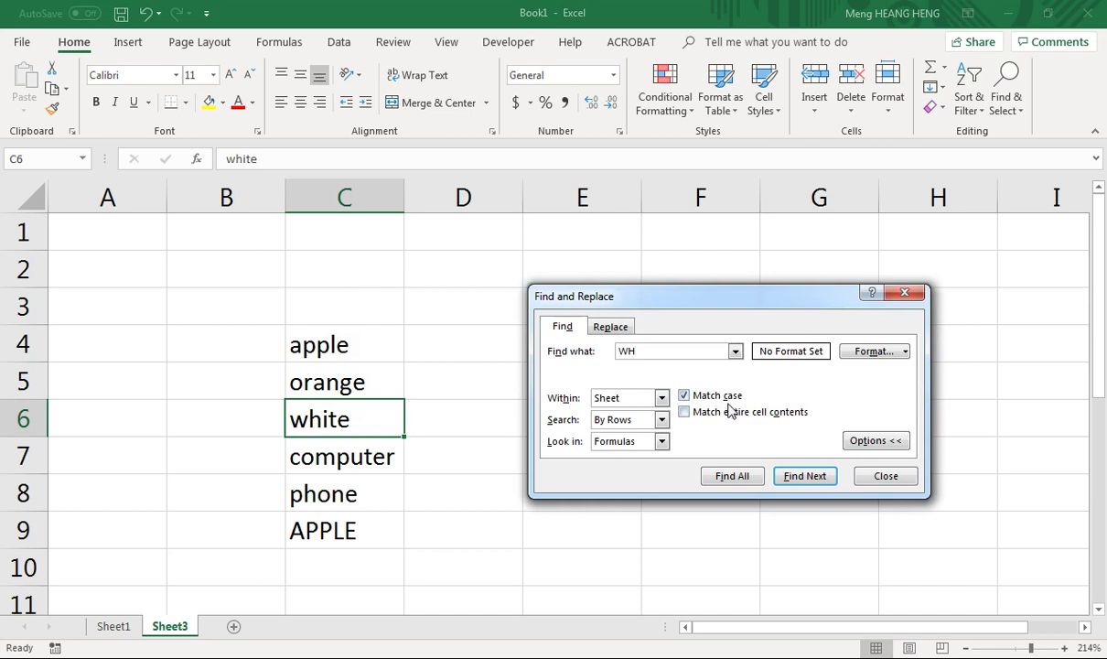
With case matching on, find the next lowercase "apple" and the next uppercase "APPLE"
left_click(334, 383)
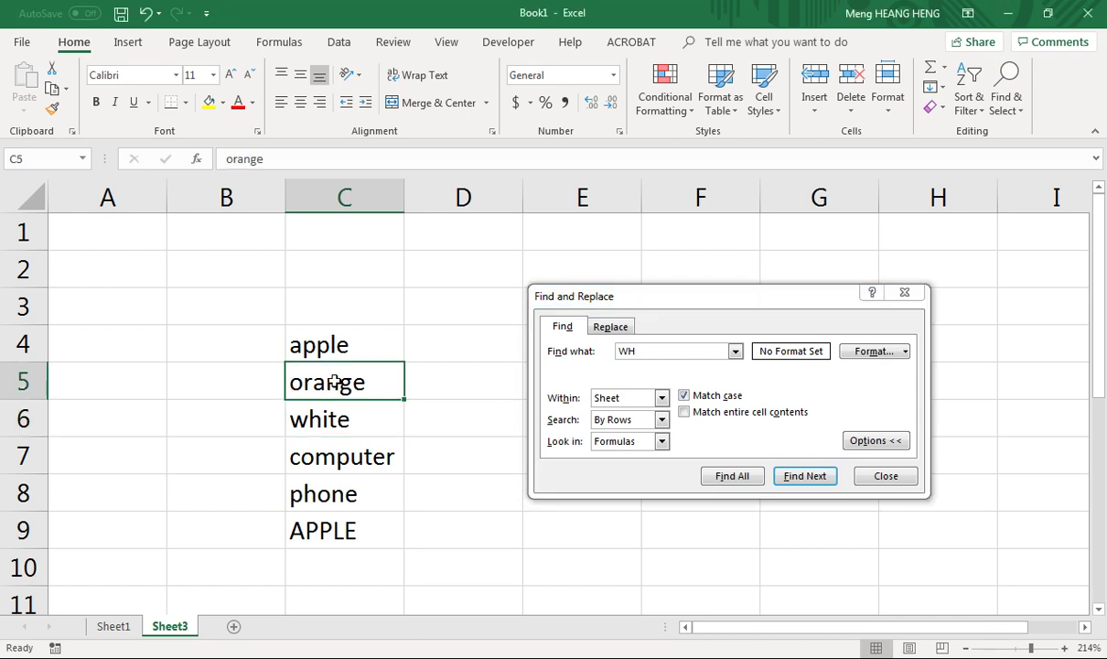
left_click(595, 333)
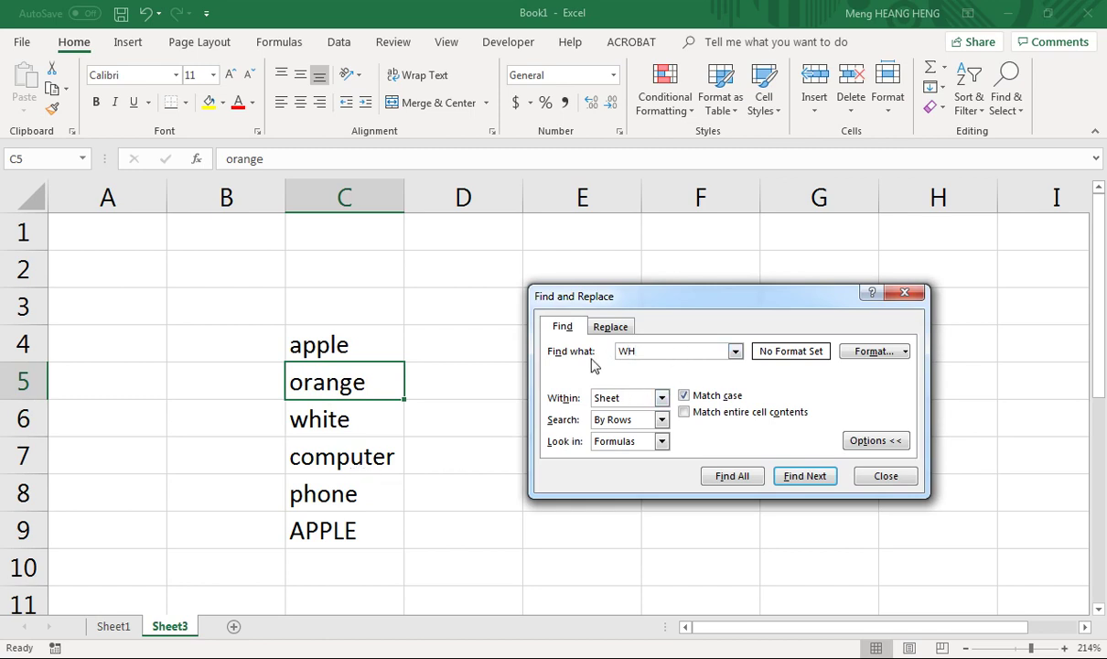
left_click_drag(666, 353, 618, 354)
type("apple")
left_click(820, 482)
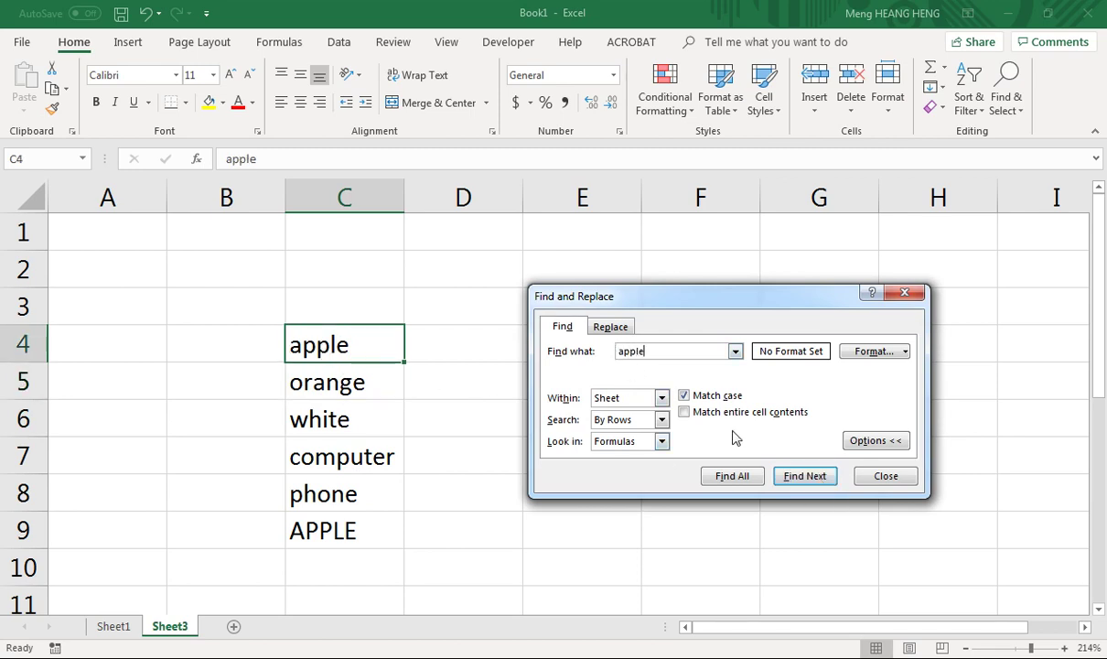
double_click(667, 351)
left_click(810, 474)
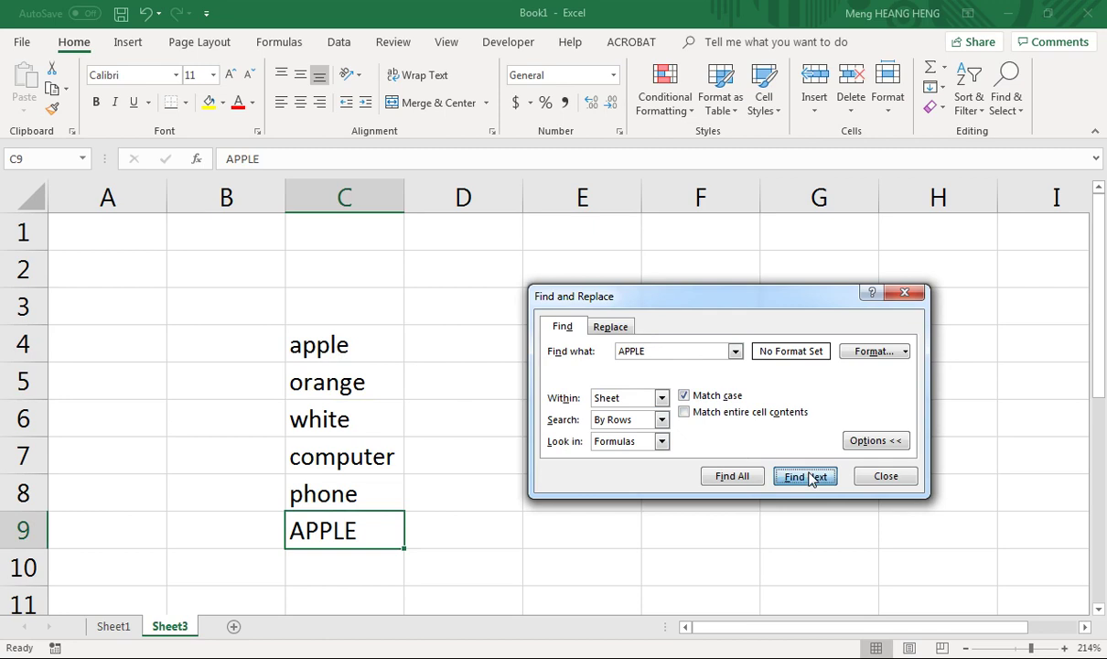
Clear the word in cell C4 and search the sheet for lowercase "apple" with case matching on, dismissing the message
left_click(369, 351)
key("BackSpace")
left_click(674, 350)
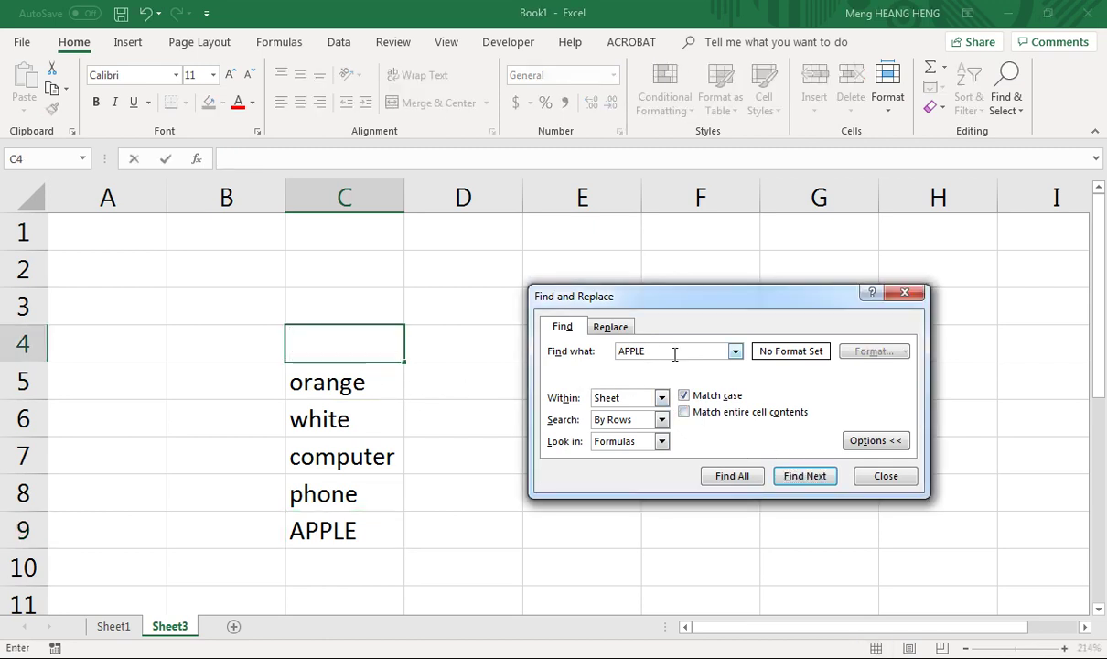
type("APP")
left_click(804, 476)
left_click(561, 385)
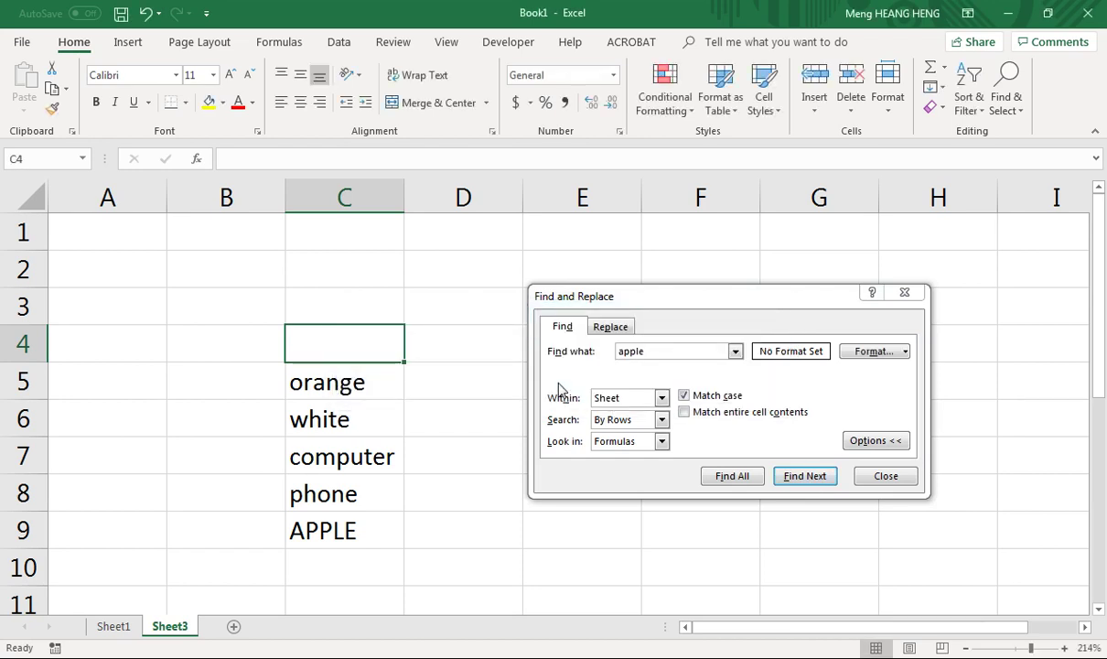
left_click(329, 535)
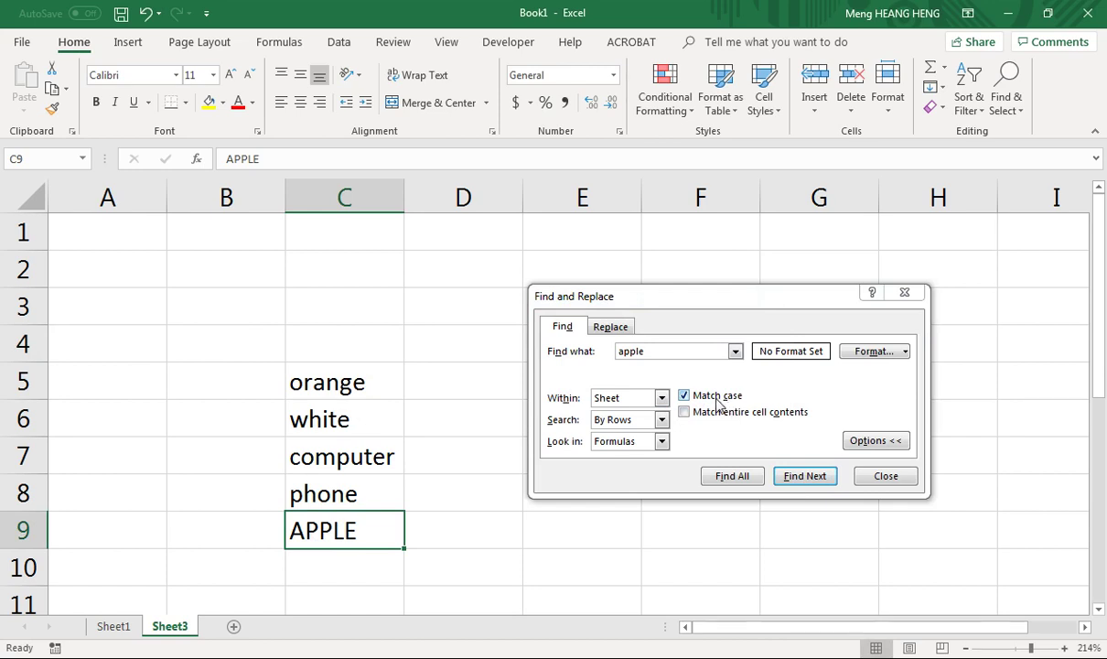
left_click(578, 412)
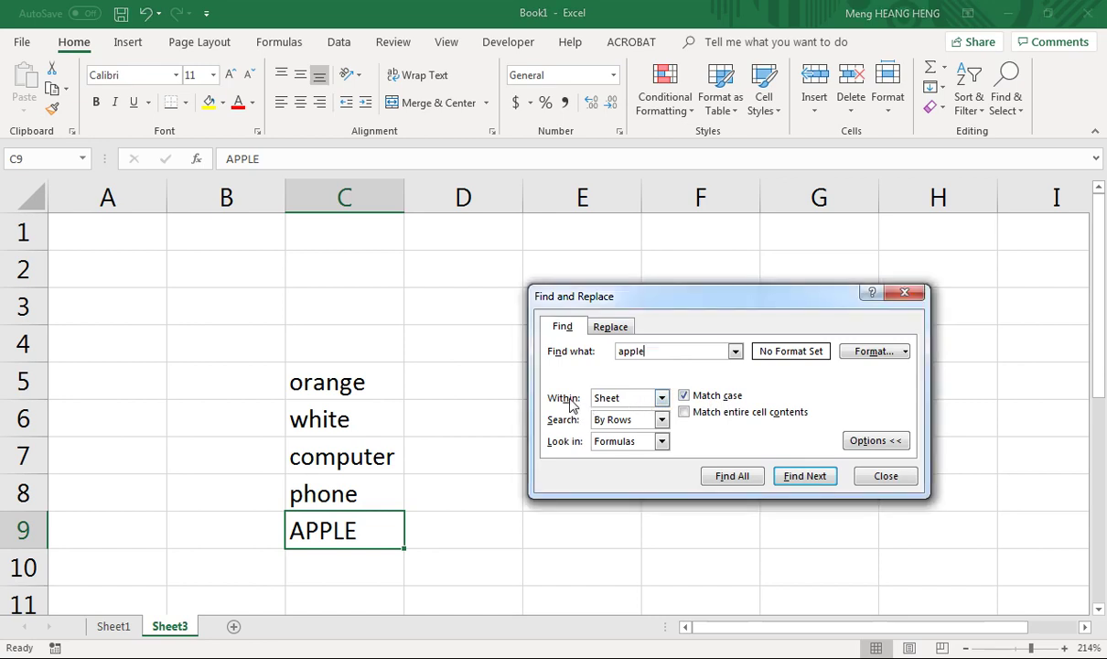
left_click(253, 380)
left_click(227, 593)
left_click(338, 382)
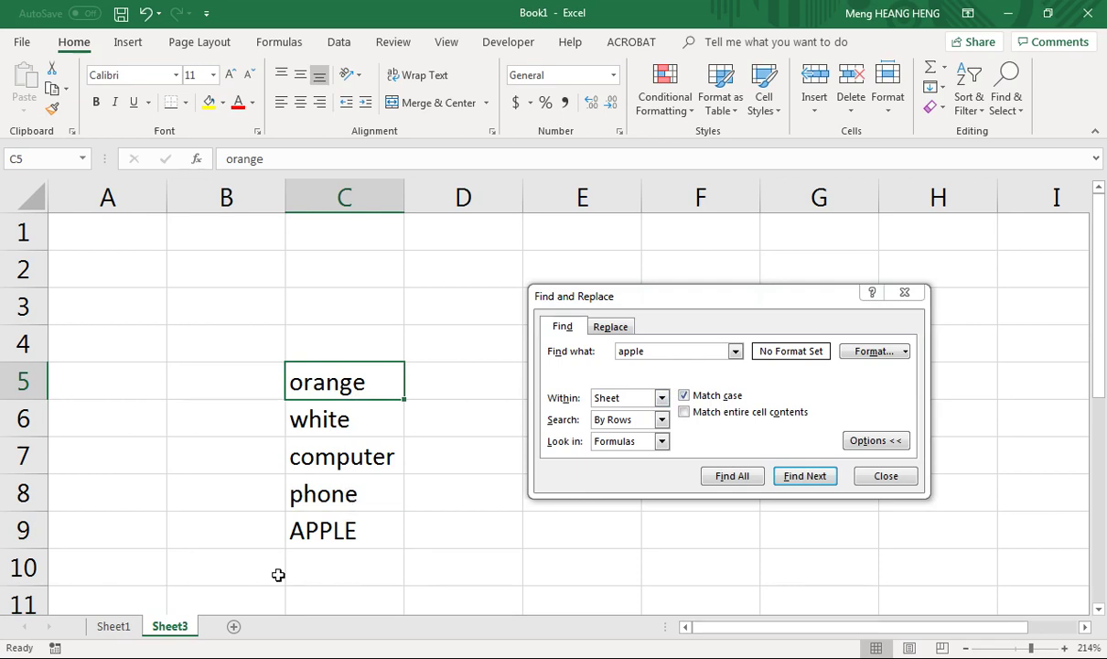
Add a new worksheet after Sheet3 and enter white in its cell C6
left_click(233, 625)
left_click(170, 291)
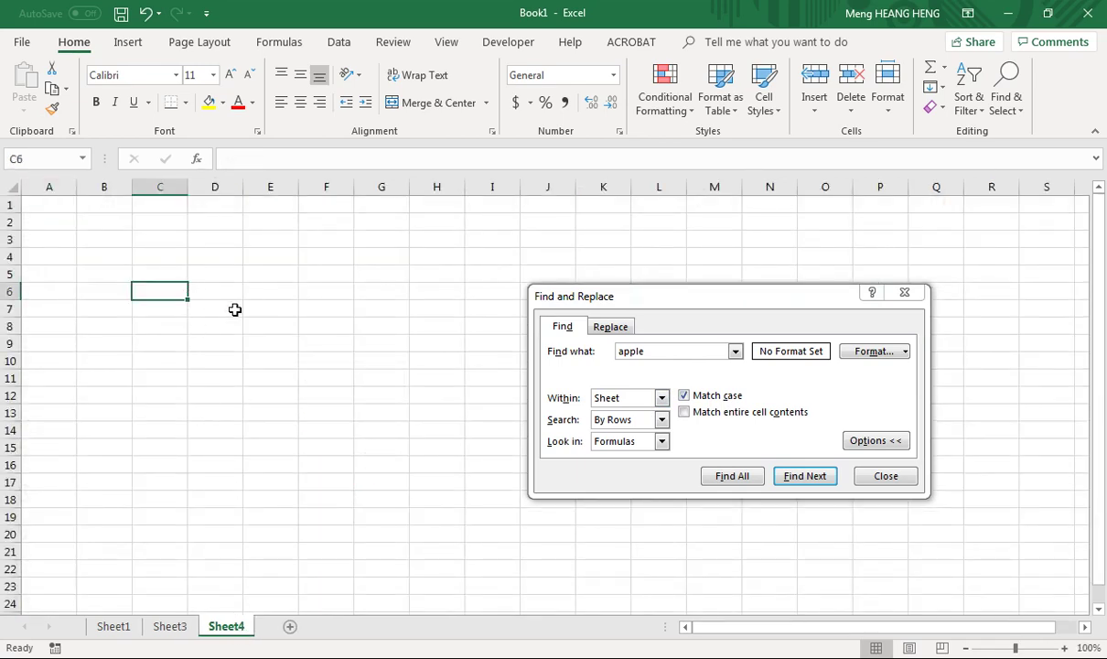
type("white")
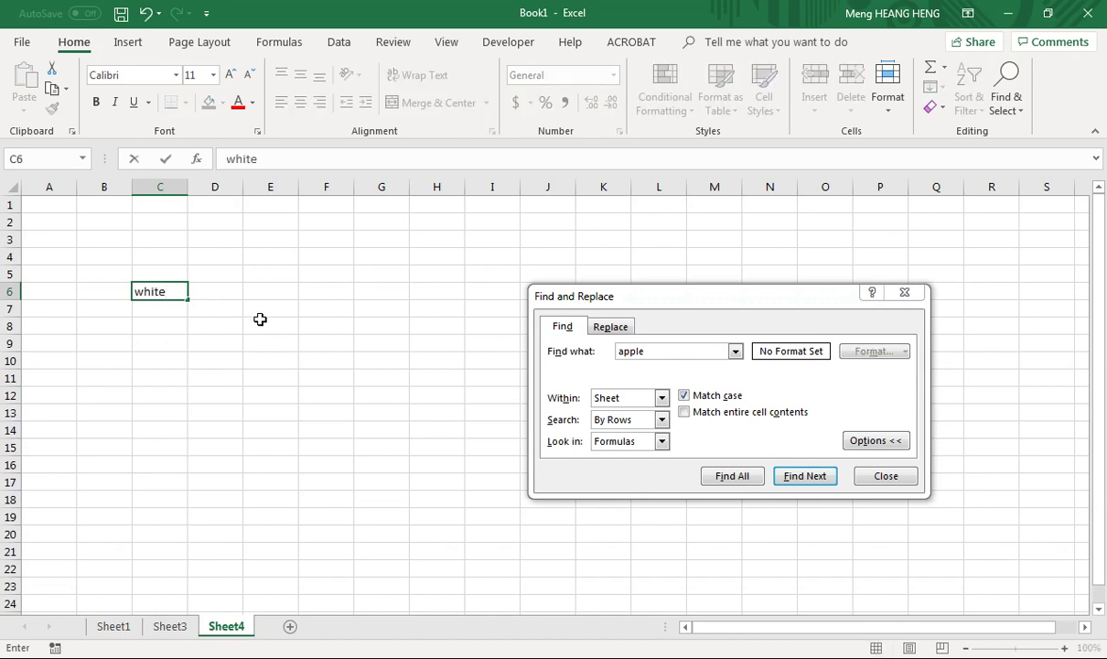
left_click(260, 321)
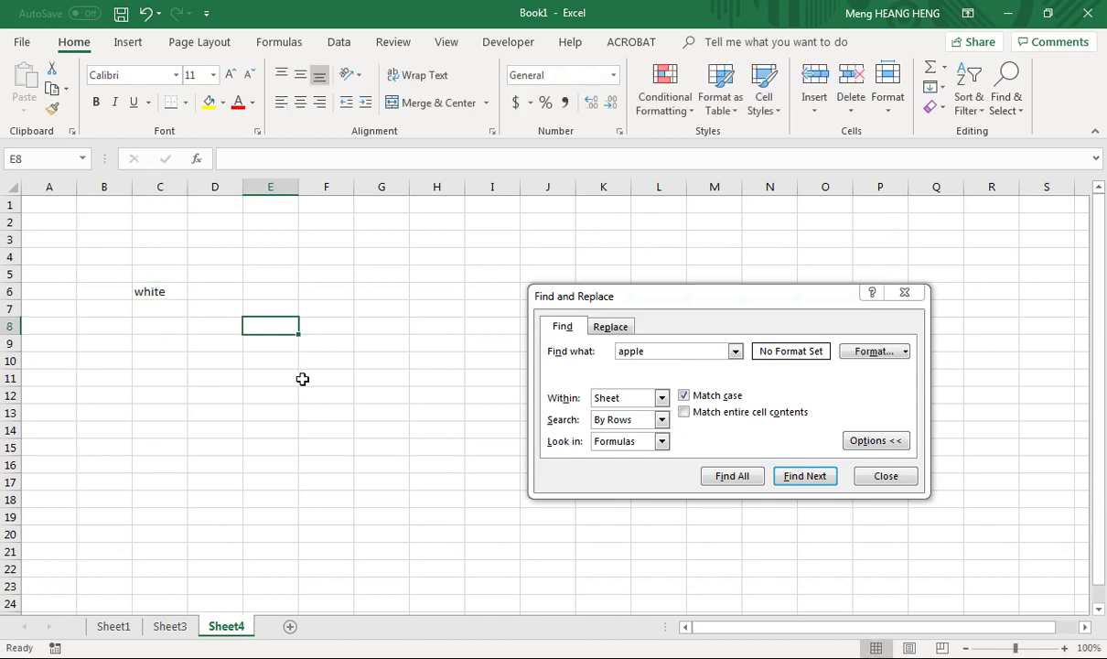
Add another worksheet after Sheet4 and enter apple in its cell D12
left_click(290, 626)
left_click(226, 389)
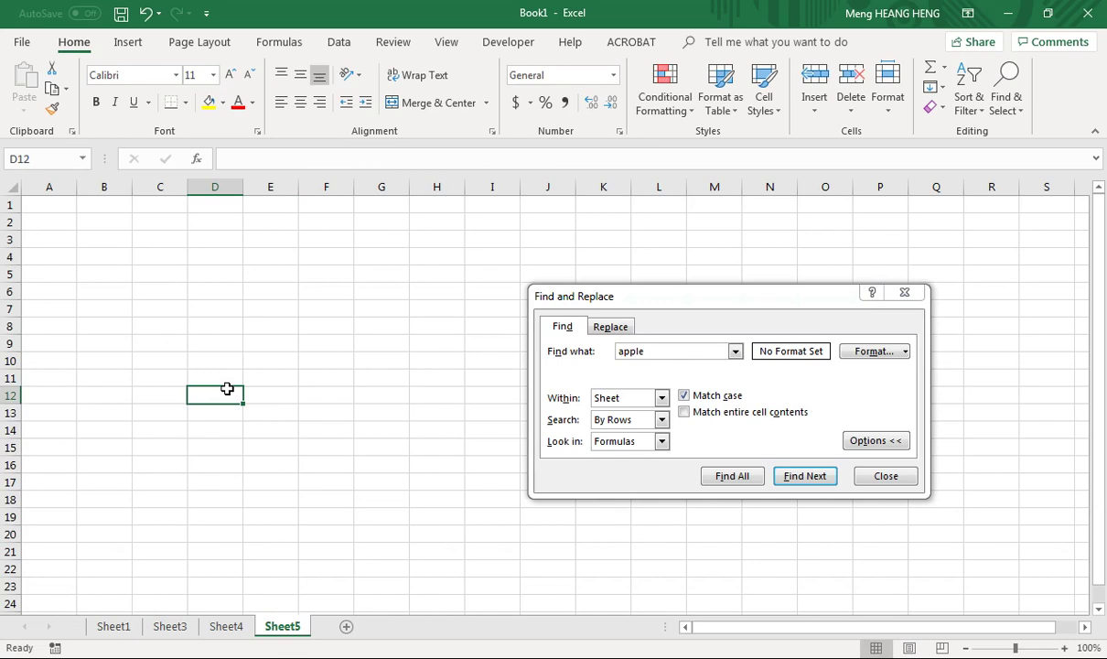
type("apple")
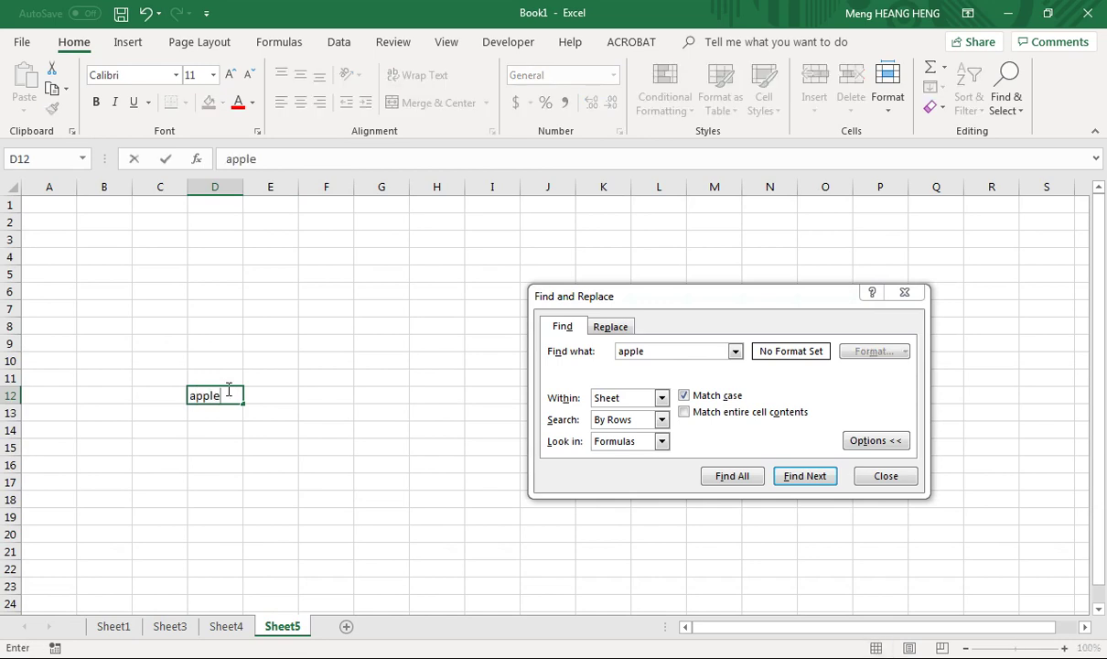
key("Return")
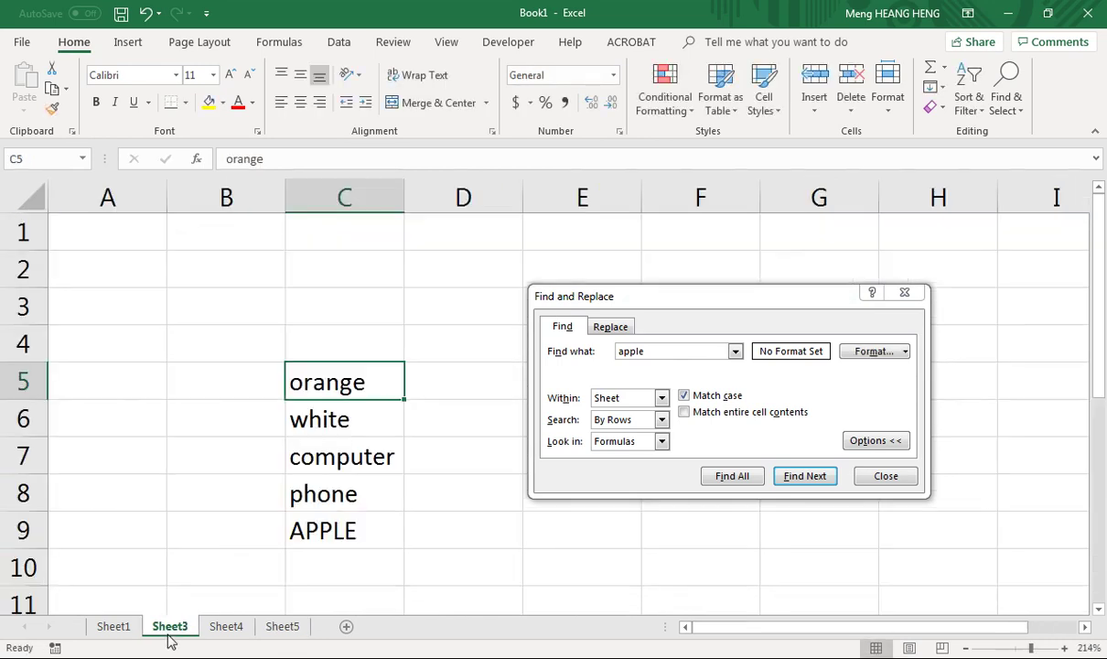
Return to Sheet3 and find the next "white" within the sheet
left_click(167, 624)
left_click(341, 423)
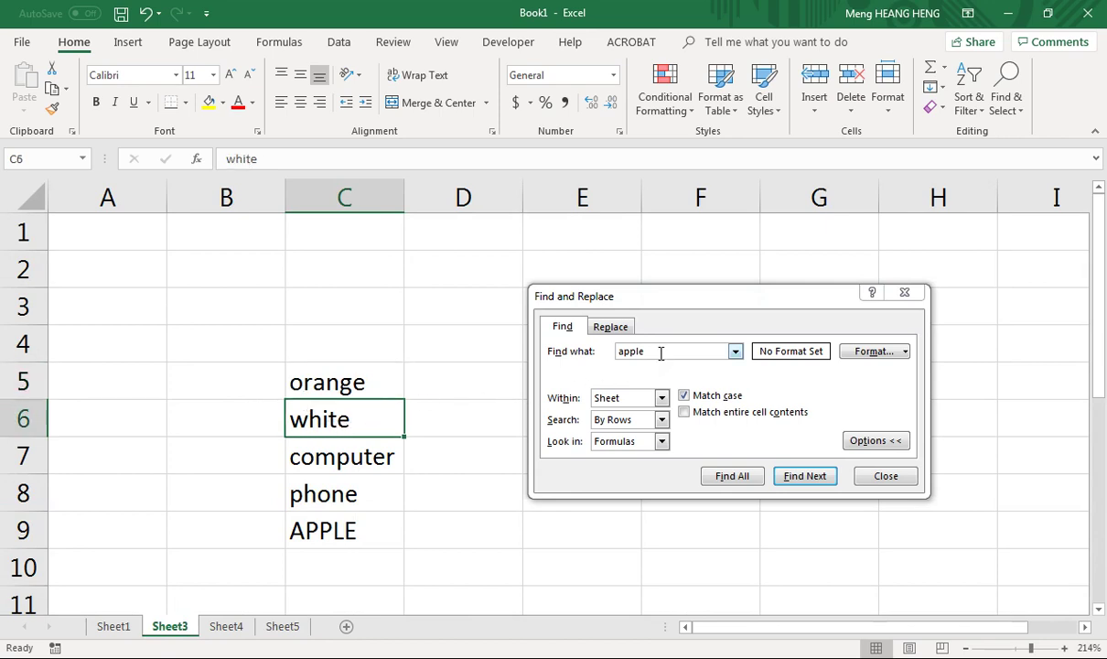
left_click(613, 353)
type("white")
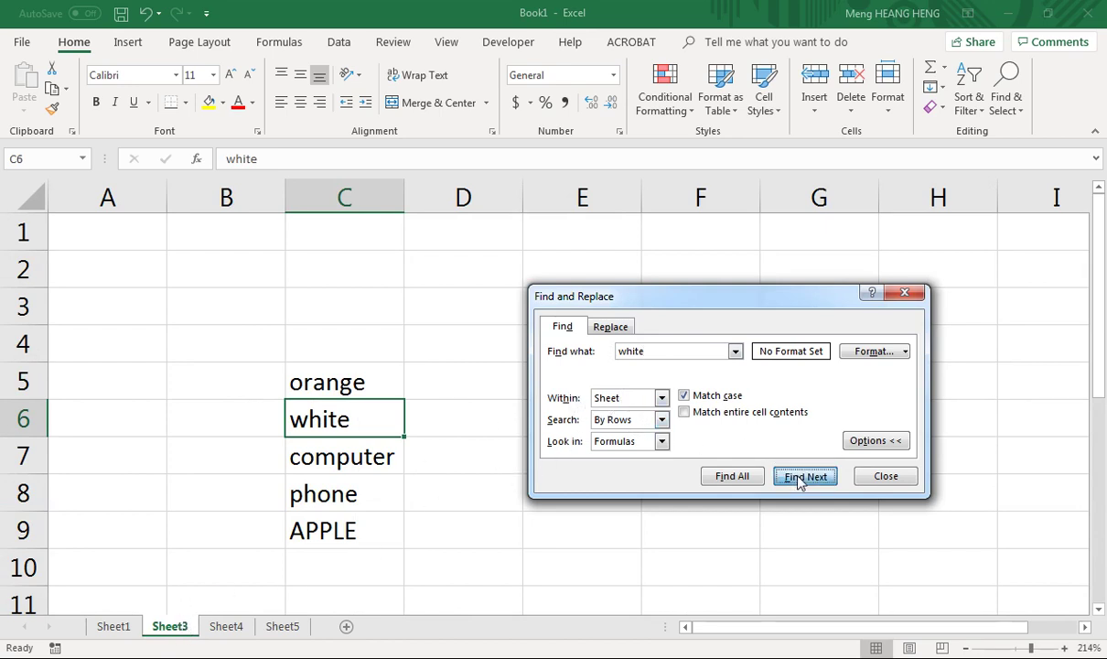
left_click(316, 469)
left_click(315, 469)
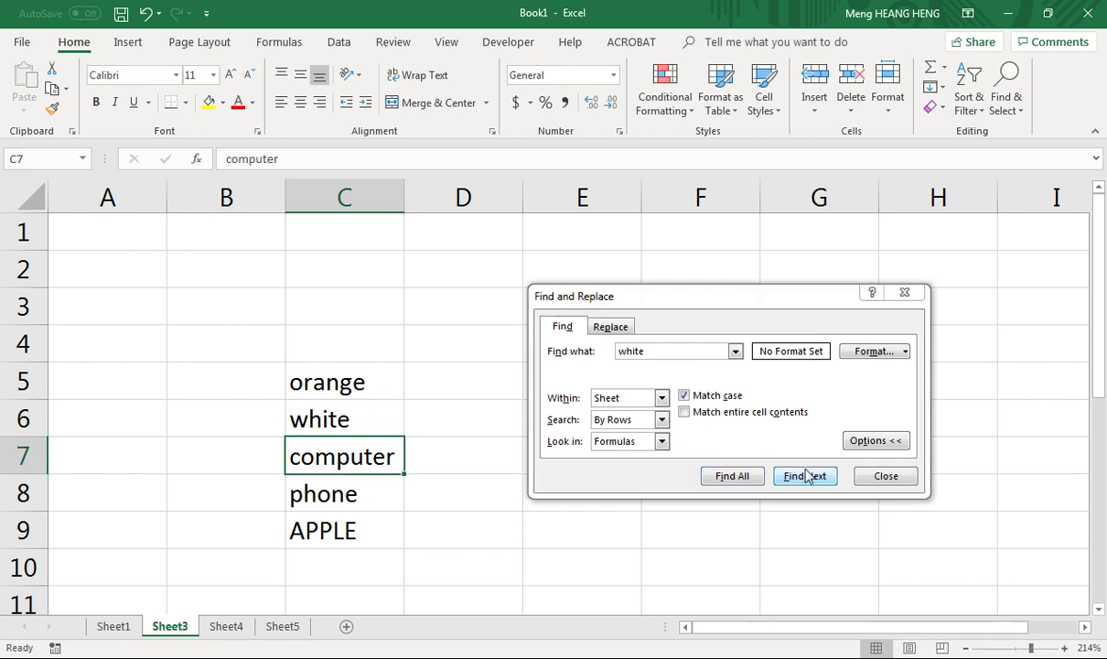
left_click(804, 476)
Widen the search scope to Workbook and find the successive occurrences of "white" across the sheets
left_click(661, 398)
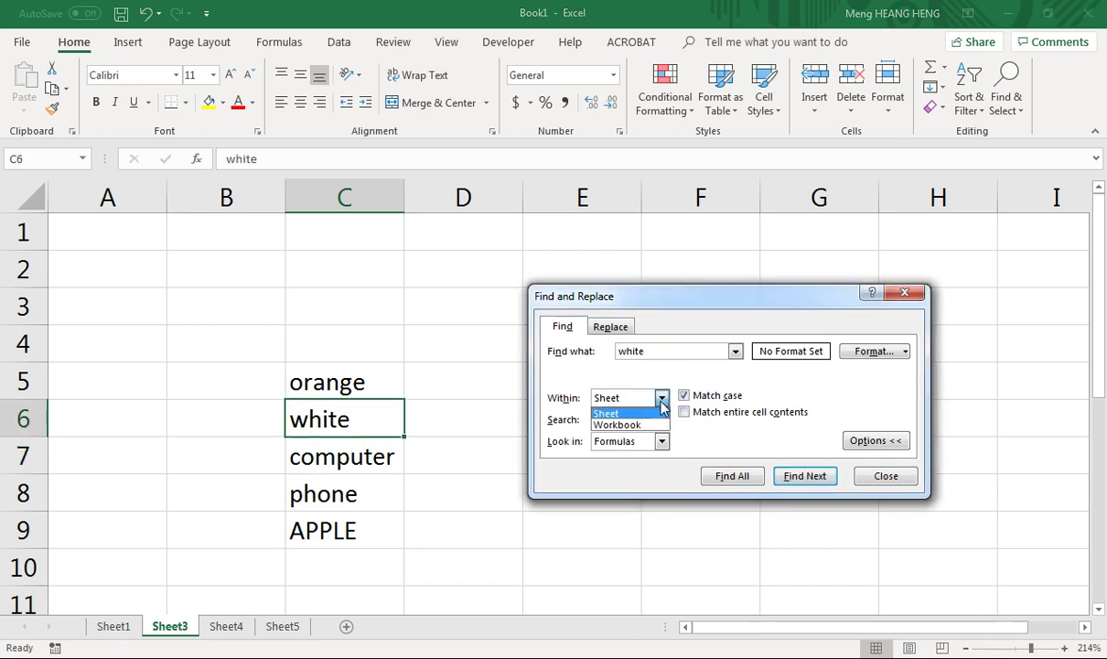
left_click(614, 423)
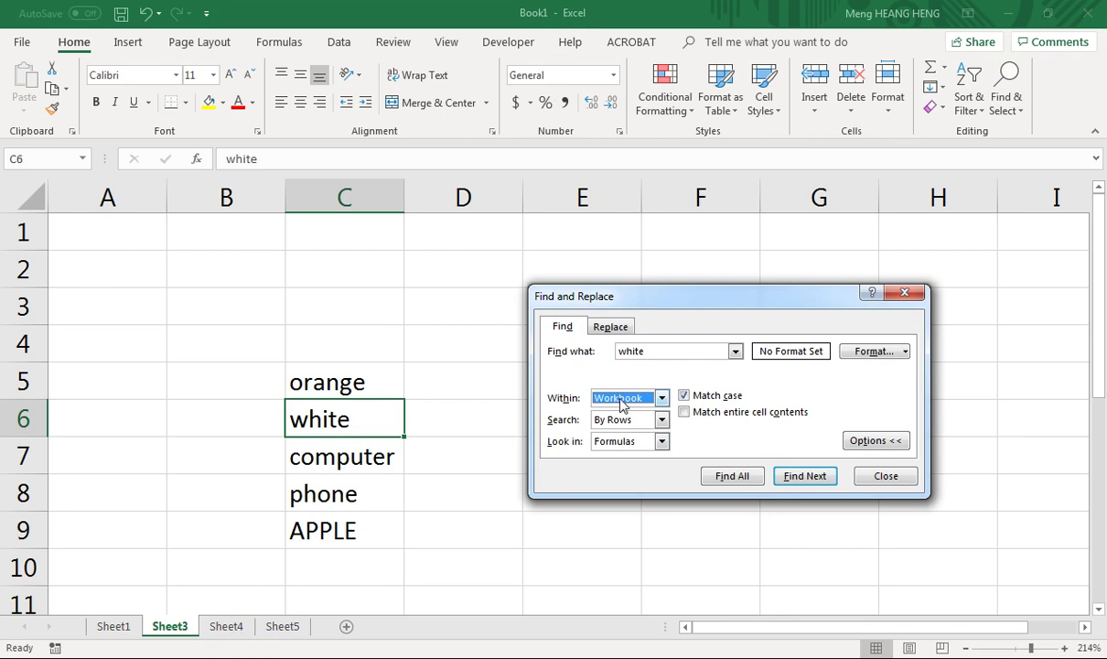
left_click(804, 476)
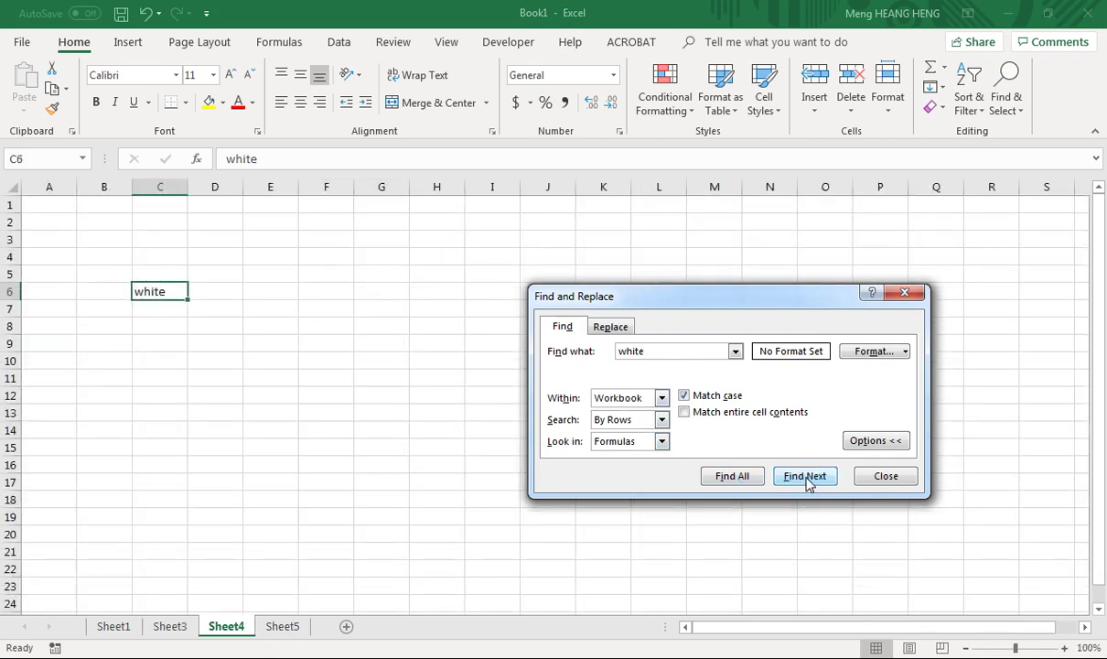
left_click(805, 476)
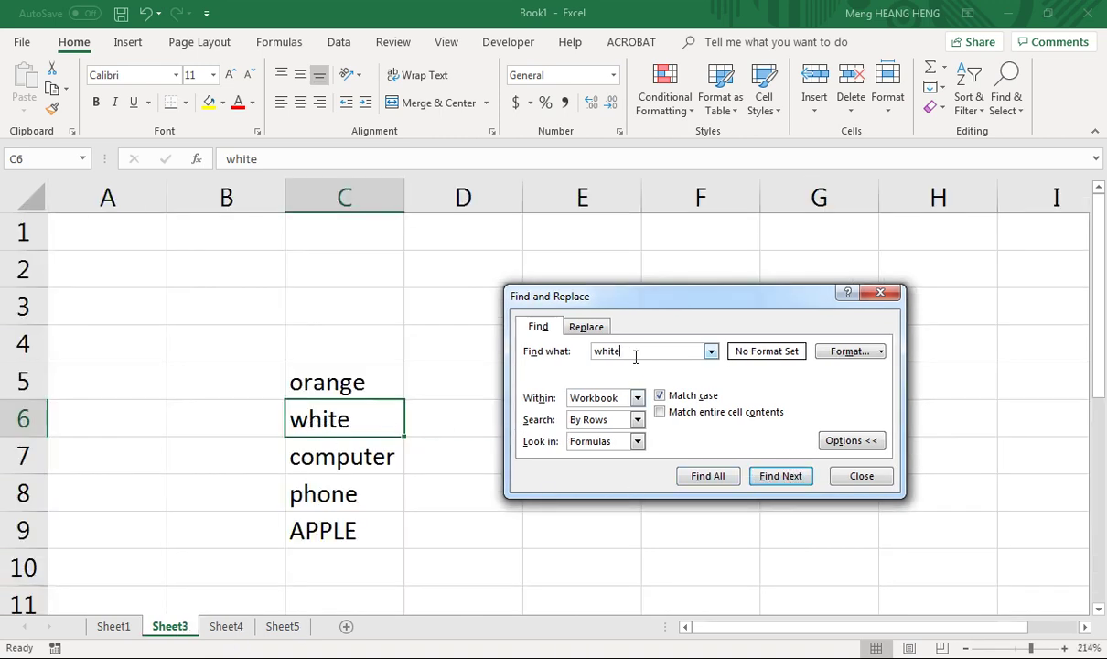
Turn case matching off and find the successive occurrences of "apple" across the workbook
left_click_drag(635, 355, 593, 353)
left_click(338, 352)
left_click(658, 392)
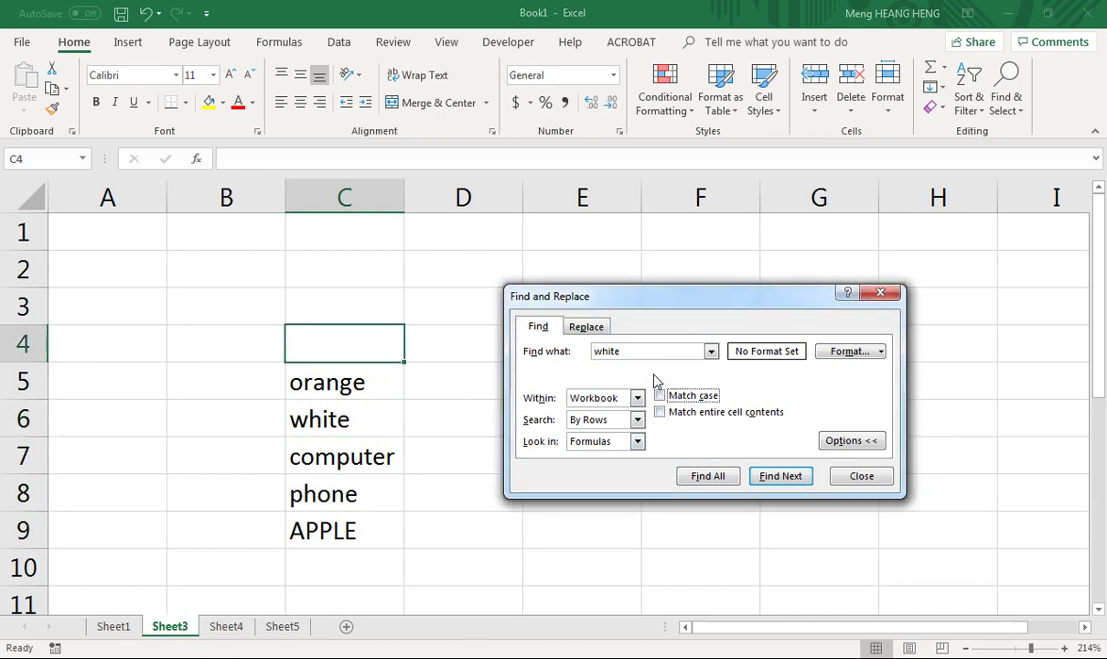
left_click_drag(639, 353, 565, 363)
type("appl")
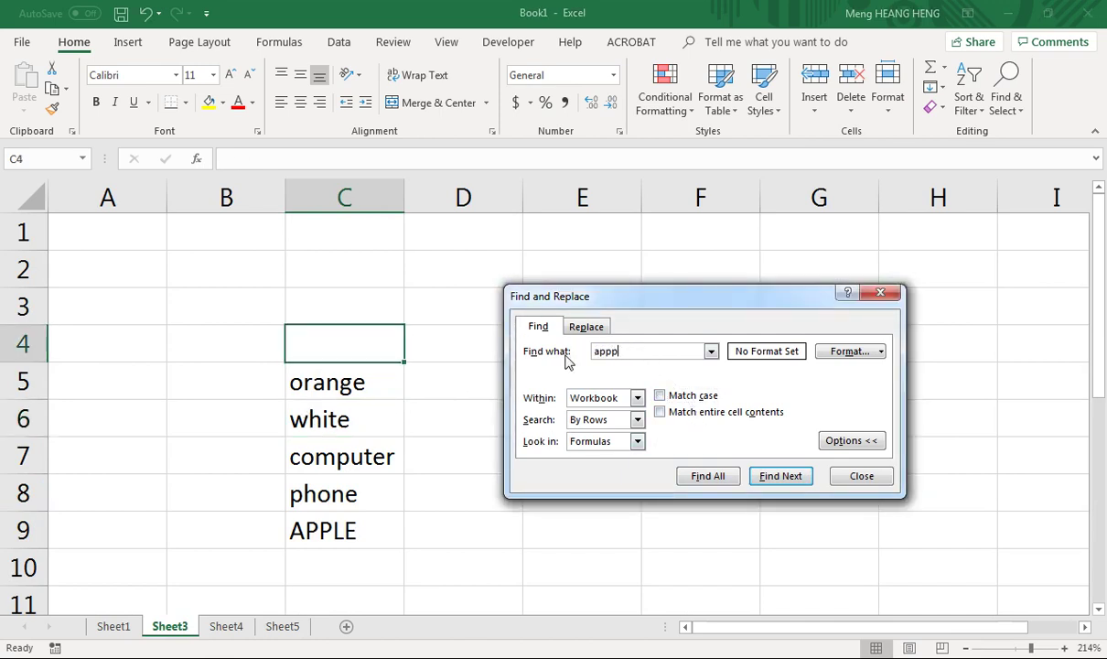
key("BackSpace")
key("BackSpace")
key("BackSpace")
left_click(779, 476)
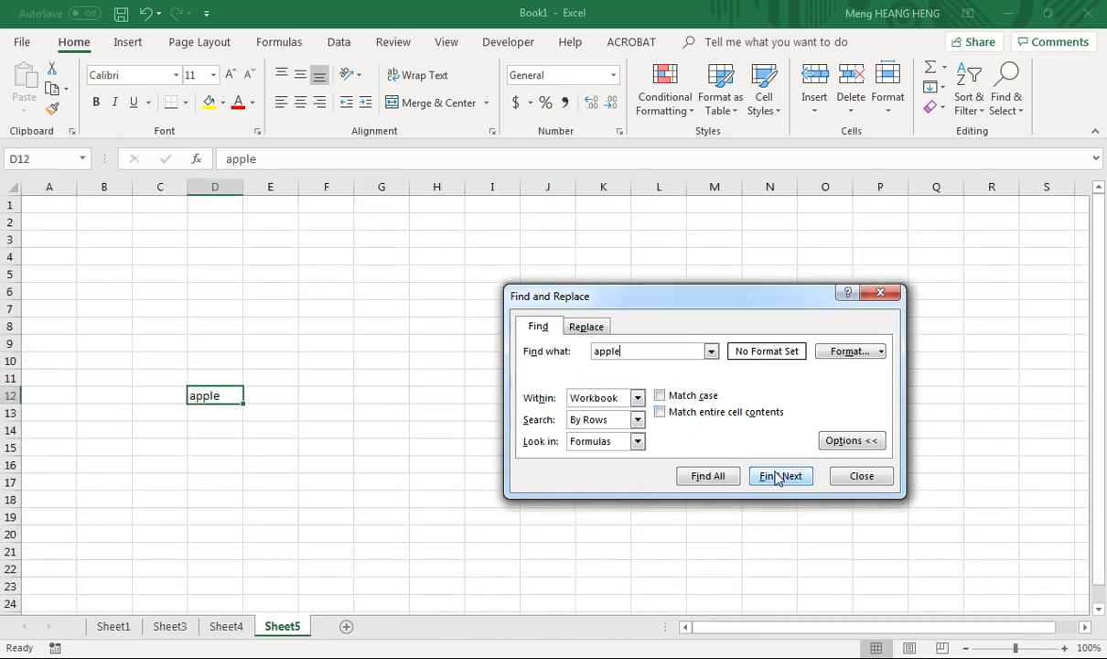
left_click(779, 476)
left_click(778, 475)
left_click(778, 476)
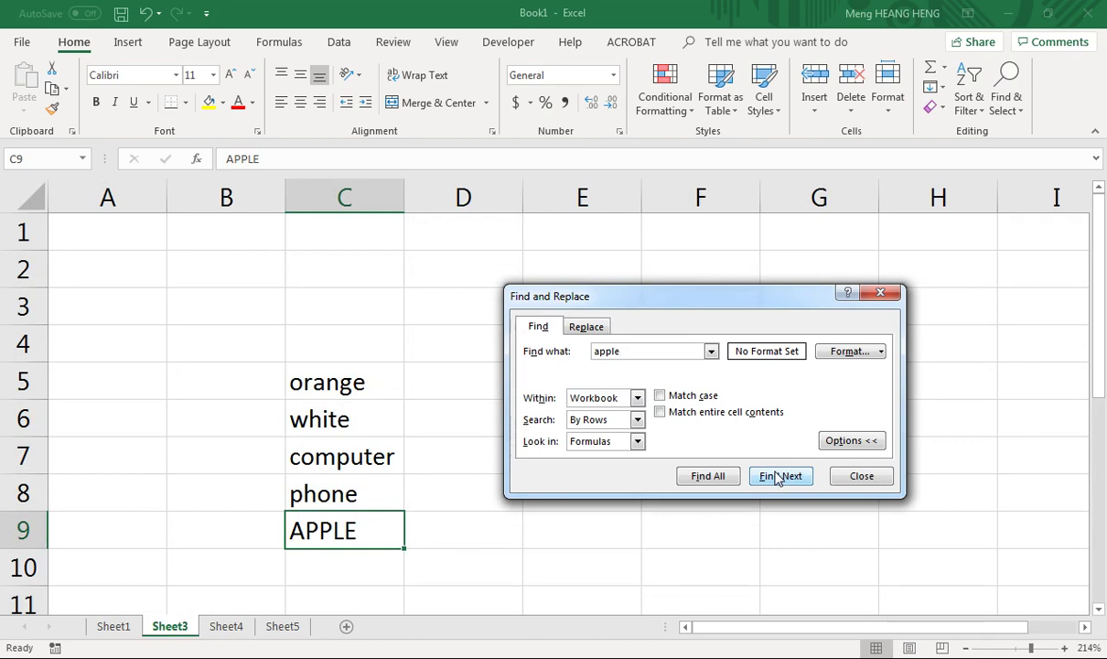
List all workbook matches for "apple", move the dialog higher, and check the matching cells on Sheet5 and Sheet3
left_click(710, 476)
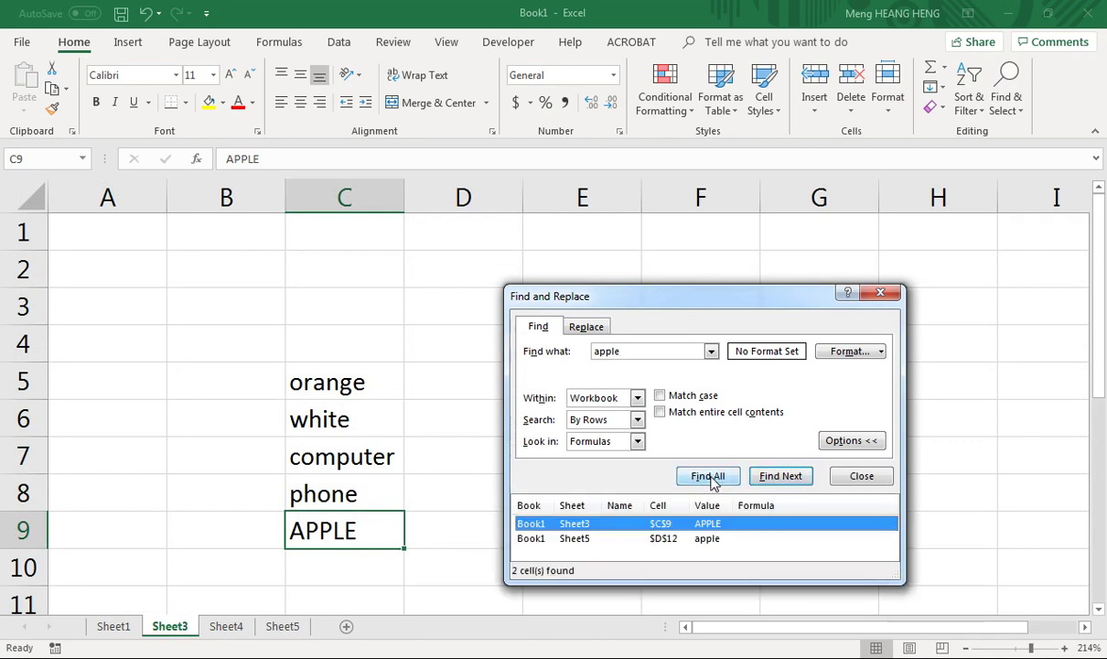
left_click_drag(694, 294, 702, 239)
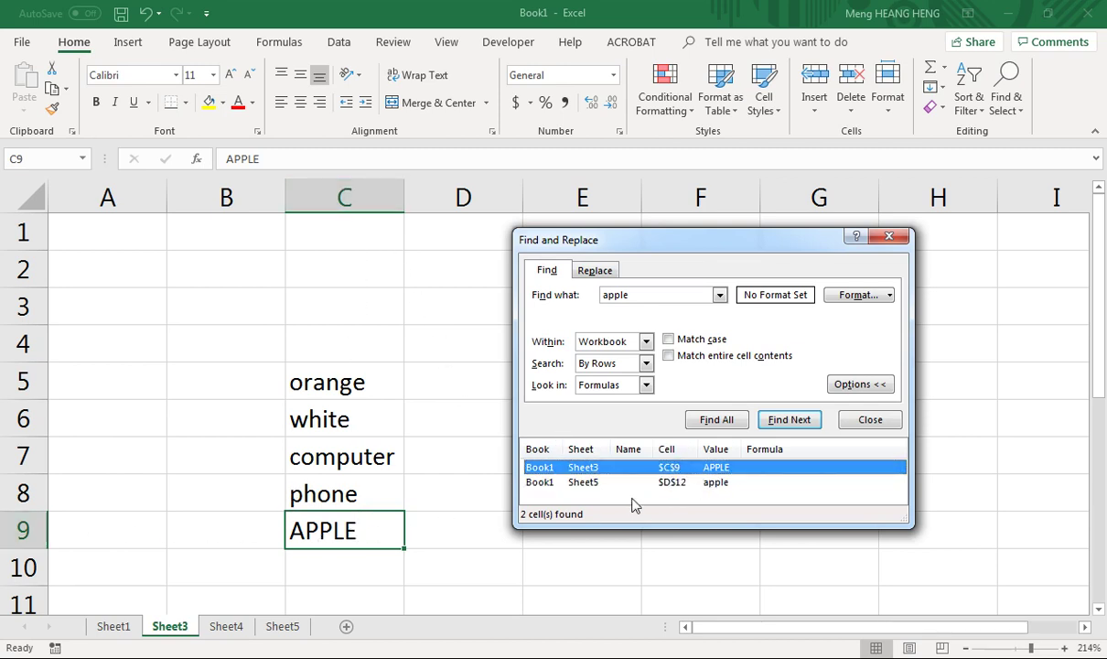
left_click(291, 627)
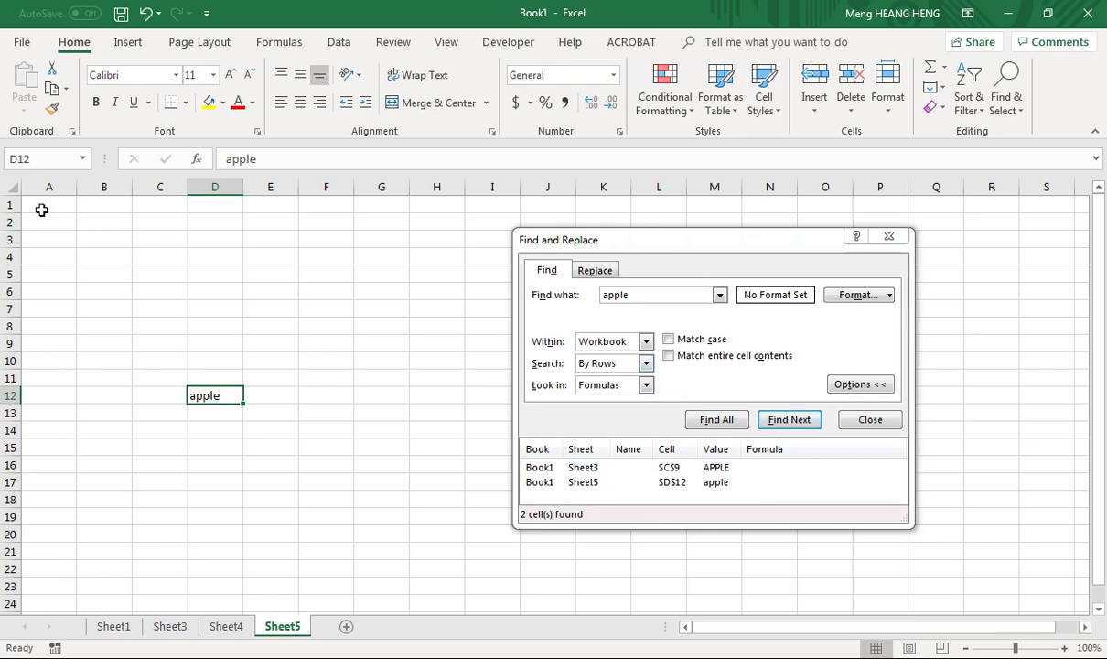
left_click(170, 626)
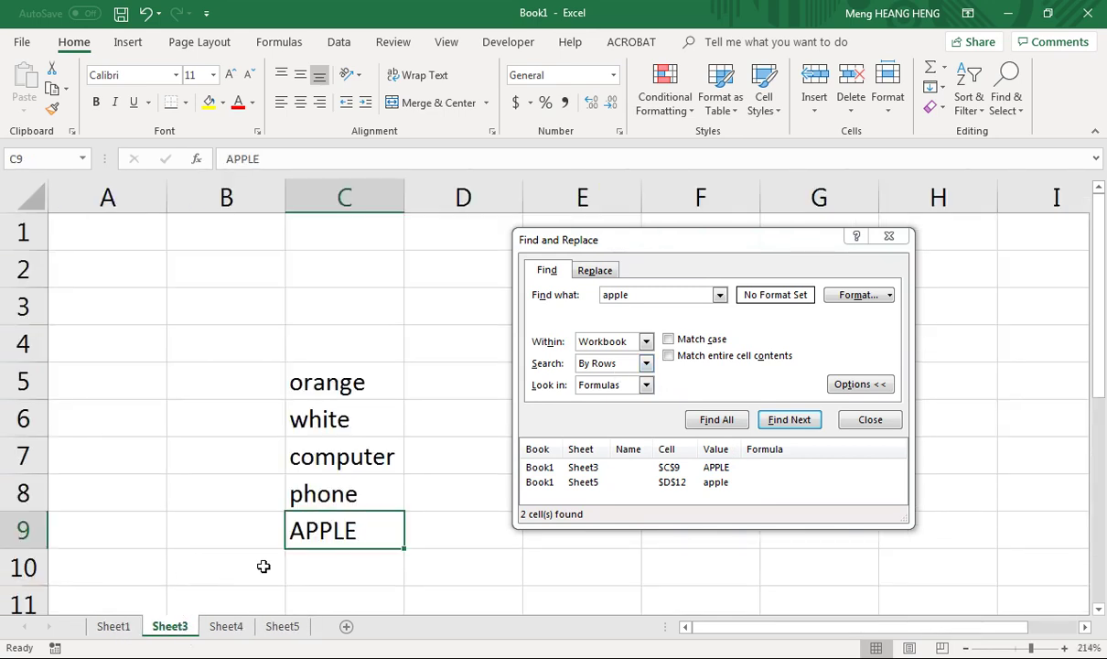
Select cell C5, examine the Find Format number categories Date, Time, Percentage, Fraction, Text and Custom, and cancel without setting a format
left_click(670, 296)
left_click(318, 381)
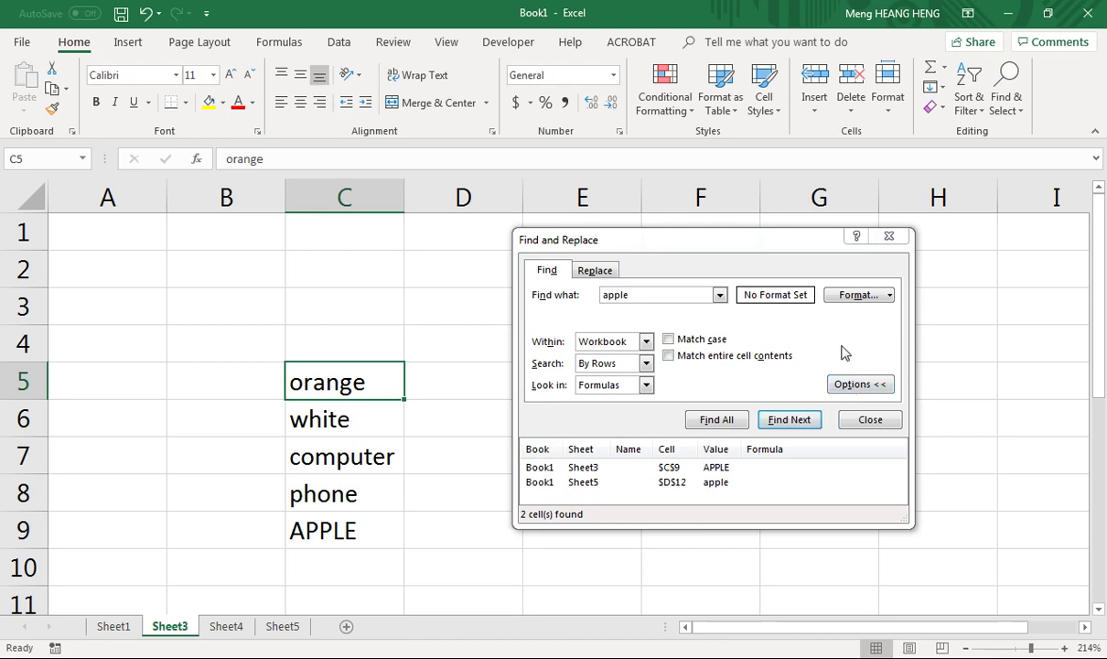
left_click(858, 295)
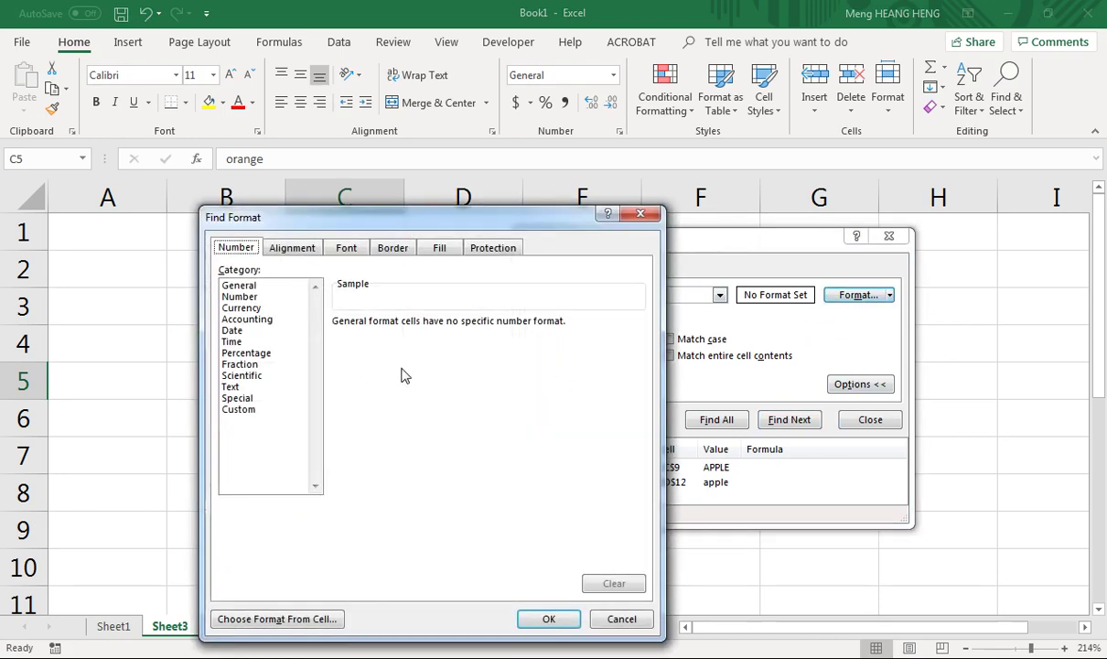
left_click(230, 330)
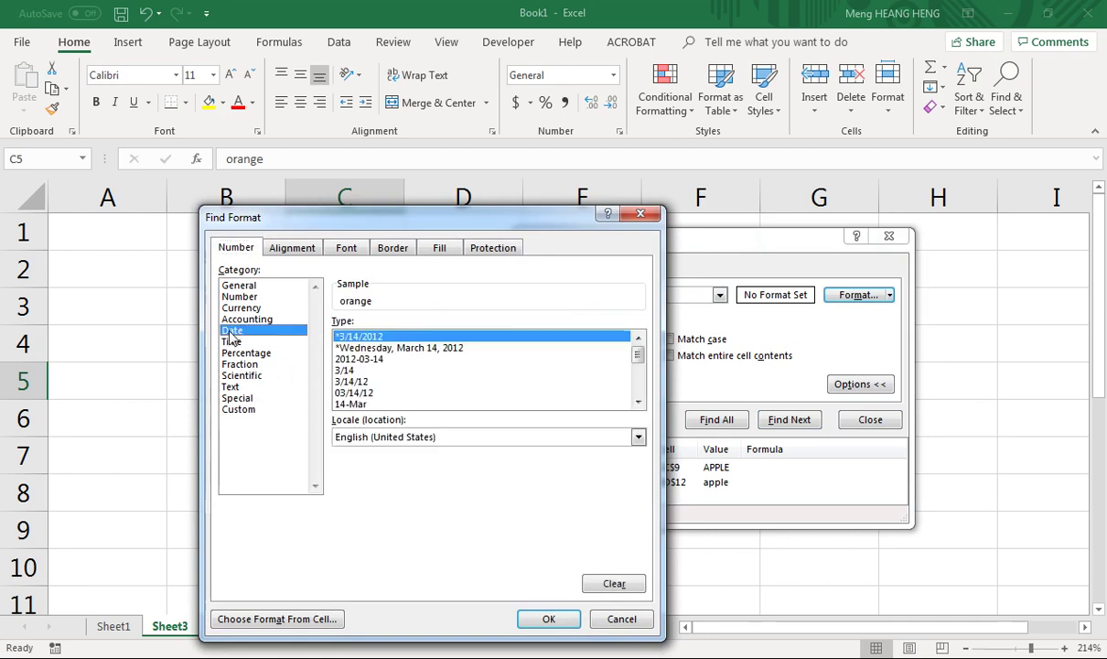
left_click(239, 342)
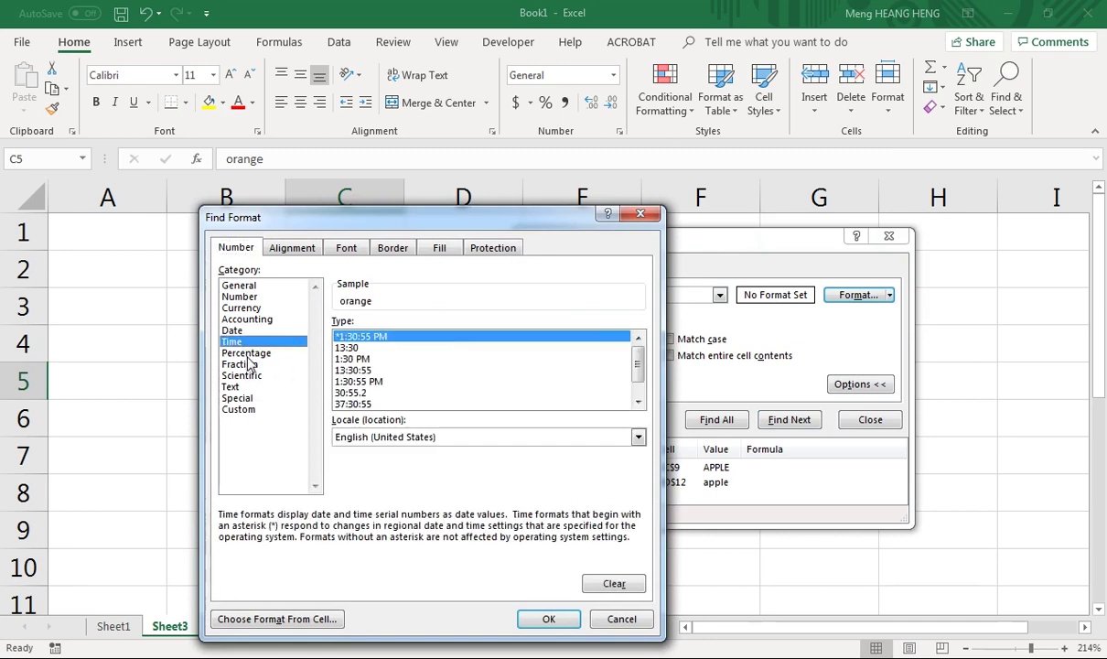
left_click(244, 353)
left_click(249, 365)
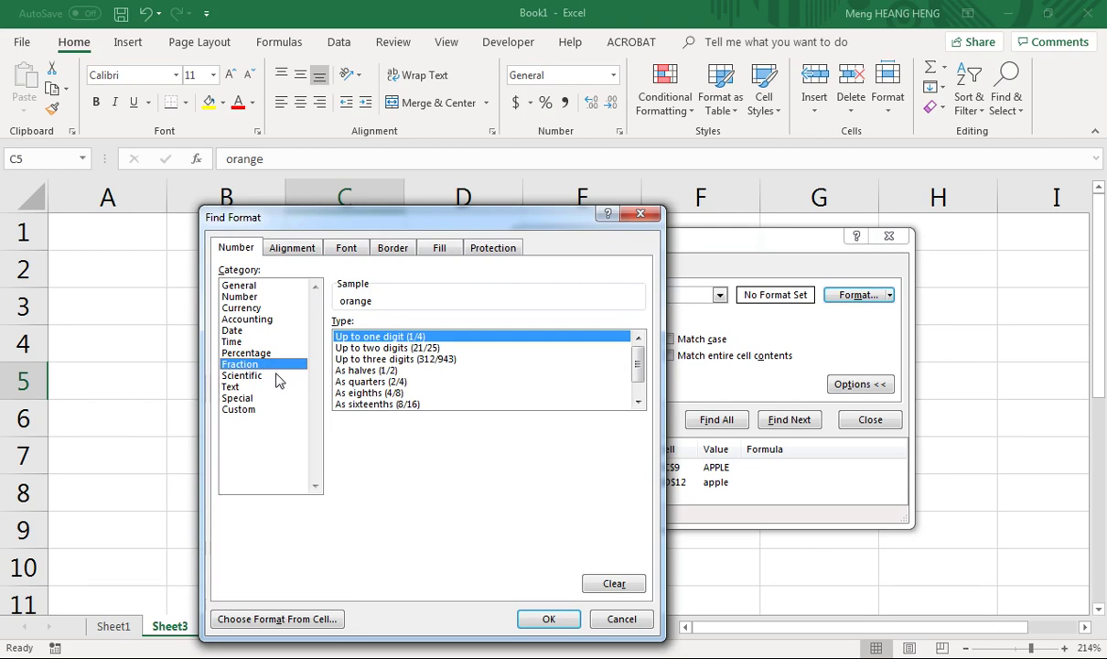
left_click(239, 387)
left_click(245, 409)
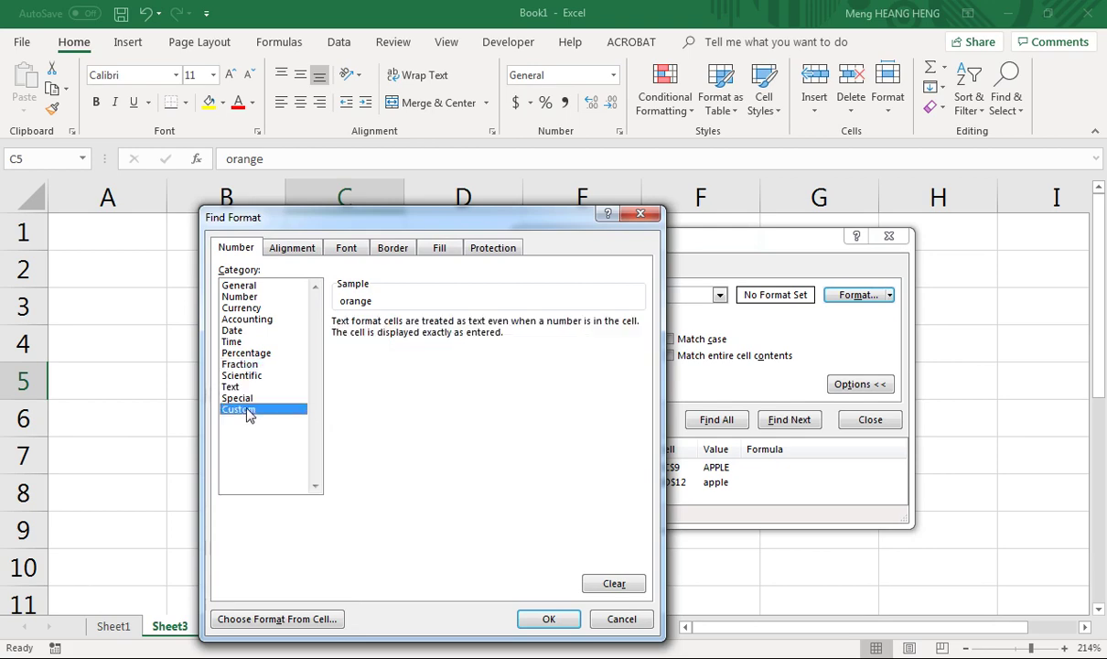
left_click_drag(322, 216, 626, 210)
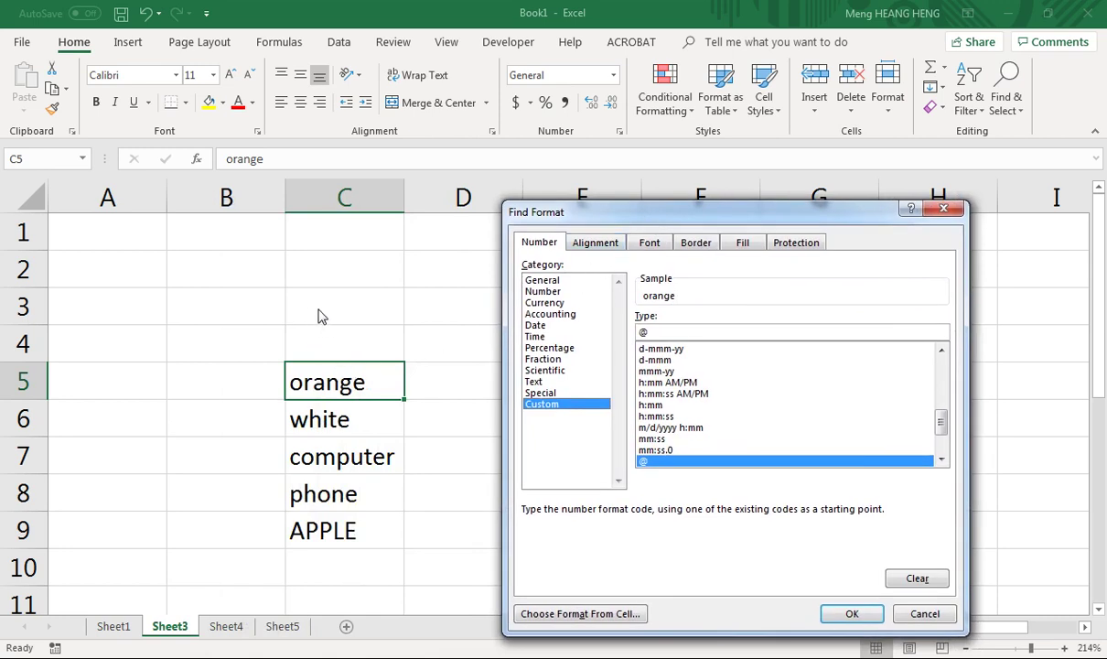
left_click(925, 613)
left_click(369, 426)
left_click(356, 385)
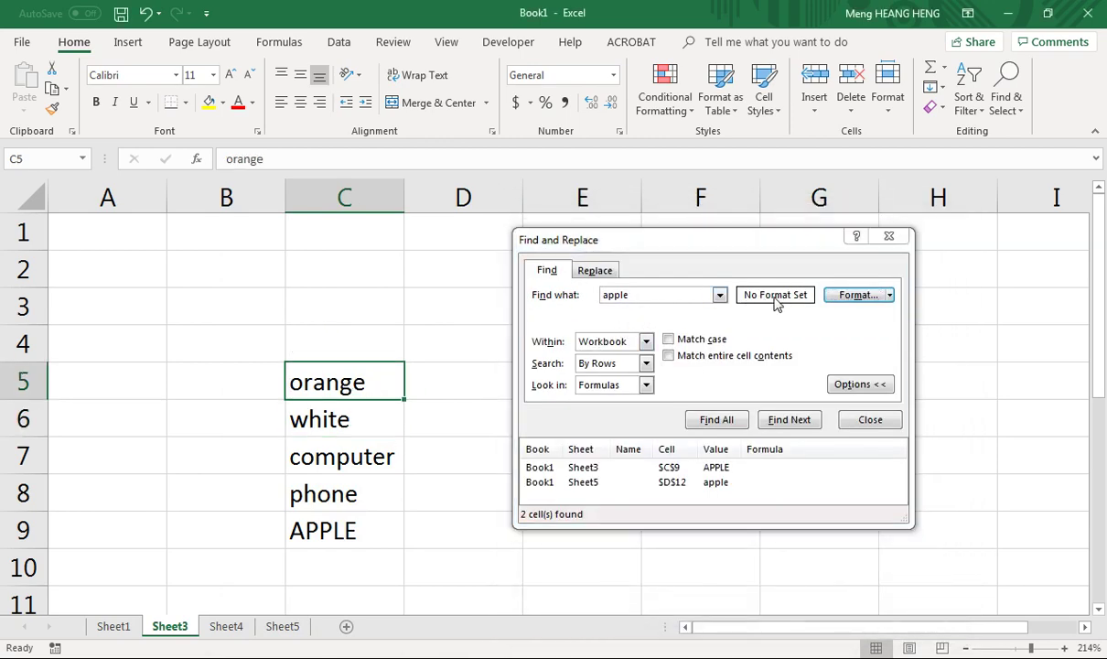
left_click(233, 304)
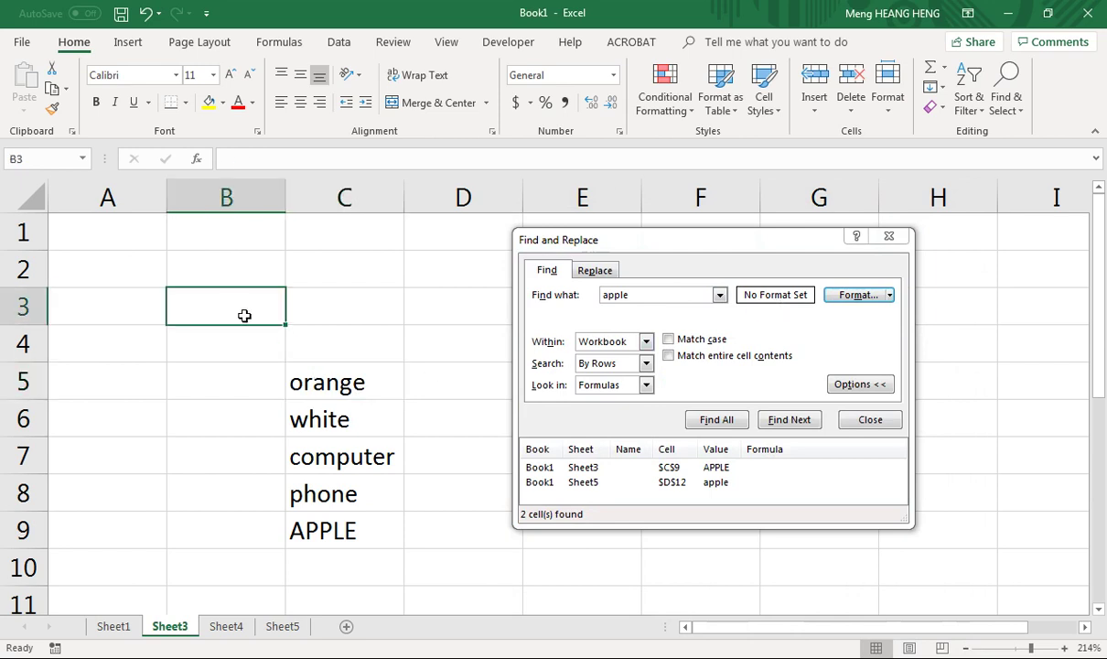
Enter 44 in cell B3 and apply the dollar Accounting number format
type("44")
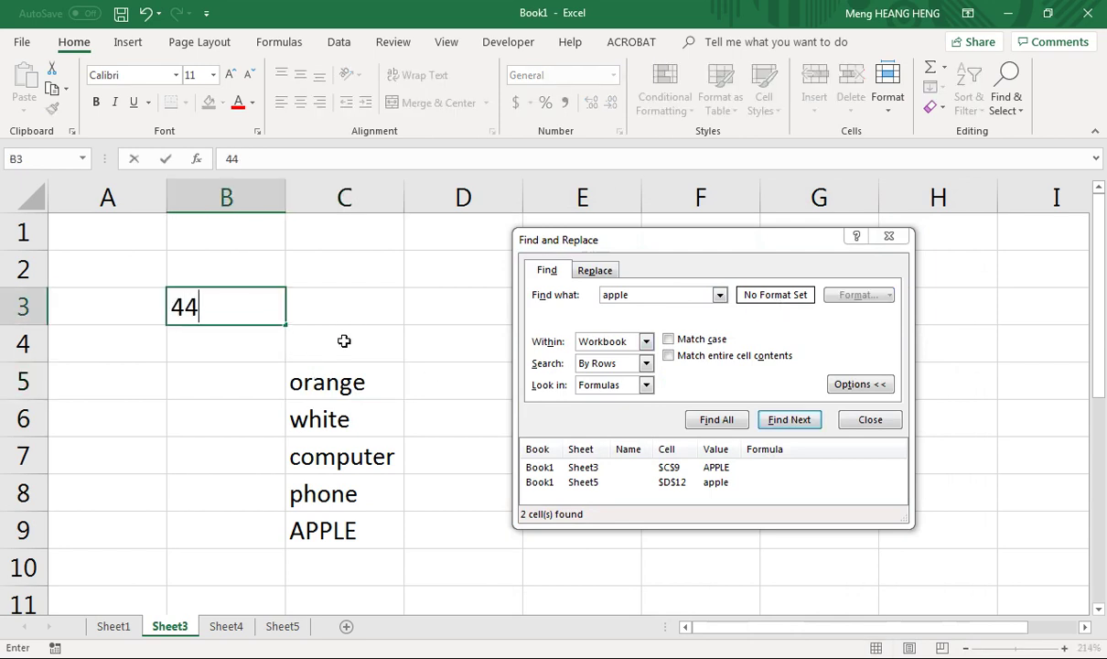
left_click(320, 330)
left_click(253, 311)
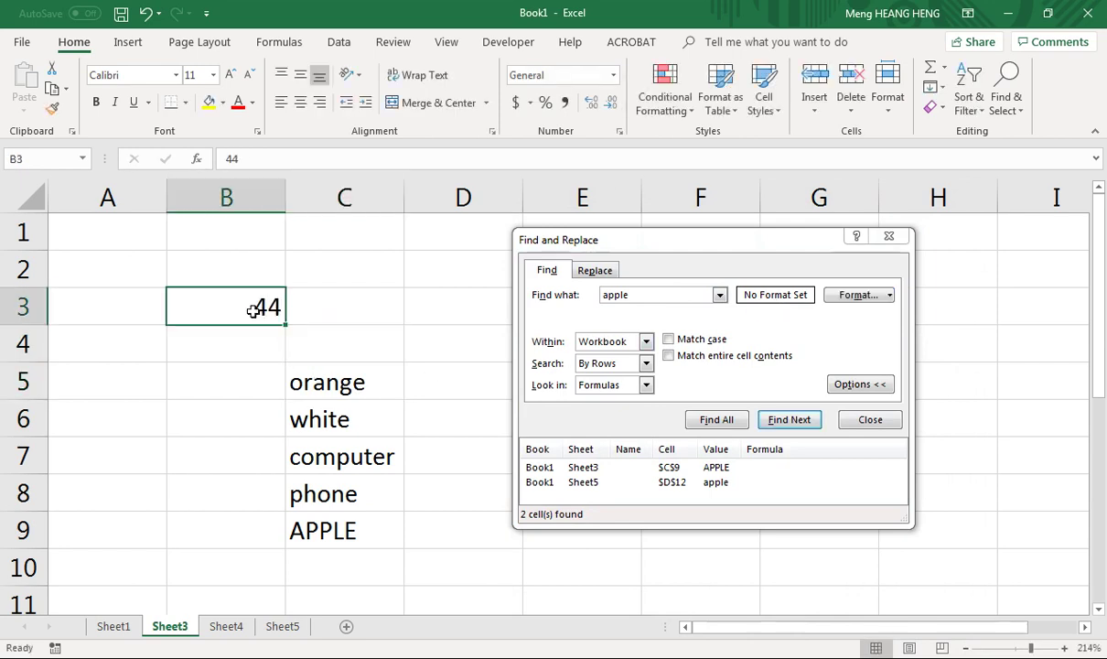
left_click(515, 102)
Search the workbook for 44, repeating the search from cells C5 and C6
double_click(618, 294)
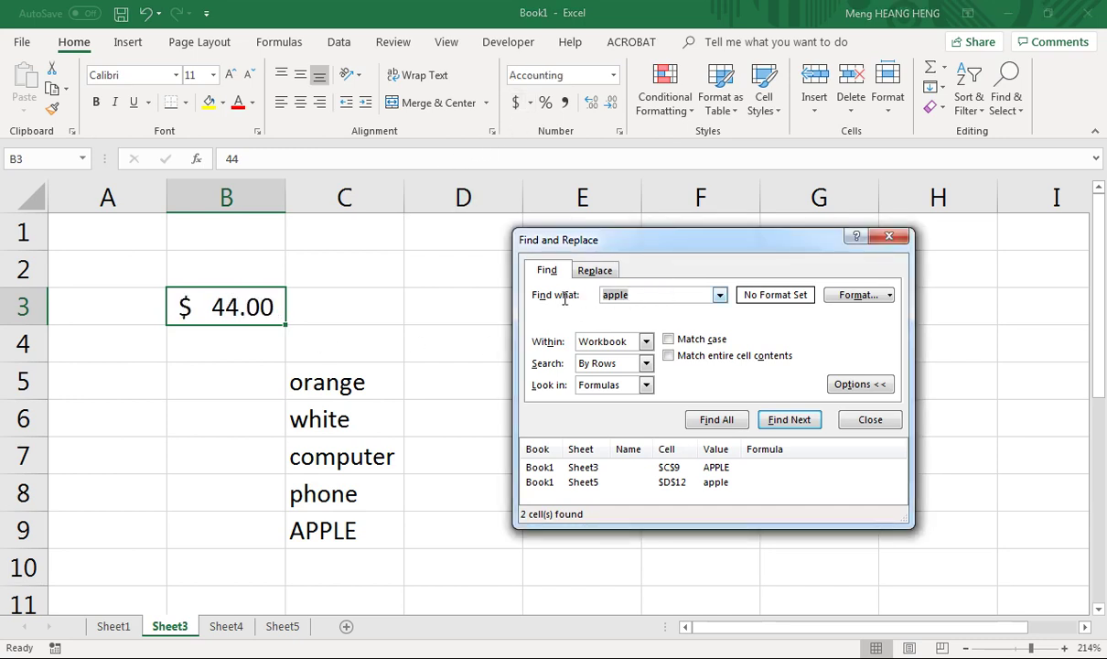
type("44")
left_click(782, 421)
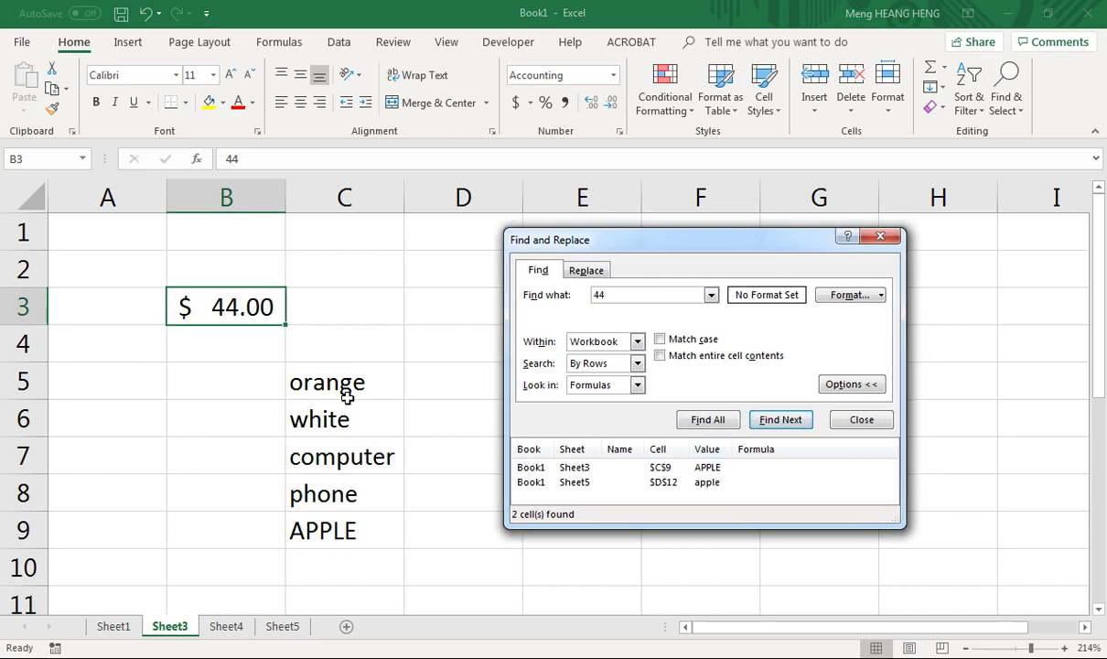
left_click(325, 377)
left_click(769, 419)
left_click(353, 428)
left_click(773, 422)
Try to find 44 with the find format set to Currency, using 2 decimal places and the $ symbol
left_click(828, 298)
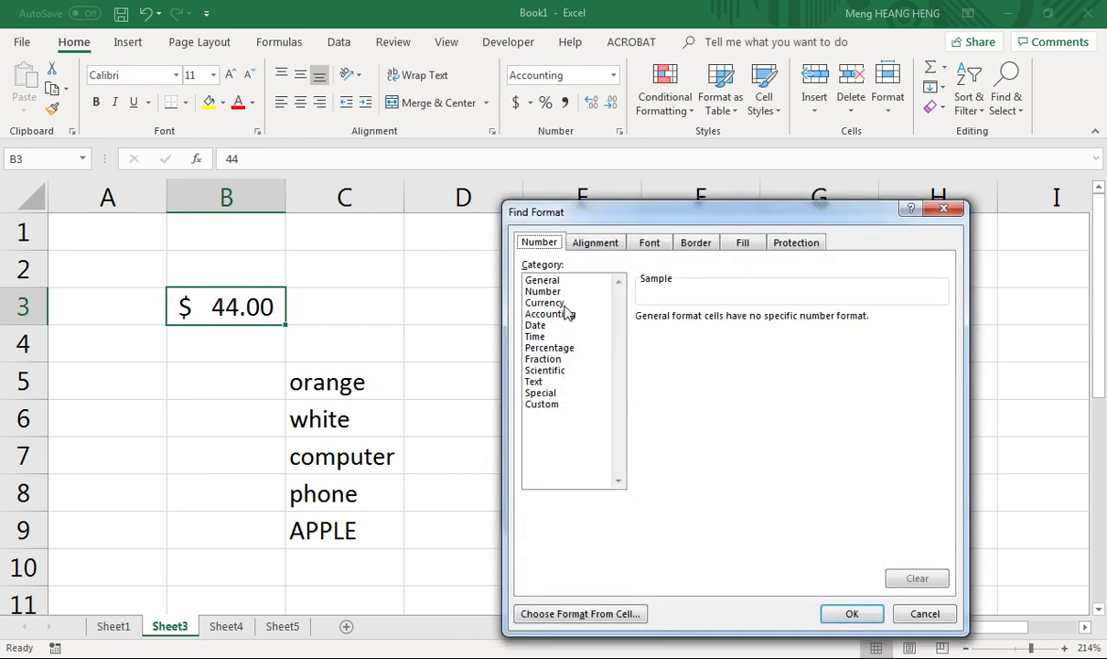
left_click(540, 303)
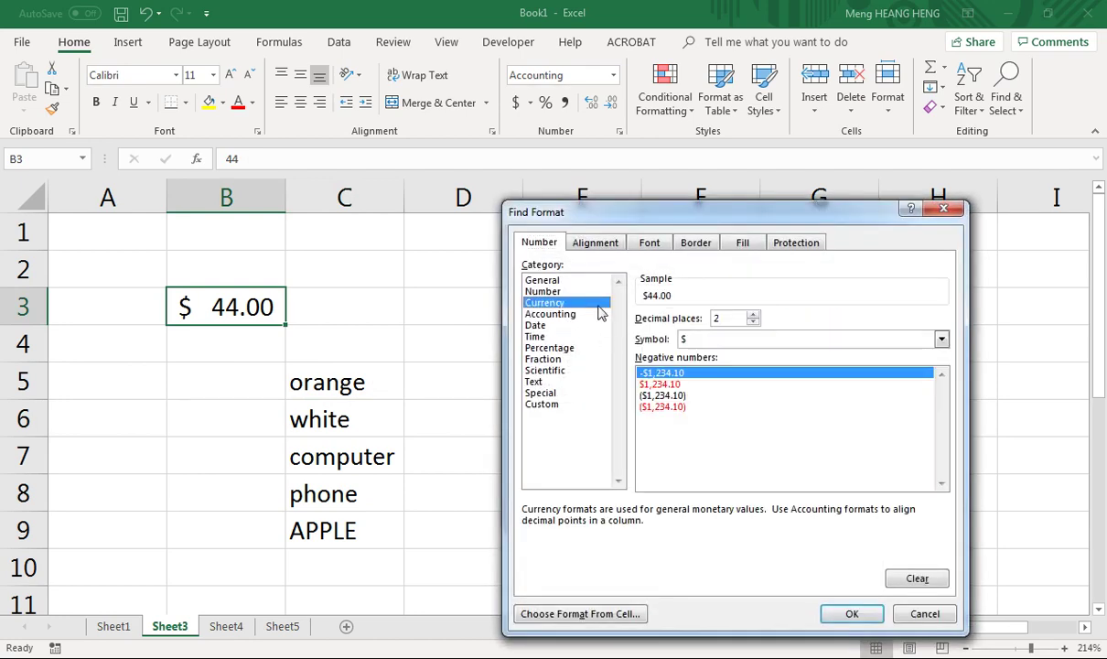
left_click(851, 613)
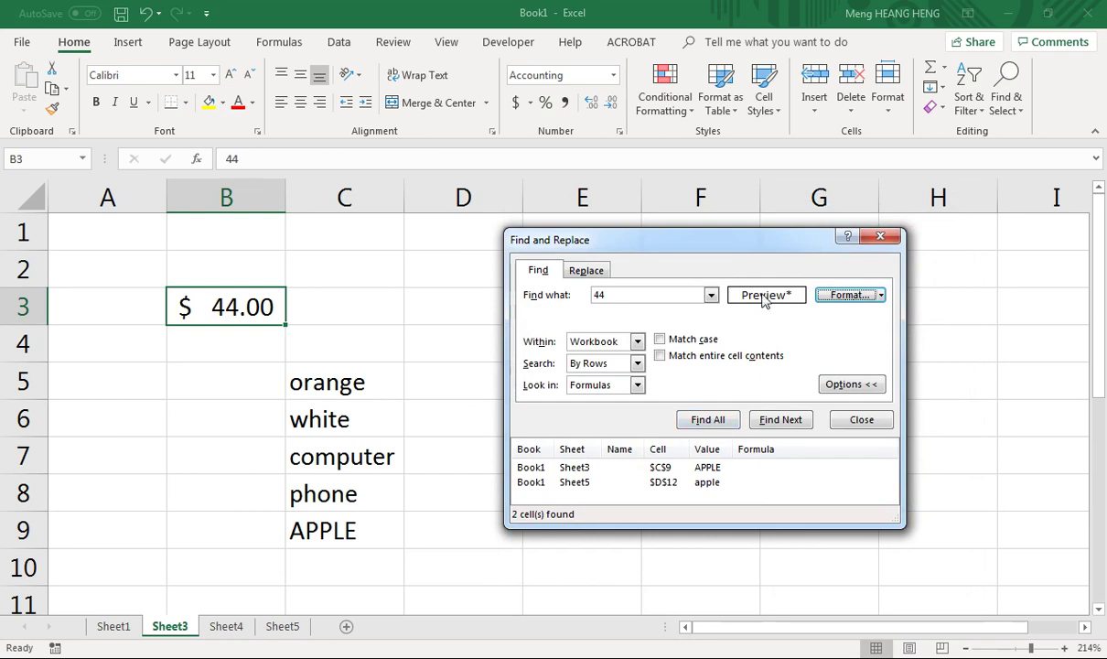
left_click(780, 419)
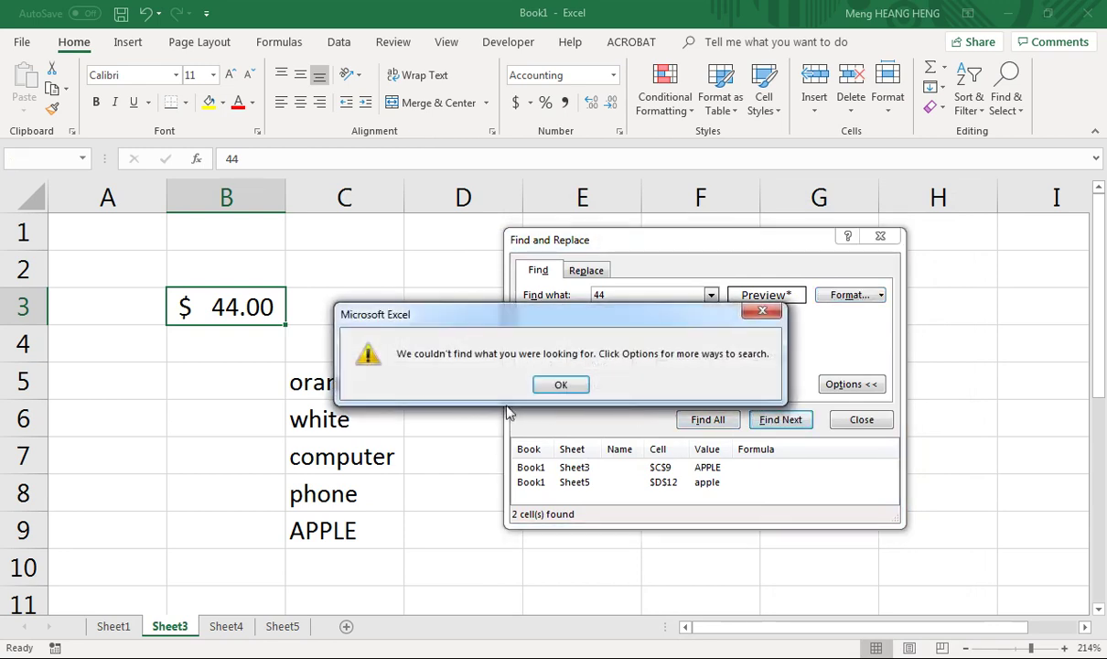
left_click(560, 385)
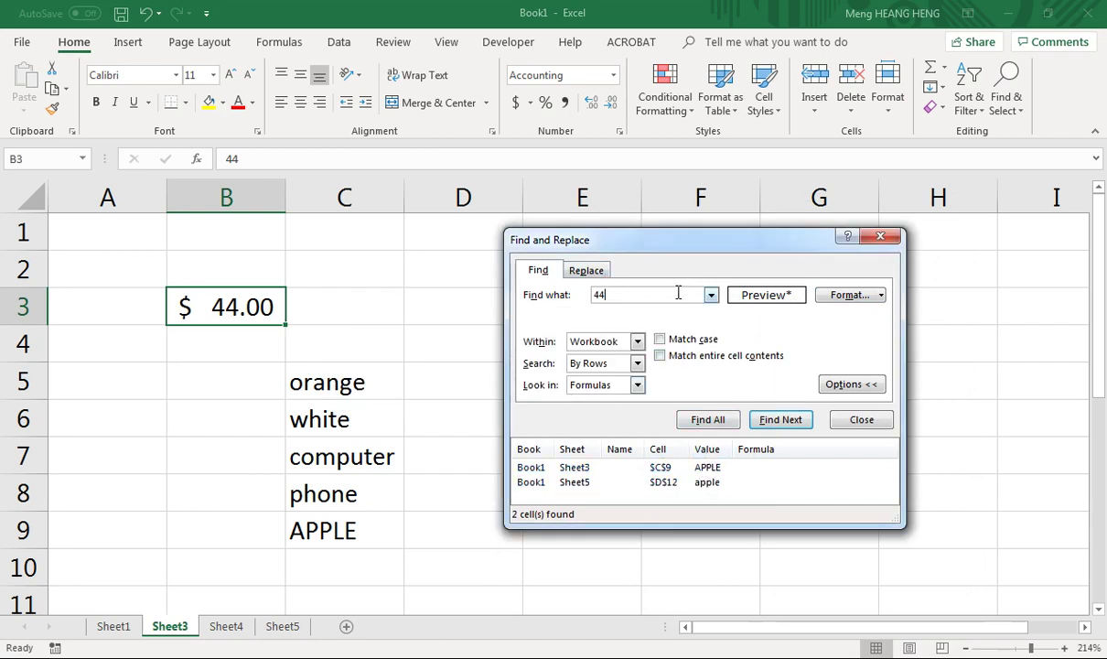
Clear and reselect the Currency find format, list the matches for 44 within the sheet's values, and select cell B3
left_click(711, 297)
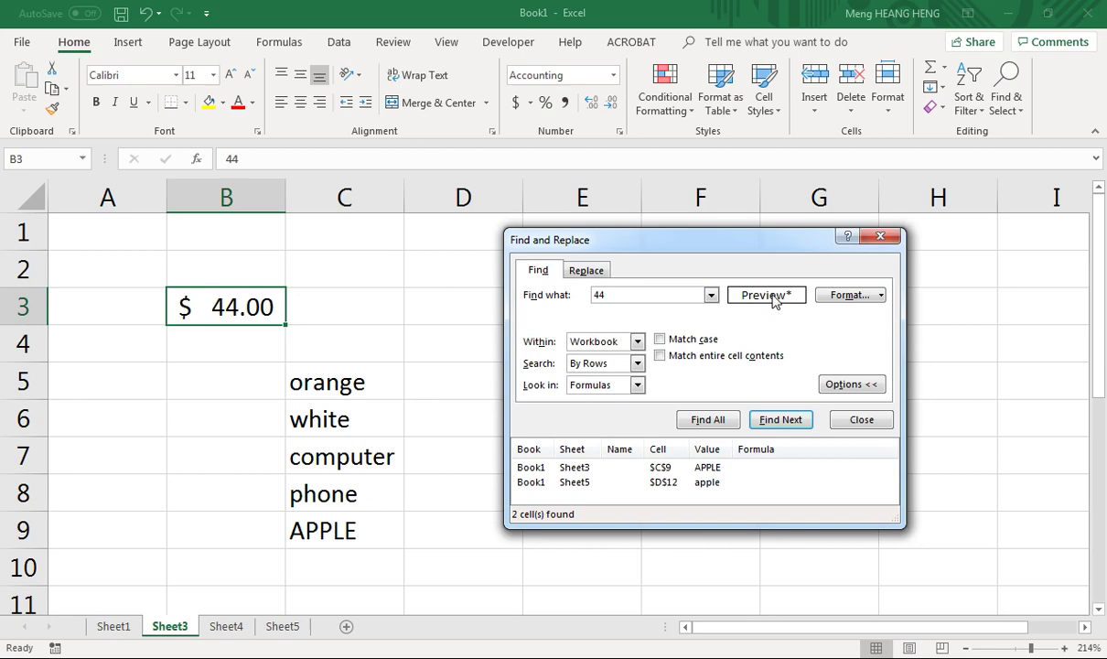
left_click(847, 295)
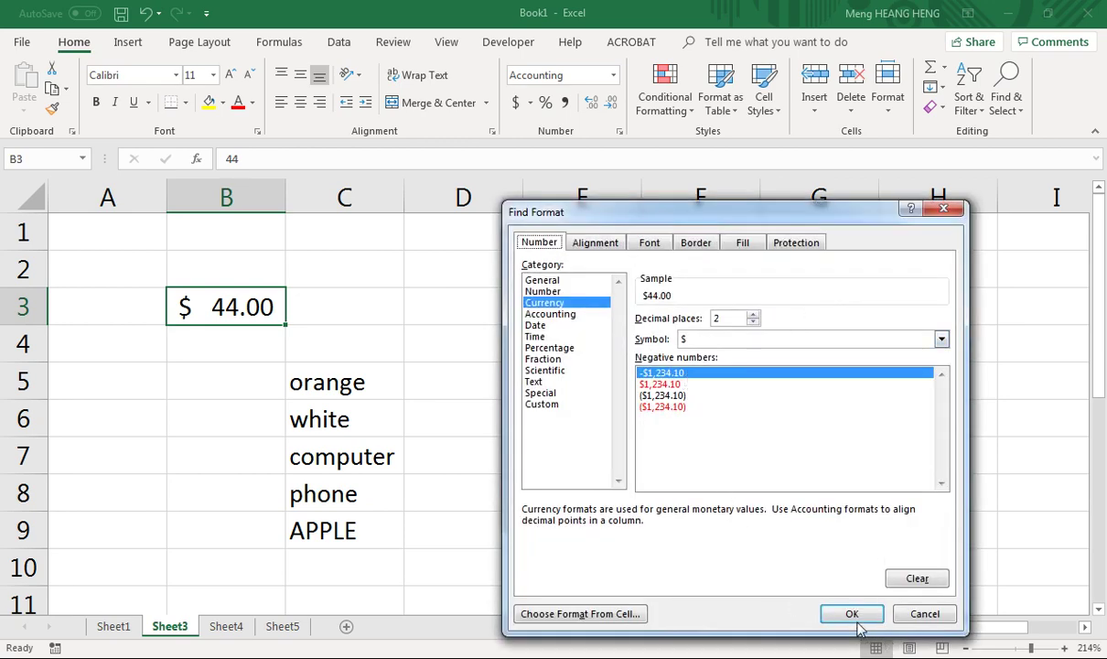
left_click(915, 578)
left_click(541, 302)
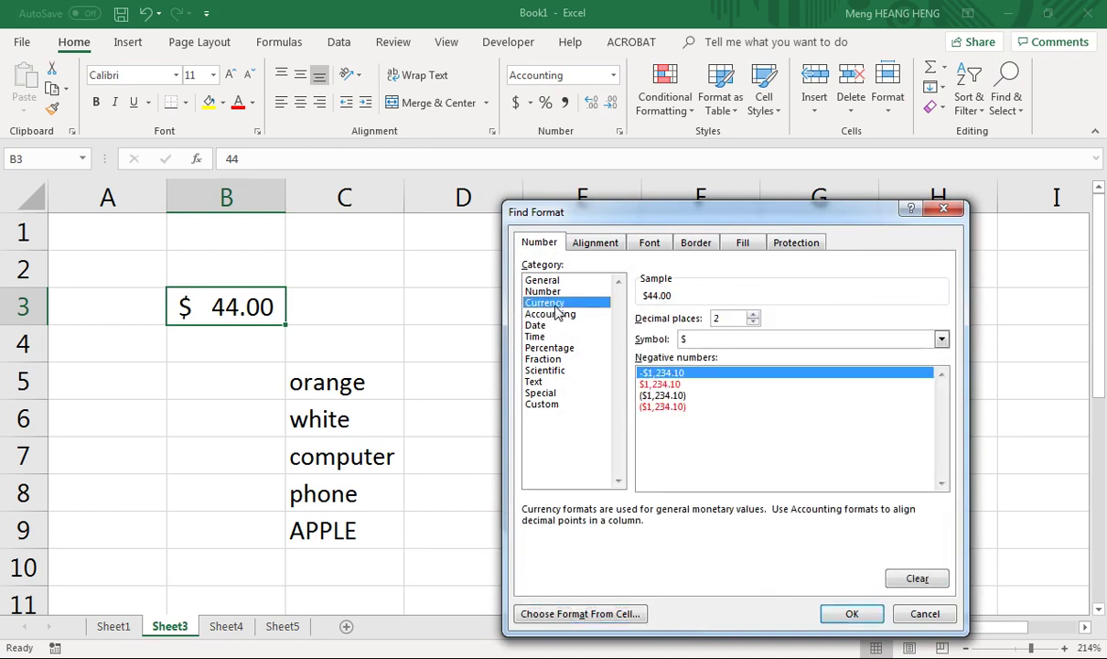
left_click(851, 613)
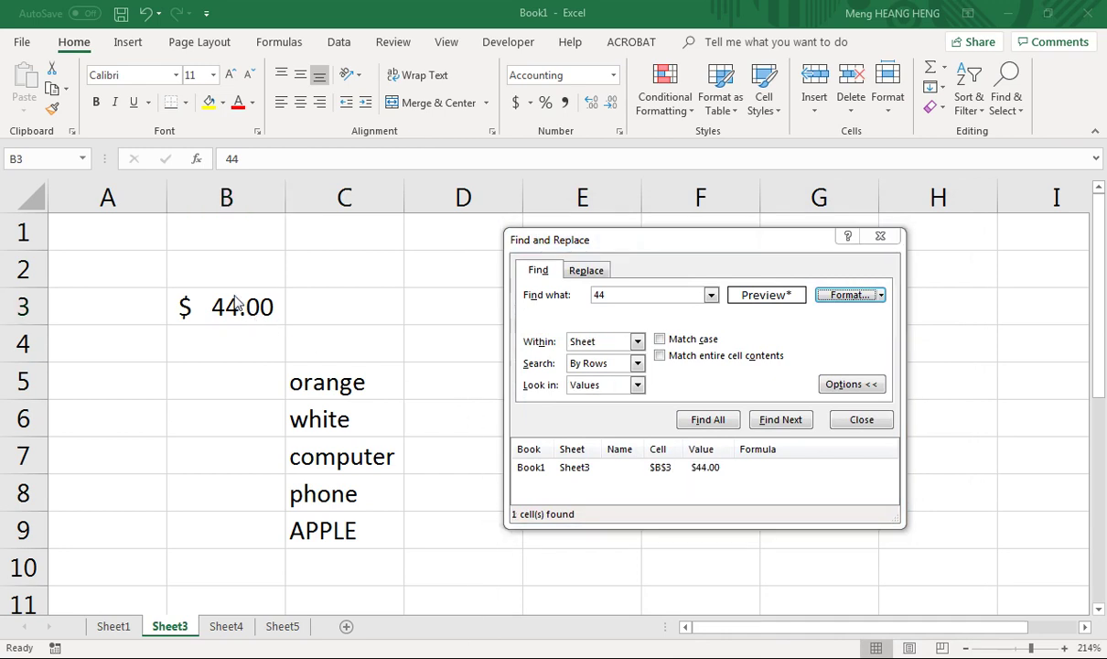
left_click(234, 311)
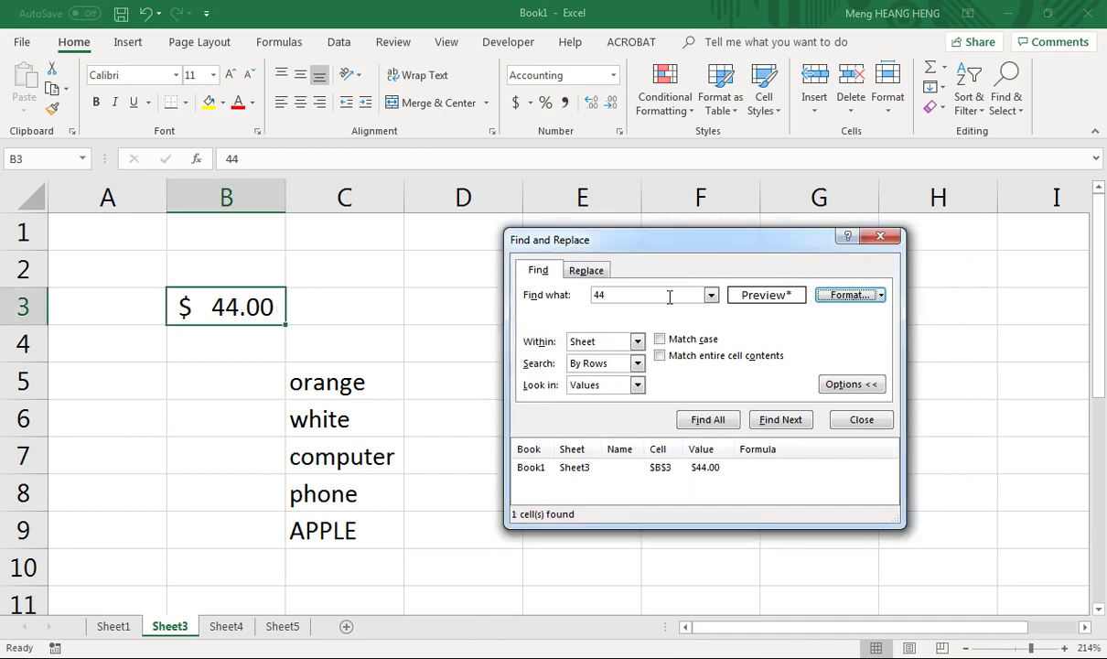
Close Find and Replace and compare cell B3's stored value with its displayed Accounting format
left_click(879, 236)
left_click(321, 306)
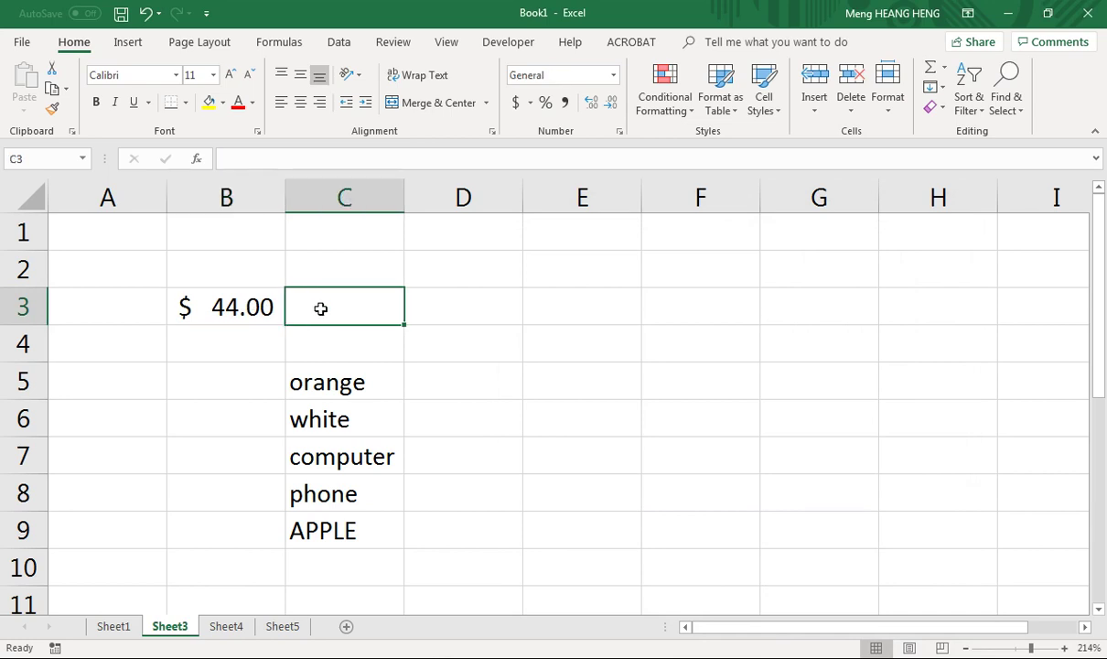
left_click(263, 307)
left_click(237, 159)
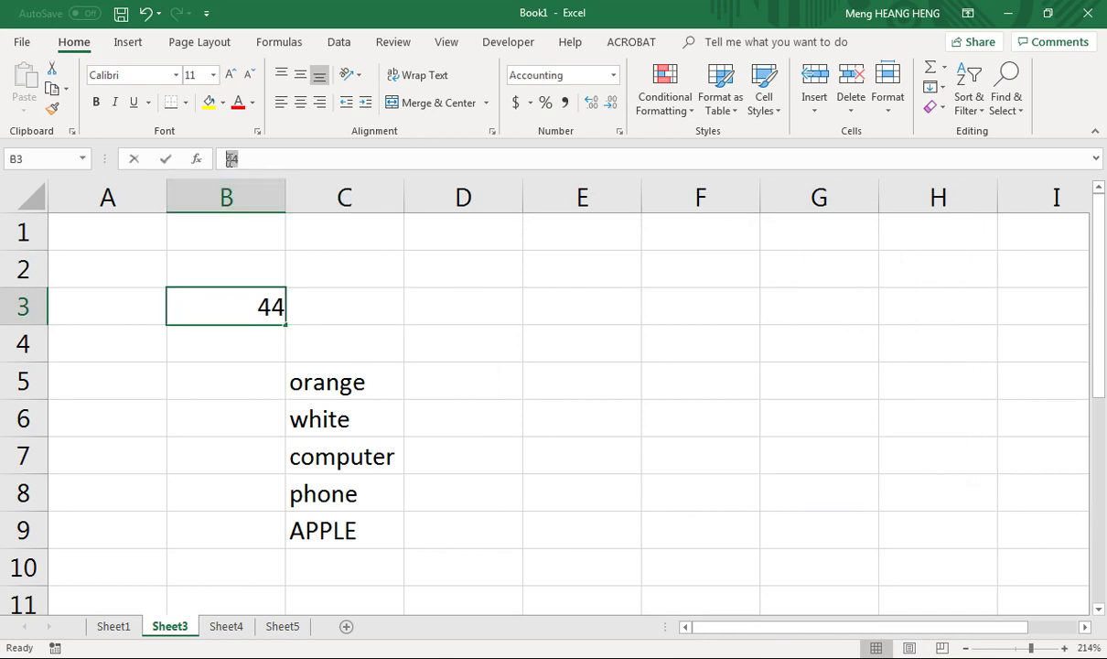
left_click_drag(225, 160, 224, 160)
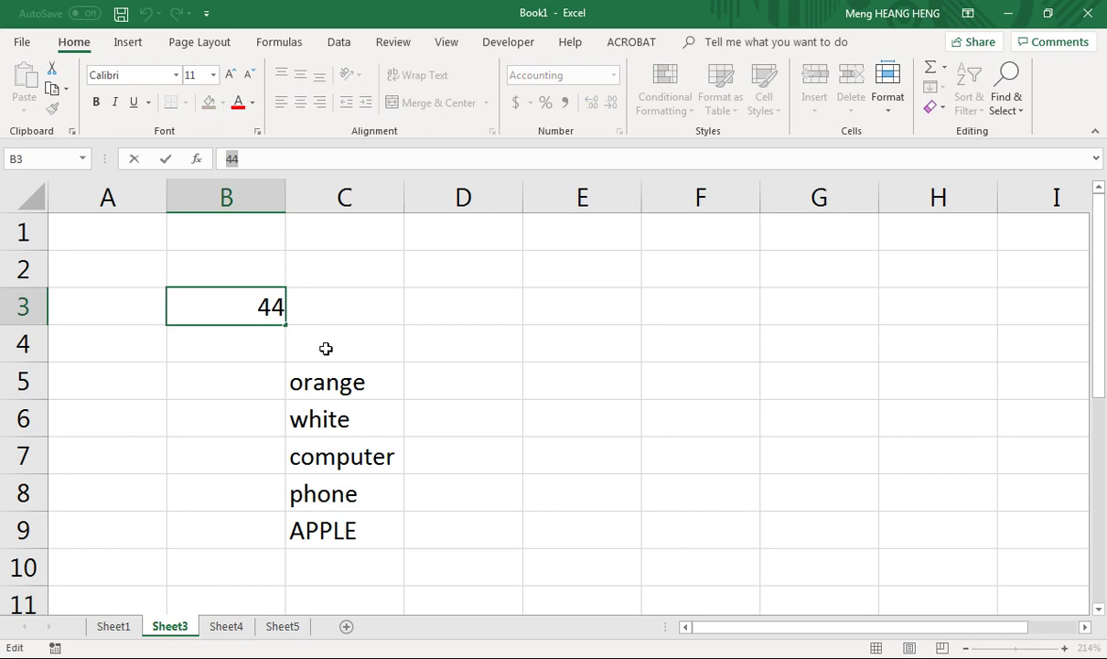
left_click(259, 158)
double_click(232, 159)
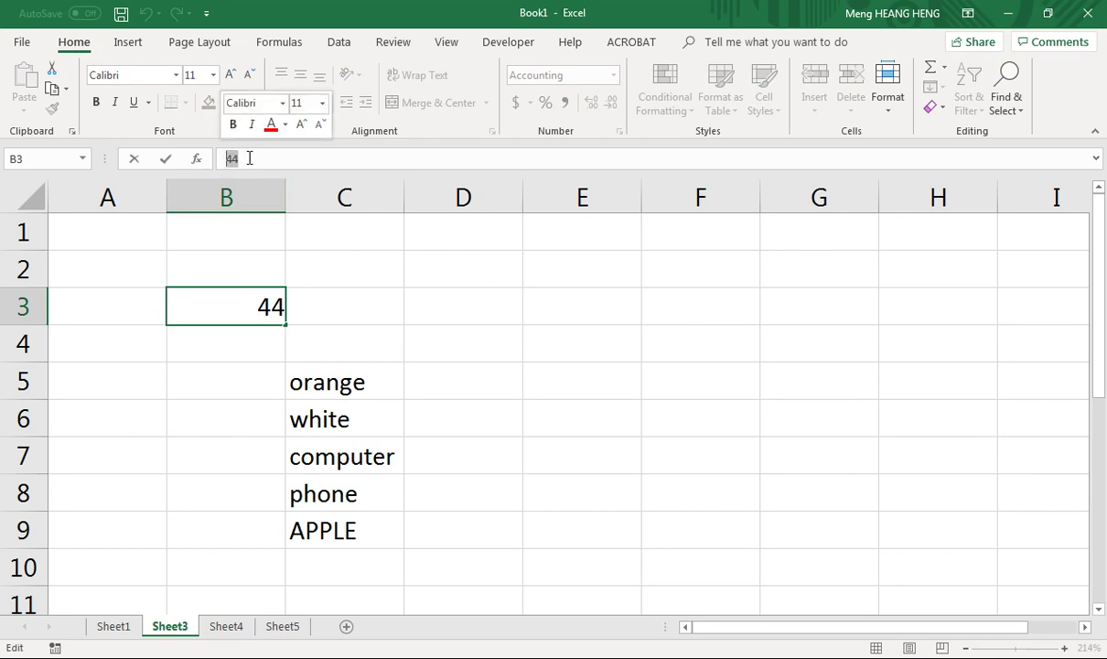
left_click(306, 160)
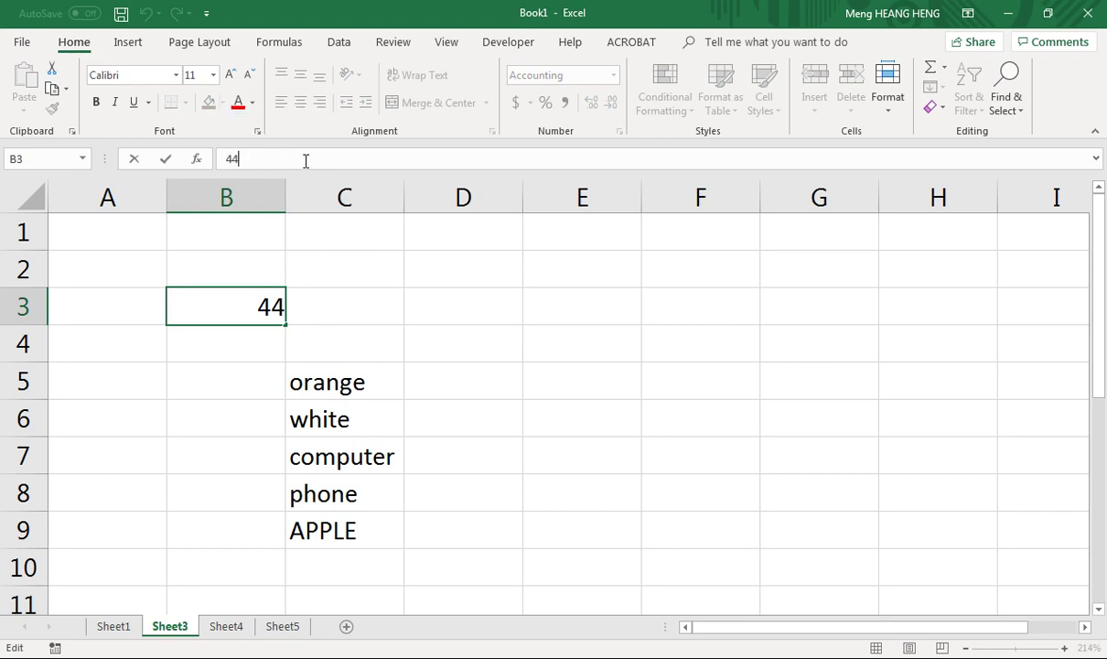
left_click(339, 332)
Reopen the search, clear the find format's number category, and find 44 within the sheet's values
key("ctrl+f")
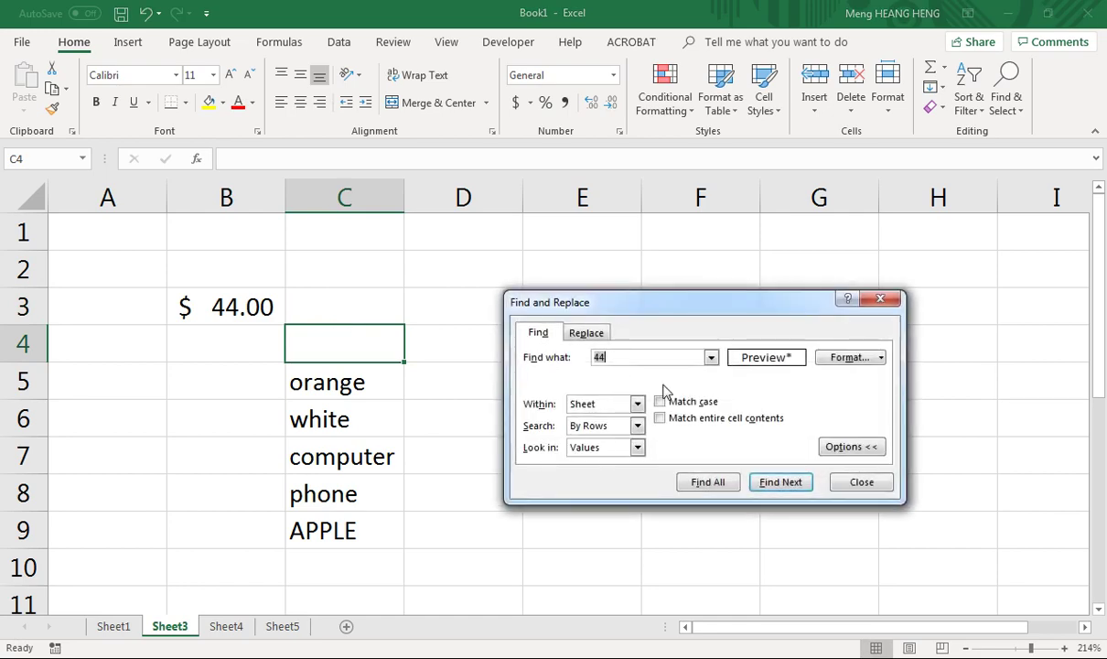
left_click(800, 336)
left_click(902, 580)
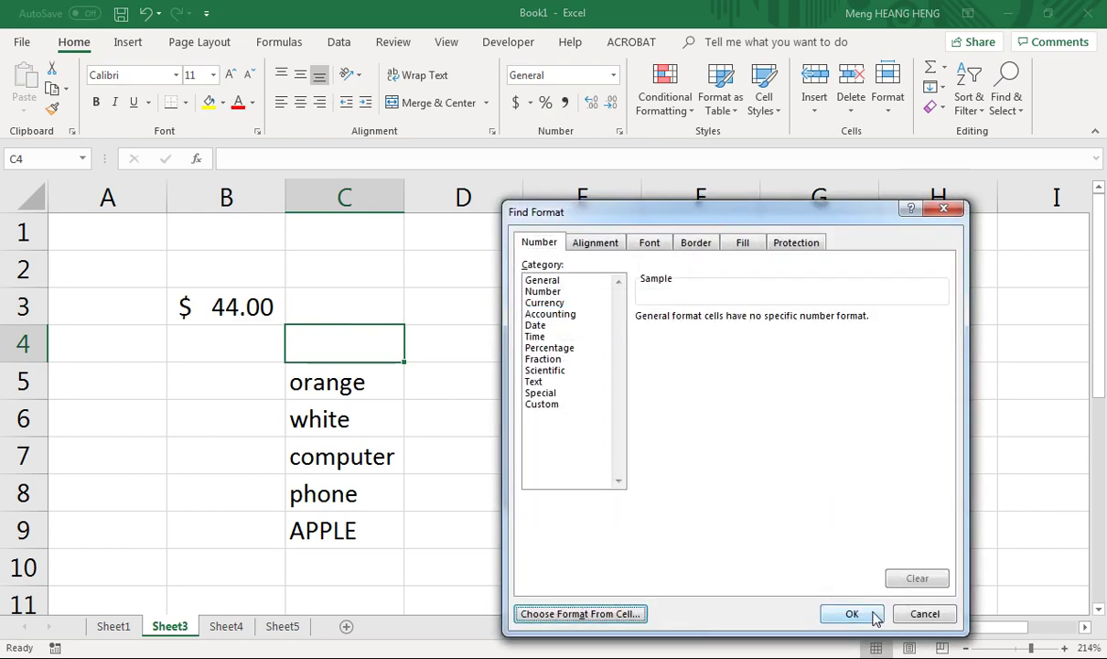
left_click(852, 614)
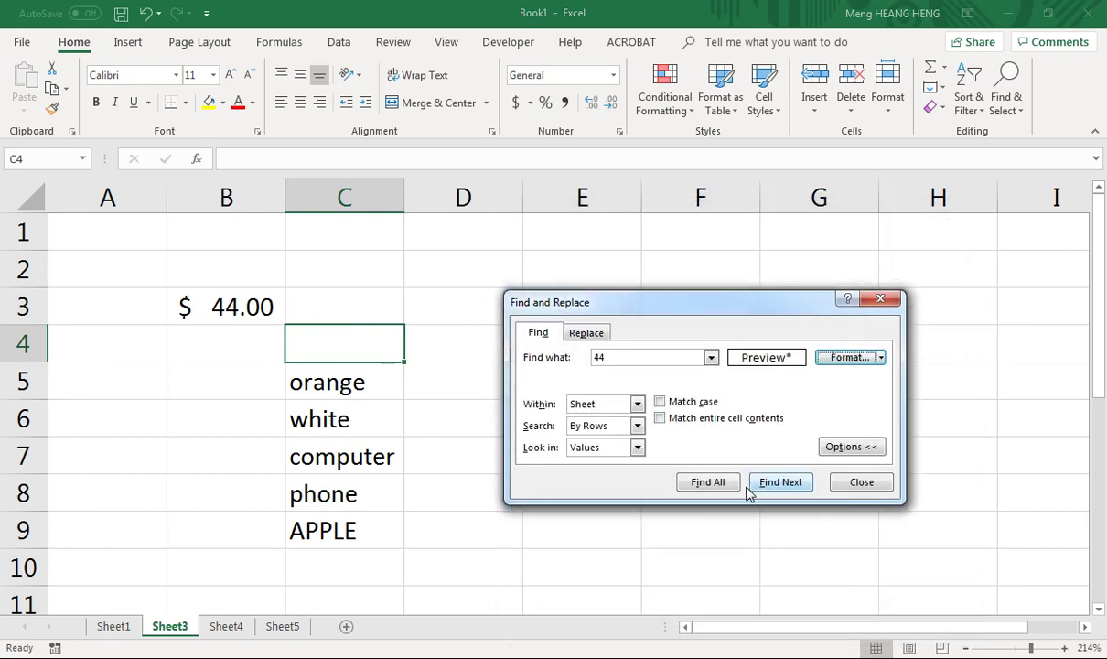
left_click(779, 487)
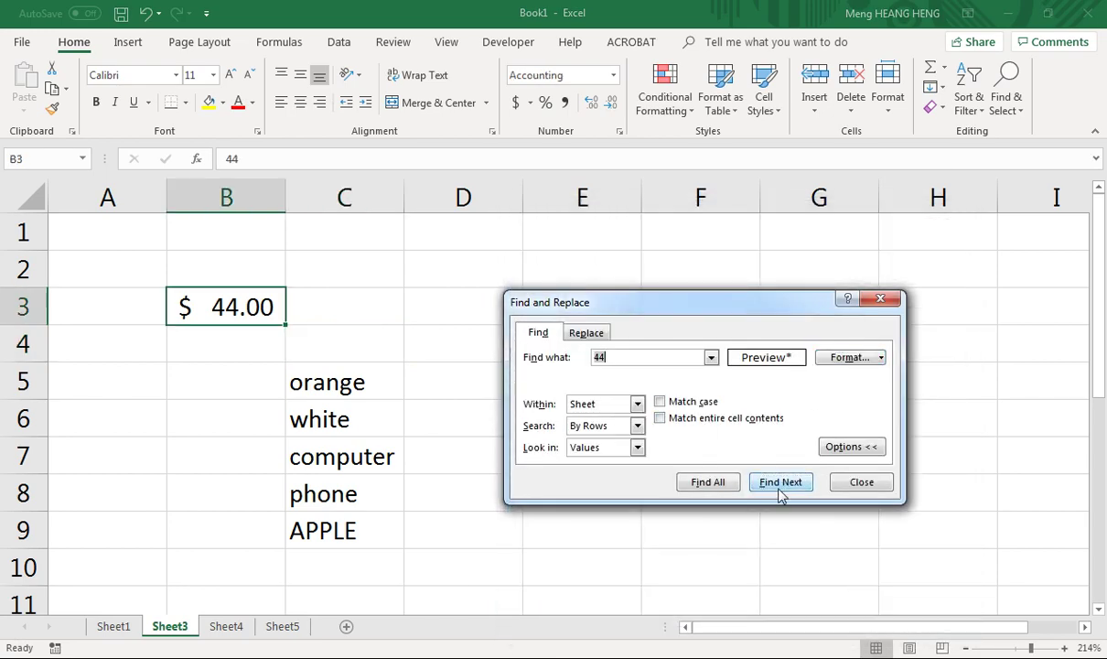
Recheck cell B3's stored value against the search text and view the available find format options
left_click(598, 364)
left_click(236, 159)
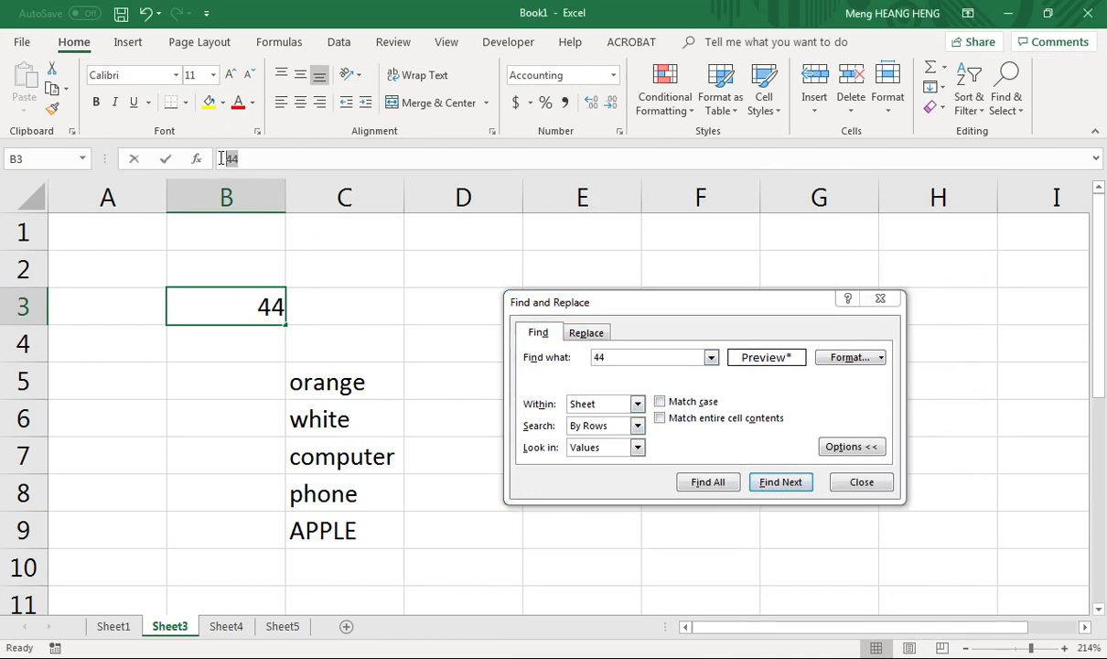
left_click(267, 342)
left_click(254, 308)
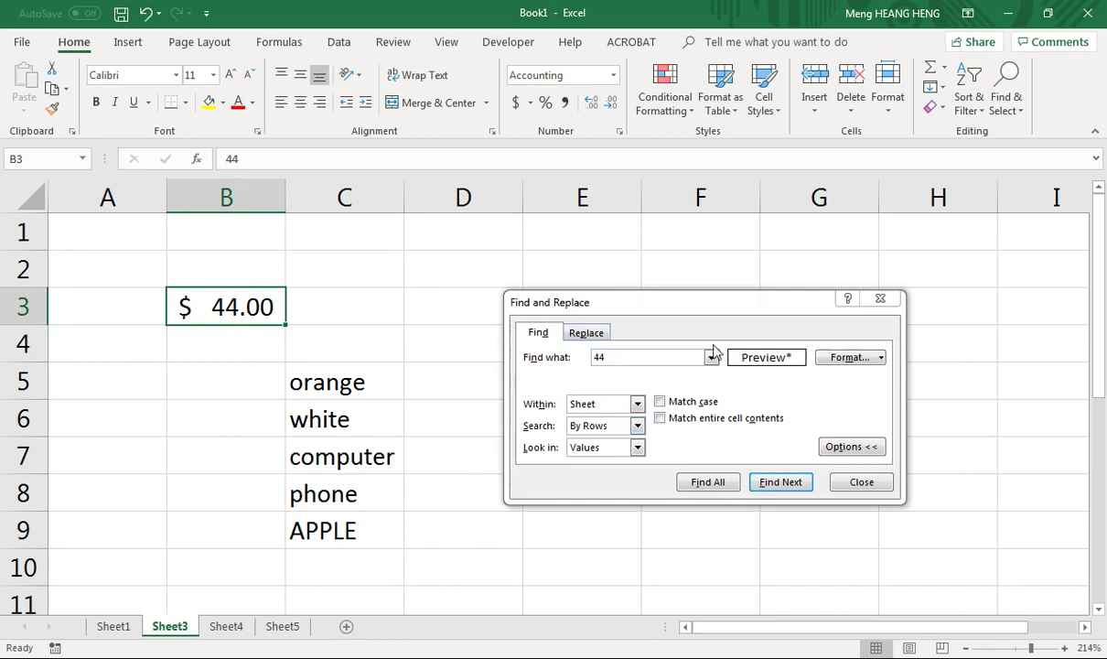
left_click(881, 359)
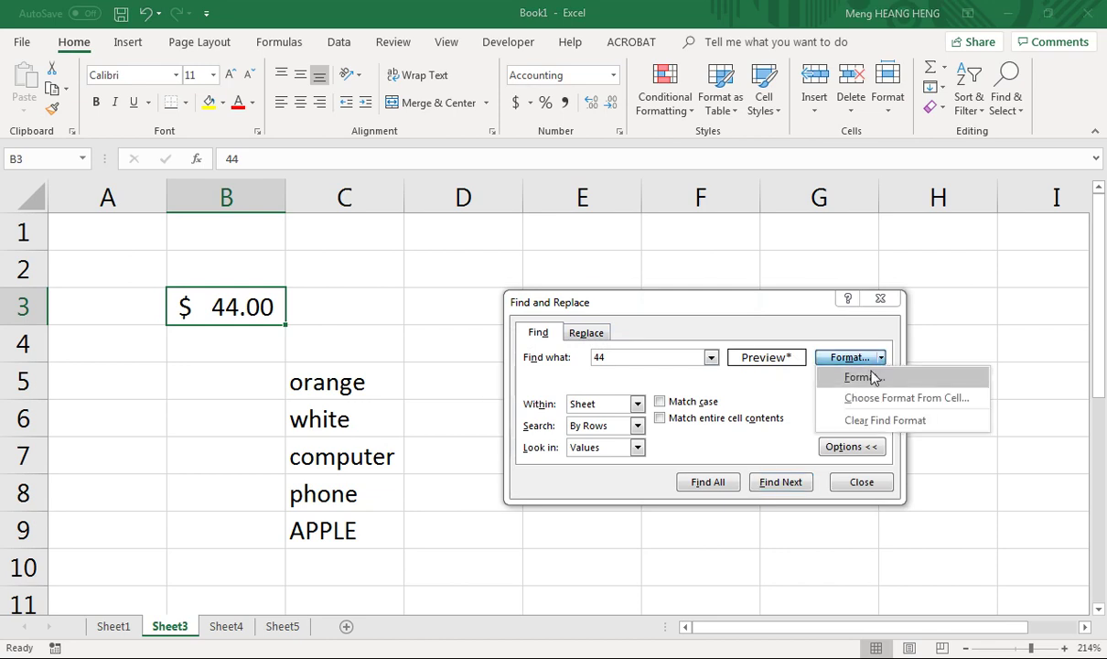
left_click(755, 400)
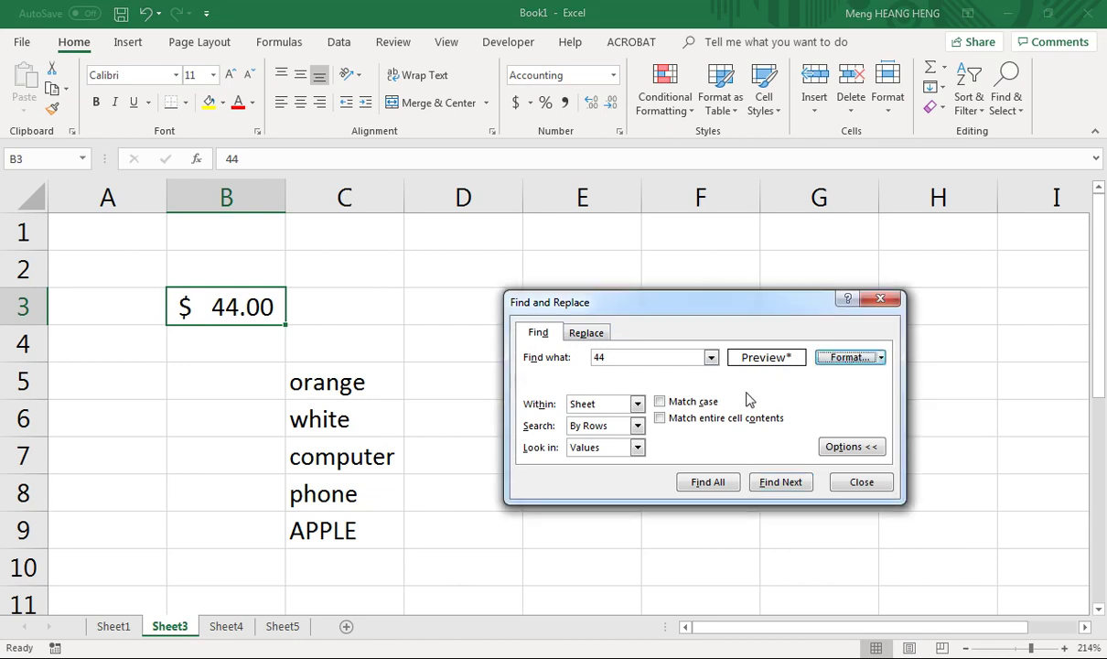
Set up a replacement of "white" with "black" within the Sheet and try to run a single replacement
left_click(585, 333)
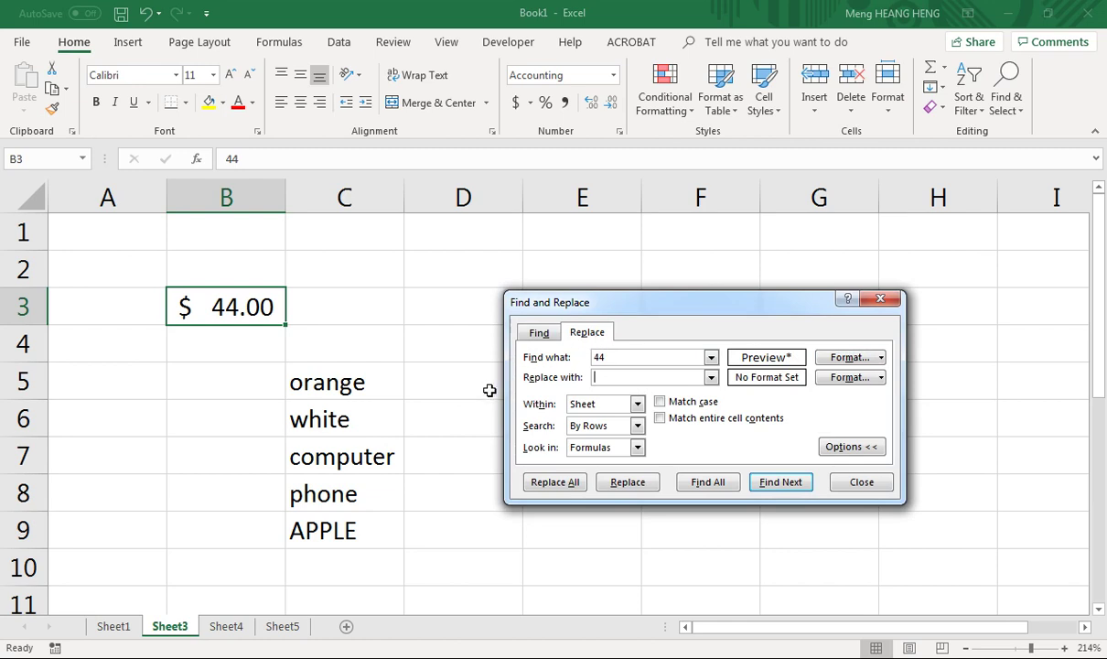
left_click(599, 377)
left_click_drag(618, 359, 579, 359)
left_click(636, 403)
left_click(590, 419)
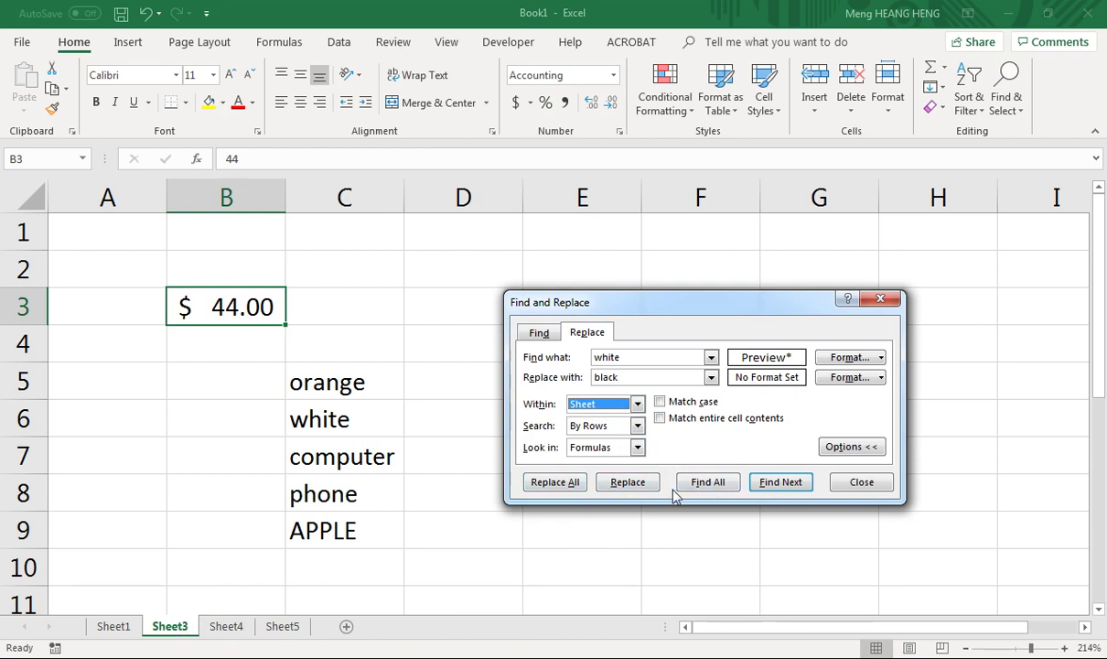
left_click(629, 482)
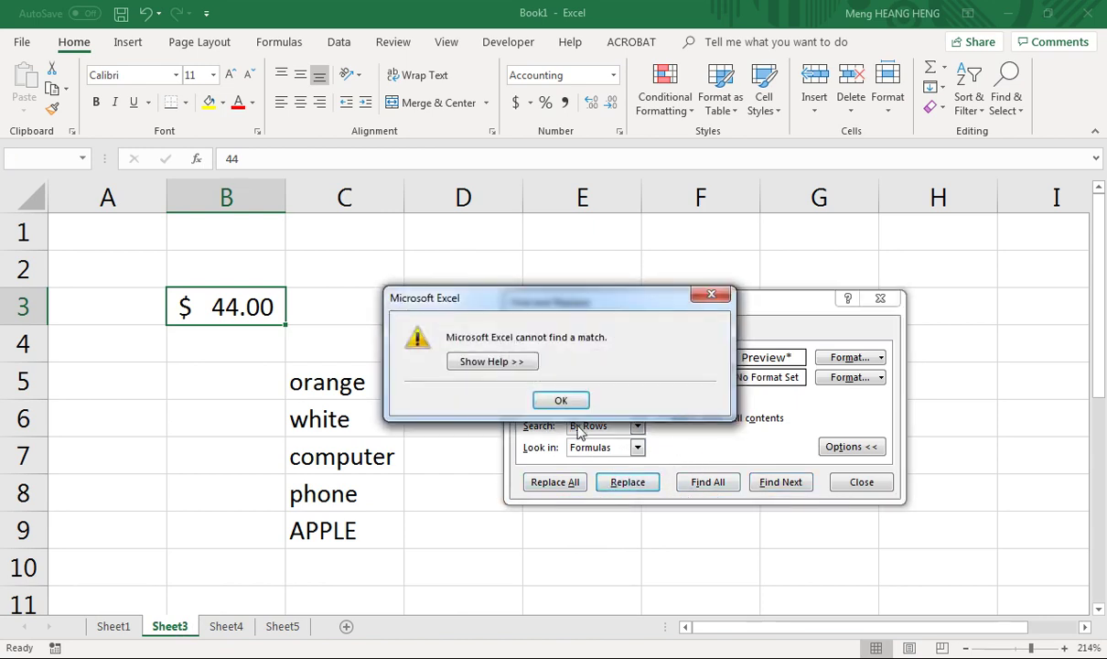
left_click(565, 399)
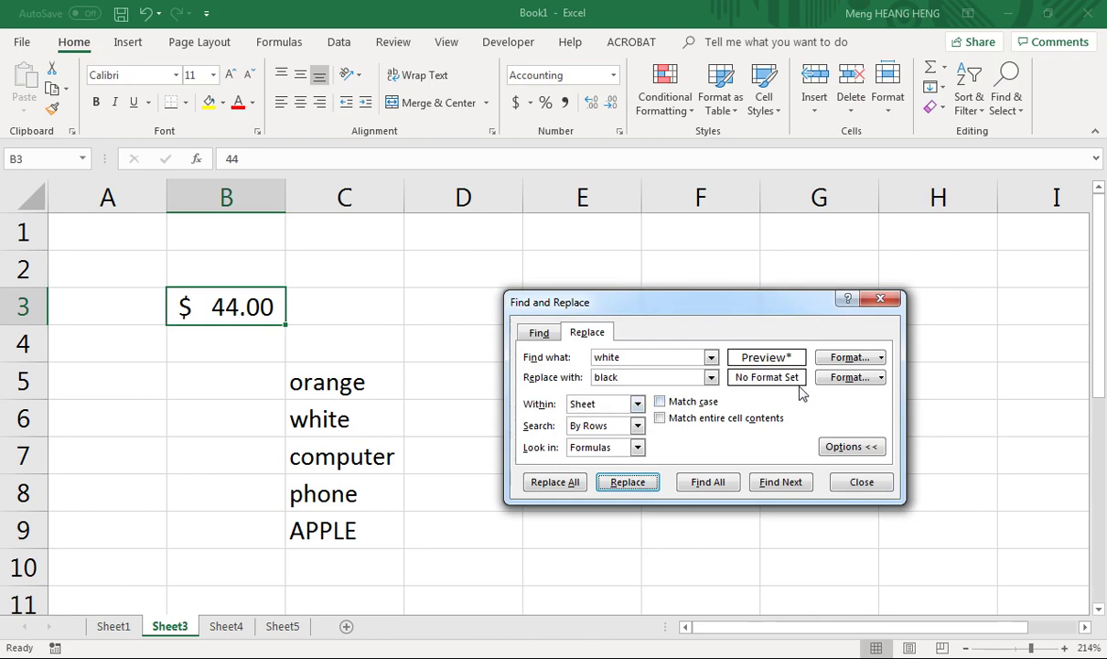
Confirm the find format without a number category, find "white" in cell C6, and replace it with "black"
left_click(847, 357)
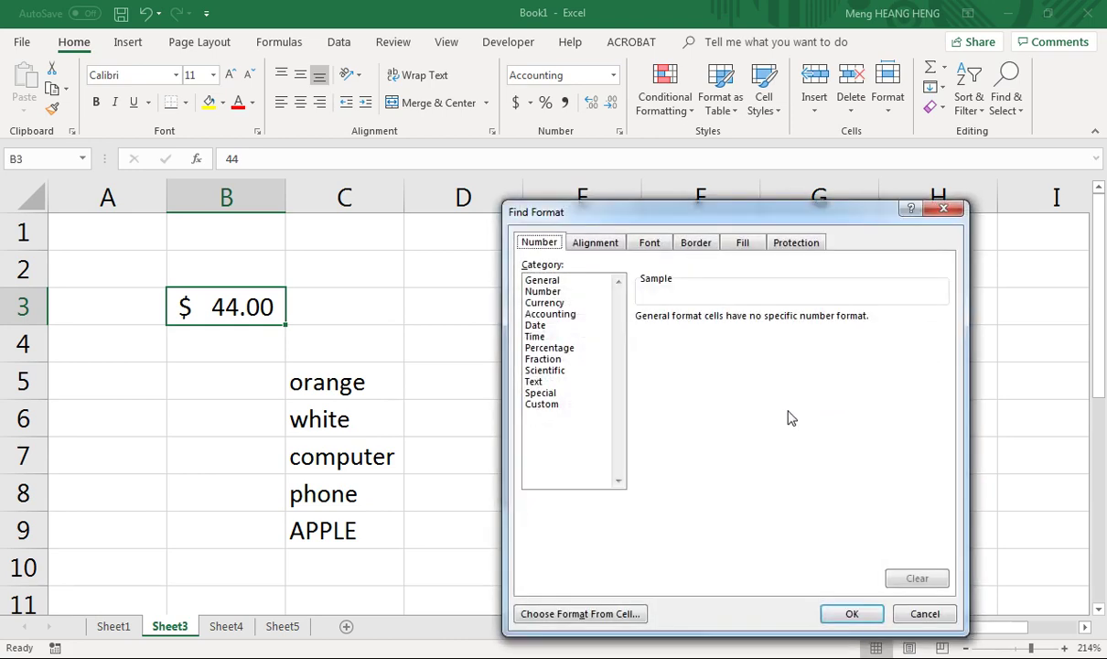
left_click(850, 612)
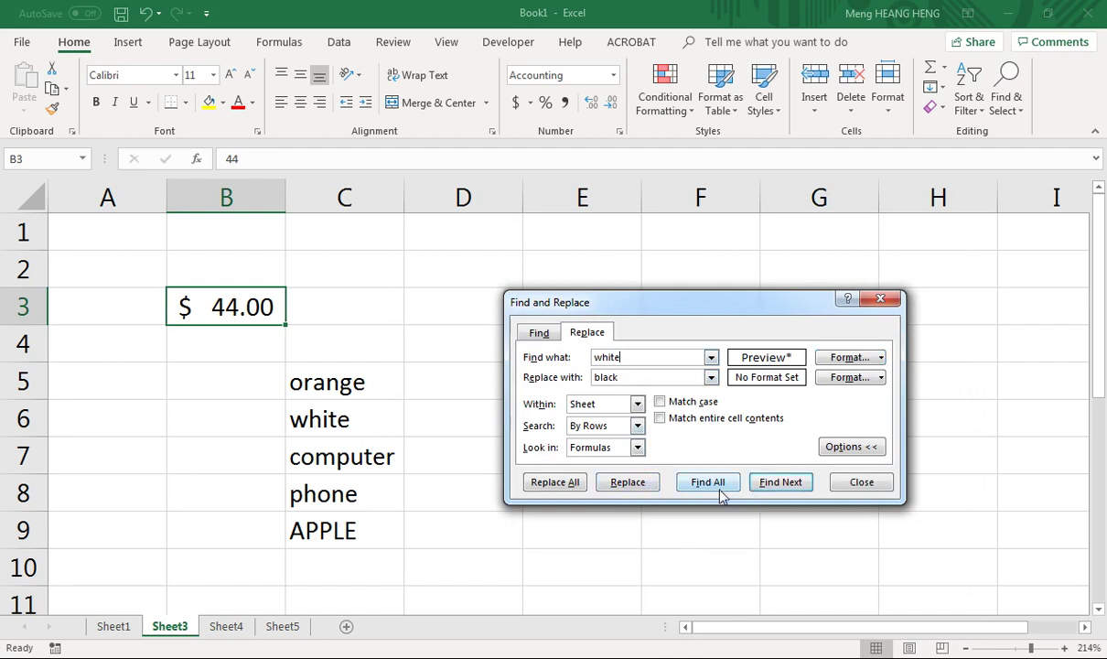
left_click(779, 482)
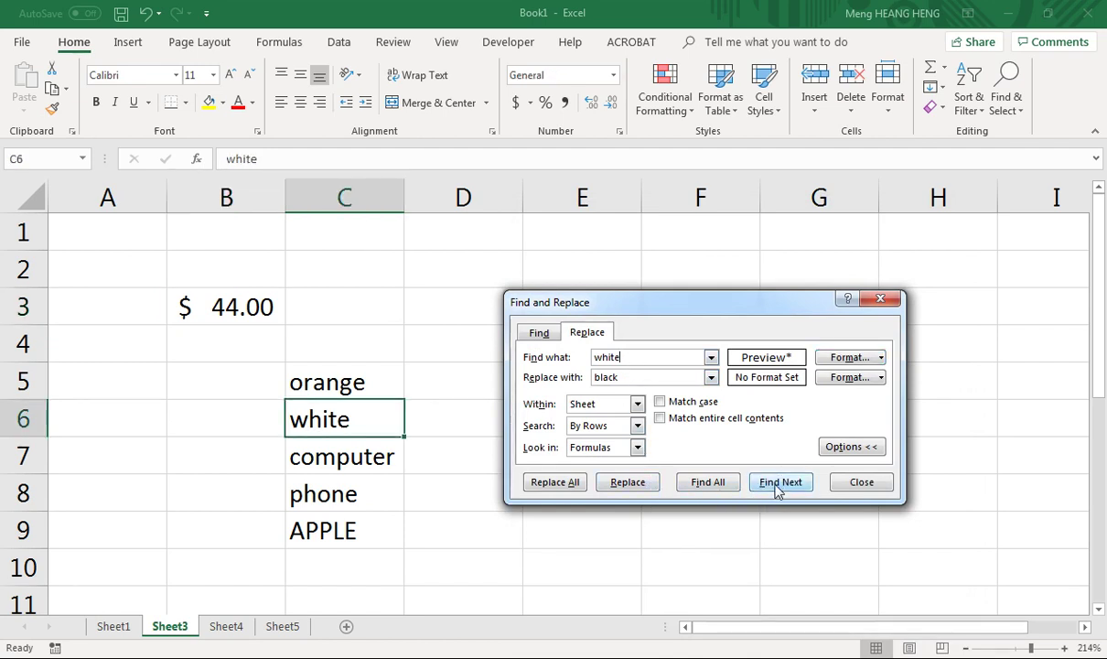
left_click(629, 482)
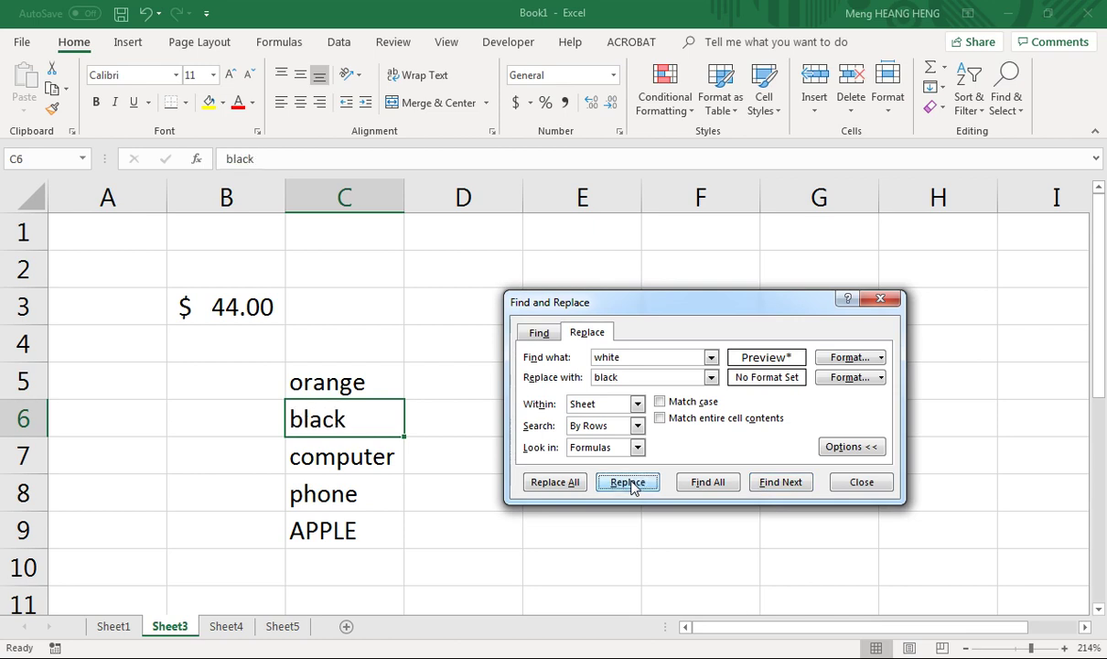
Check the replaced text in C6, close Find and Replace, and undo the replacement in that cell
left_click(330, 420)
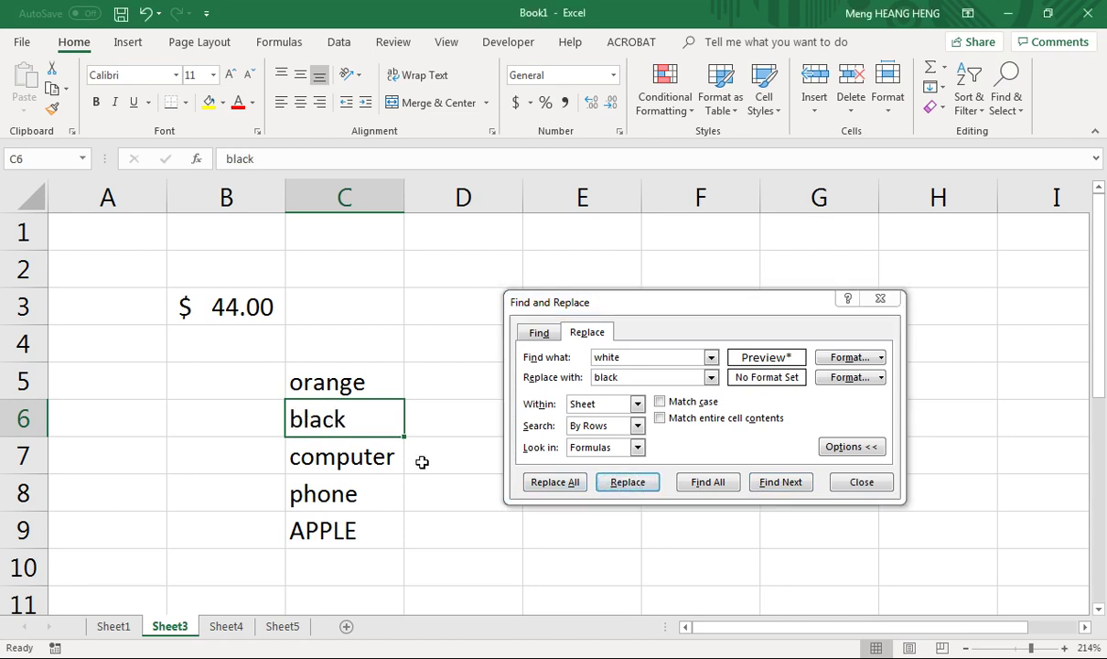
left_click(511, 439)
left_click(900, 298)
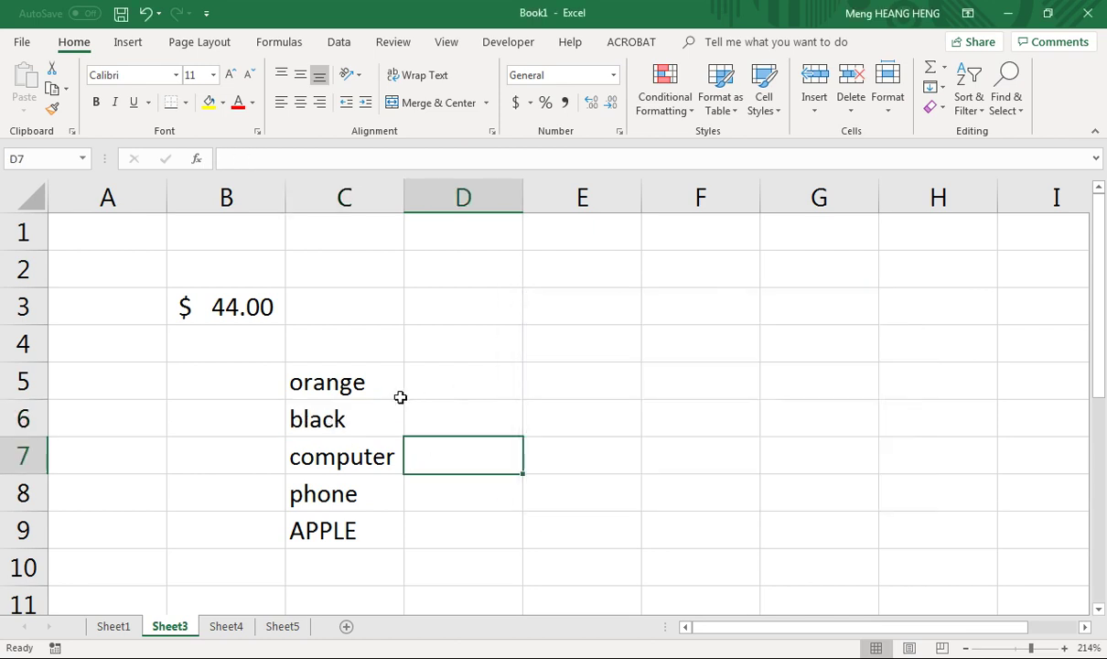
left_click(441, 415)
left_click(359, 433)
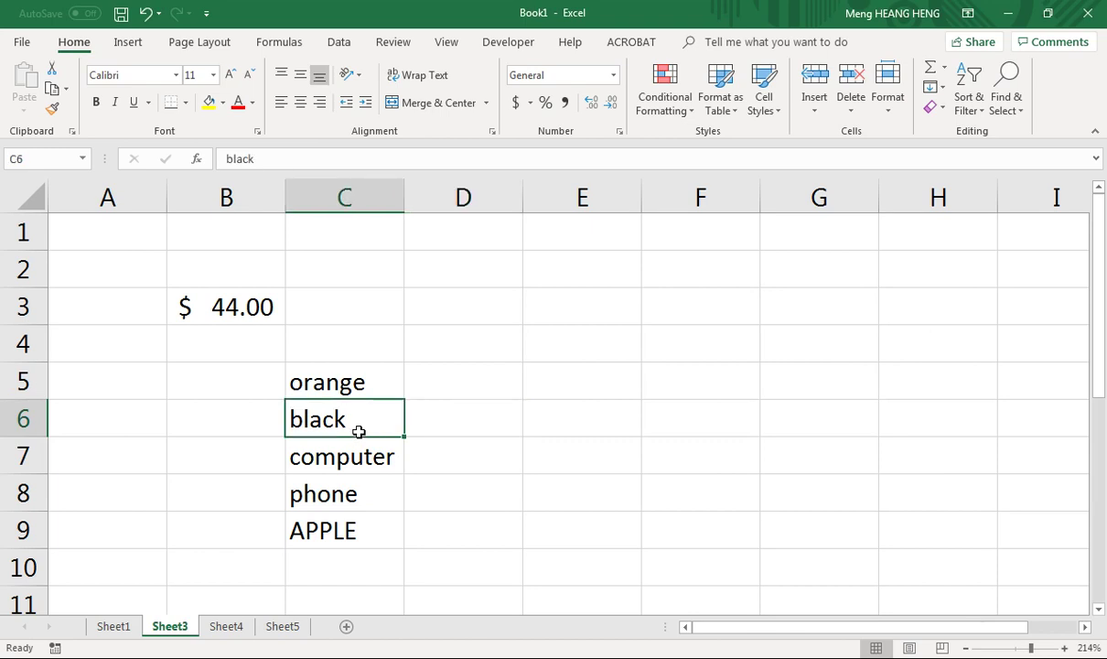
key("ctrl+z")
Copy "white" from C6 into D2 and D3, and fill it down column D through D9
key("ctrl+c")
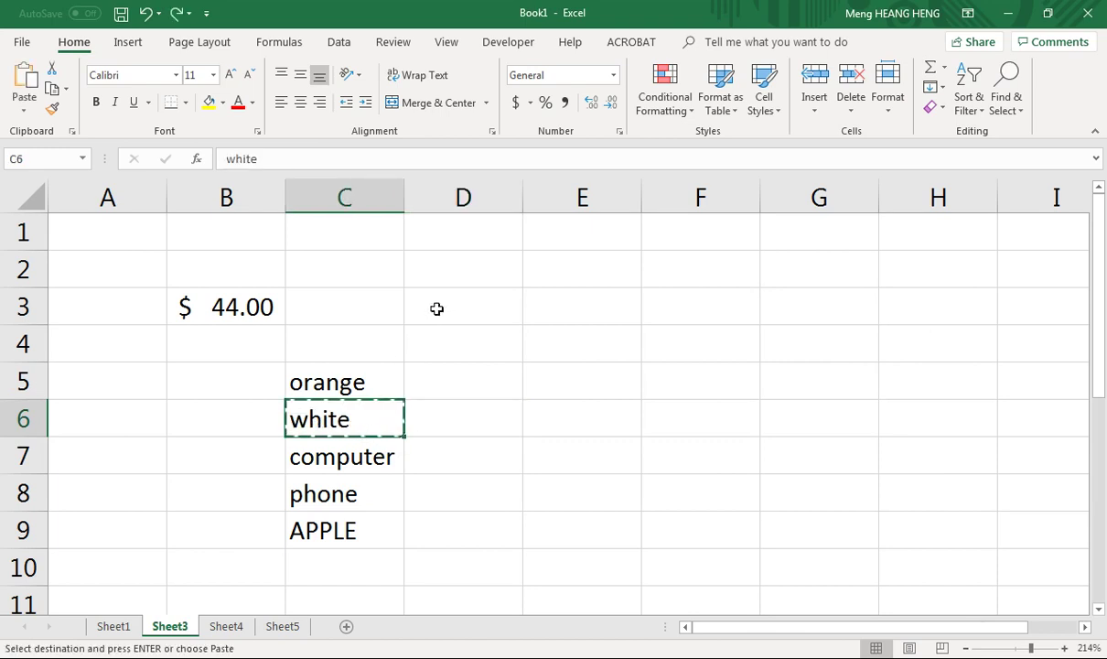
left_click(423, 260)
key("ctrl+v")
left_click(471, 311)
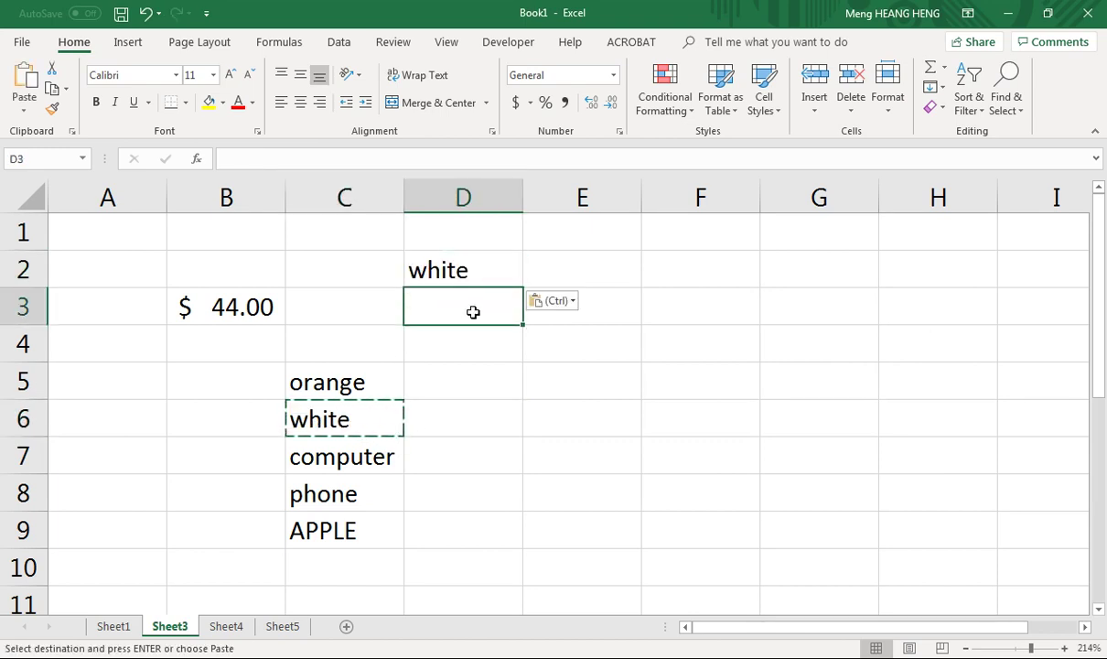
key("ctrl+v")
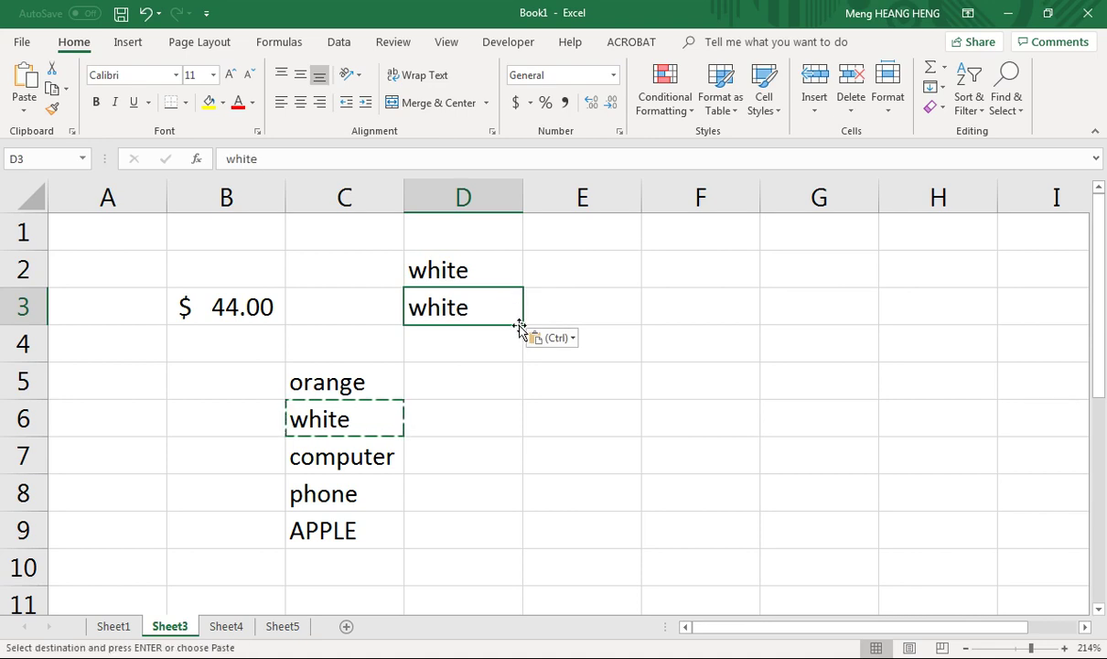
left_click_drag(520, 325, 544, 547)
left_click(635, 469)
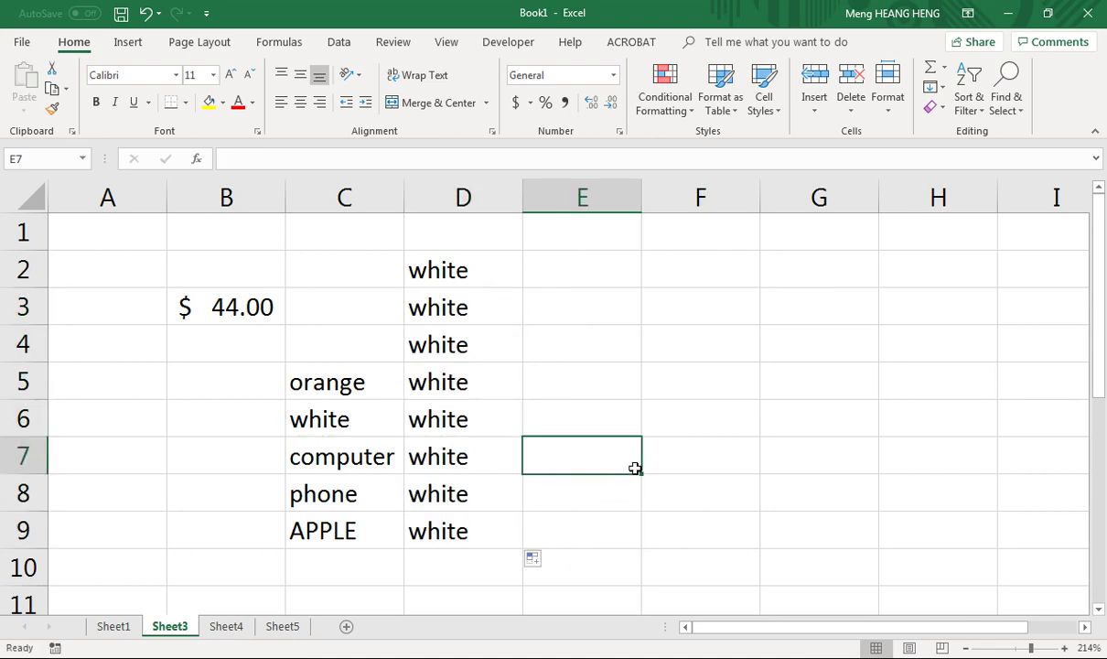
Replace "white" with "black" one match at a time in cells D8, D9, D2 and D3
key("ctrl+f")
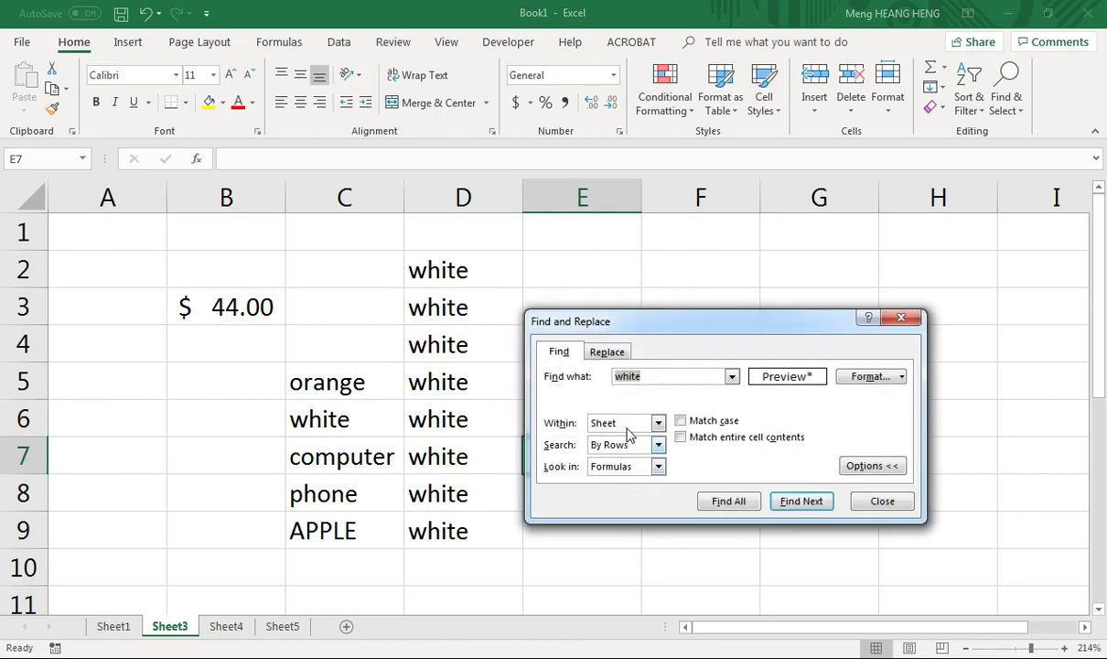
left_click(606, 352)
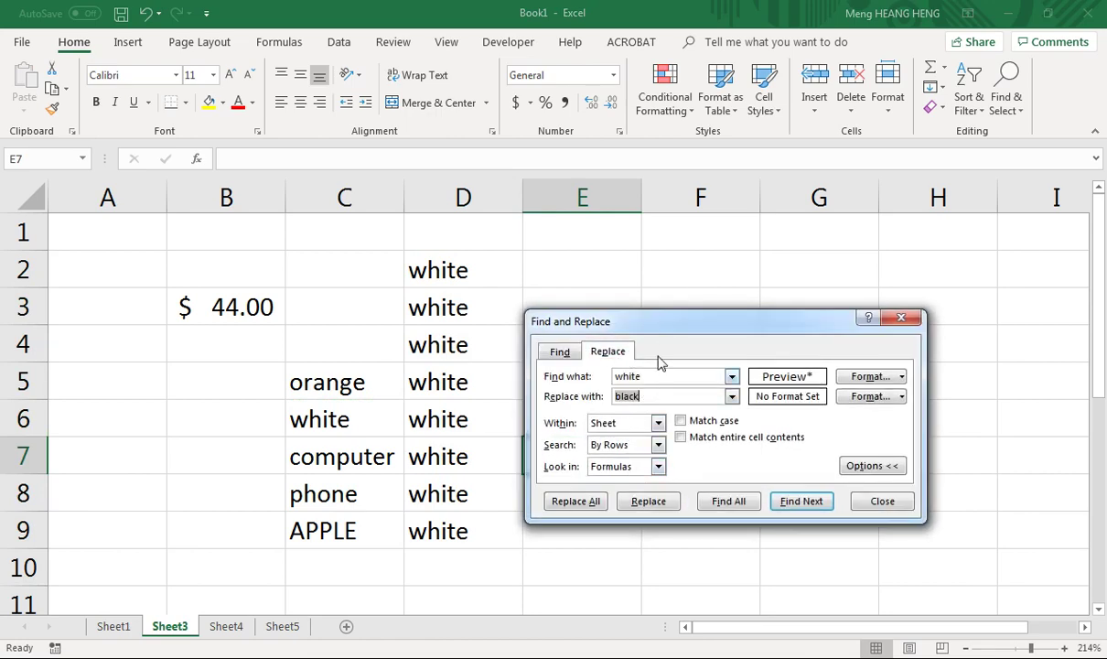
left_click_drag(628, 318, 723, 305)
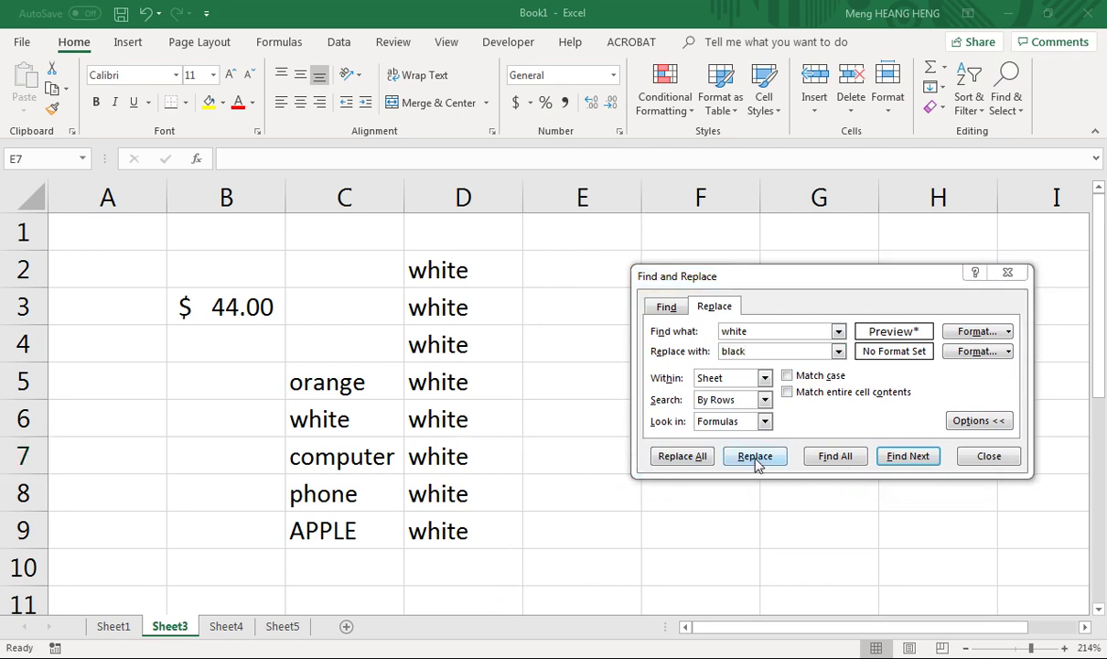
left_click(905, 462)
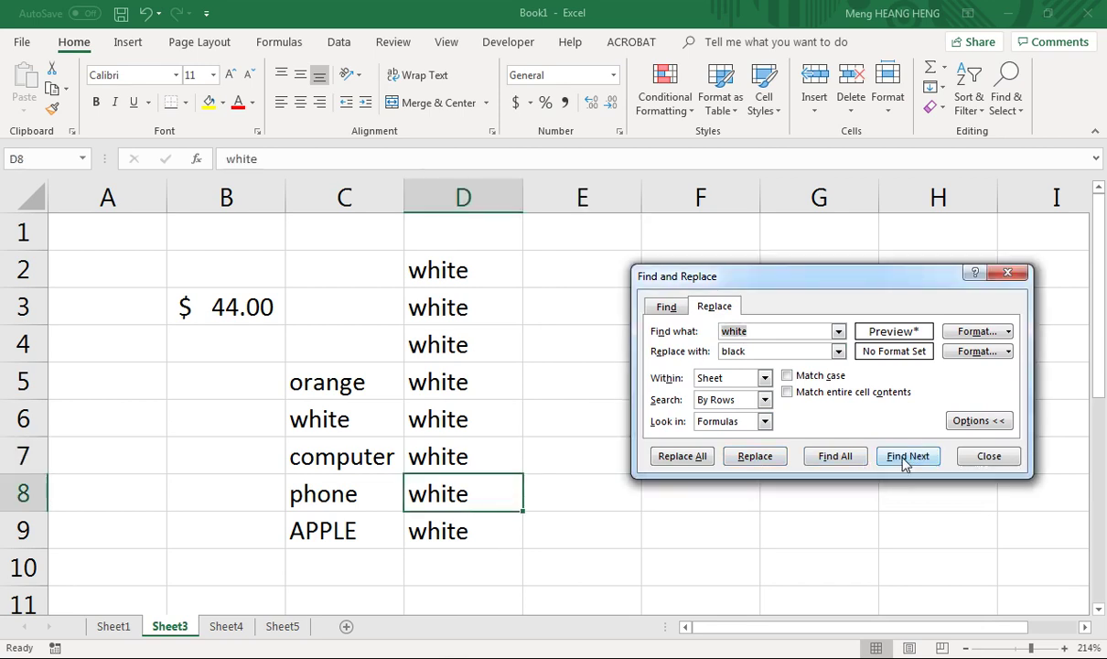
left_click(754, 462)
left_click(755, 463)
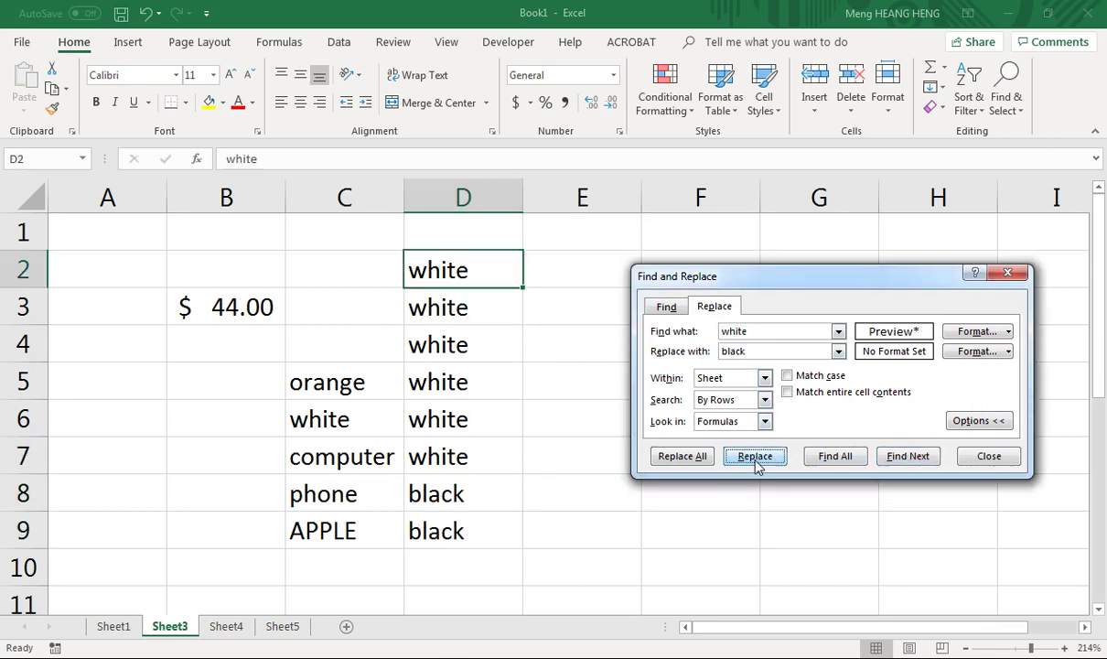
left_click(755, 461)
left_click(755, 462)
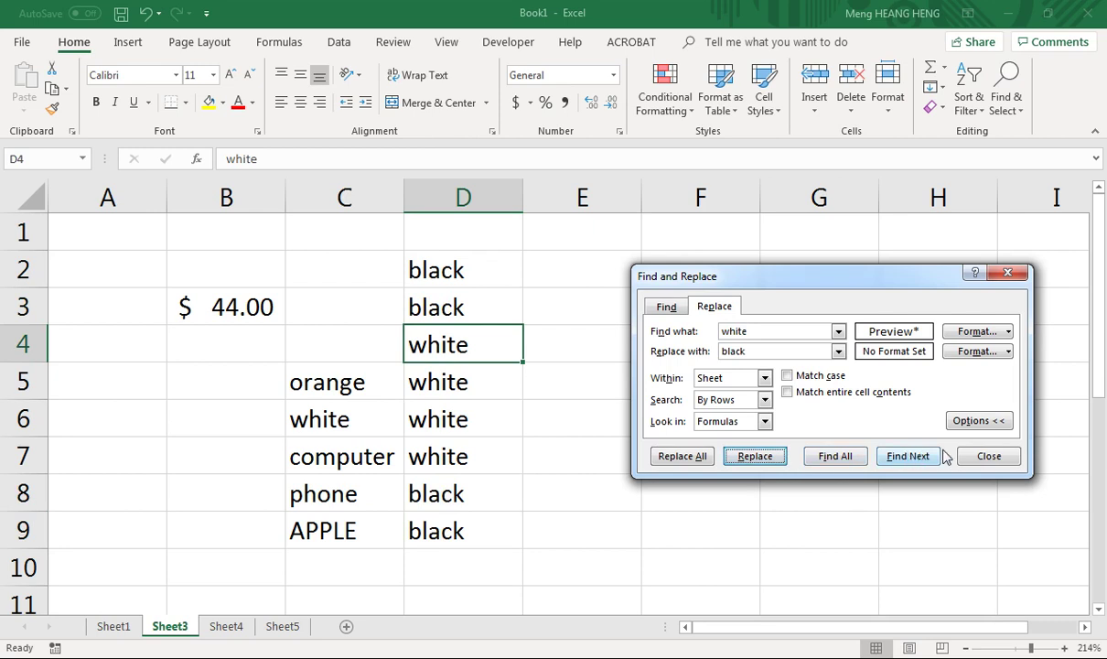
Close Find and Replace and undo the individual replacements and the fill below D3
left_click(969, 459)
key("ctrl+z")
key("ctrl+z")
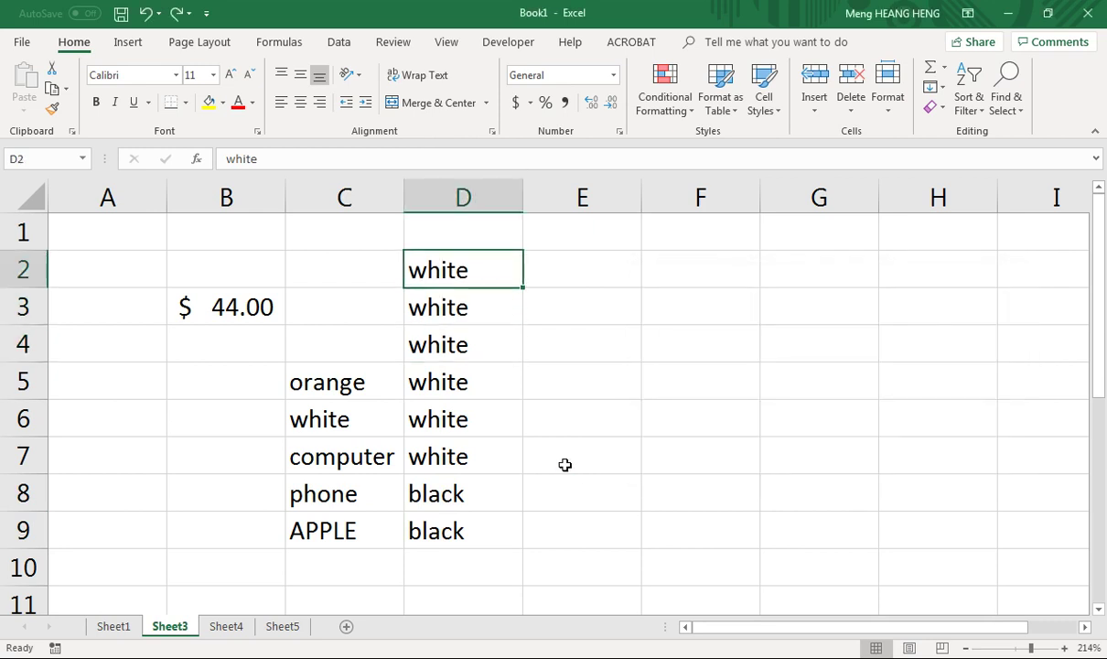
key("ctrl+z")
key("ctrl+z")
key("ctrl+z")
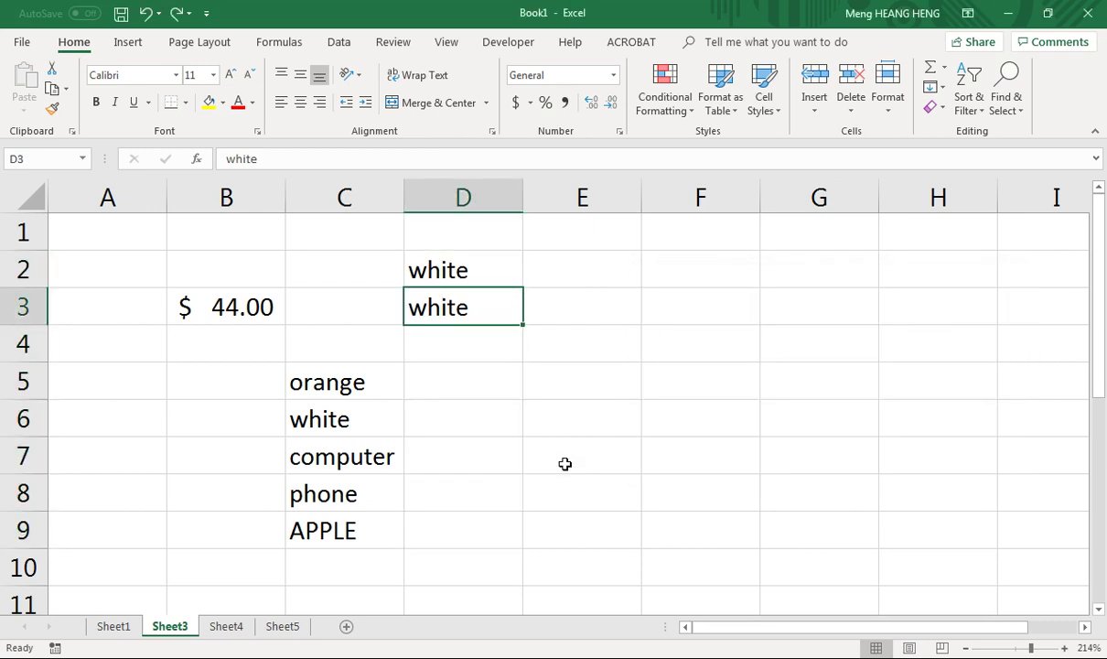
Fill "white" from D3 down column D through D10
left_click_drag(526, 323, 524, 577)
left_click(575, 385)
left_click(390, 397)
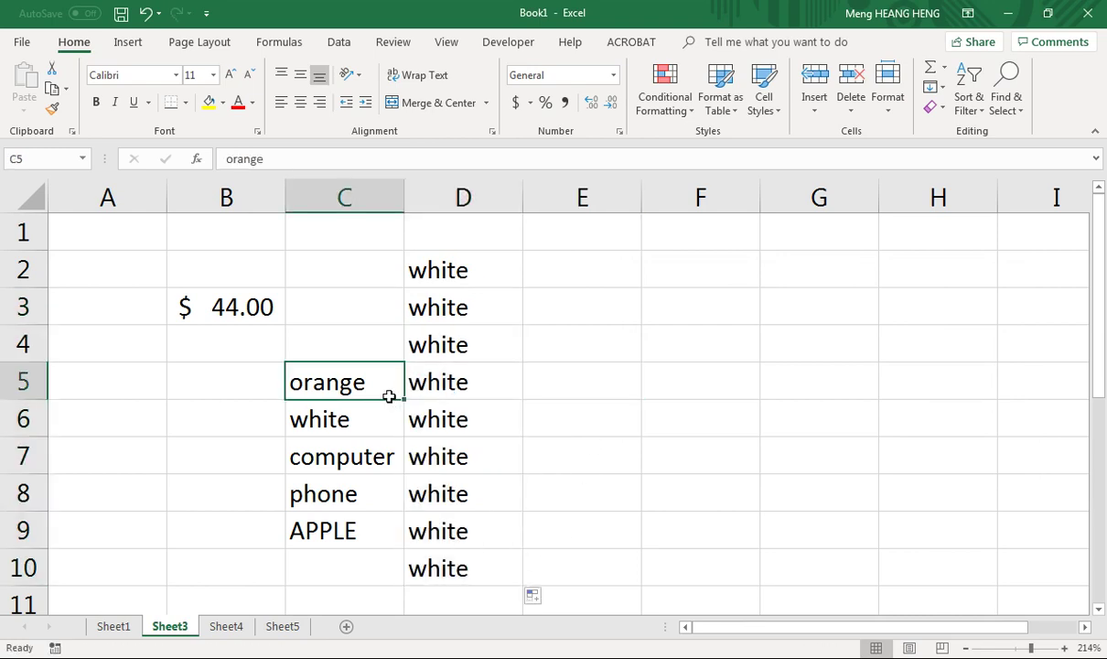
Replace all occurrences of "white" with "black" in the sheet at once
key("ctrl+f")
left_click(715, 324)
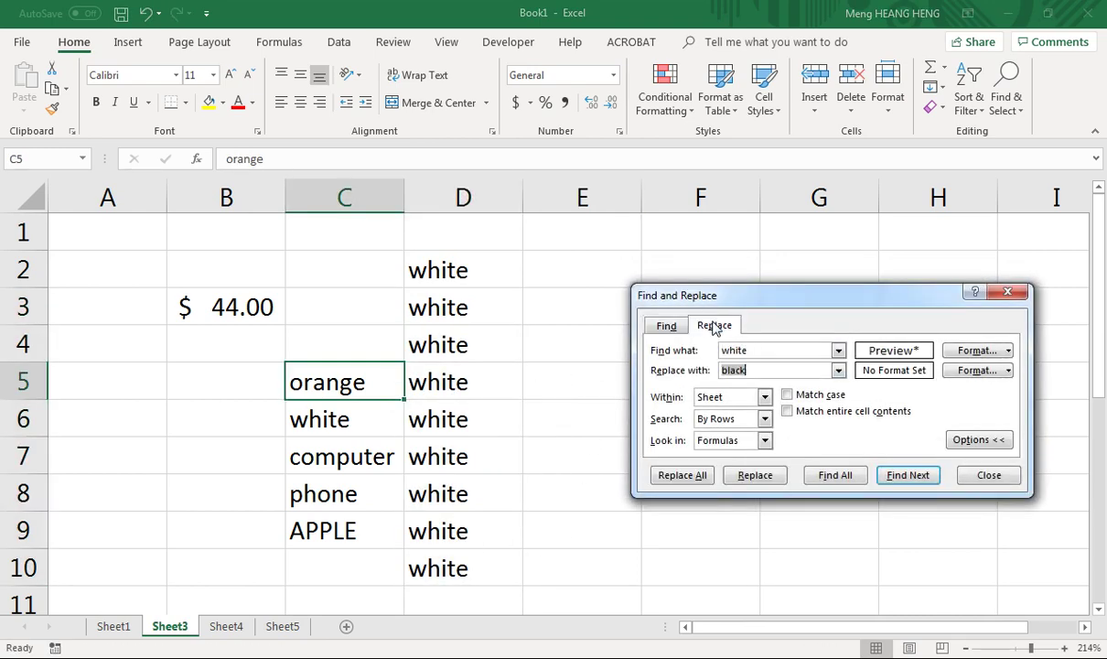
left_click(707, 328)
left_click(688, 478)
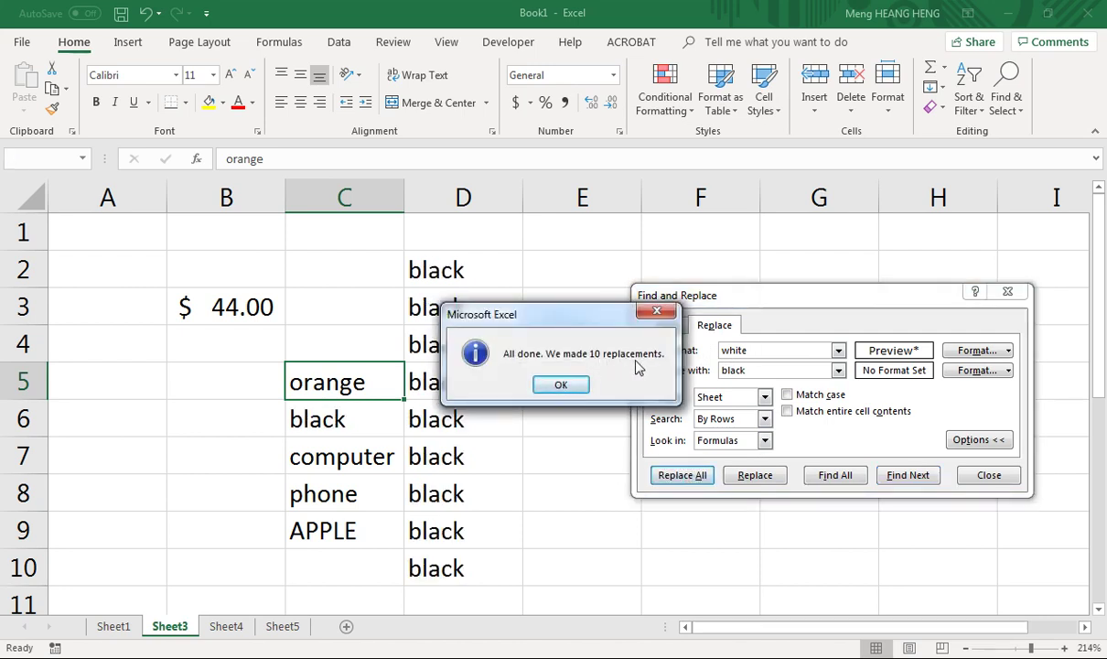
left_click(567, 386)
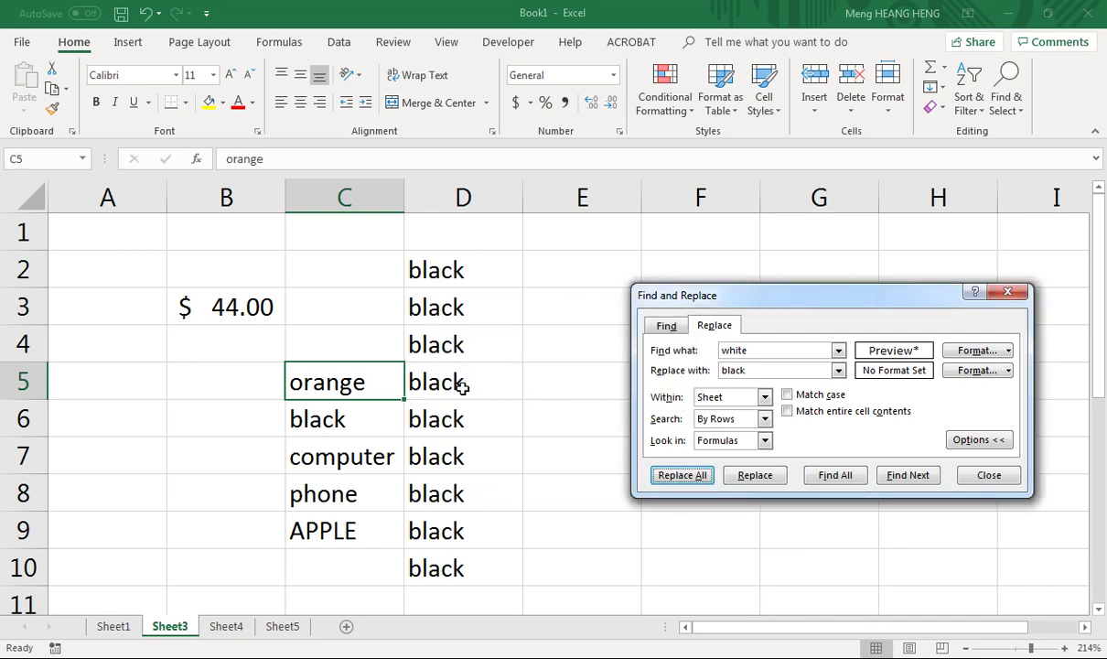
Inspect the replaced text in C6 and D2:D9, and search the sheet for all remaining occurrences of "white"
left_click(346, 423)
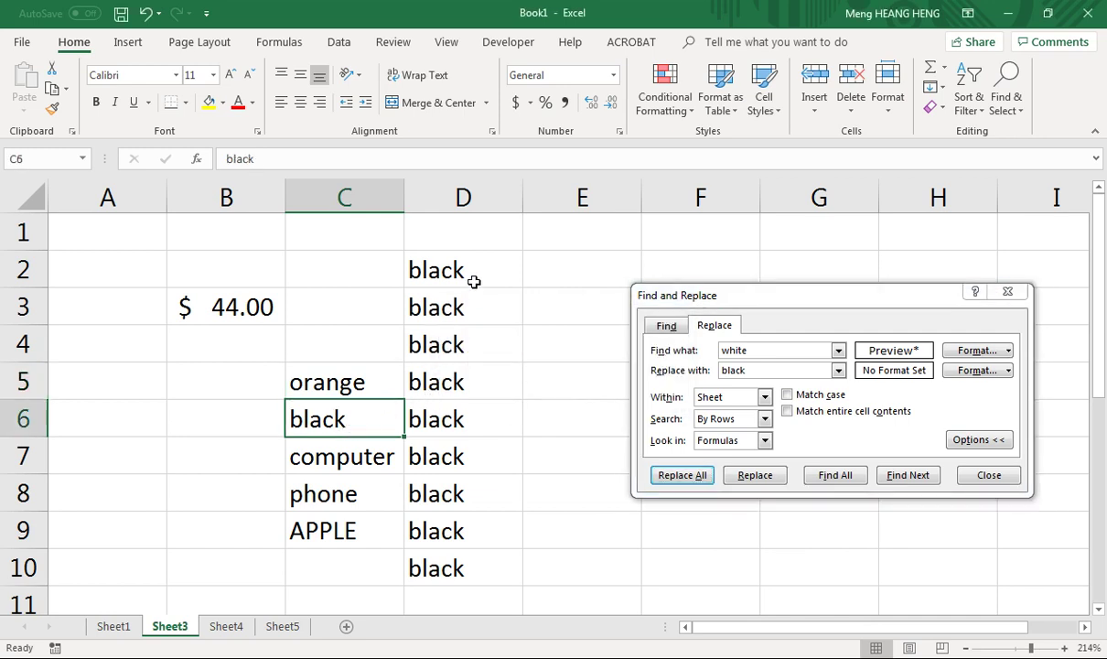
left_click_drag(472, 279, 465, 520)
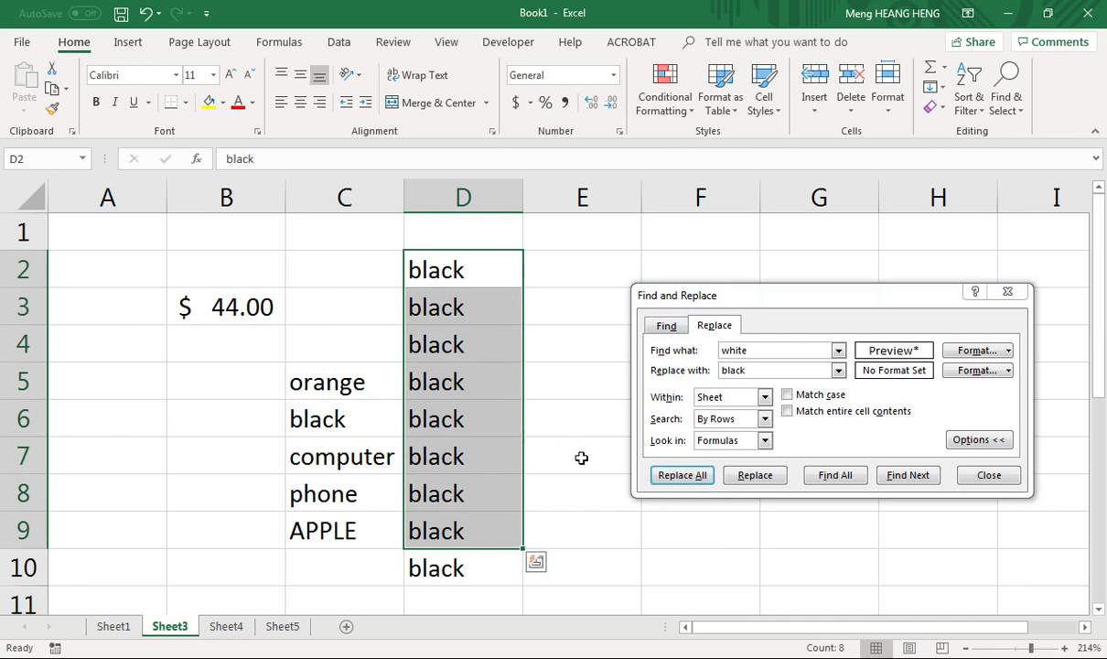
left_click(766, 348)
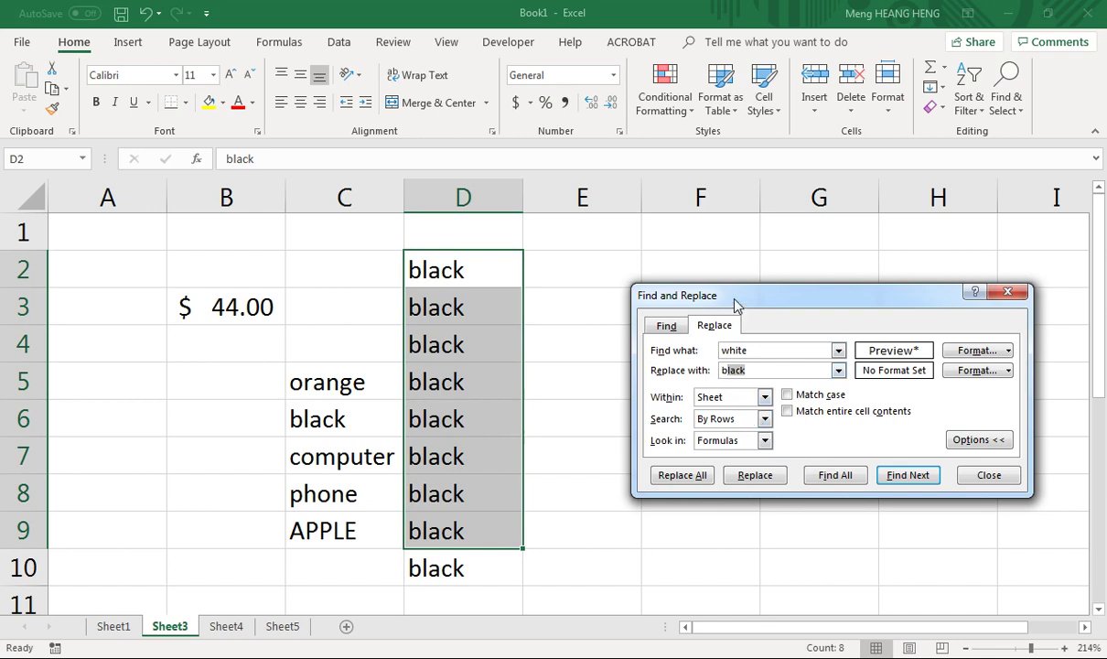
left_click_drag(737, 304, 688, 273)
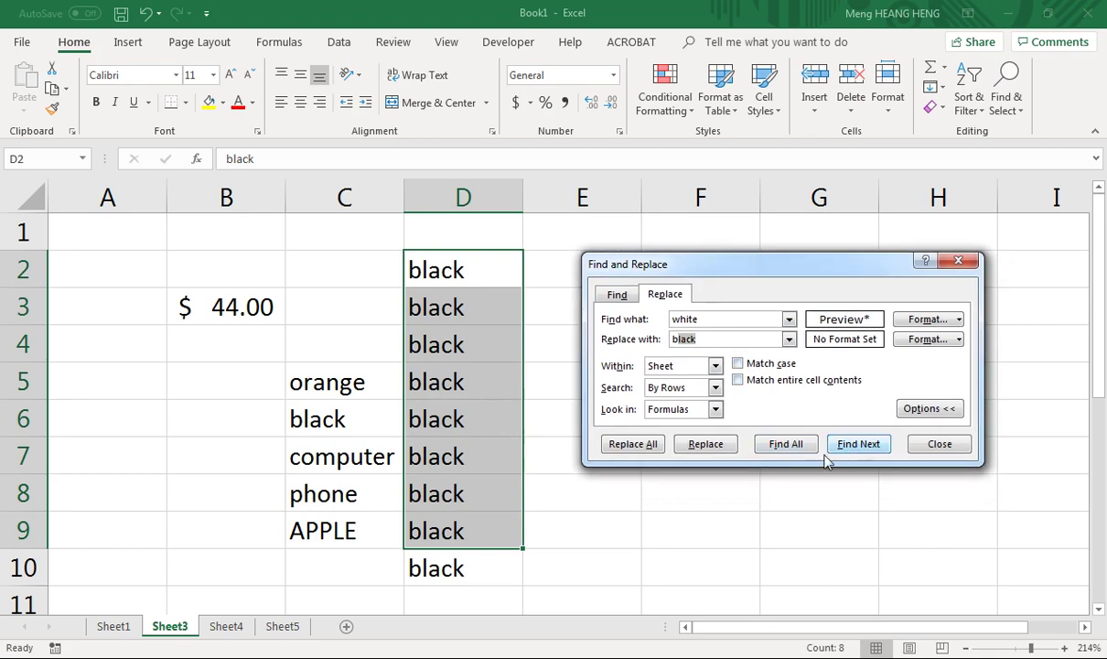
left_click(776, 445)
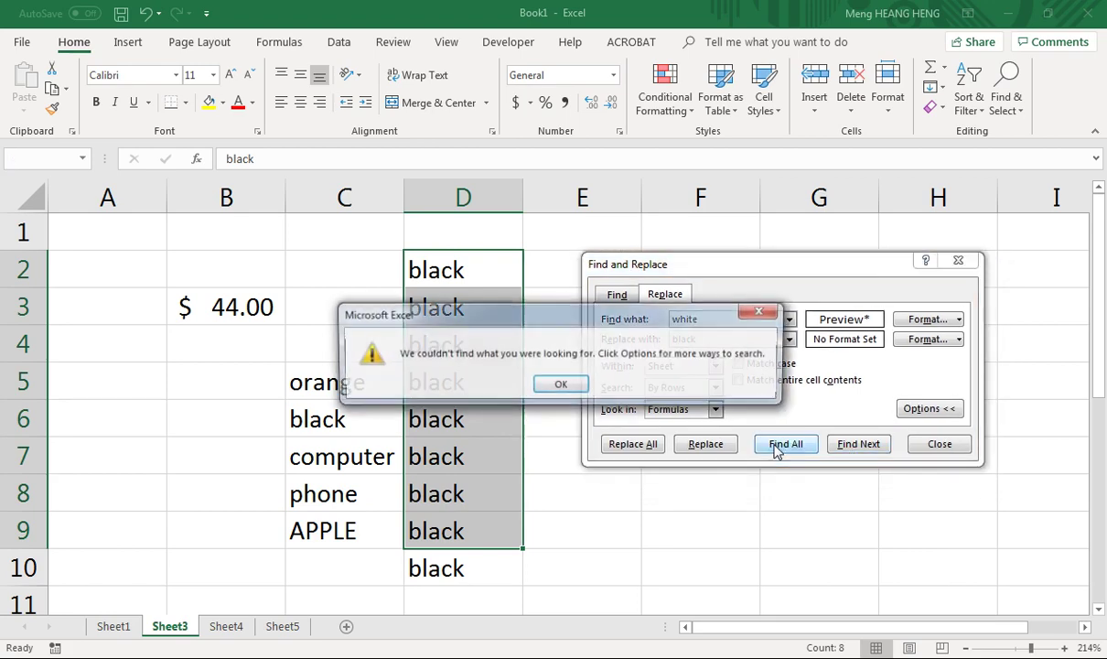
left_click(562, 385)
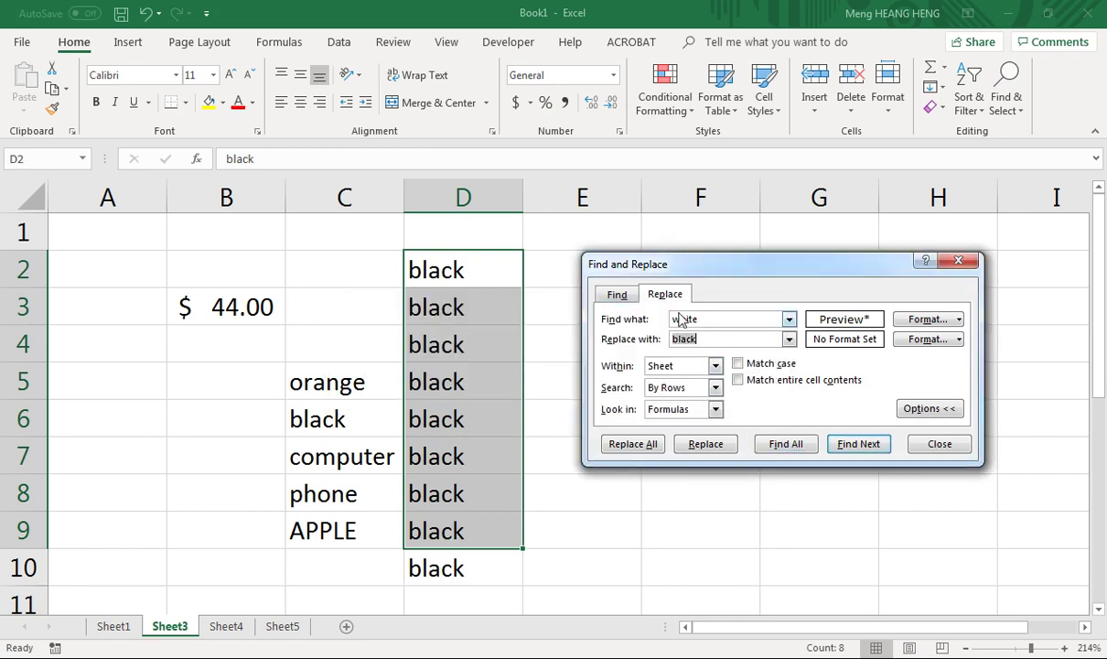
List all "black" matches in the sheet, enlarge the results list, and browse the matched cells down to D9
left_click(626, 302)
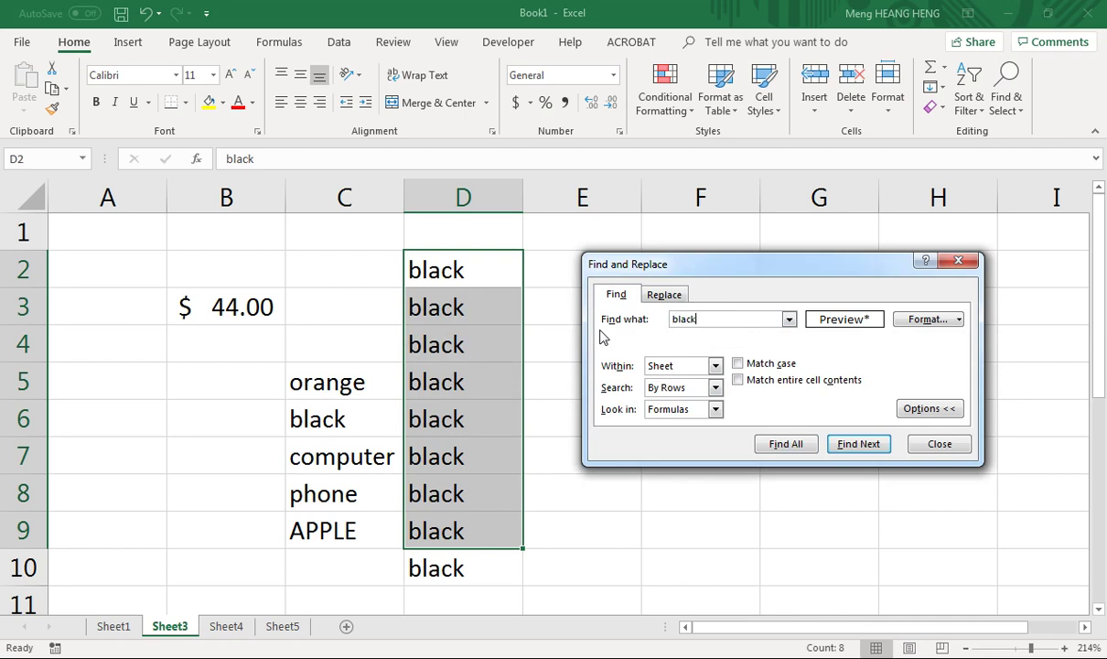
left_click(785, 444)
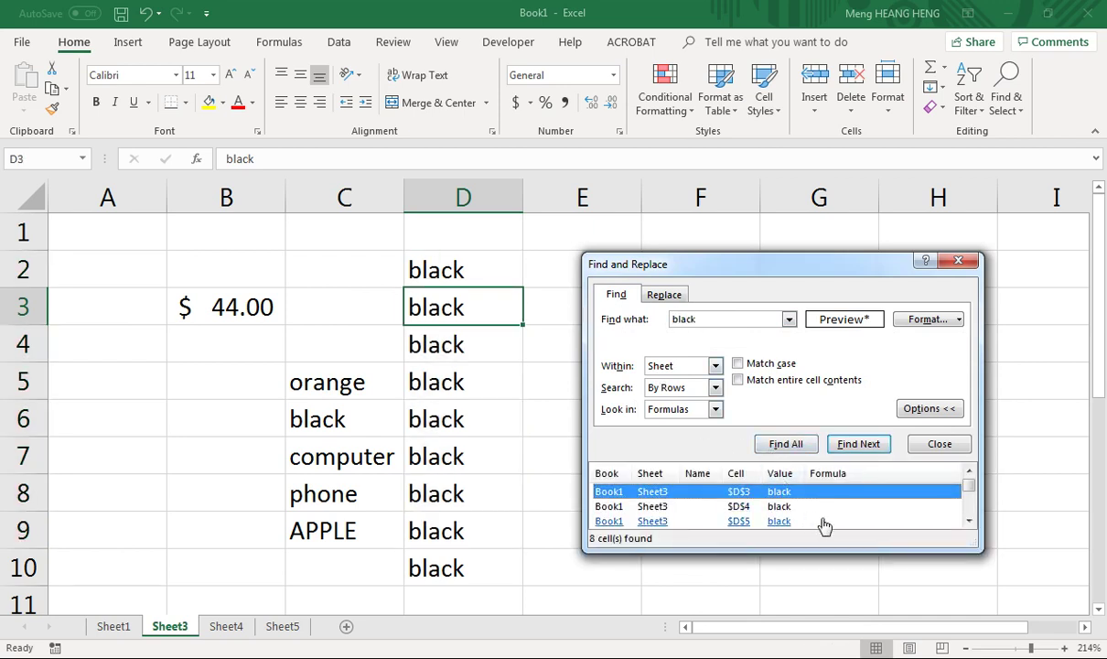
left_click_drag(979, 551, 985, 627)
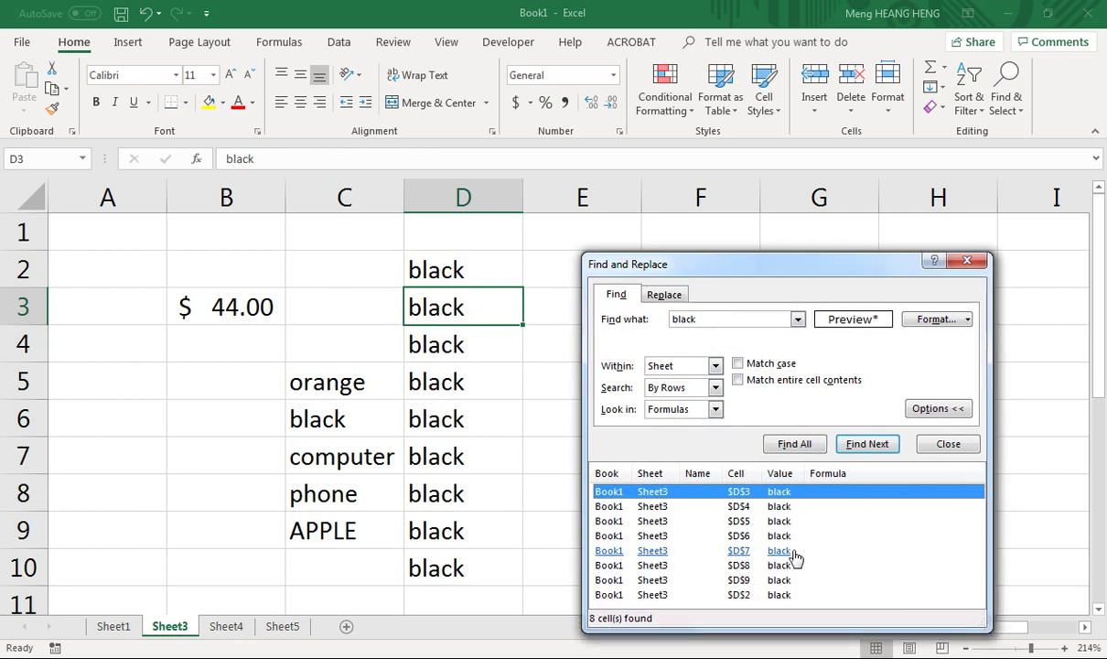
left_click_drag(659, 521, 659, 579)
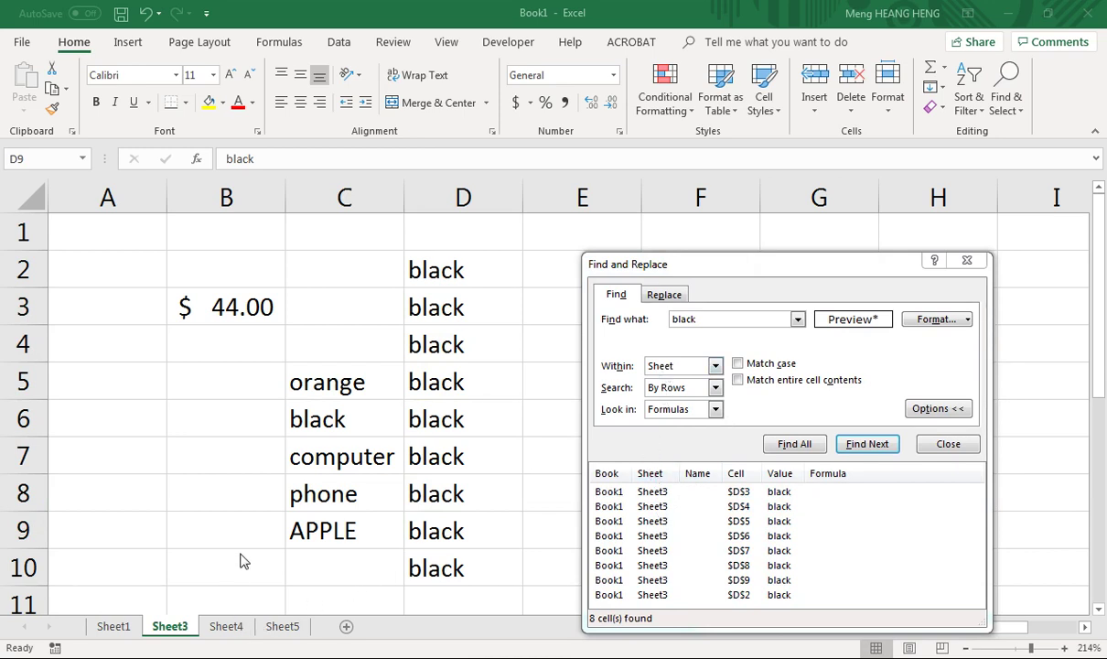
Set the search scope to Workbook, and turn case matching on and back off
left_click(679, 365)
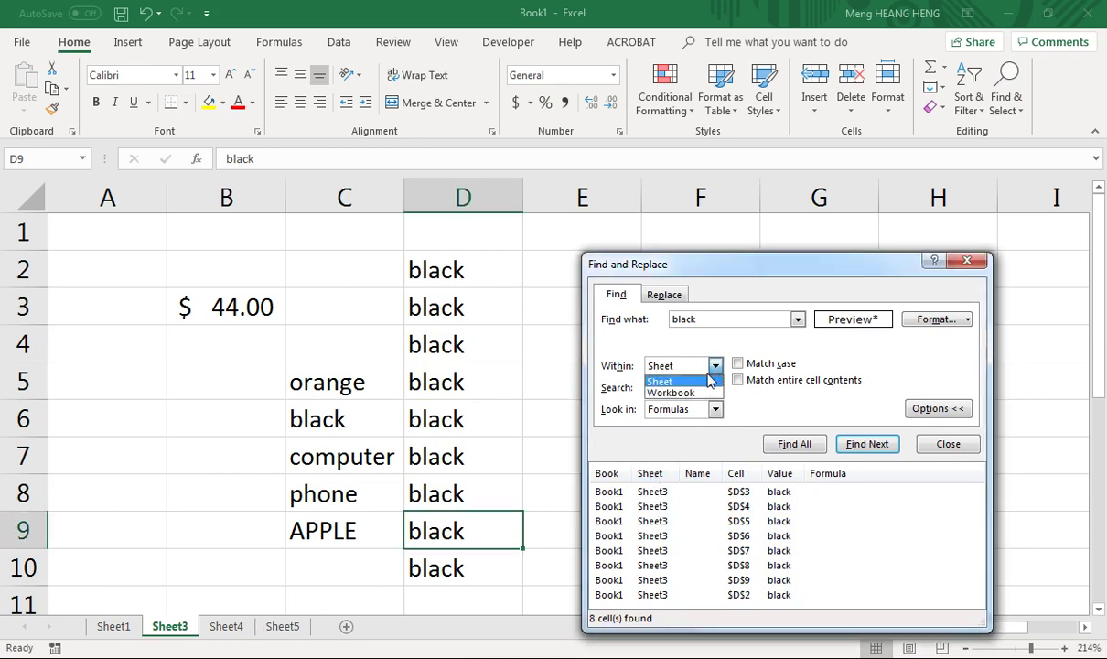
left_click(681, 394)
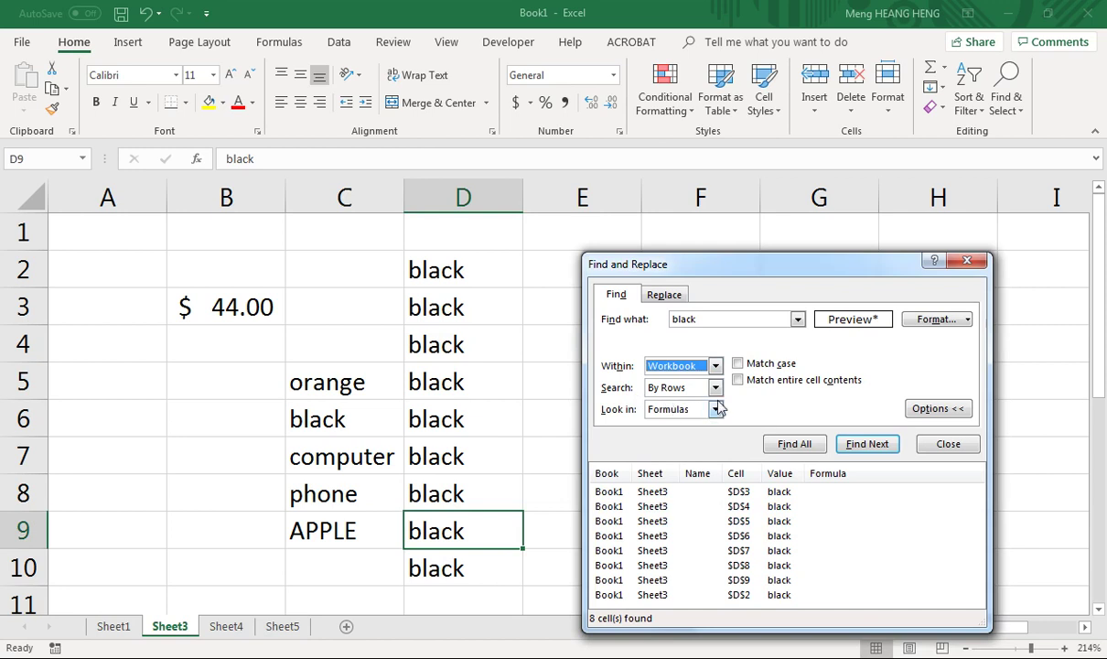
left_click(738, 364)
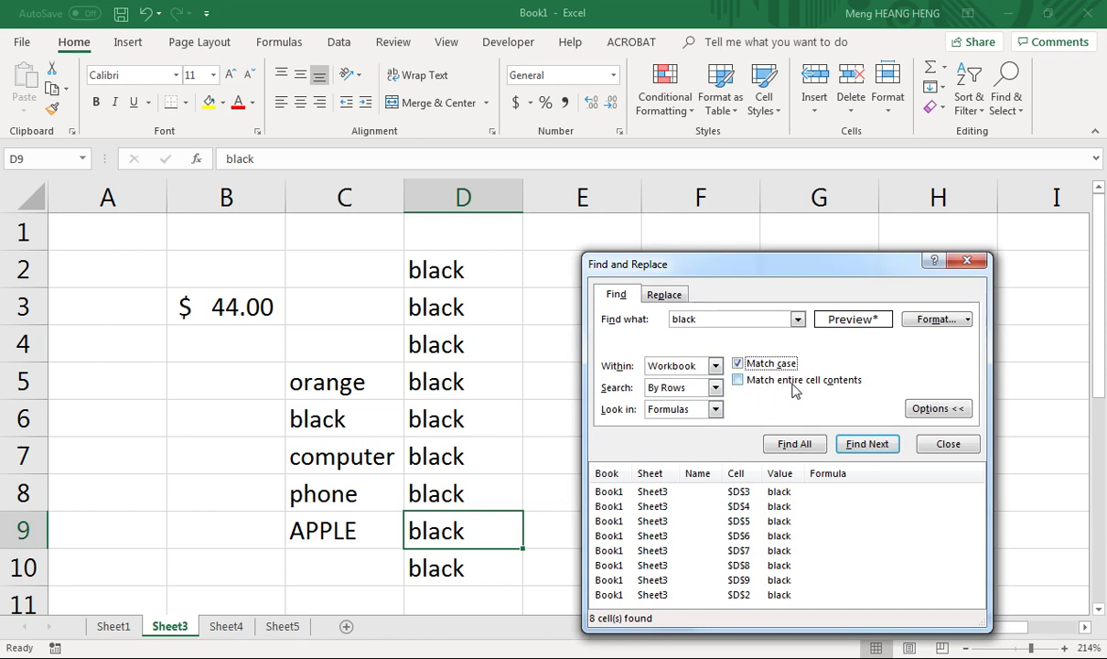
left_click(738, 364)
Shorten the search text to "bl" and go through its matches in column D up to D5
left_click(702, 318)
key("BackSpace")
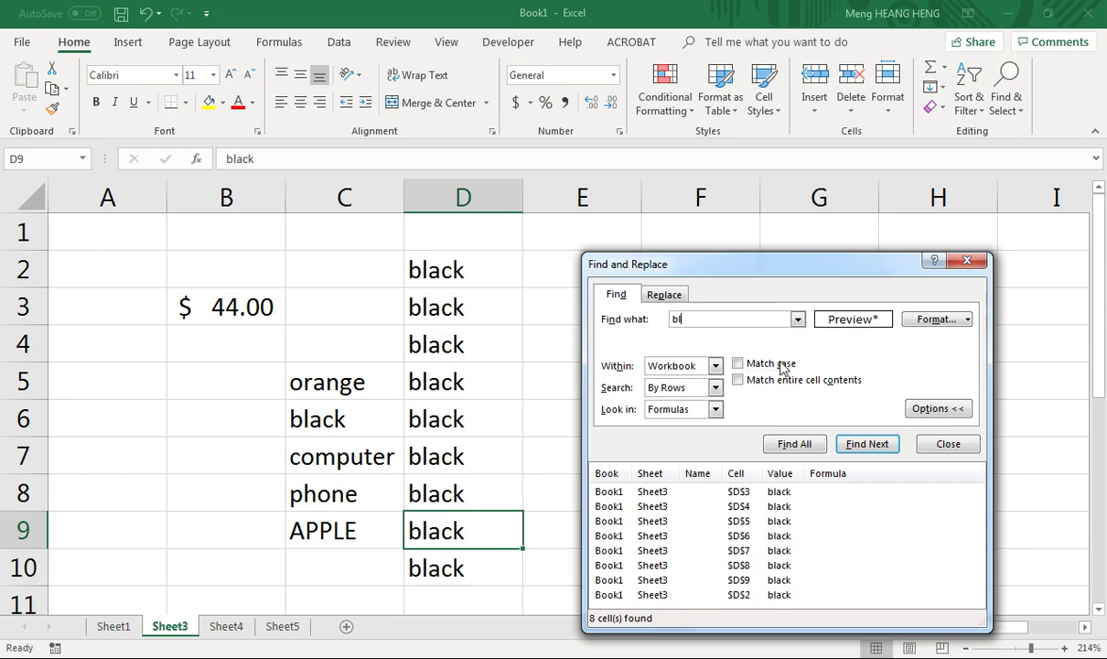
left_click(866, 444)
left_click(865, 443)
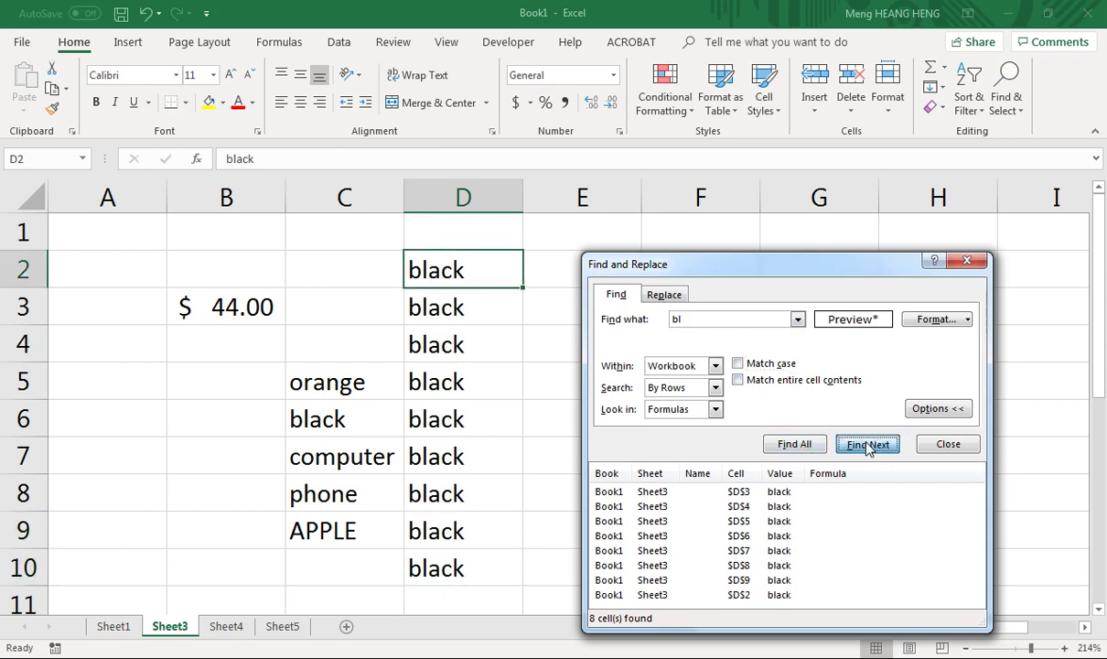
left_click(809, 444)
left_click(810, 443)
left_click(809, 444)
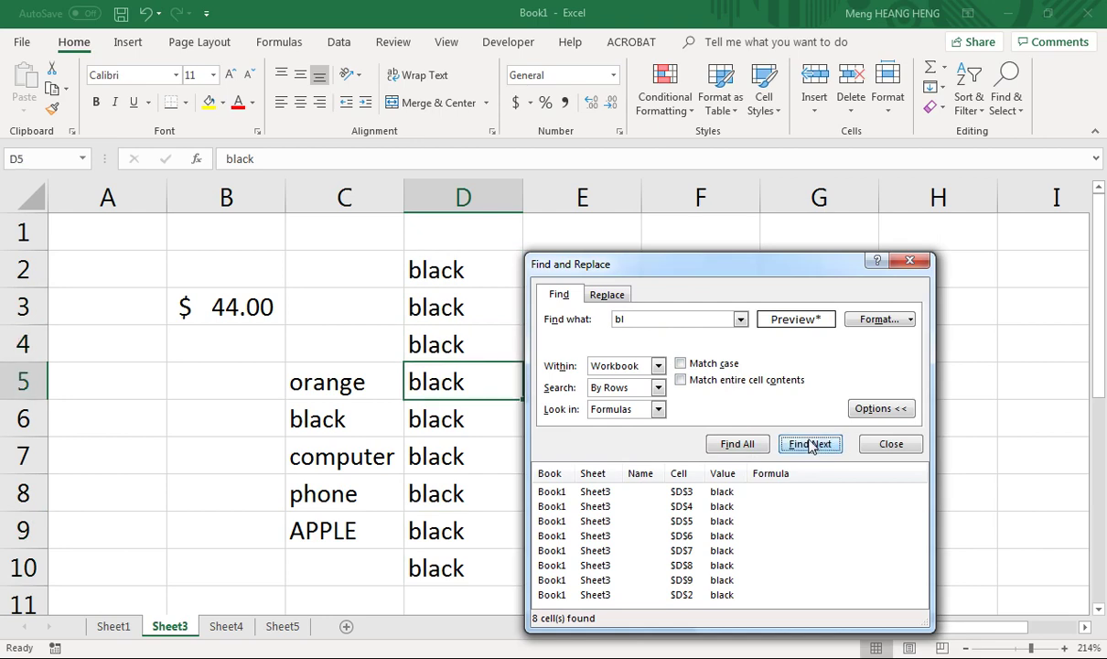
Turn on matching of entire cell contents, try searching for "bl", and go through the matches for the full word "black" up to D8
left_click(686, 381)
left_click(810, 443)
left_click(572, 384)
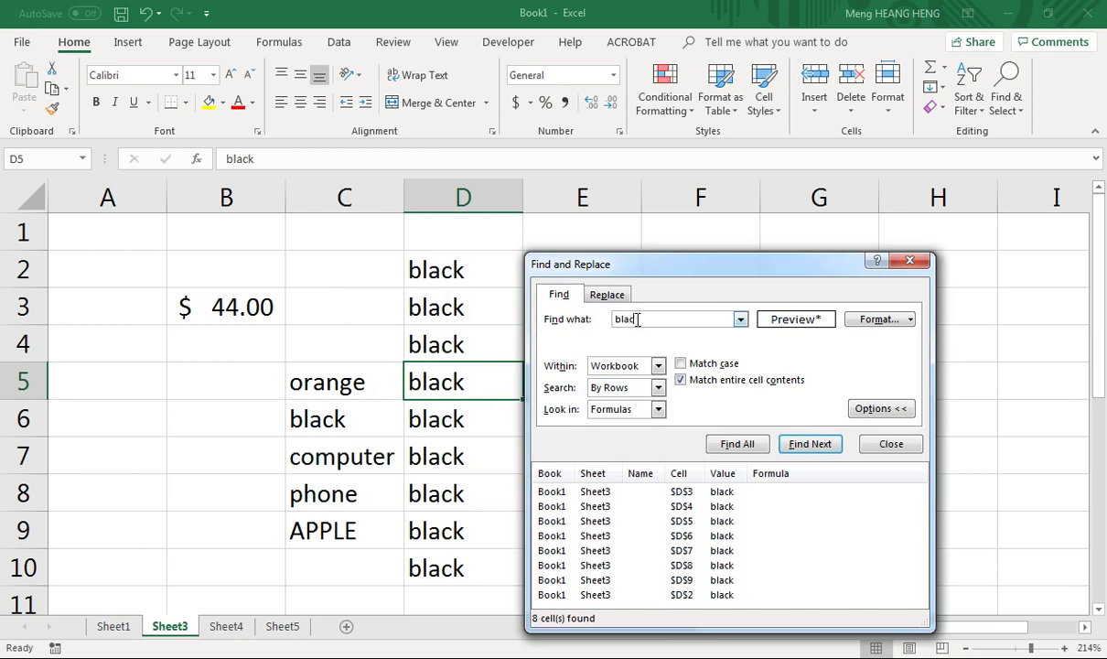
left_click(805, 444)
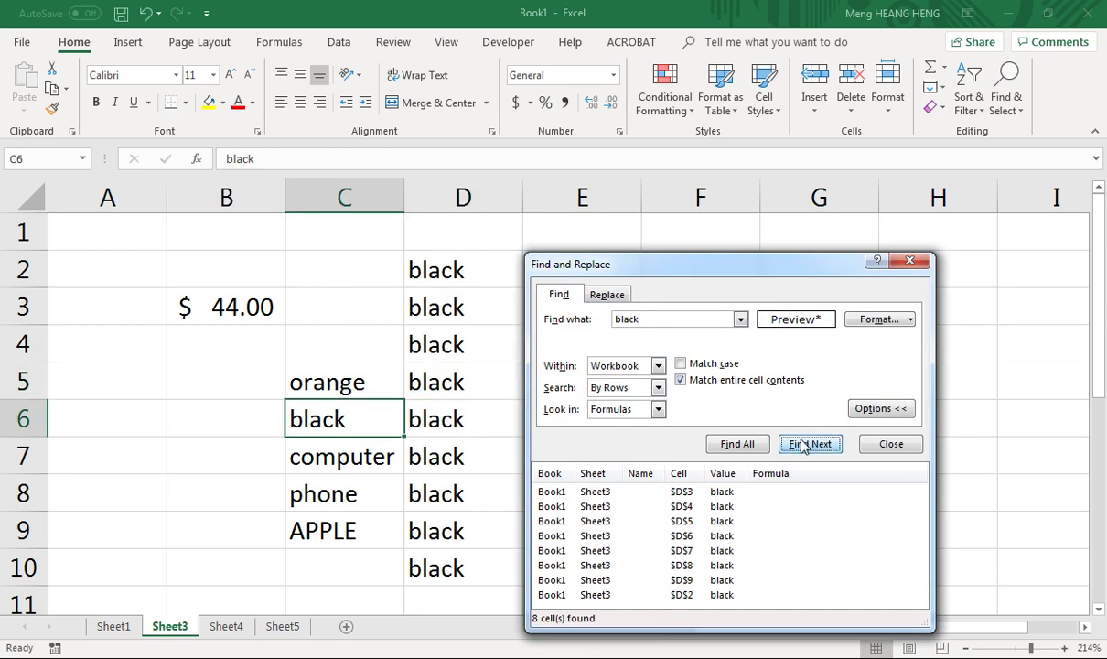
left_click(803, 444)
left_click(802, 446)
left_click(801, 446)
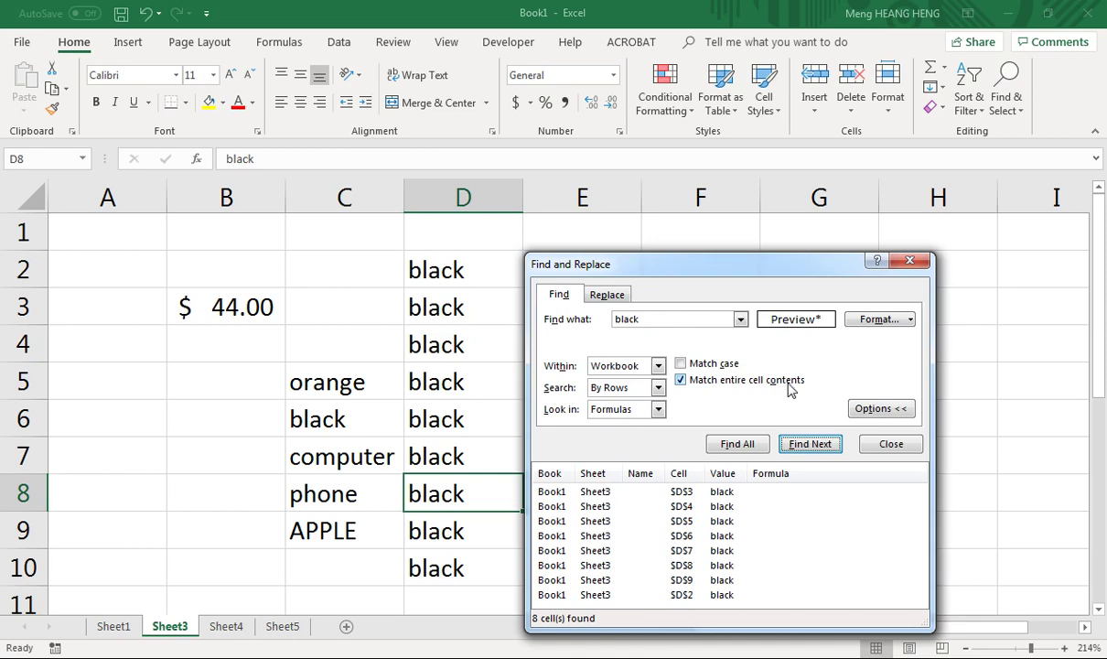
Turn off matching of entire cell contents, shorten the search text to "bl", and go through its matches up to D10
left_click(627, 319)
left_click(679, 378)
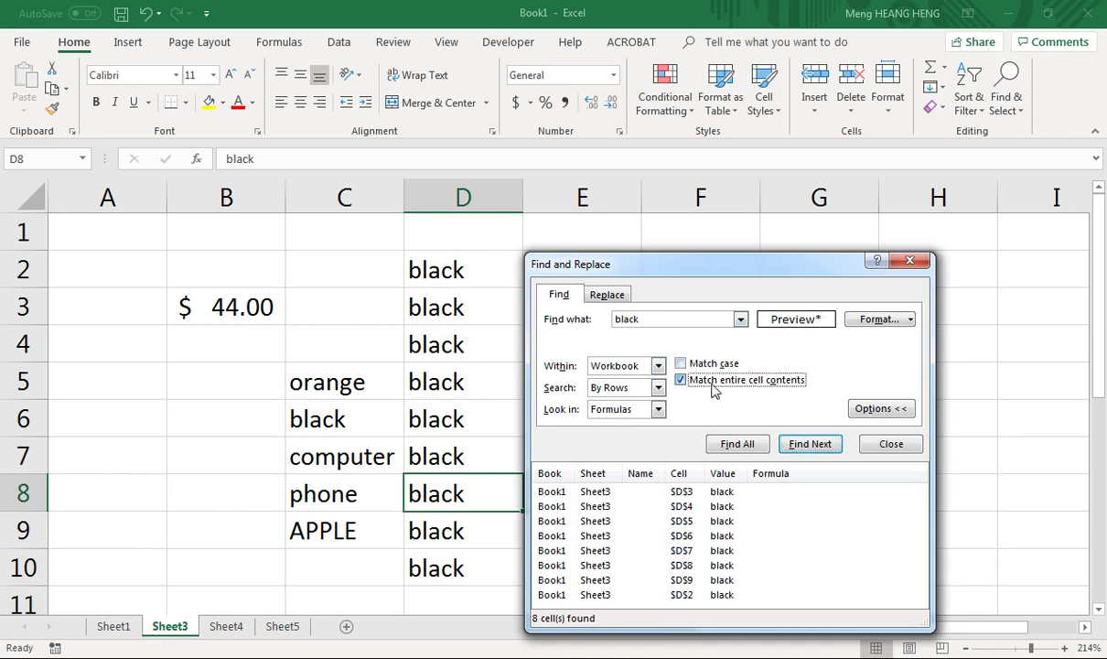
left_click(686, 318)
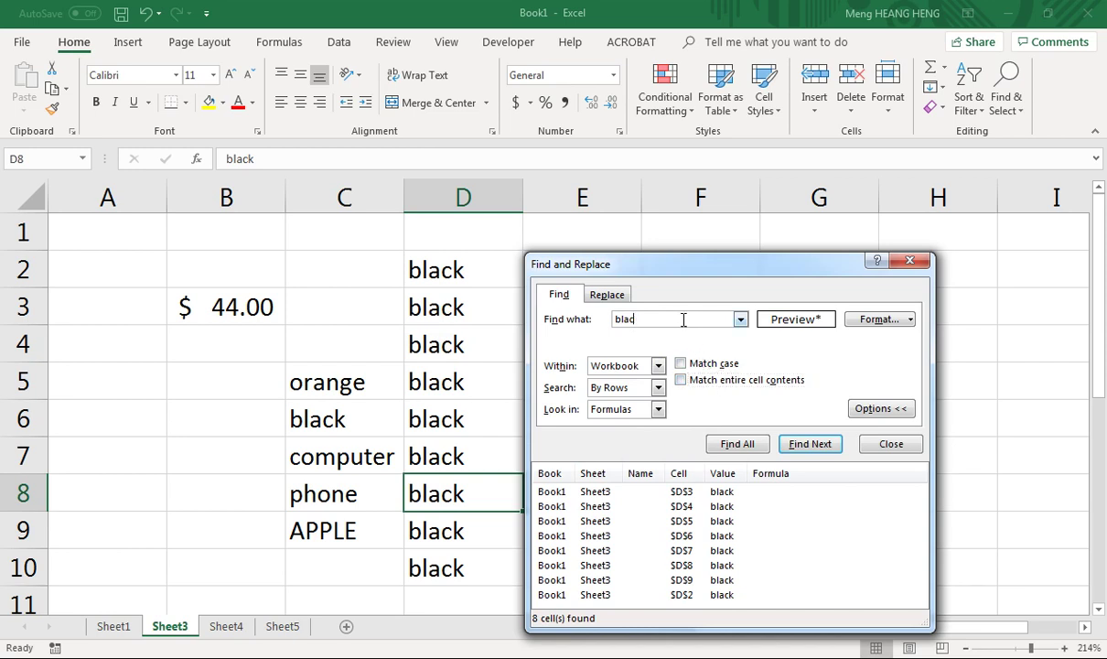
key("BackSpace")
double_click(809, 444)
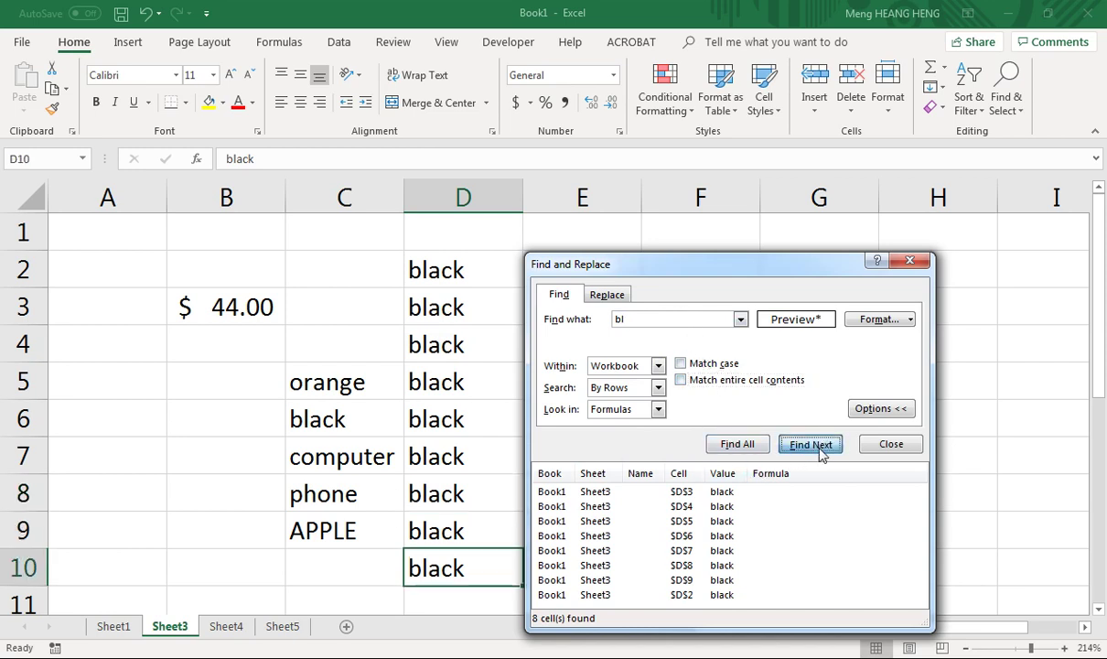
Replace the search text with "ck" and go through the partial matches in column D up to D4
double_click(619, 319)
type("ck")
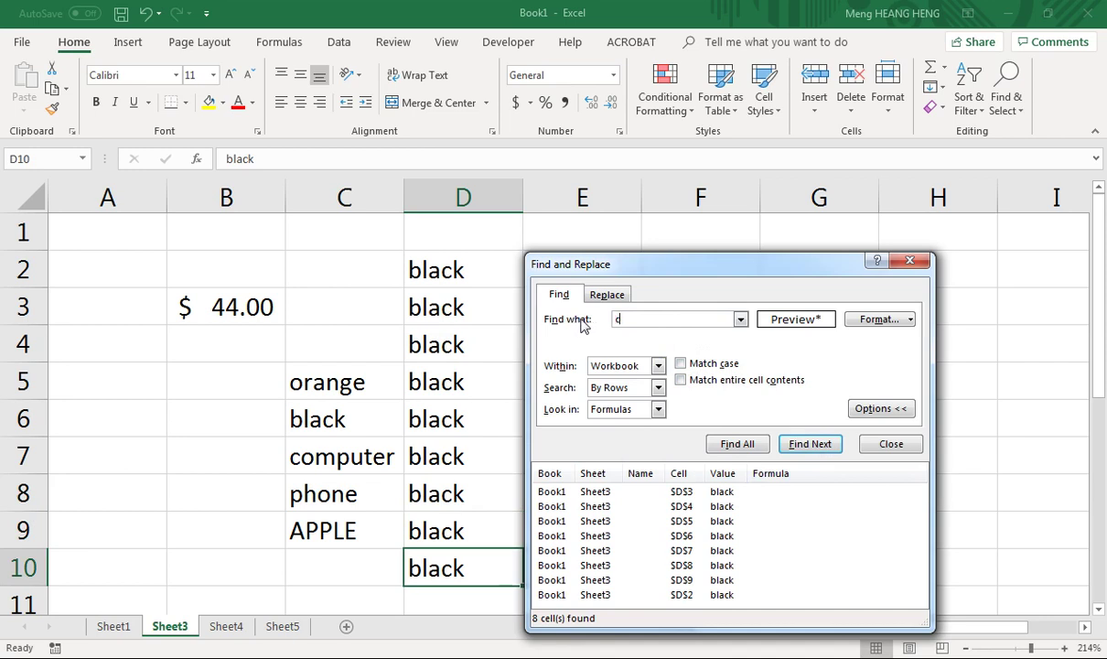
left_click(811, 444)
left_click(811, 444)
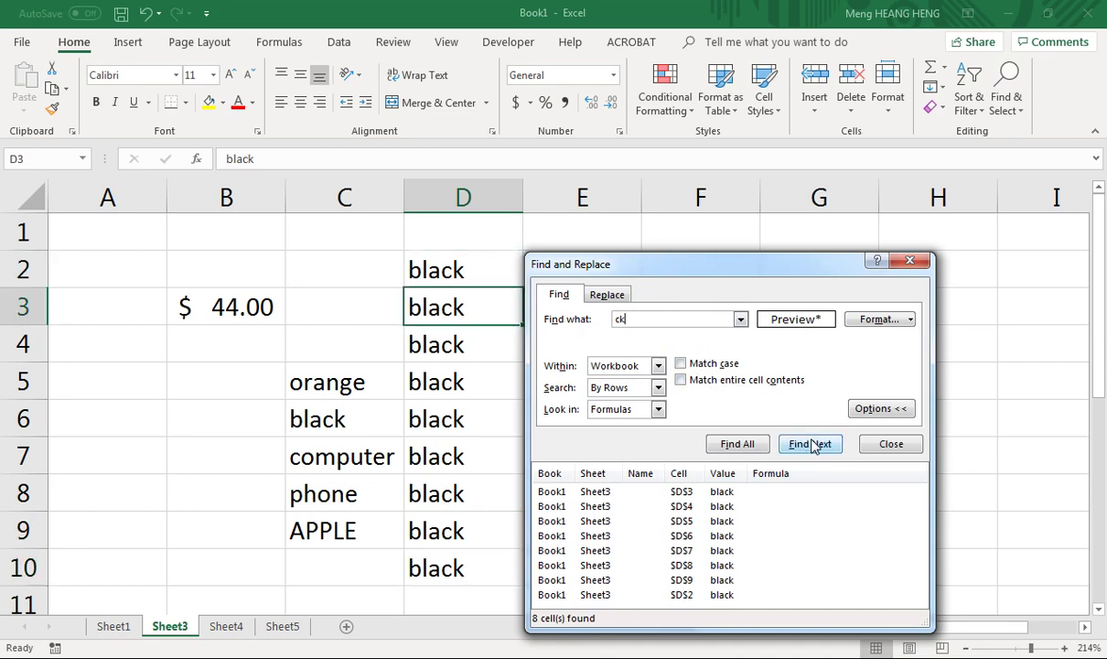
left_click(812, 445)
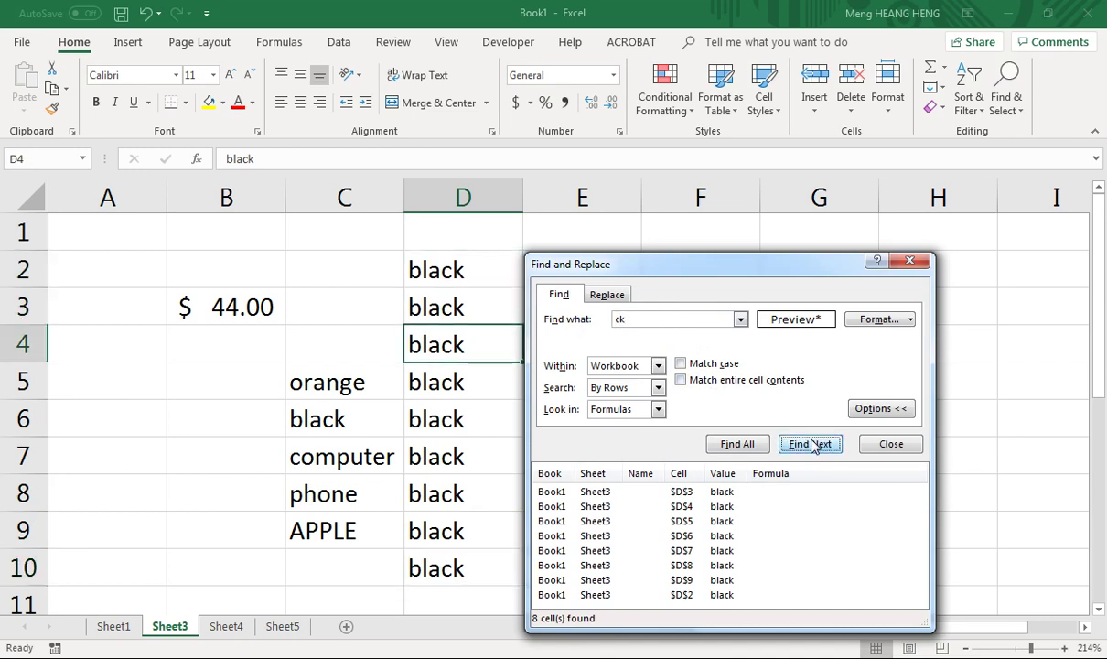
Select D2 and turn case matching on and back off for the "ck" search
left_click(704, 364)
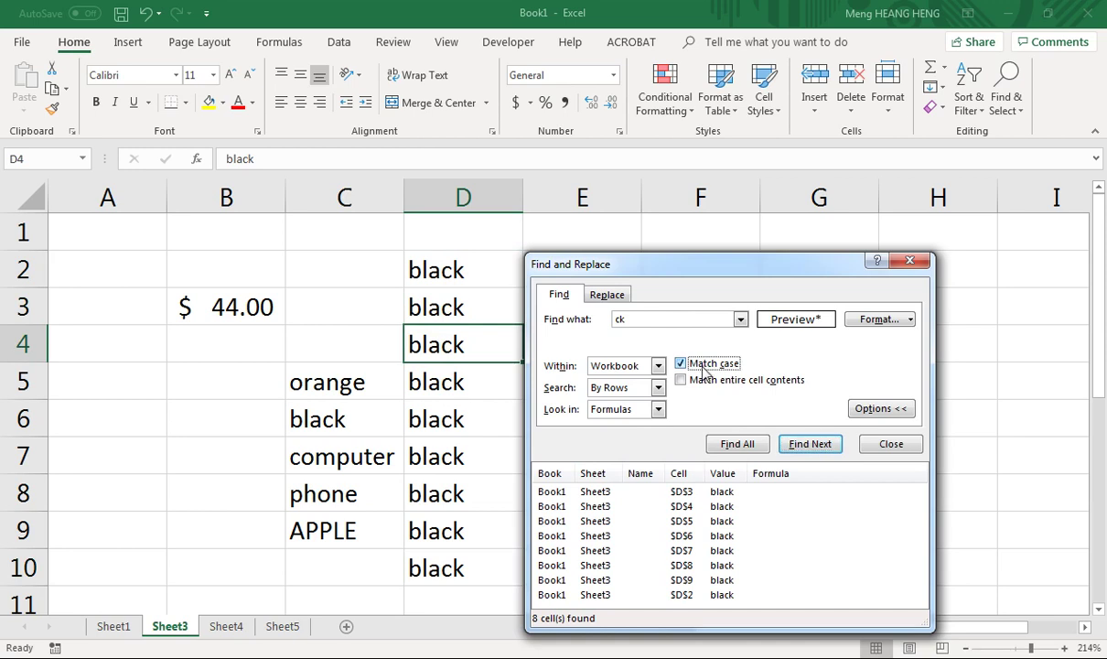
left_click(426, 272)
left_click(619, 318)
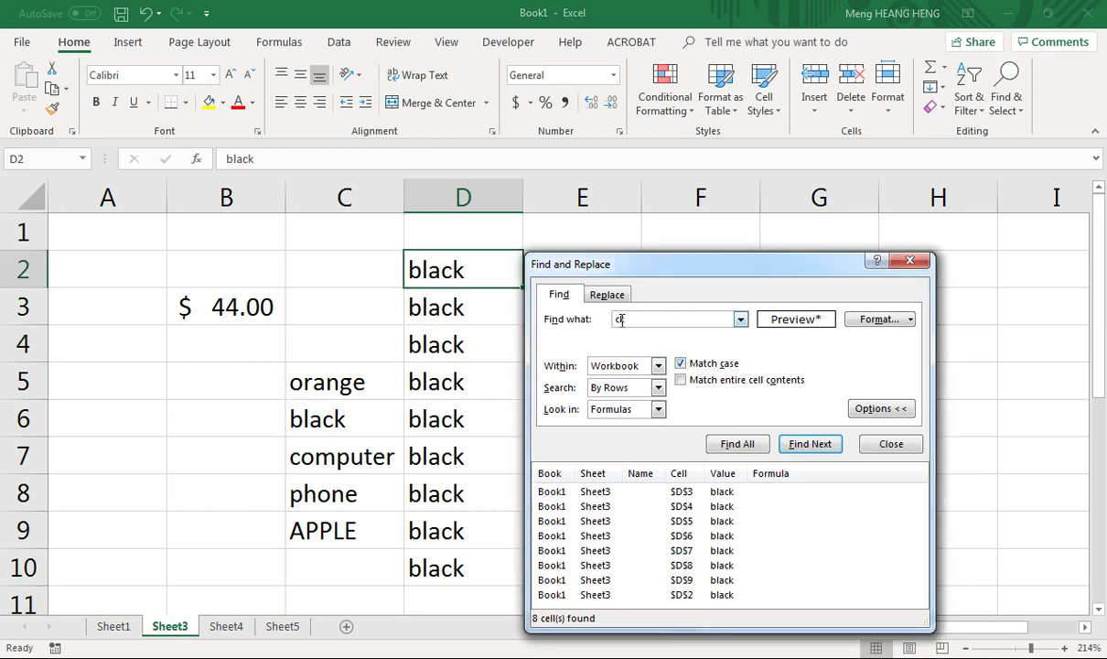
left_click_drag(633, 318, 603, 318)
left_click(714, 364)
Review the replacement options, open the Find Format settings and leave them unchanged, and close Find and Replace
left_click(607, 294)
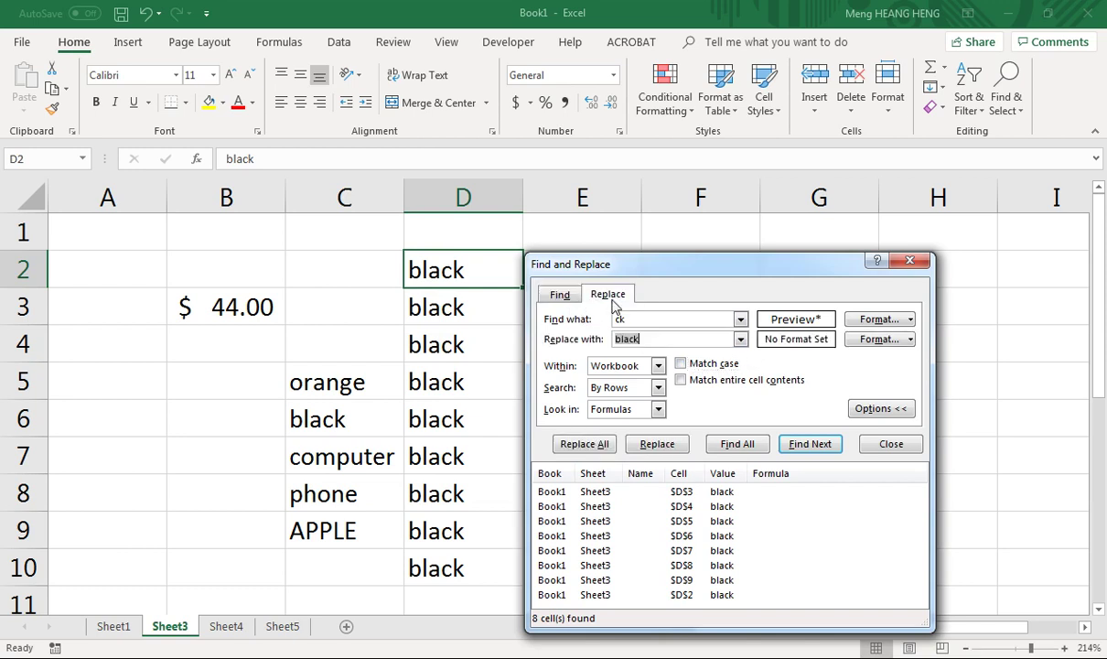
left_click(559, 293)
left_click(605, 295)
left_click(876, 408)
left_click(876, 366)
left_click(878, 340)
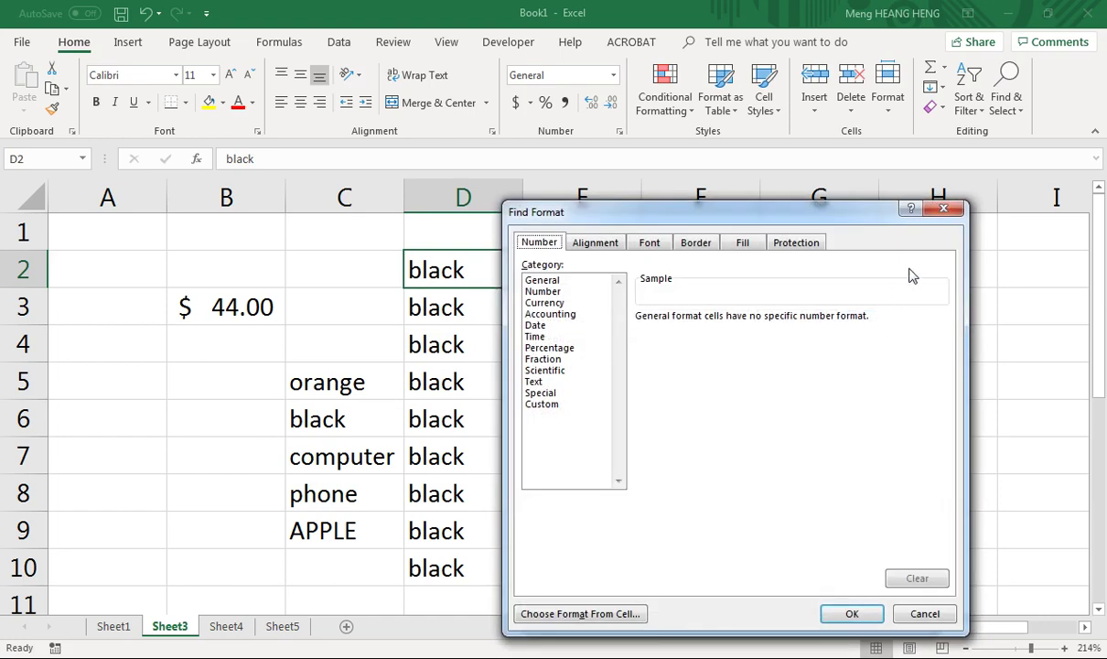
left_click(945, 210)
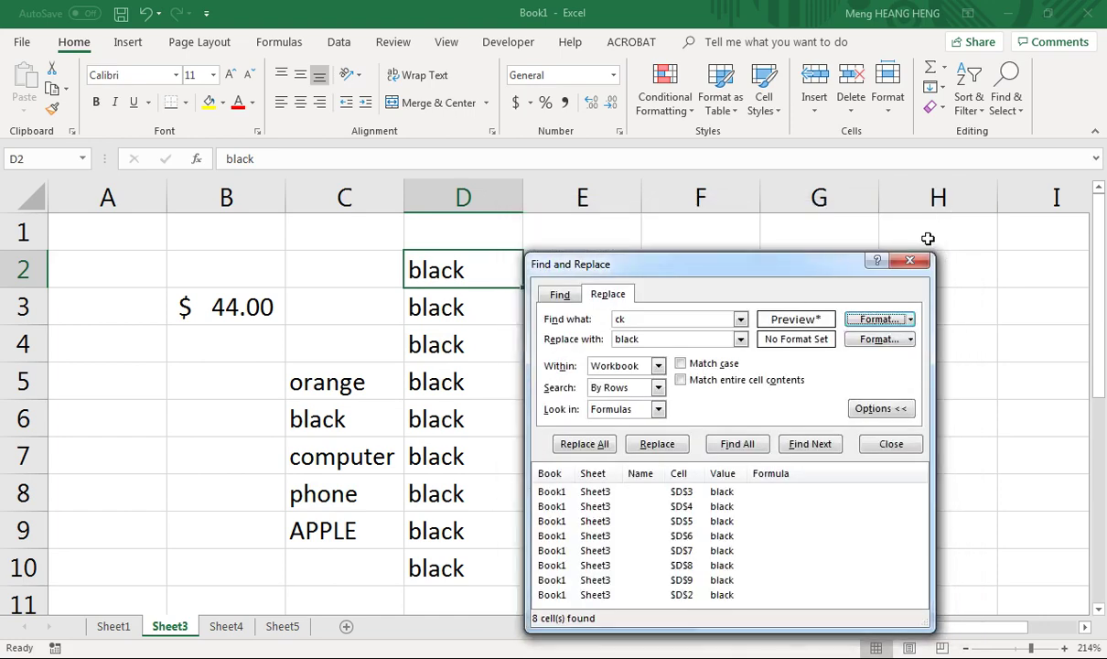
left_click(910, 263)
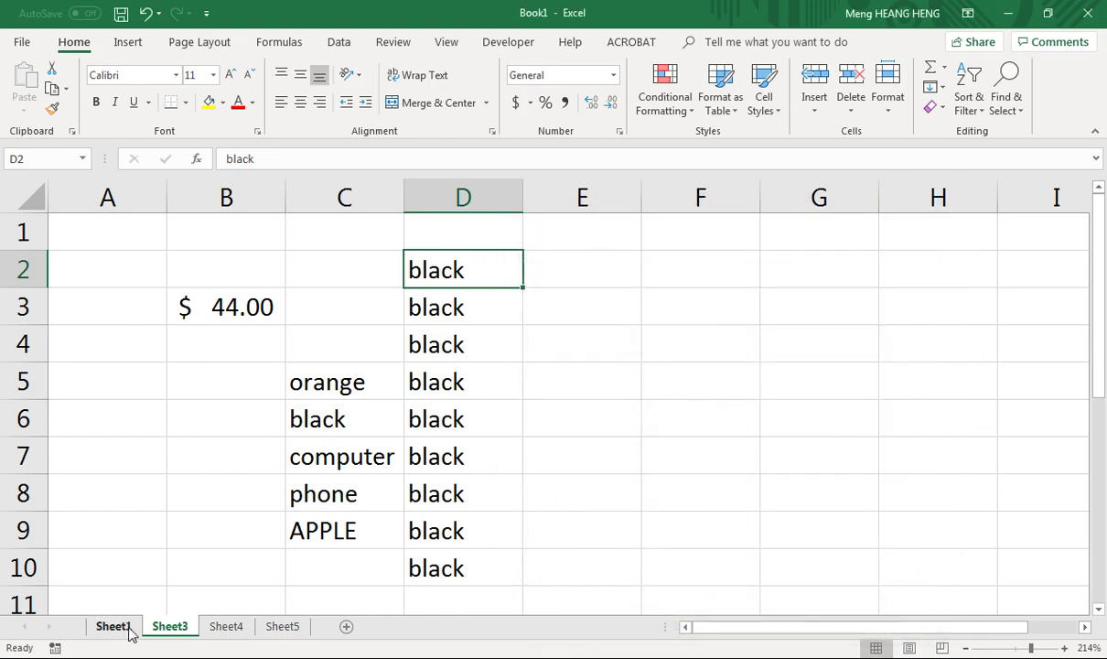
Consult the topic list on Sheet1, and enter the misspelled word "eys" in cell E2 of Sheet3
left_click(115, 628)
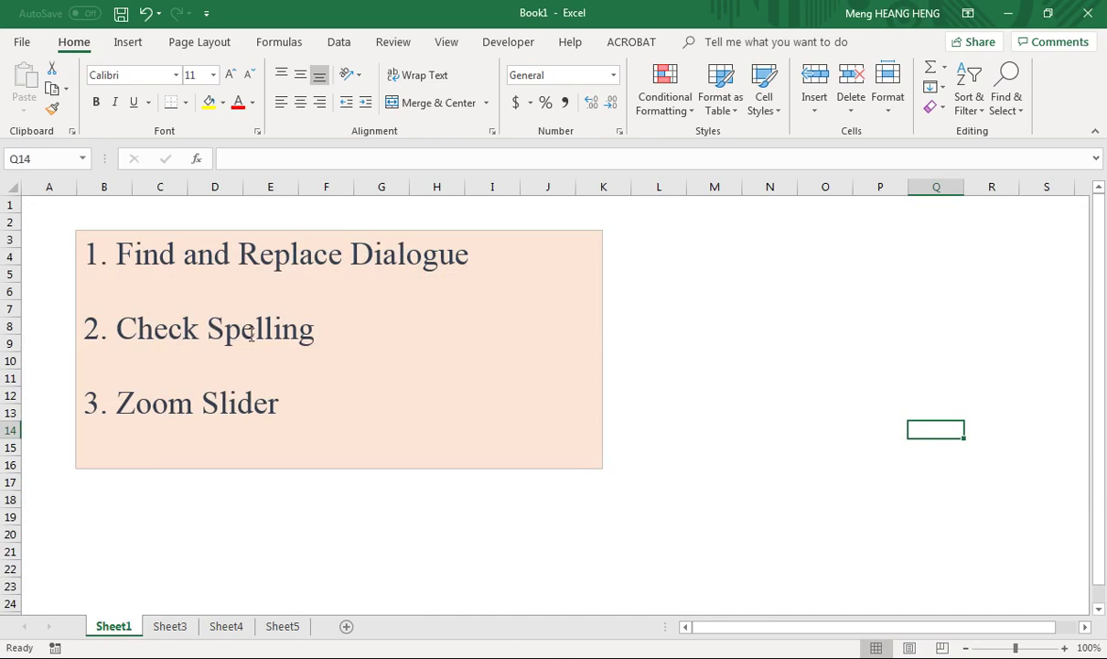
left_click(169, 625)
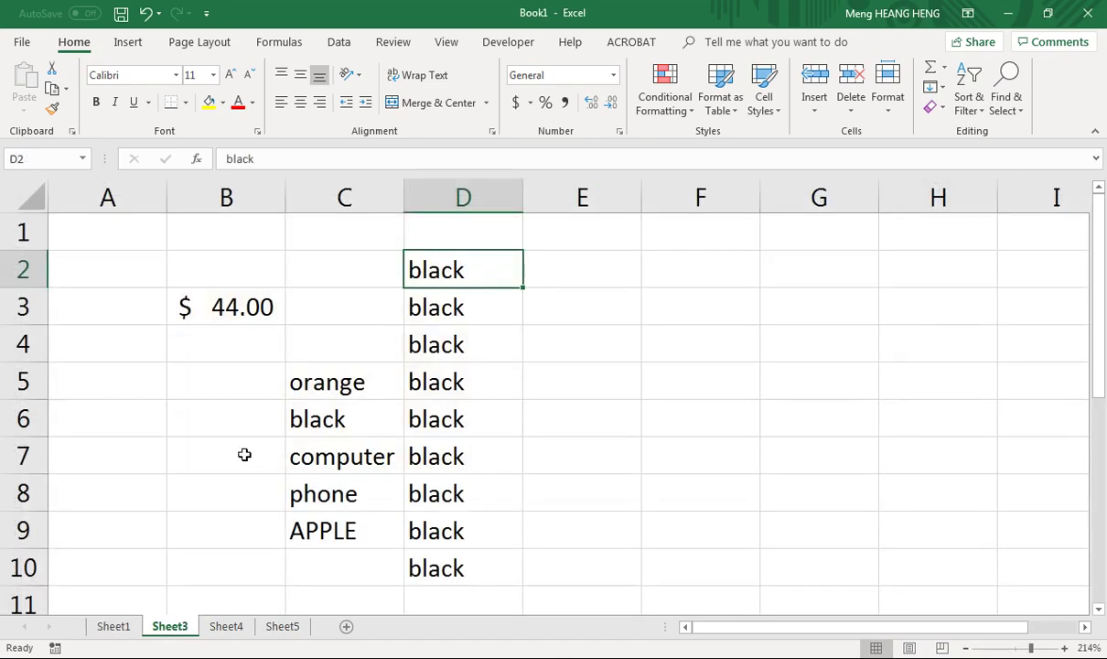
left_click(597, 258)
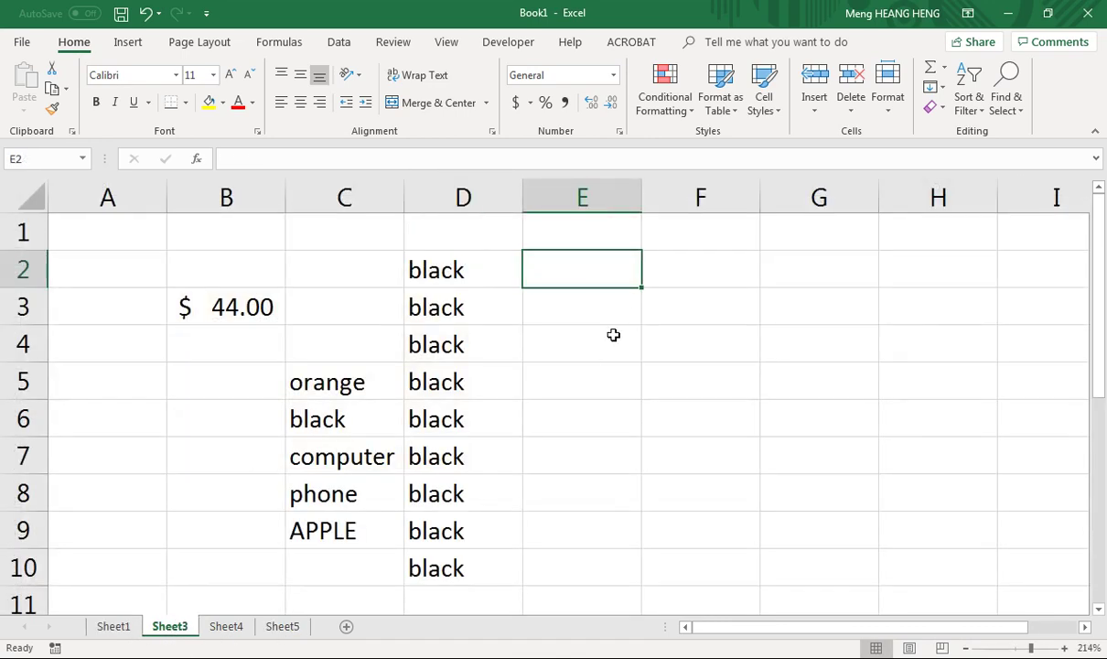
type("e")
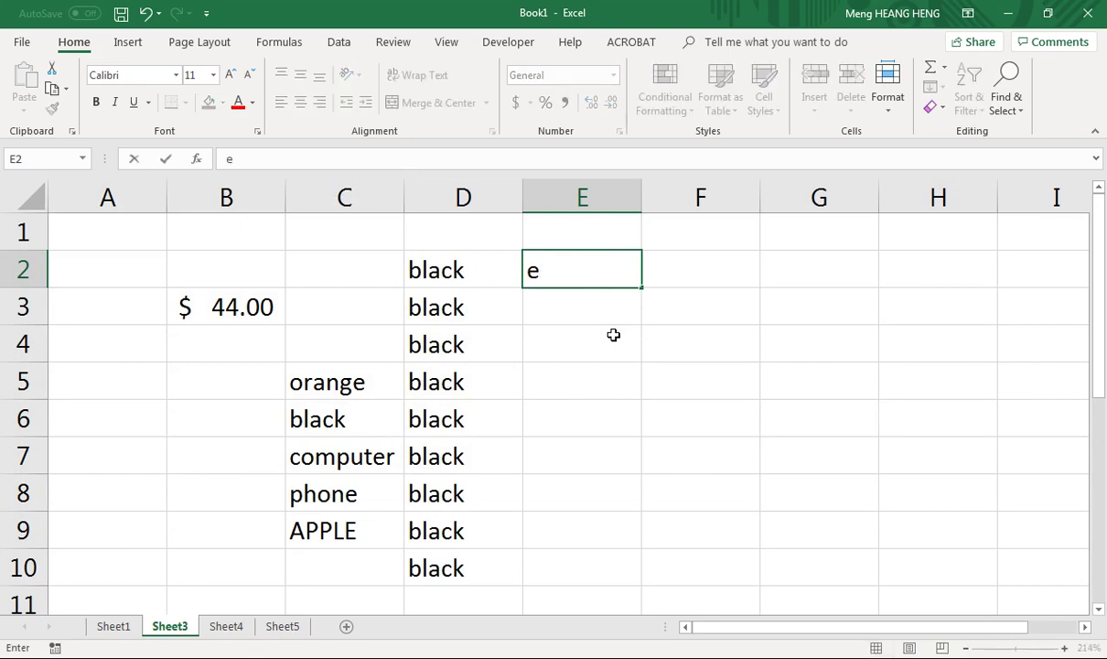
type("ys")
key("Return")
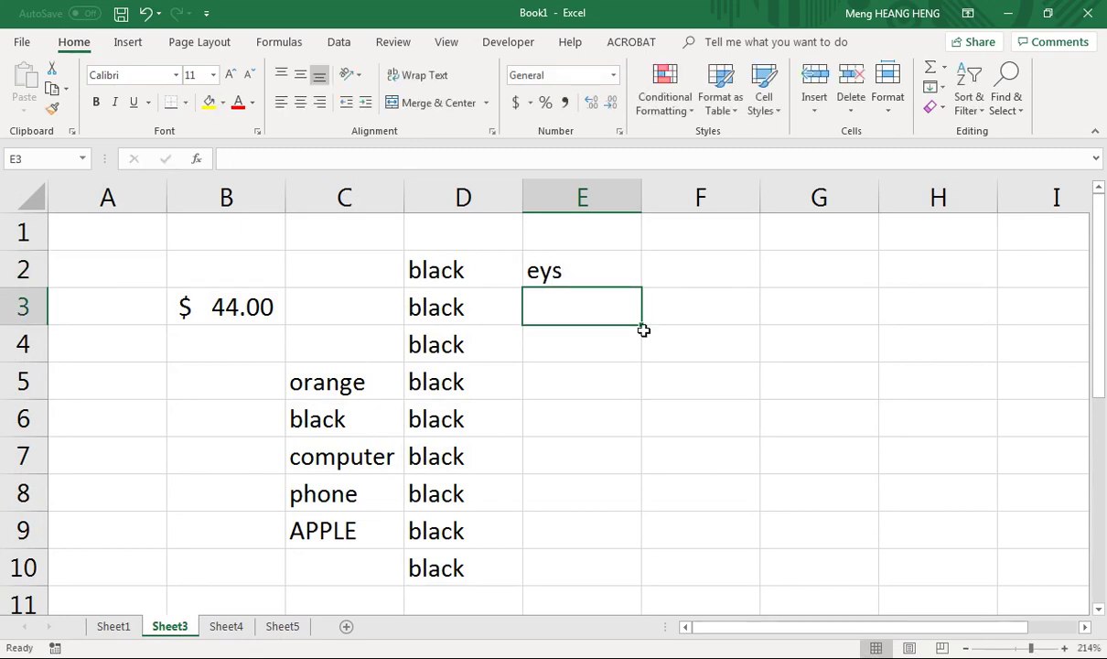
Run a spelling check from E2, change "eys" to the suggestion "eye", and continue the check from the beginning of the sheet
left_click(601, 270)
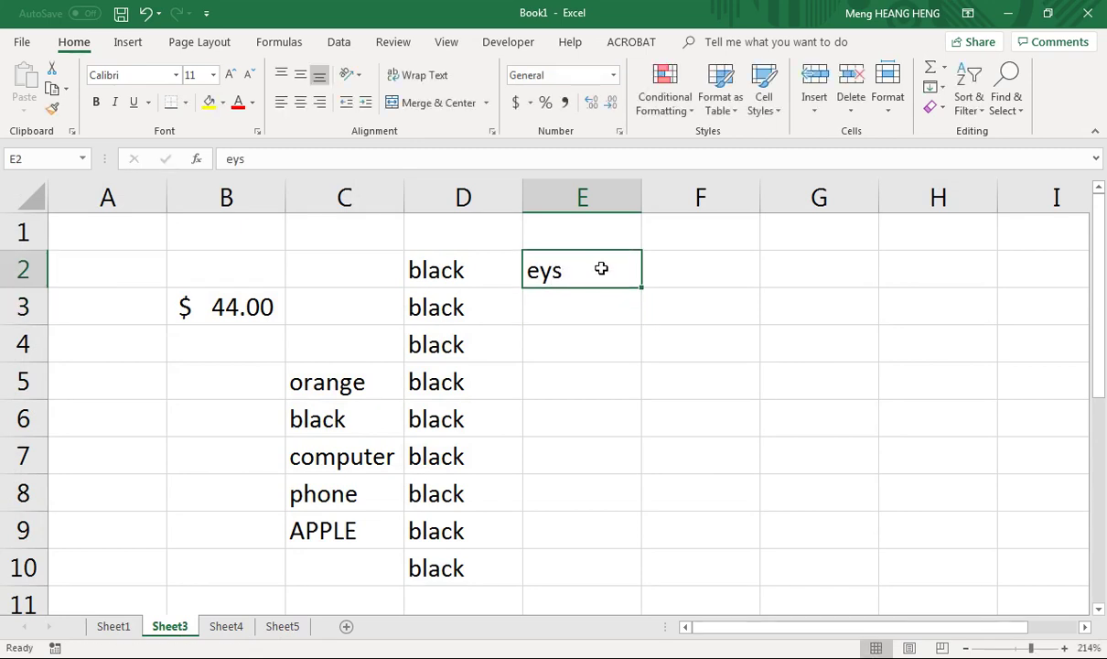
left_click(371, 43)
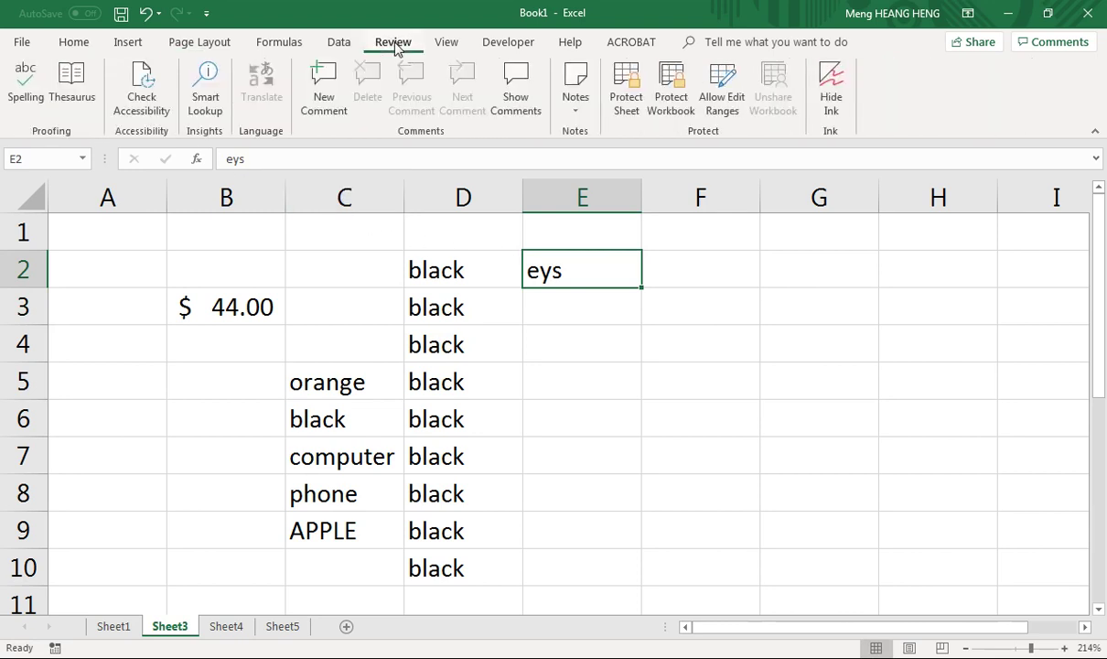
left_click(23, 80)
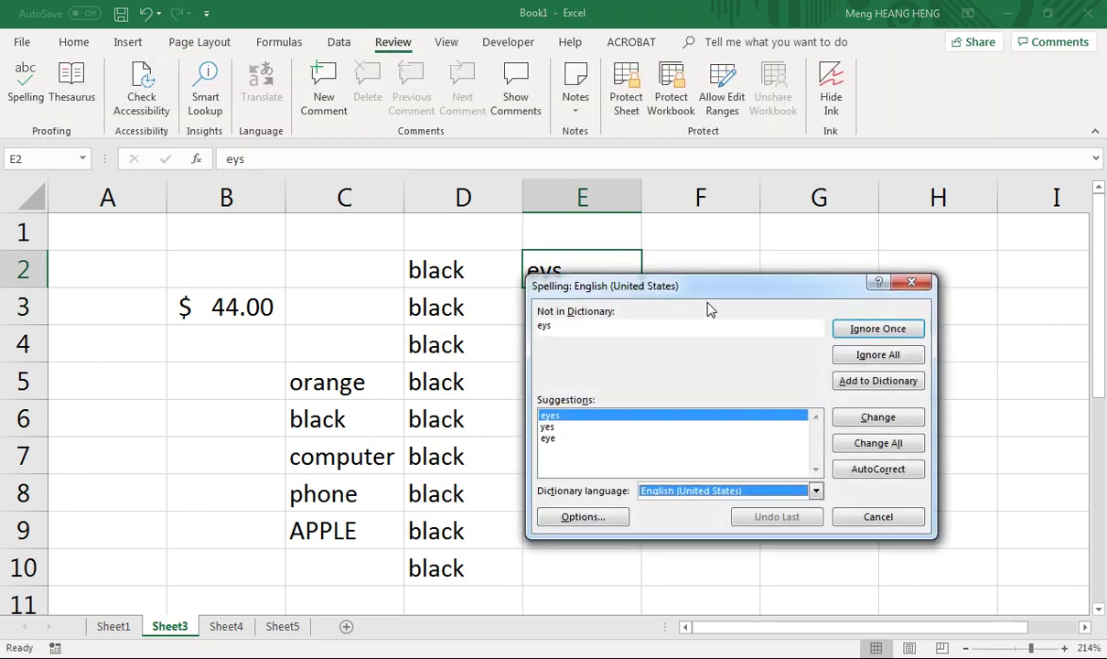
left_click_drag(747, 294, 305, 330)
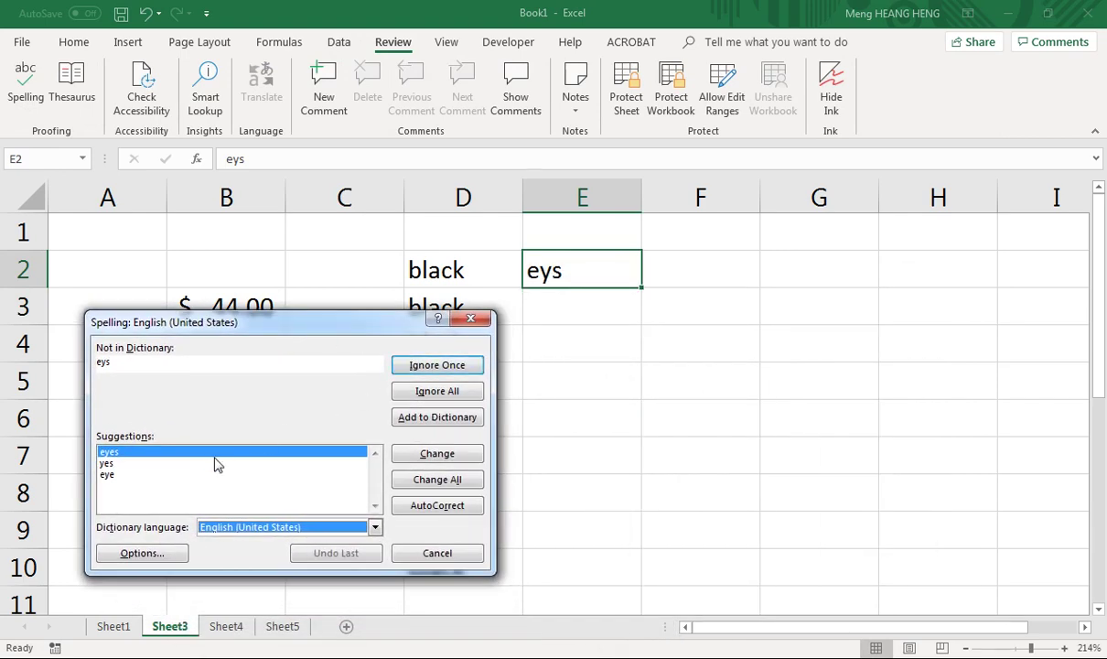
left_click(122, 475)
left_click(117, 452)
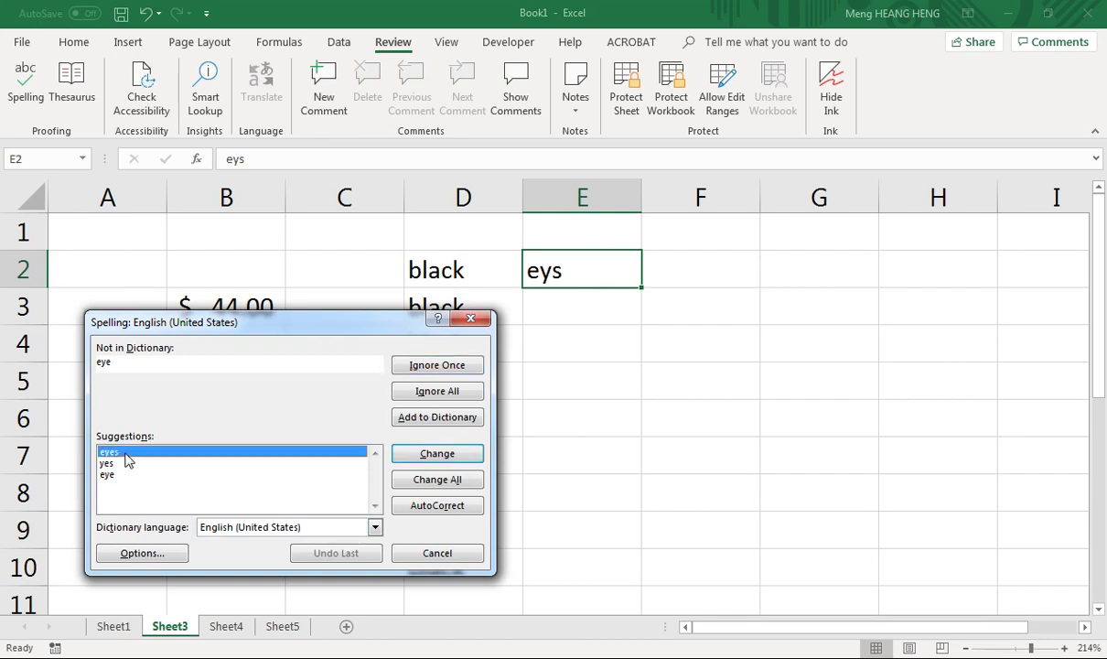
left_click(117, 474)
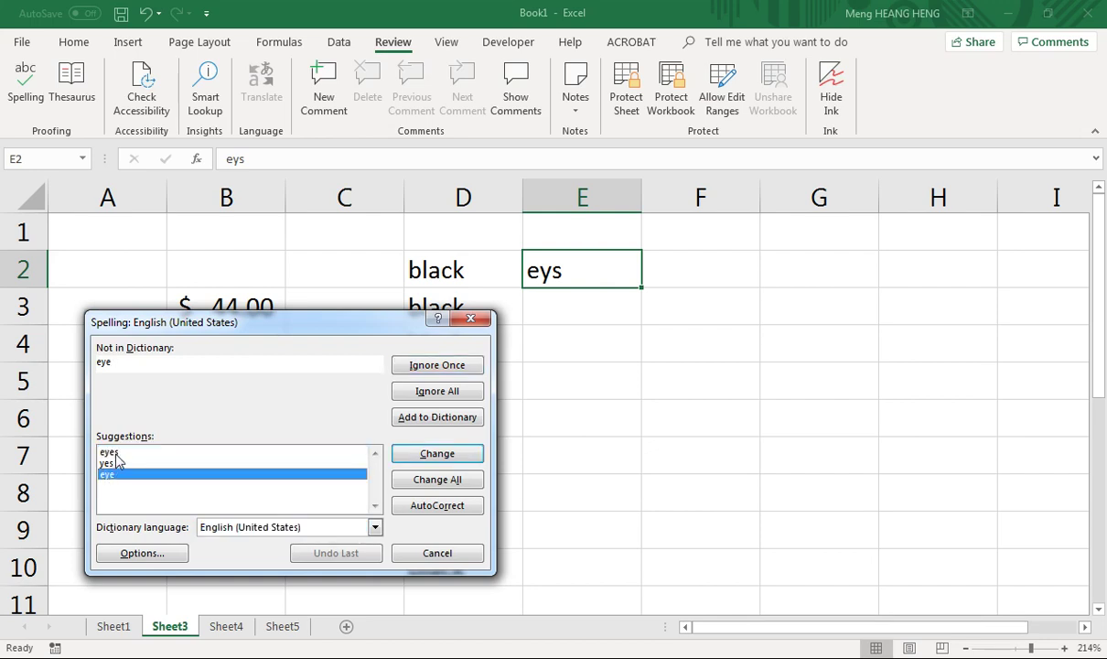
left_click(115, 452)
left_click(114, 474)
left_click(446, 451)
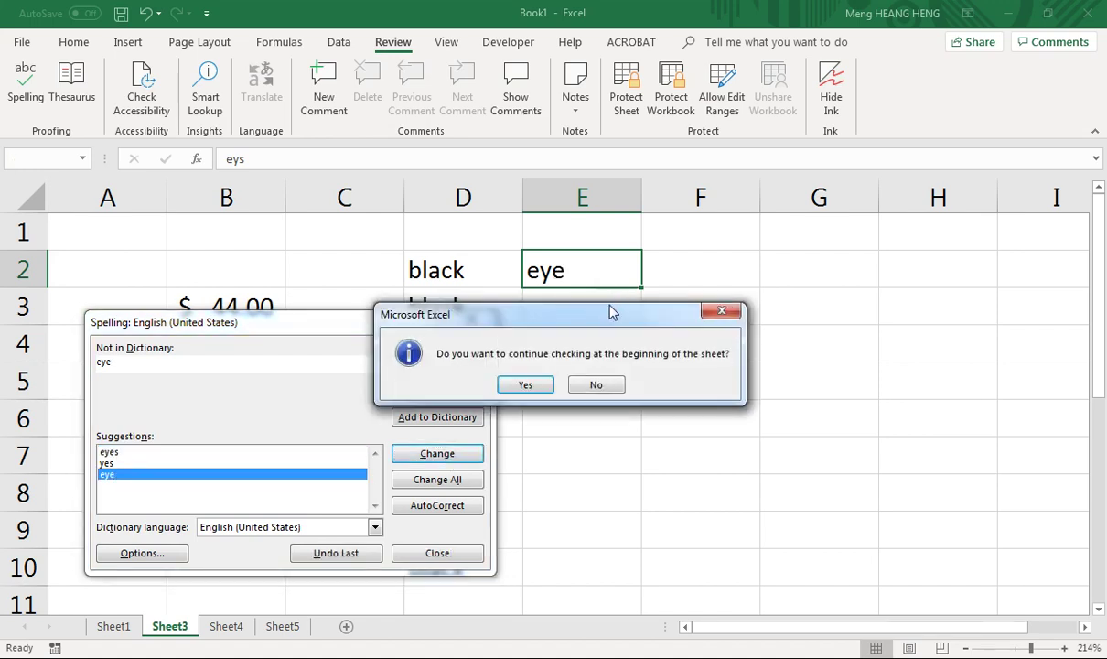
left_click(528, 385)
left_click(560, 386)
Inspect the corrected word in E2 and undo the spelling change
left_click_drag(605, 326, 583, 275)
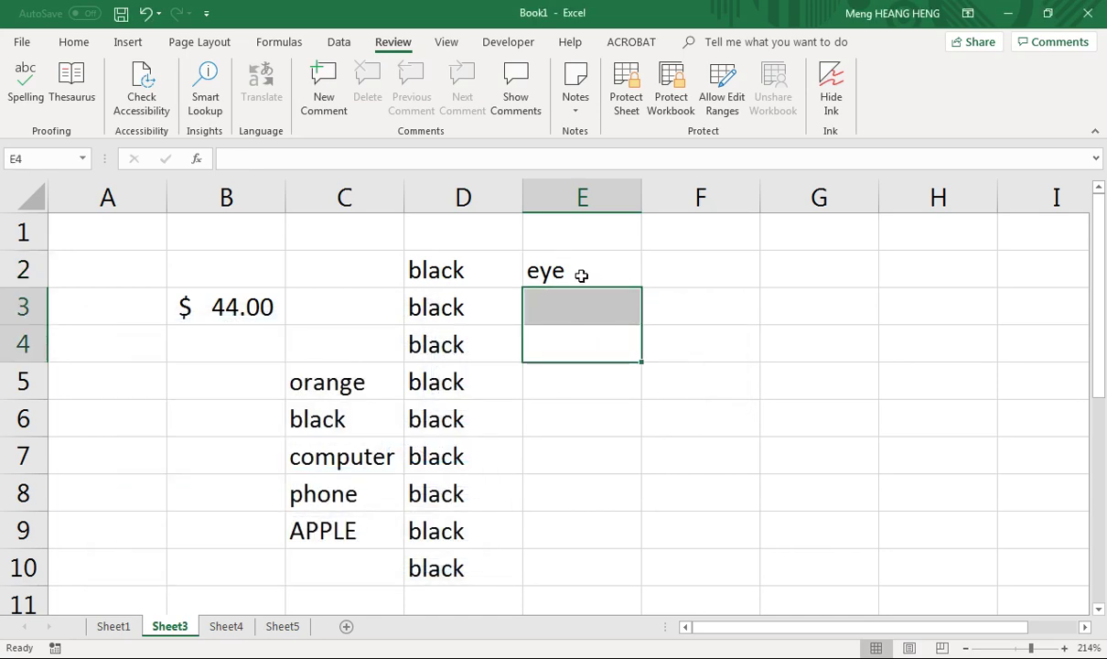
left_click(551, 265)
left_click(532, 331)
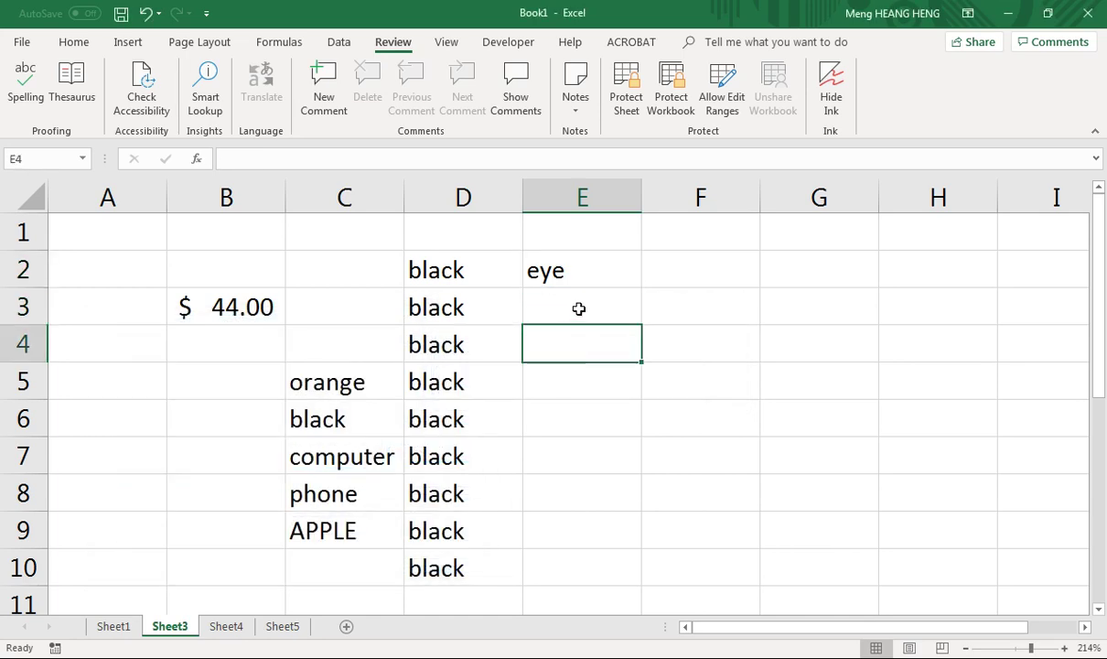
left_click(575, 308)
left_click(587, 350)
key("ctrl+z")
Enter the misspelled word "eys" in cells F2 and G2 as well
left_click(645, 265)
type("e")
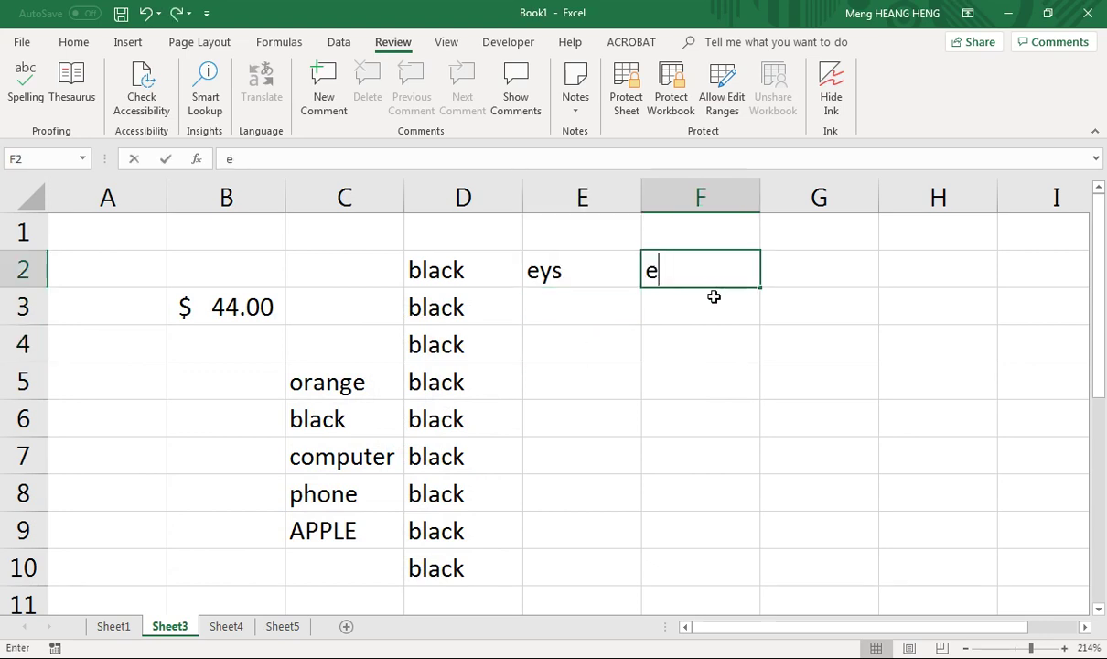
type("y")
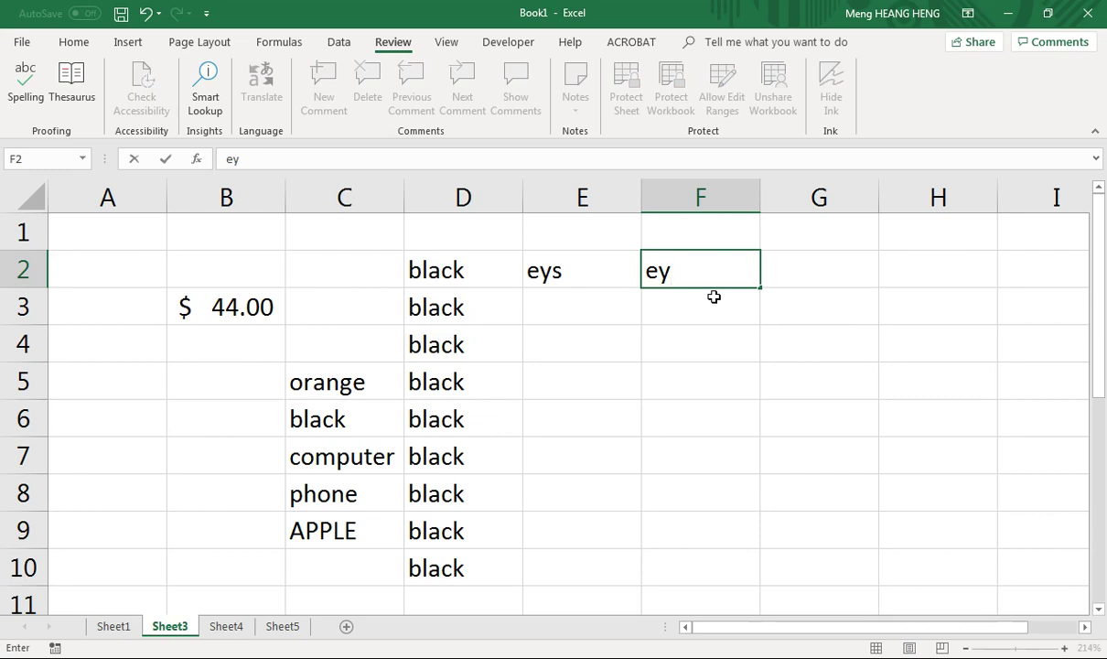
type("s")
key("Tab")
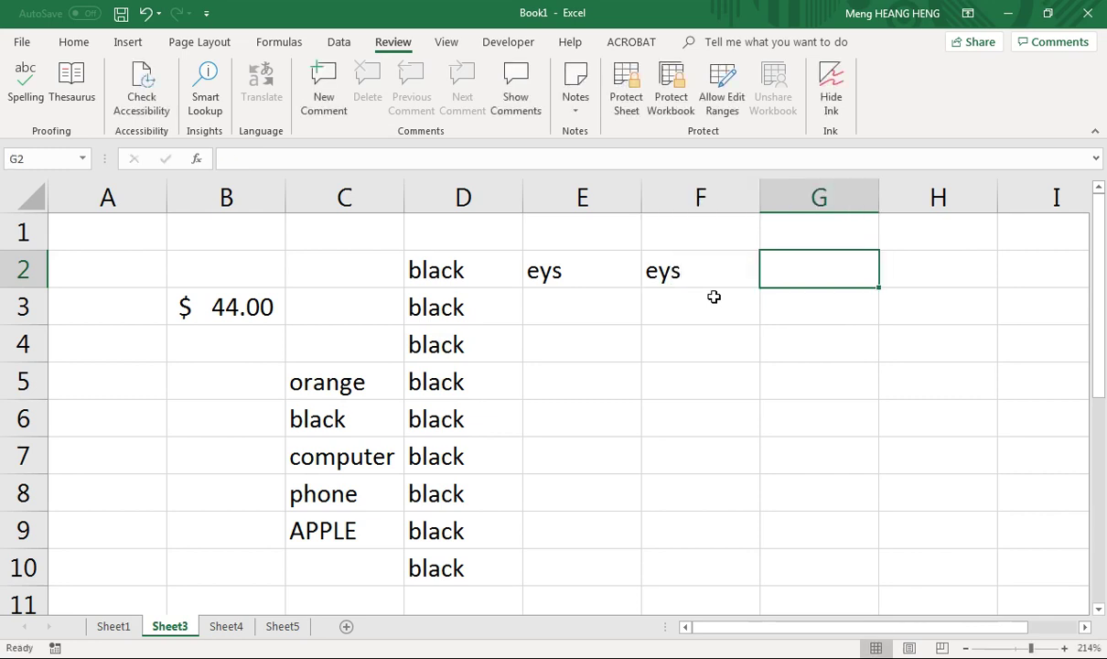
type("eys")
left_click(714, 296)
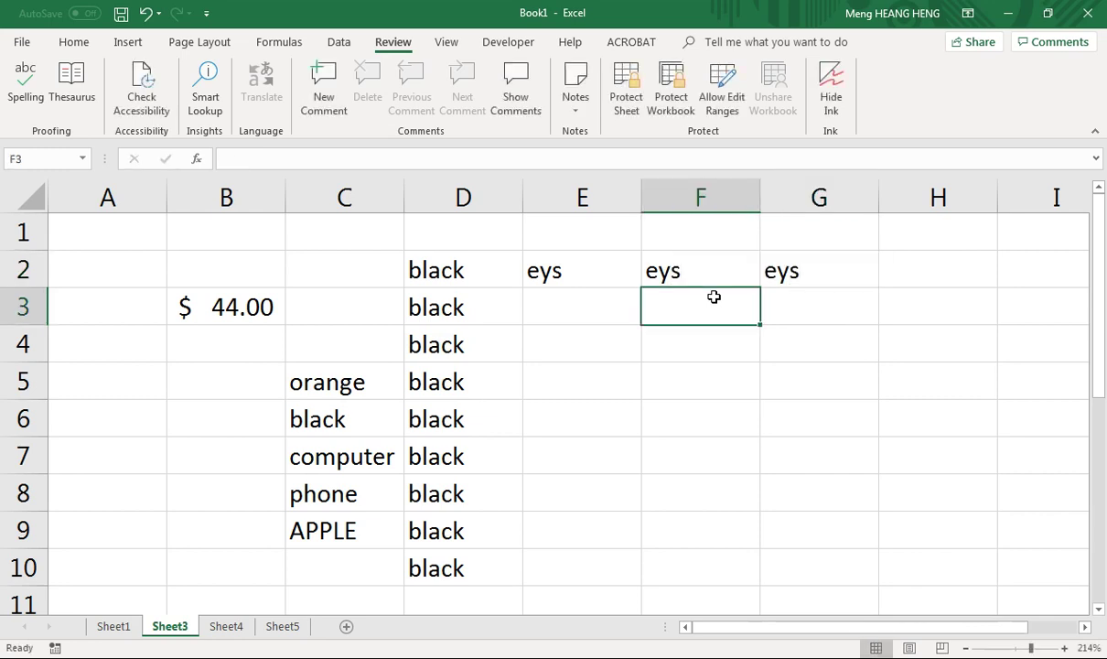
Run a spelling check from E2, ignore "eys" there once, change all remaining occurrences to "eyes", and continue from the sheet's beginning to completion
left_click(579, 279)
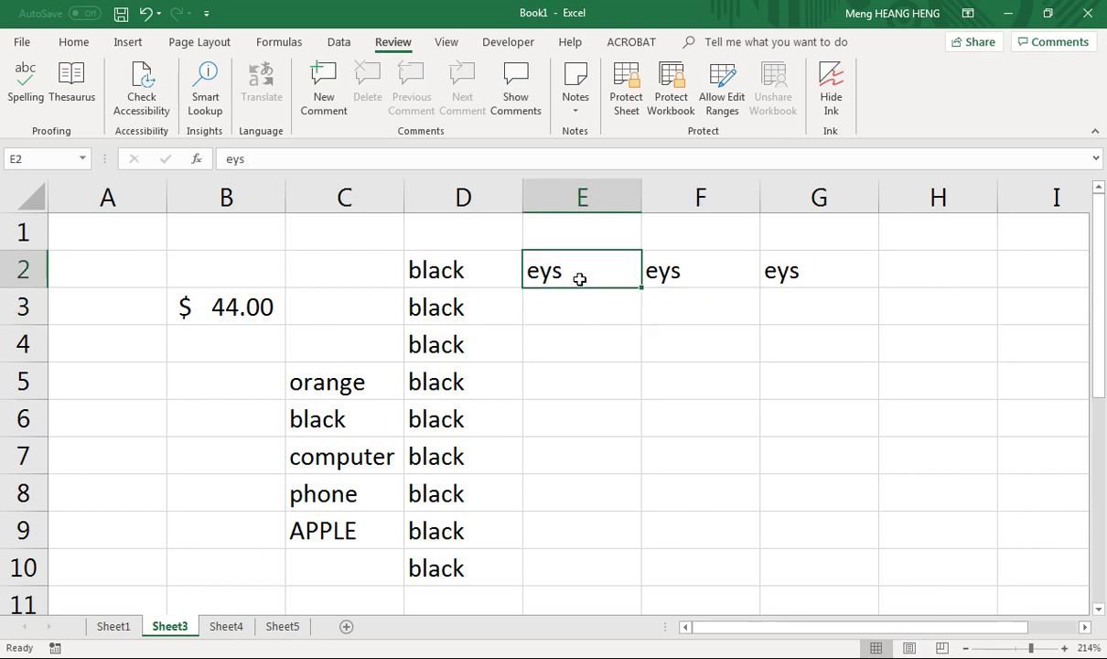
left_click(28, 80)
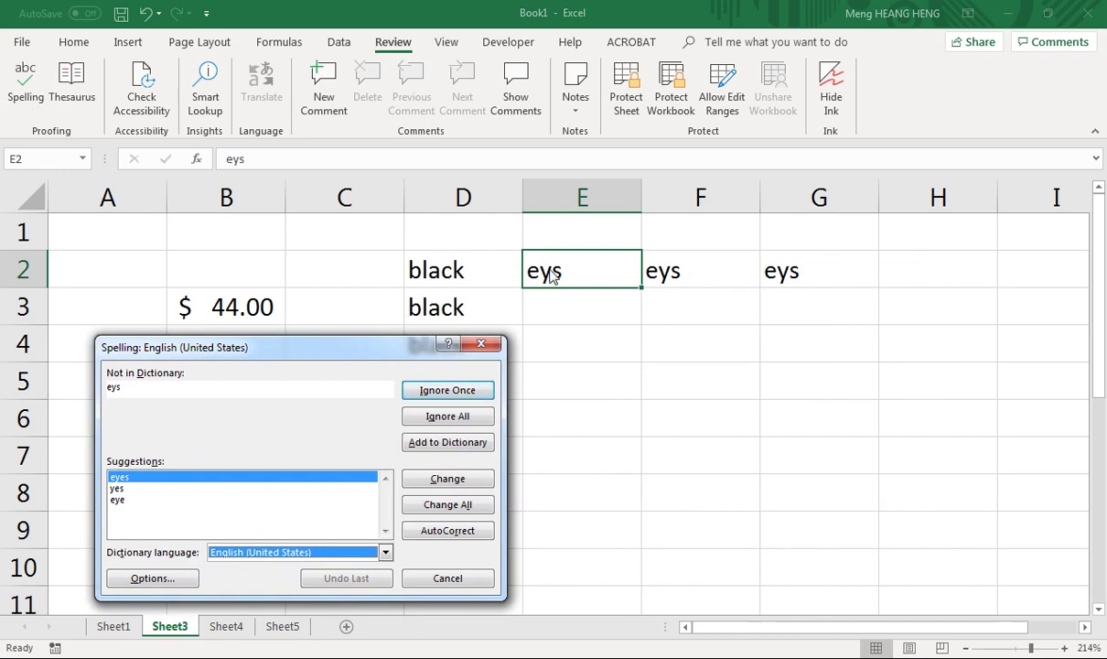
left_click(457, 391)
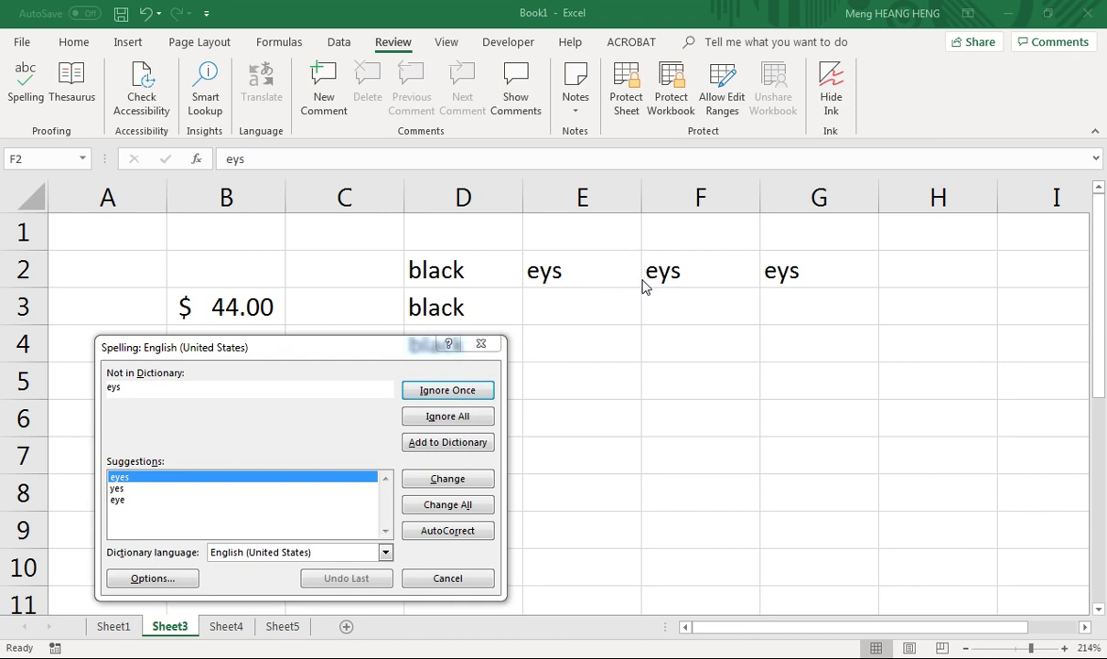
left_click(461, 505)
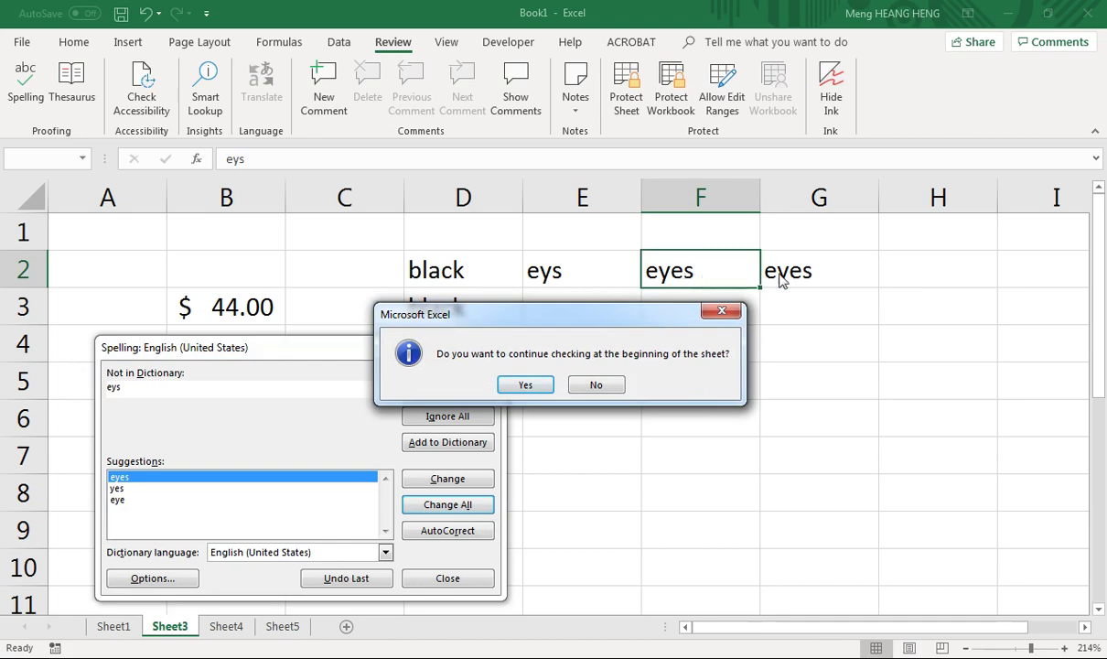
left_click(527, 384)
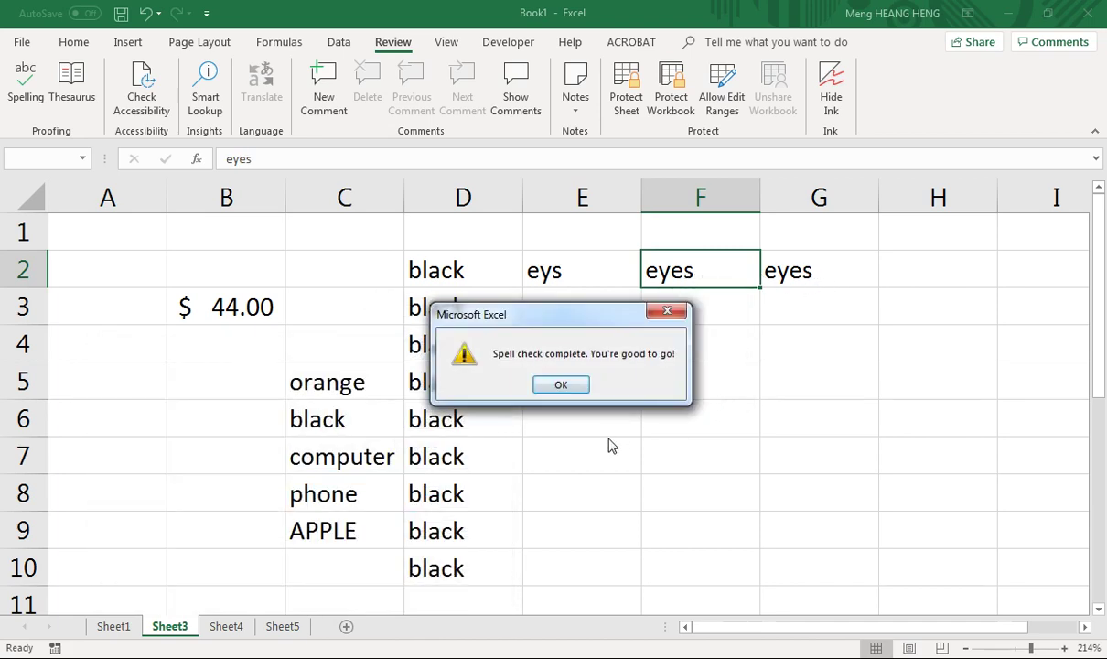
left_click(565, 385)
Enter the word "weshare" in cell E4
left_click(702, 332)
left_click(589, 350)
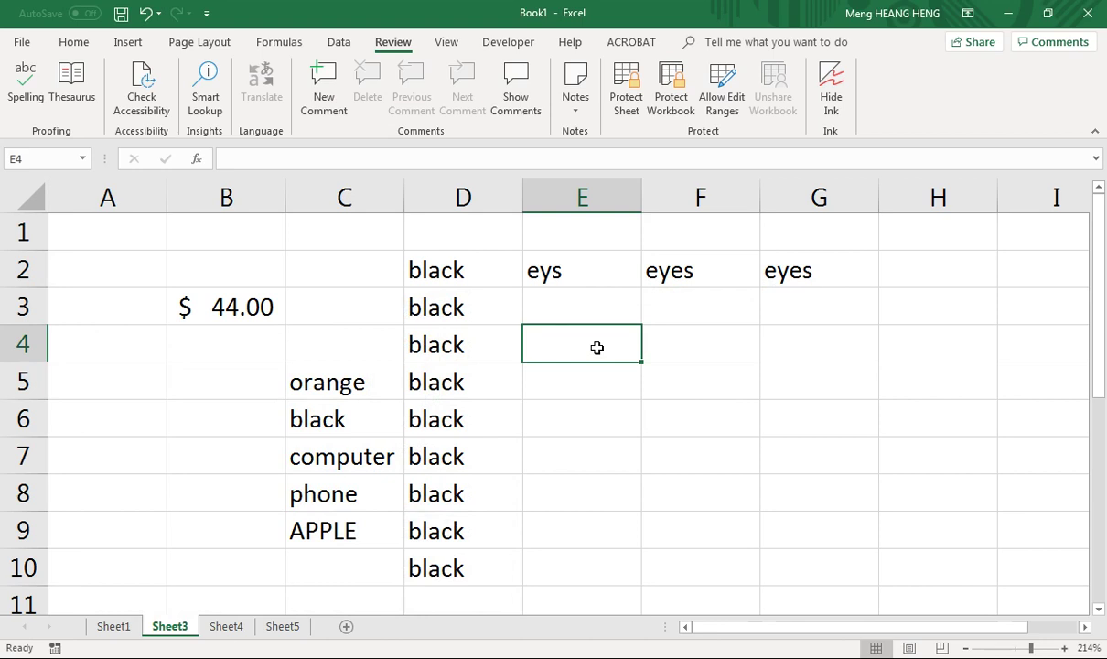
type("mengh")
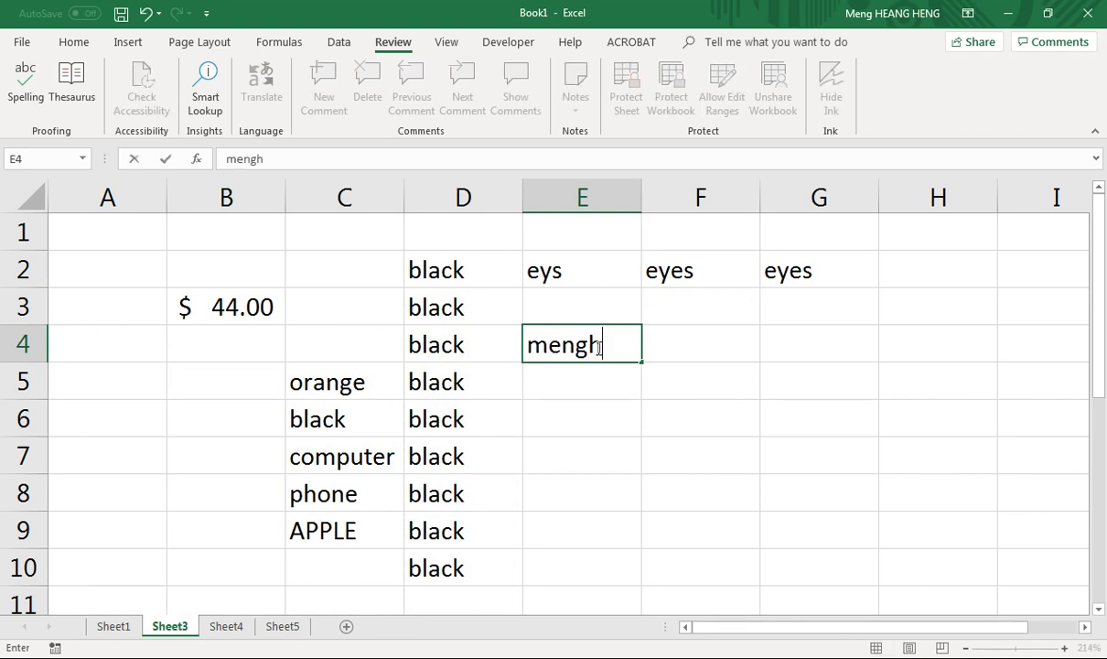
key("BackSpace")
key("BackSpace")
key("BackSpace")
key("BackSpace")
key("BackSpace")
type("weshare")
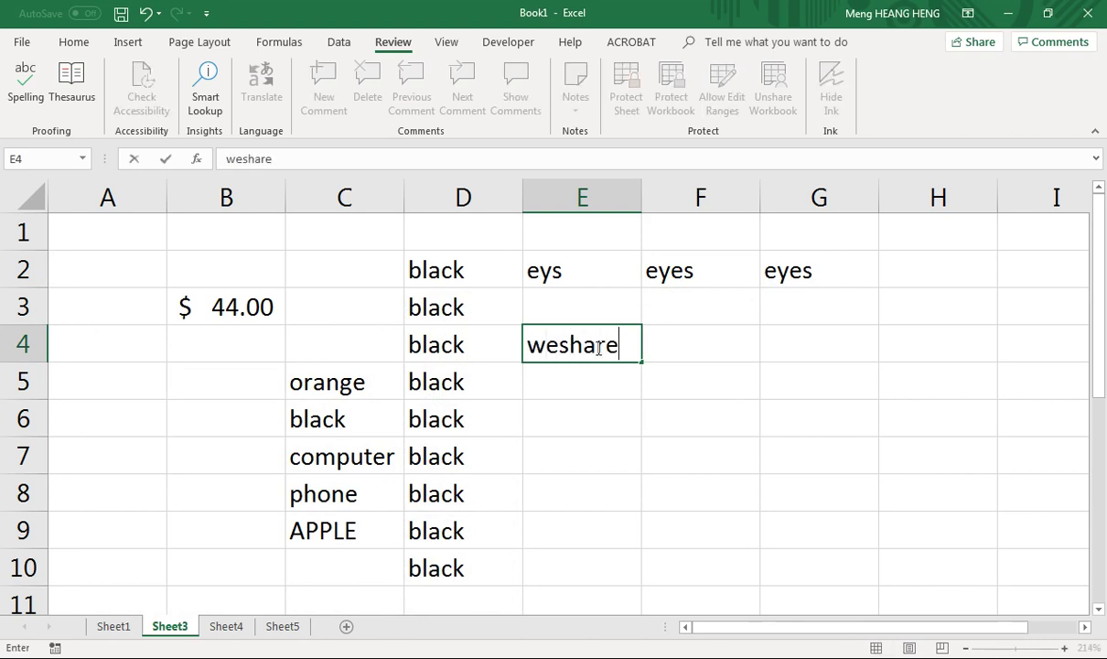
key("Return")
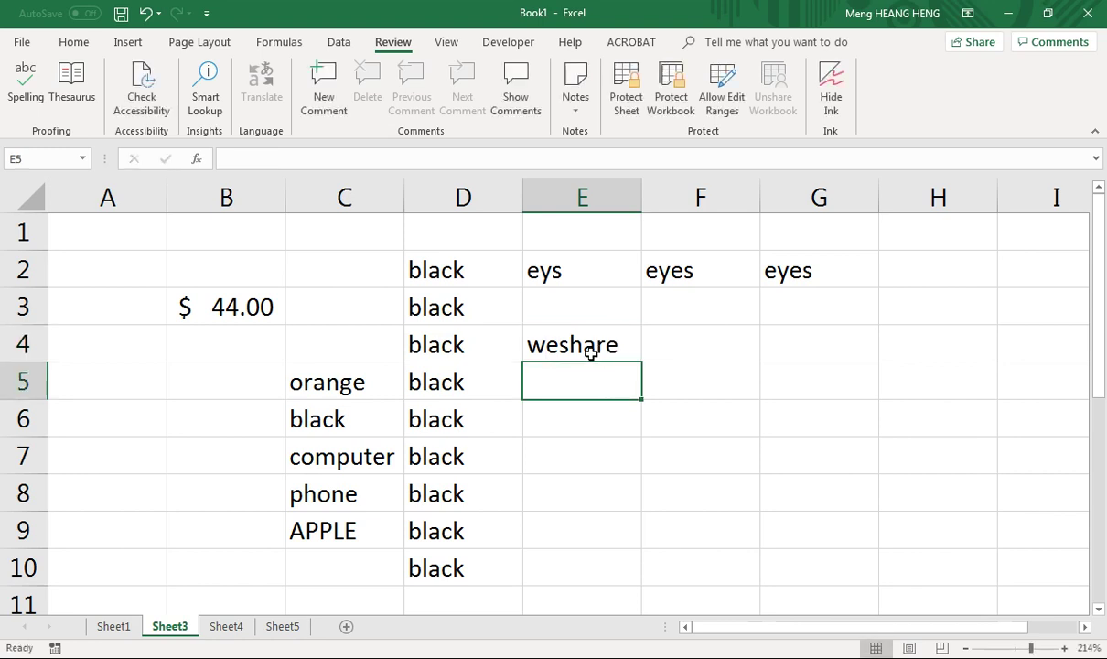
Run a spelling check from E4, add "weshare" to the dictionary, continue from the beginning of the sheet, and end the check at "eys"
left_click(564, 346)
left_click(25, 84)
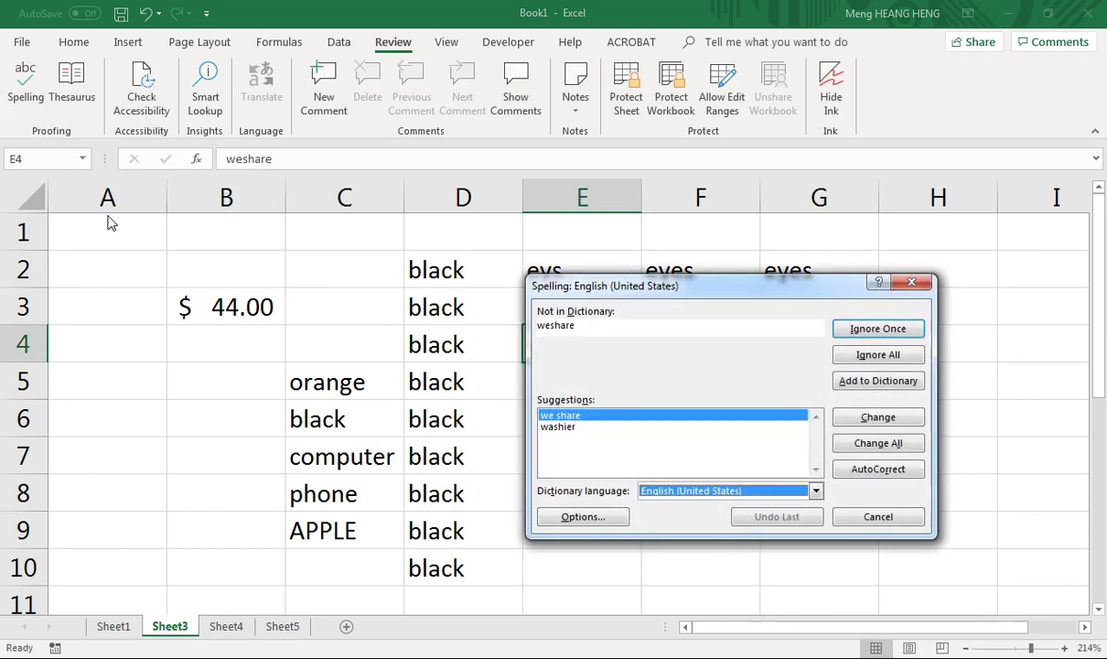
left_click_drag(701, 289, 236, 230)
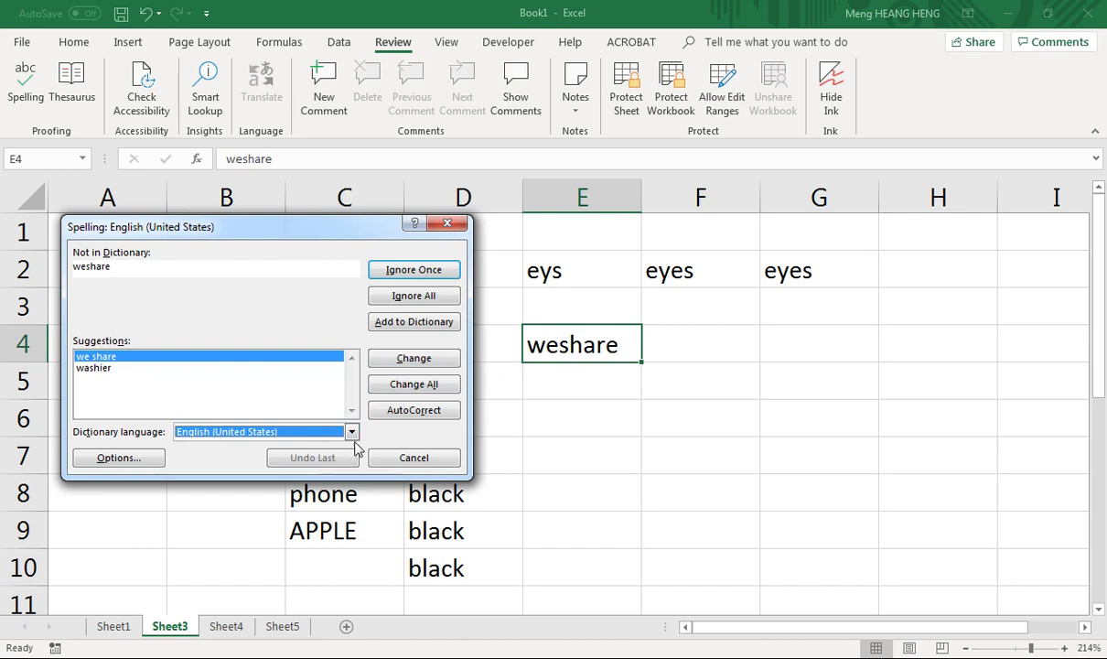
left_click(407, 325)
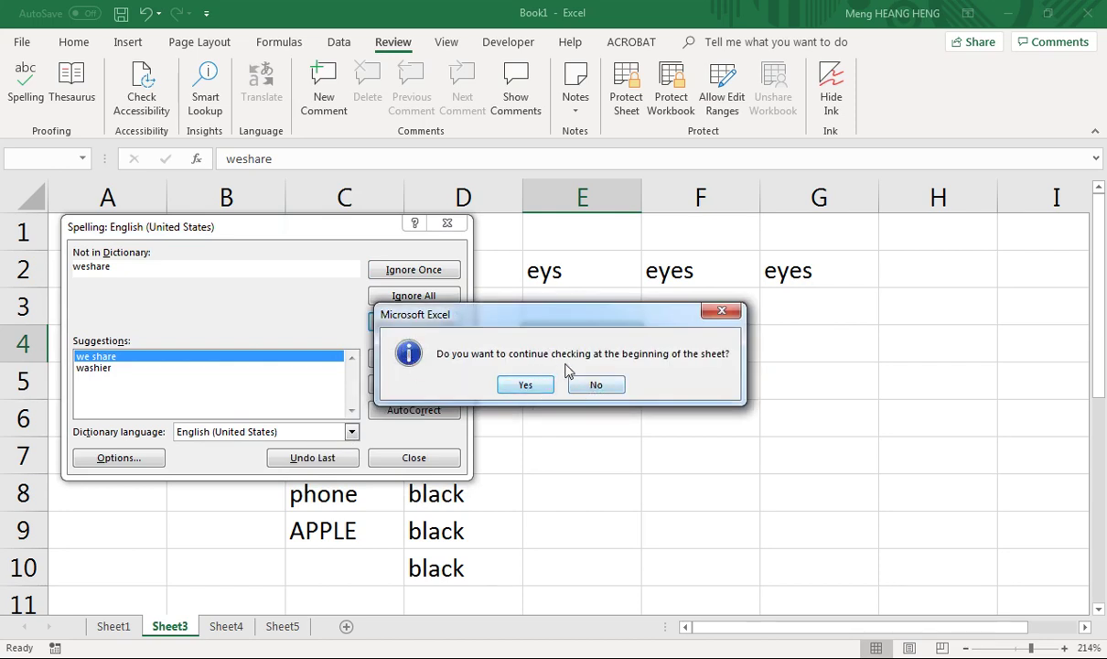
left_click(527, 384)
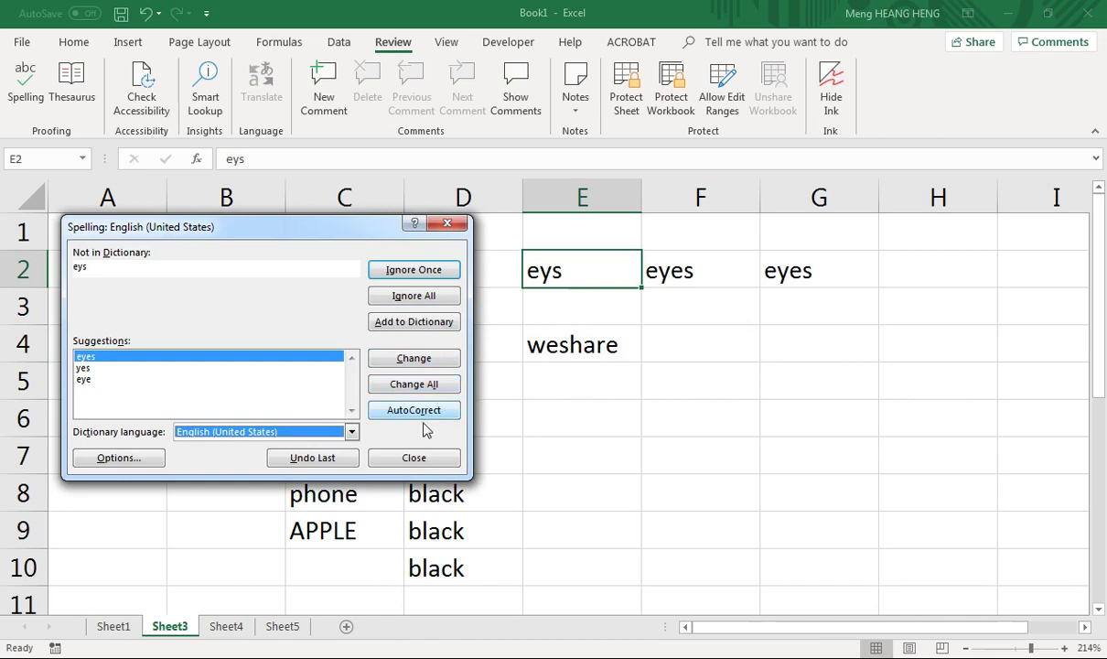
left_click(441, 457)
left_click(563, 382)
Repeat the spelling check from E4 to see whether "weshare" is still flagged, closing the check without changing anything
left_click(574, 352)
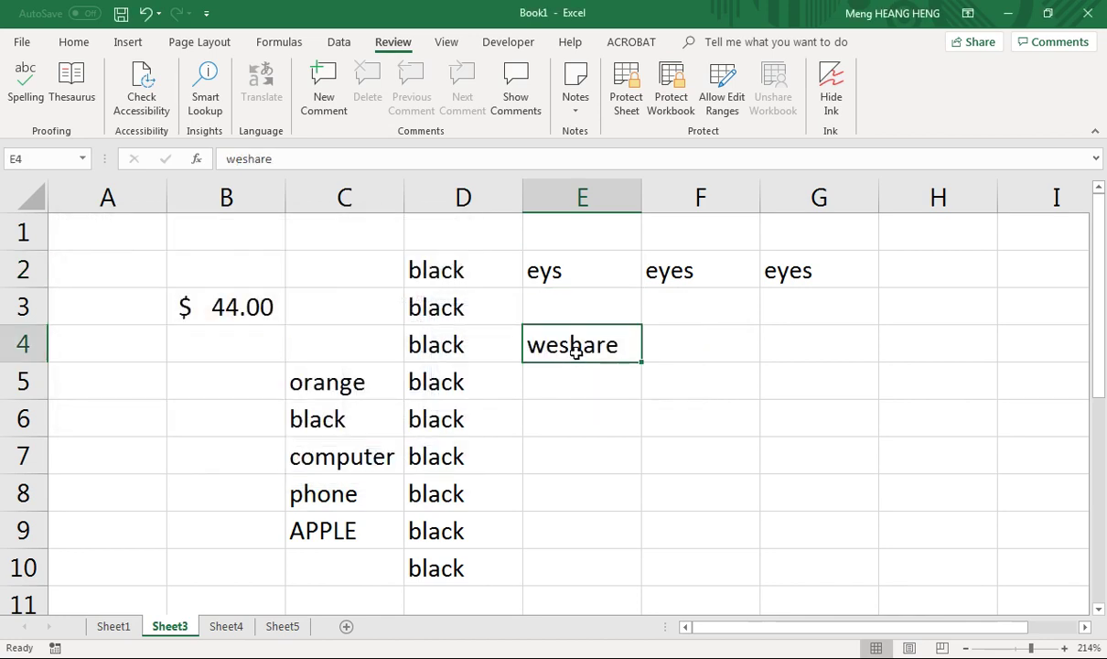
left_click(25, 83)
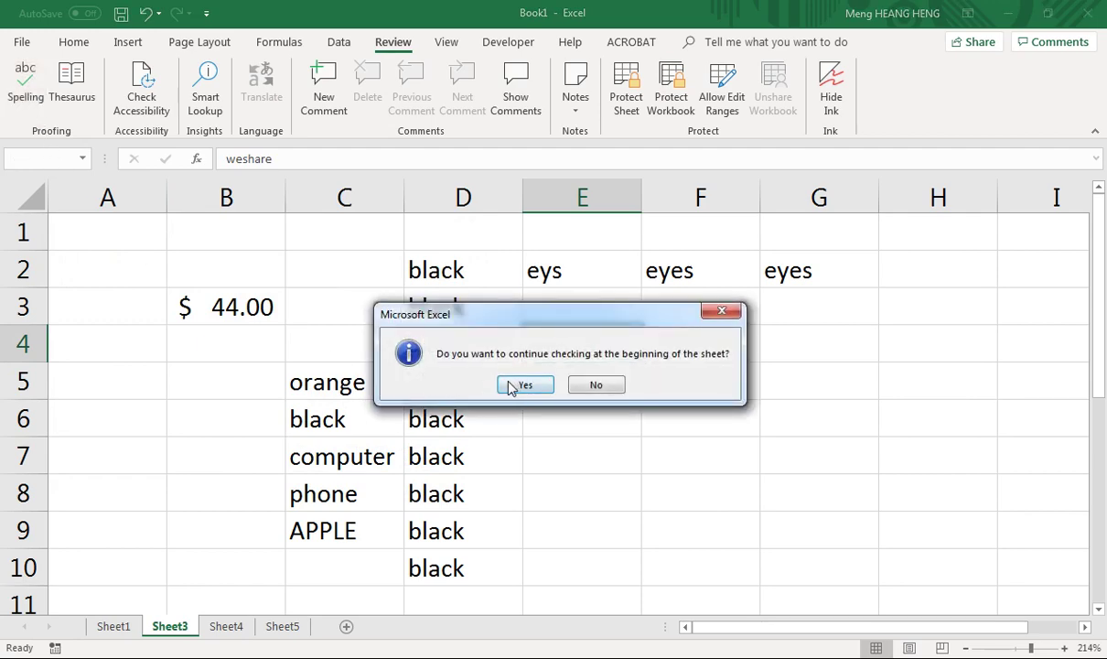
left_click(512, 386)
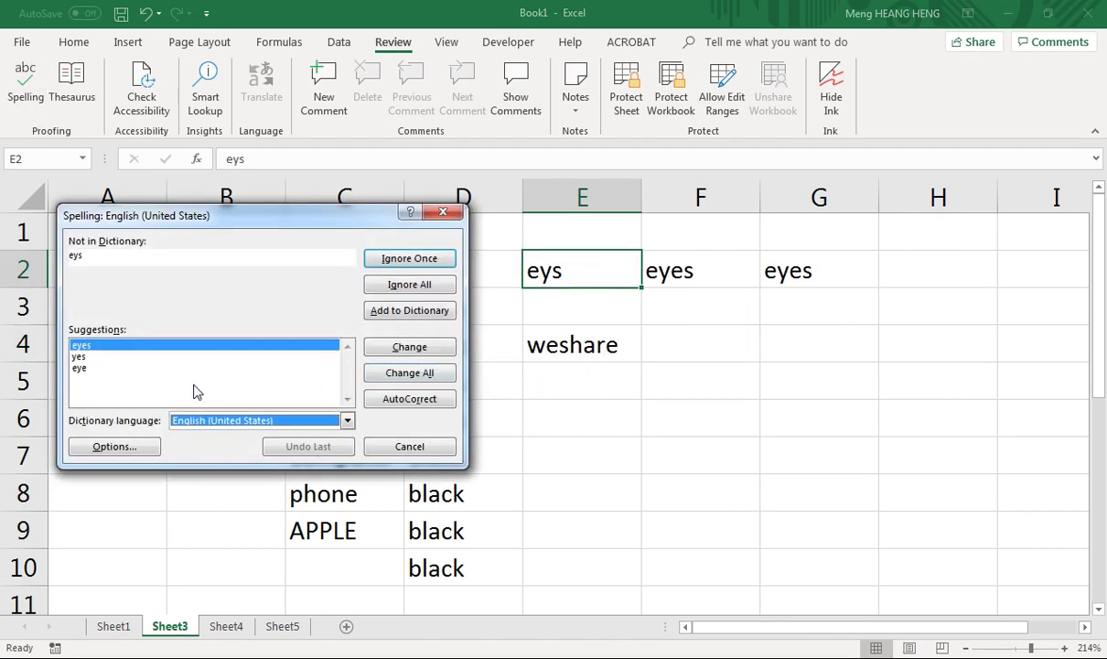
left_click(442, 212)
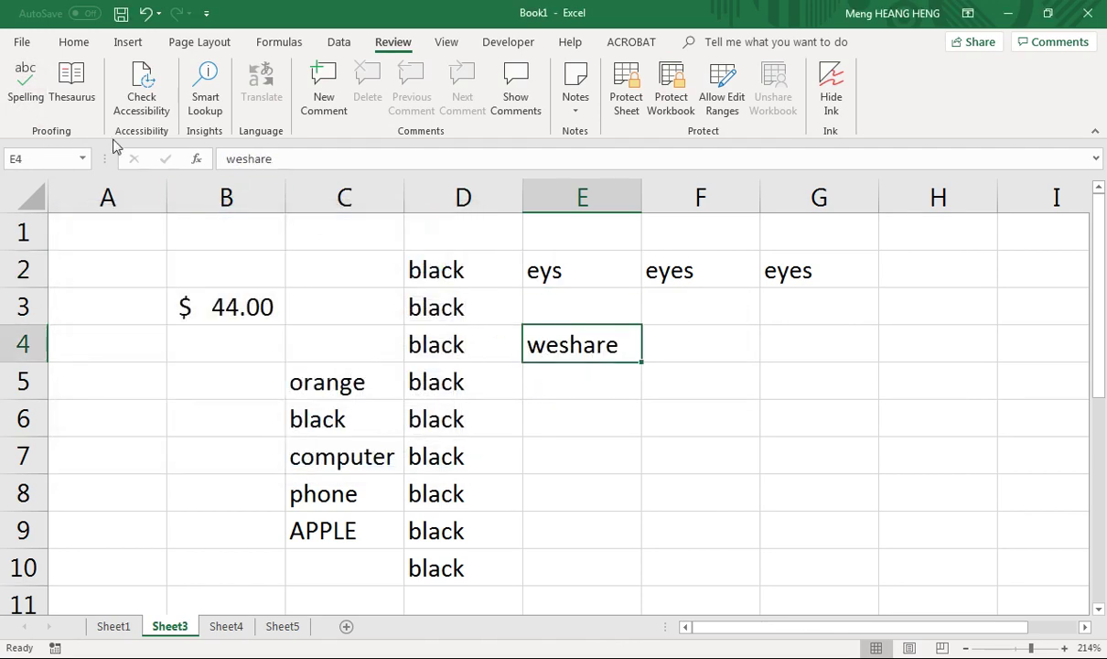
left_click(24, 76)
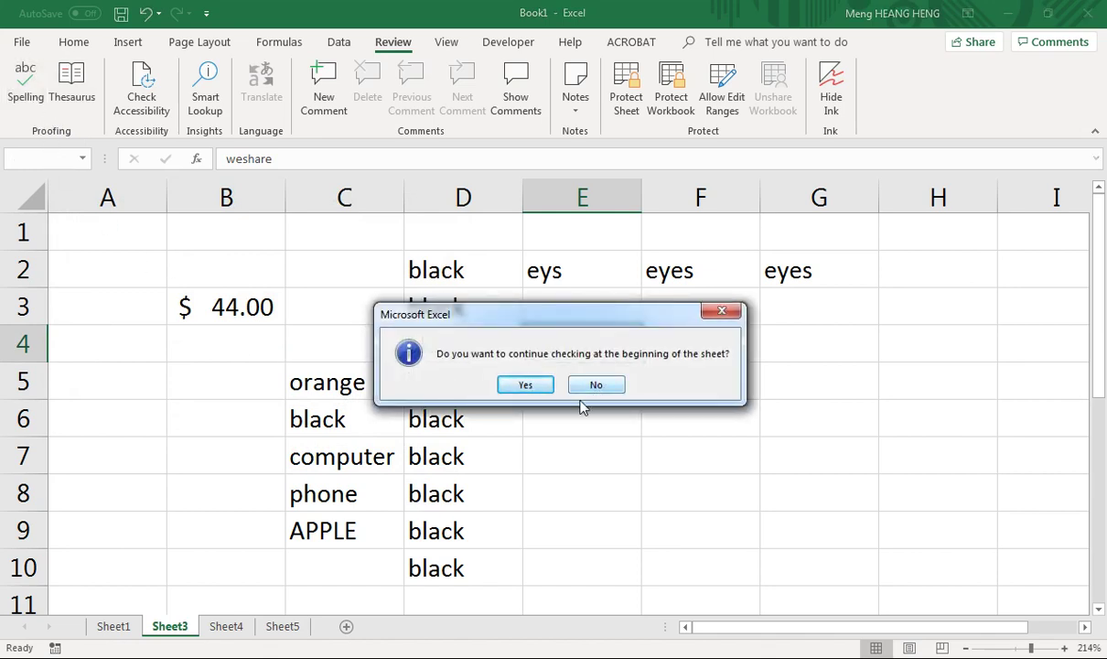
left_click(595, 385)
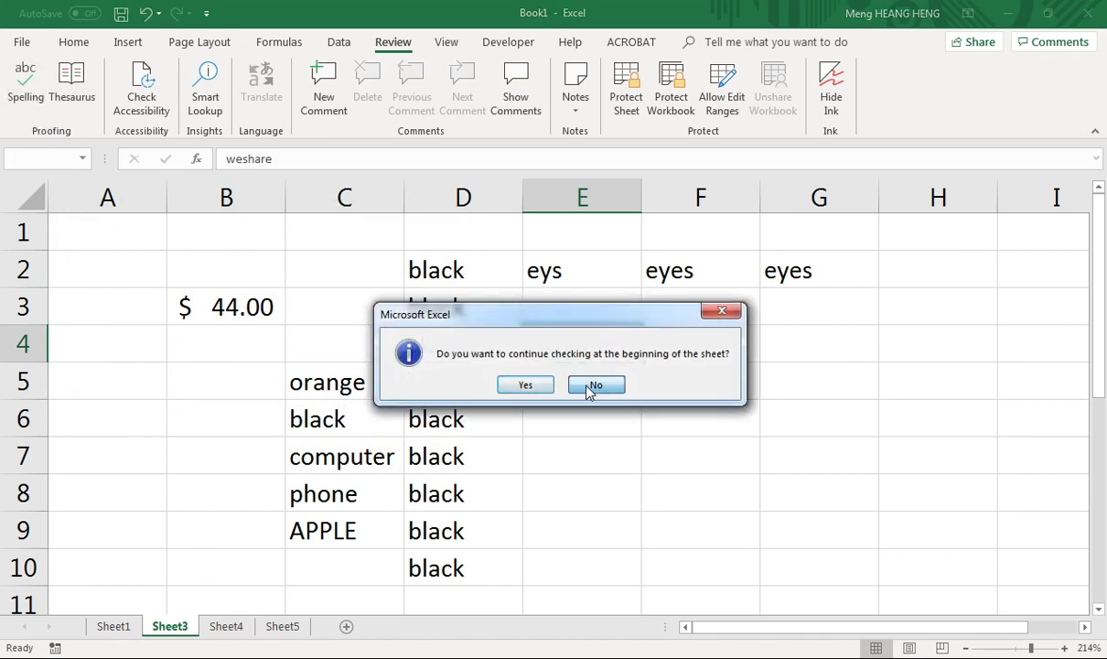
left_click(24, 77)
left_click(519, 384)
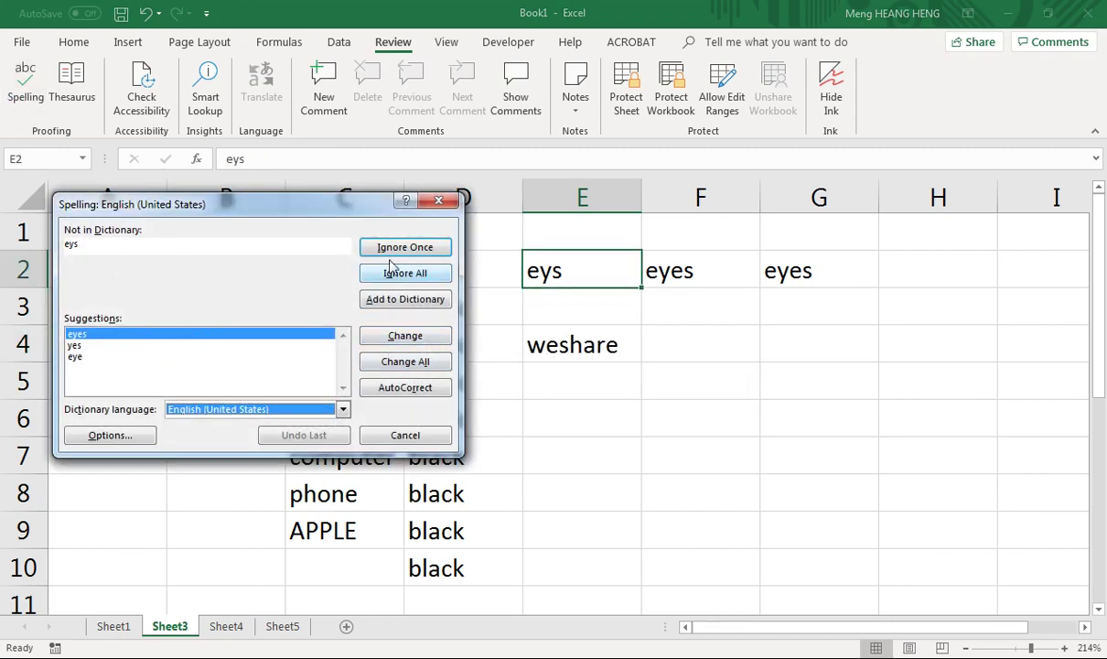
left_click(438, 199)
Save the workbook as Book1.xlsx on the Desktop
left_click(120, 13)
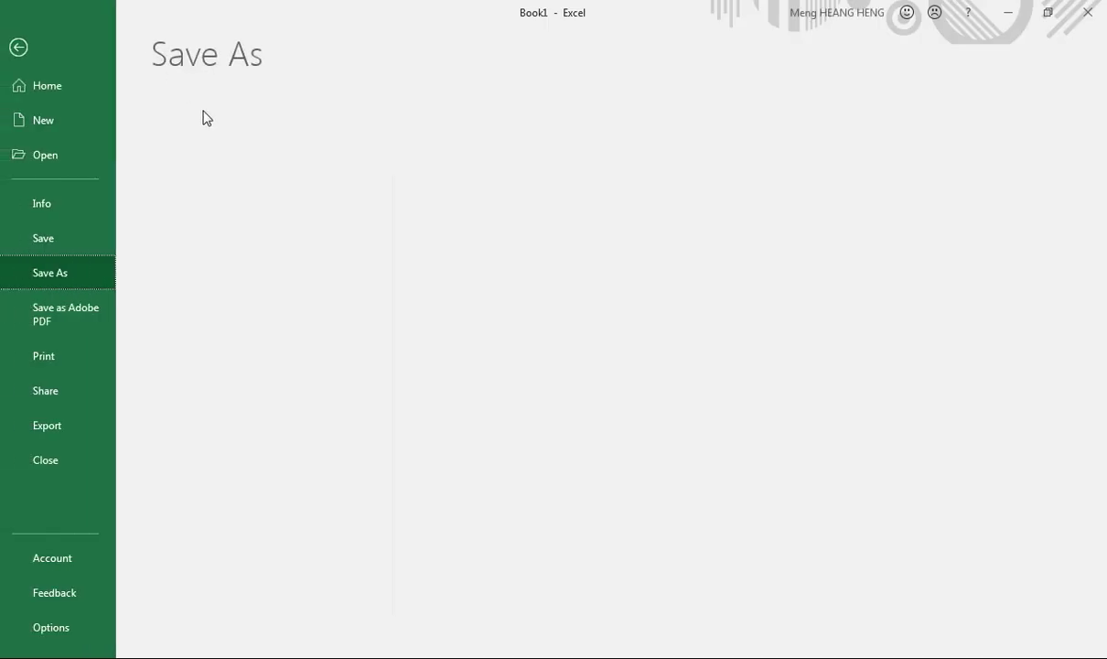
left_click(236, 413)
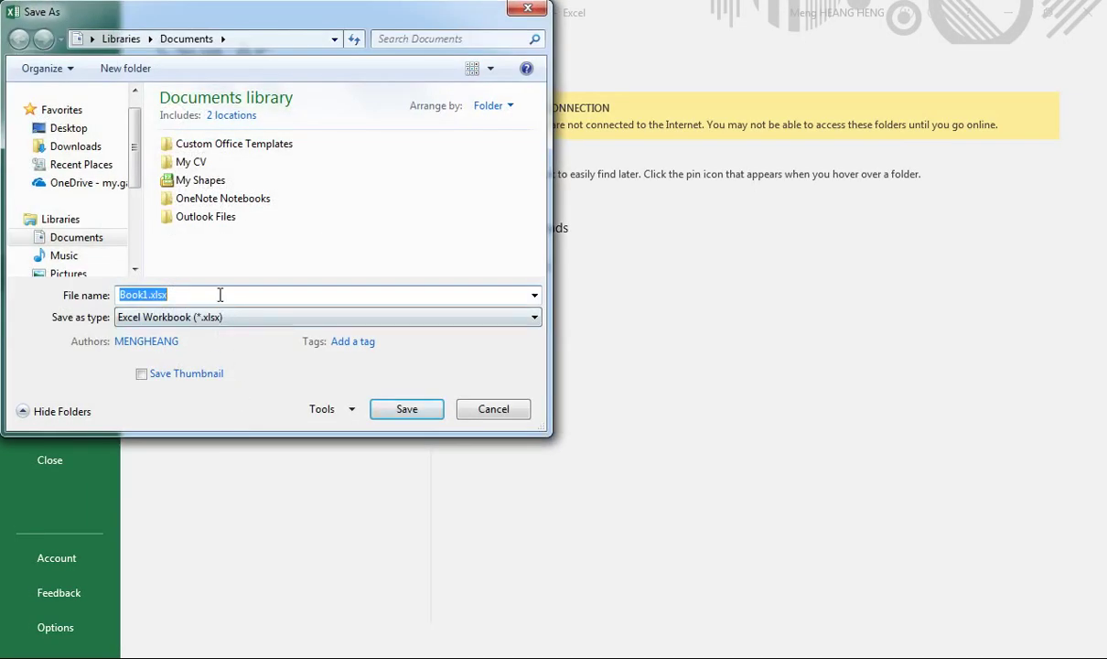
left_click(60, 109)
left_click(68, 128)
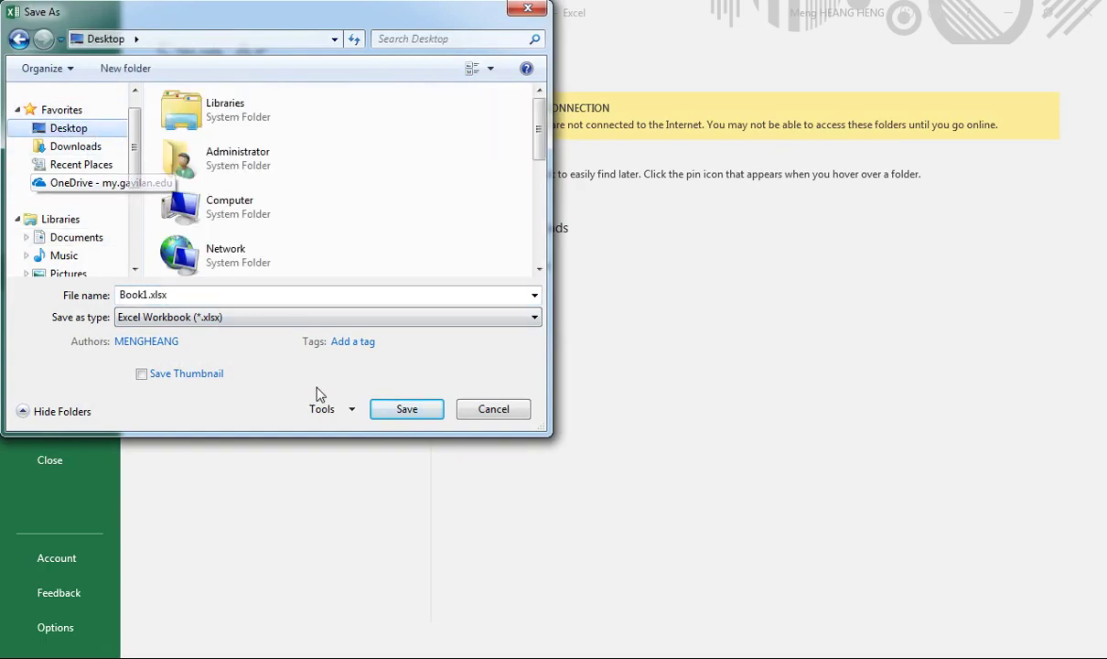
left_click(406, 411)
left_click(529, 334)
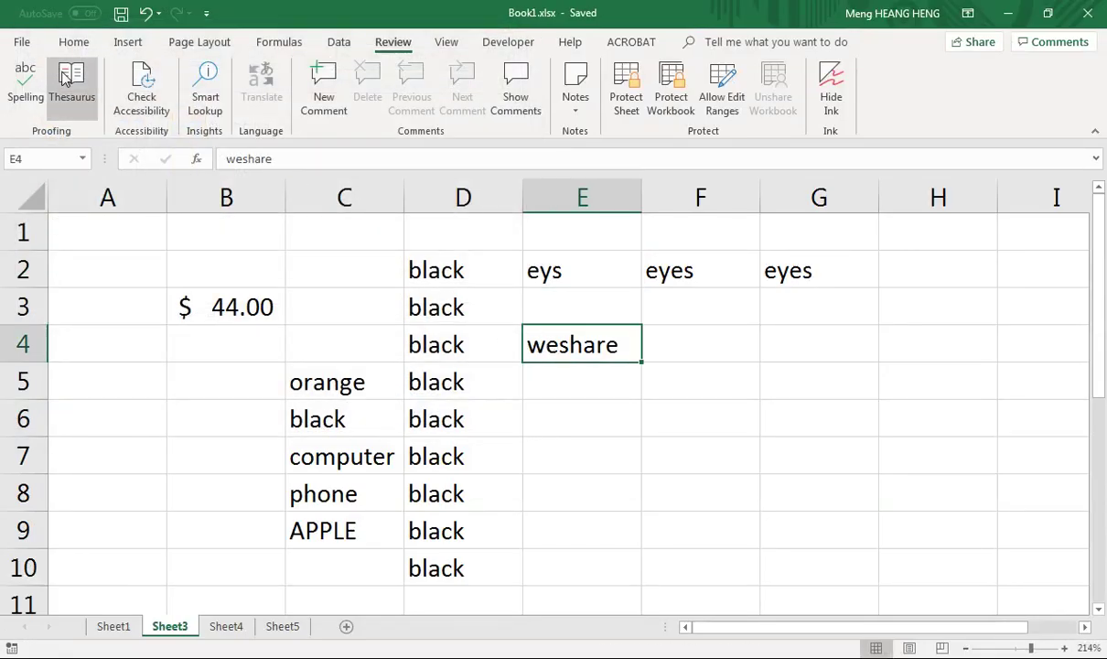
Restart the spelling check from the beginning of the sheet, browse the dictionary languages, and choose English (United Kingdom)
left_click(20, 87)
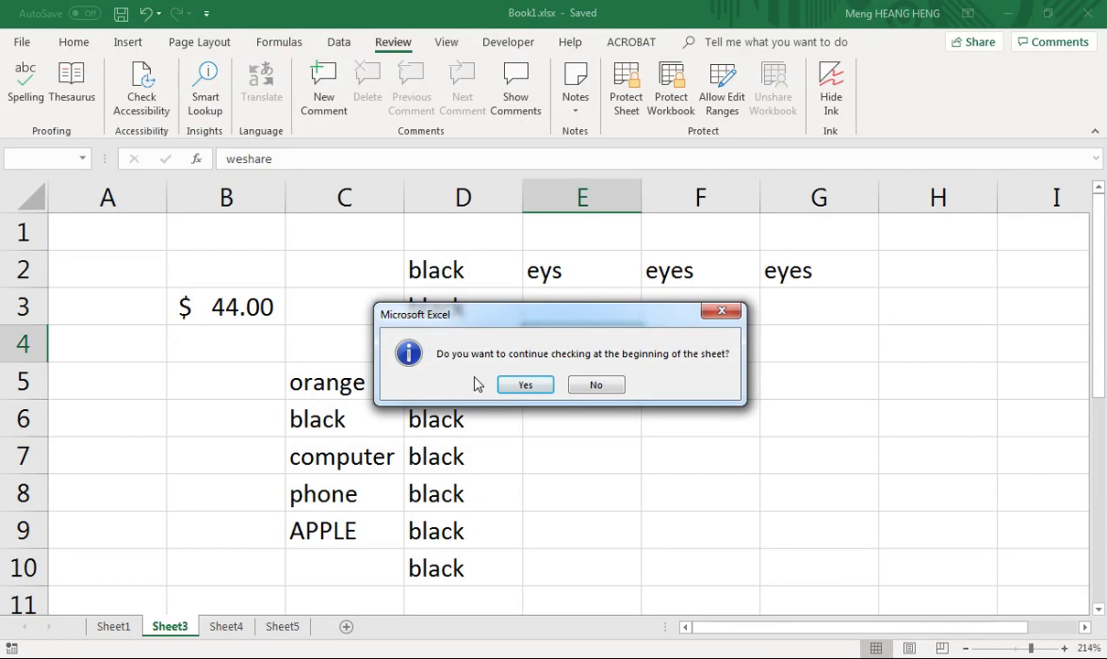
left_click(525, 384)
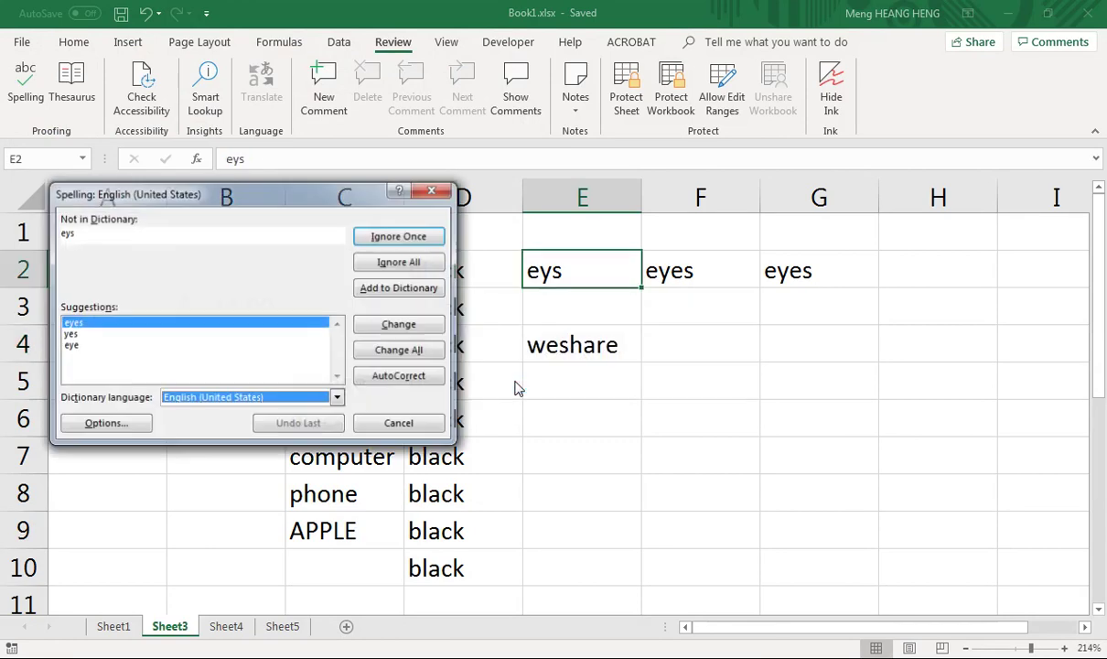
left_click(210, 407)
scroll(283, 452, "down", 3)
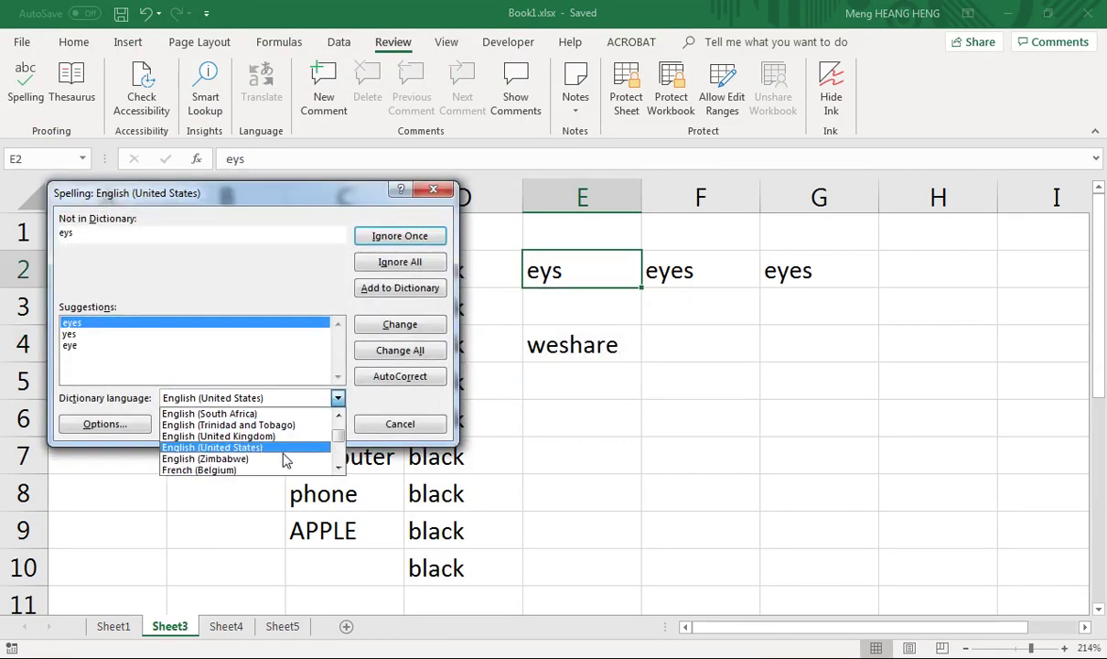
scroll(316, 458, "down", 10)
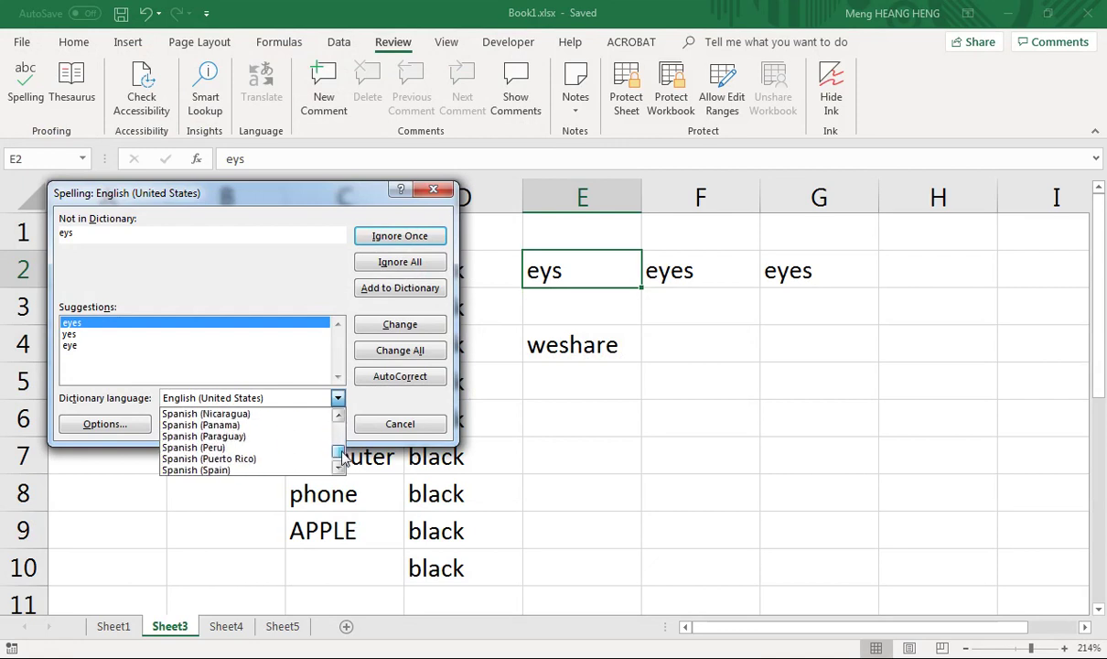
left_click_drag(343, 457, 346, 422)
scroll(294, 452, "down", 6)
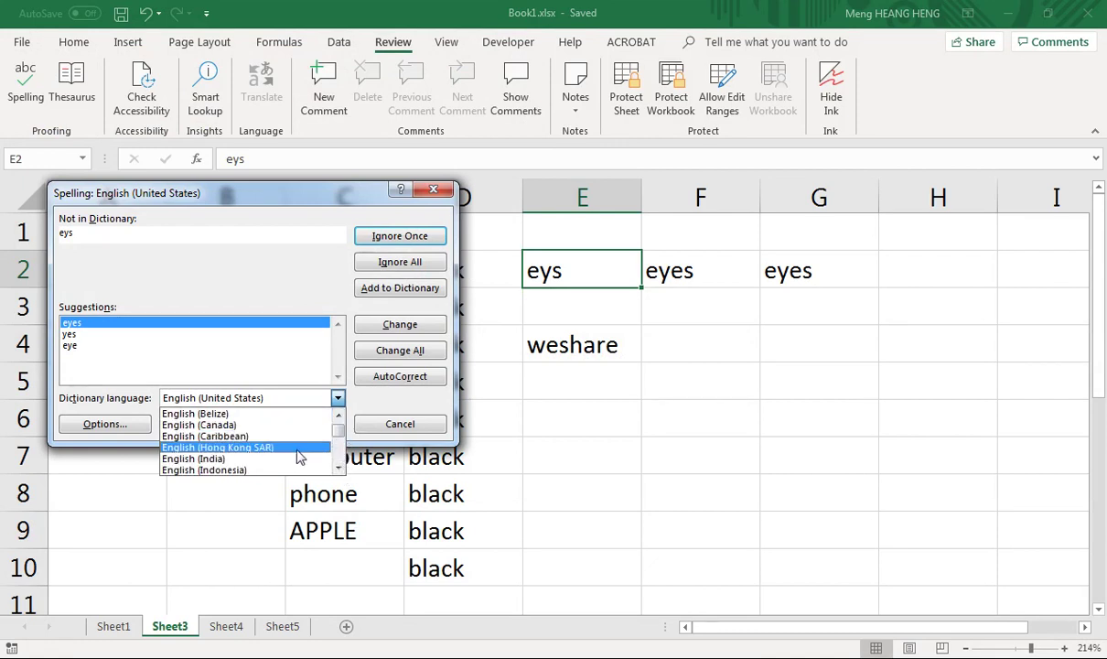
scroll(288, 458, "down", 2)
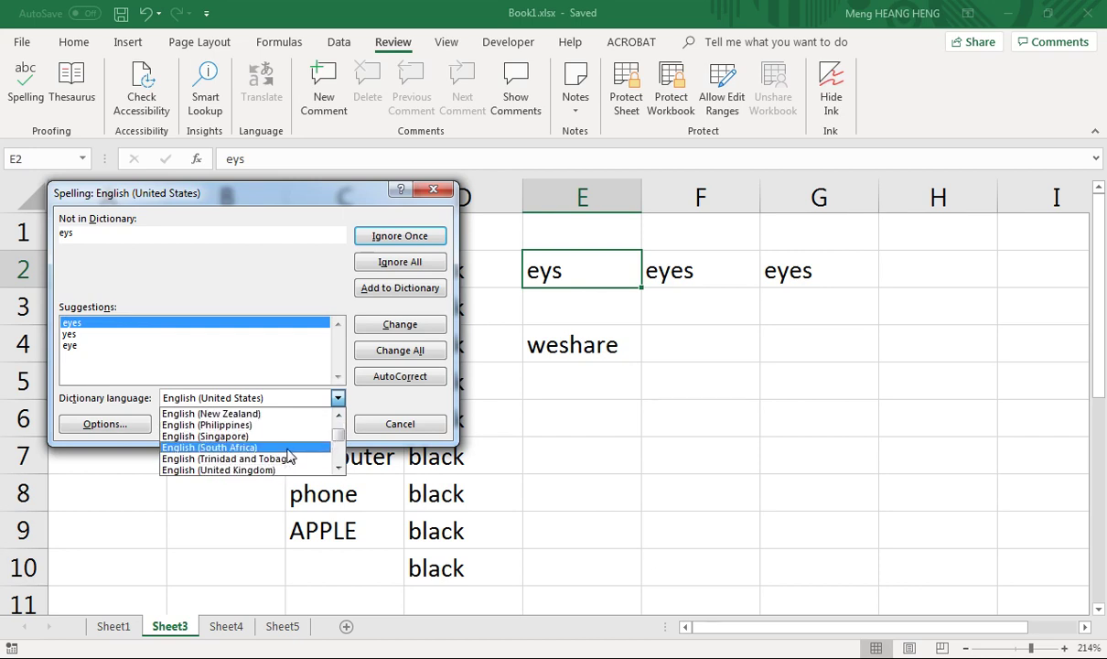
left_click(274, 469)
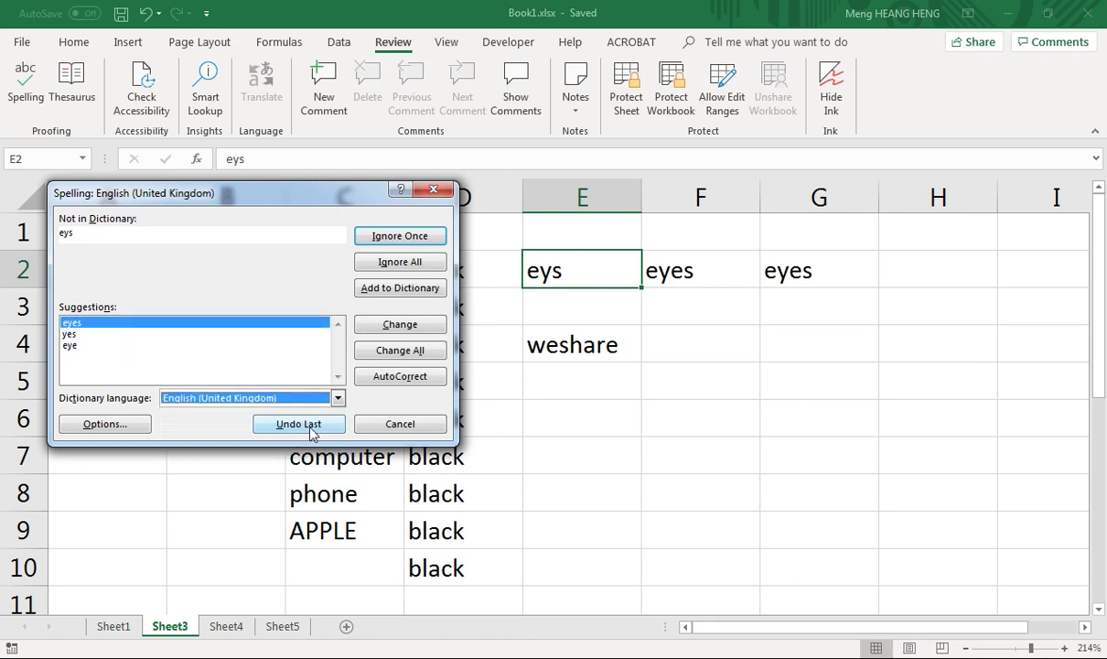
Set the spelling check's dictionary language back to English (United States)
left_click(311, 398)
scroll(311, 430, "down", 1)
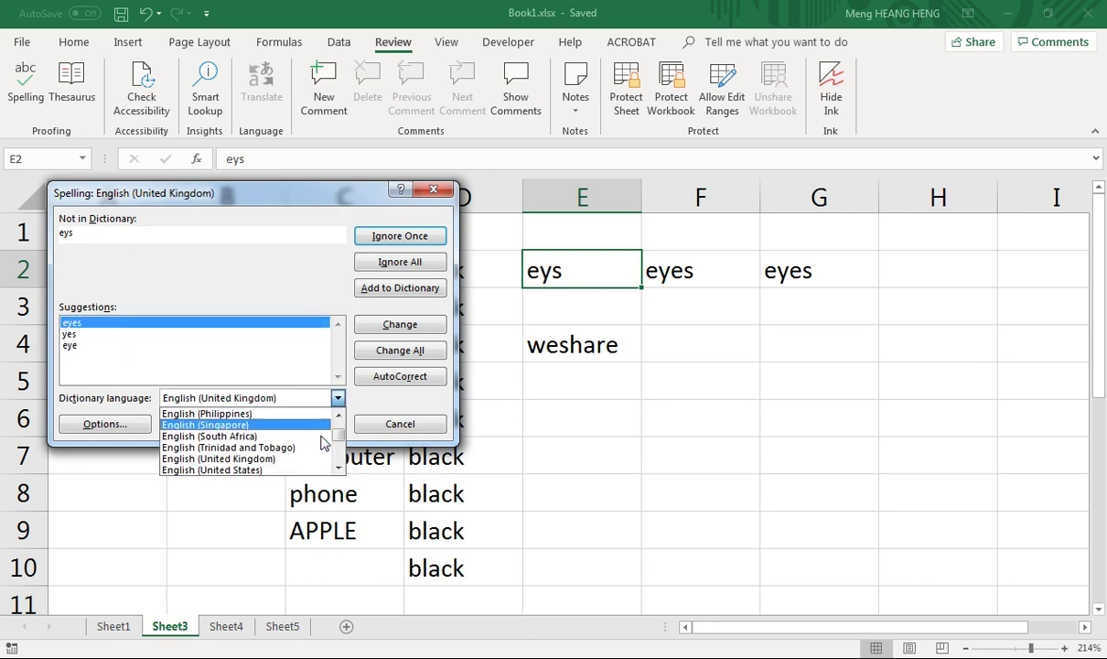
left_click(271, 470)
Select the suggestion "eye" for "eys" in E2, but ignore this occurrence once, finish the spelling check, and return to cell E4
left_click(97, 347)
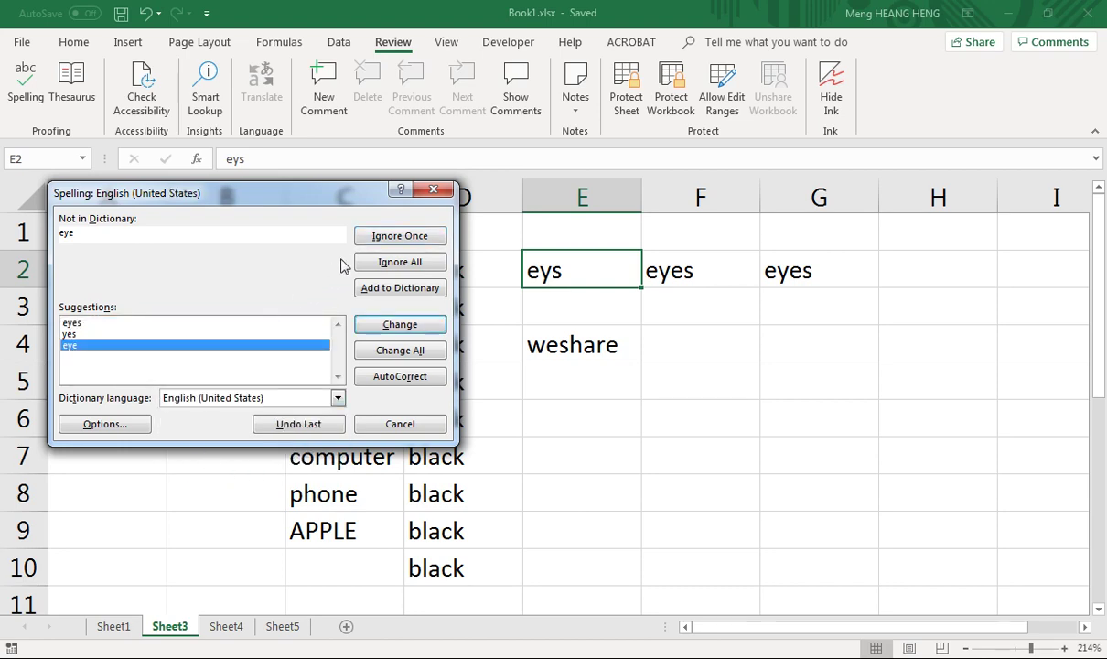
left_click(399, 236)
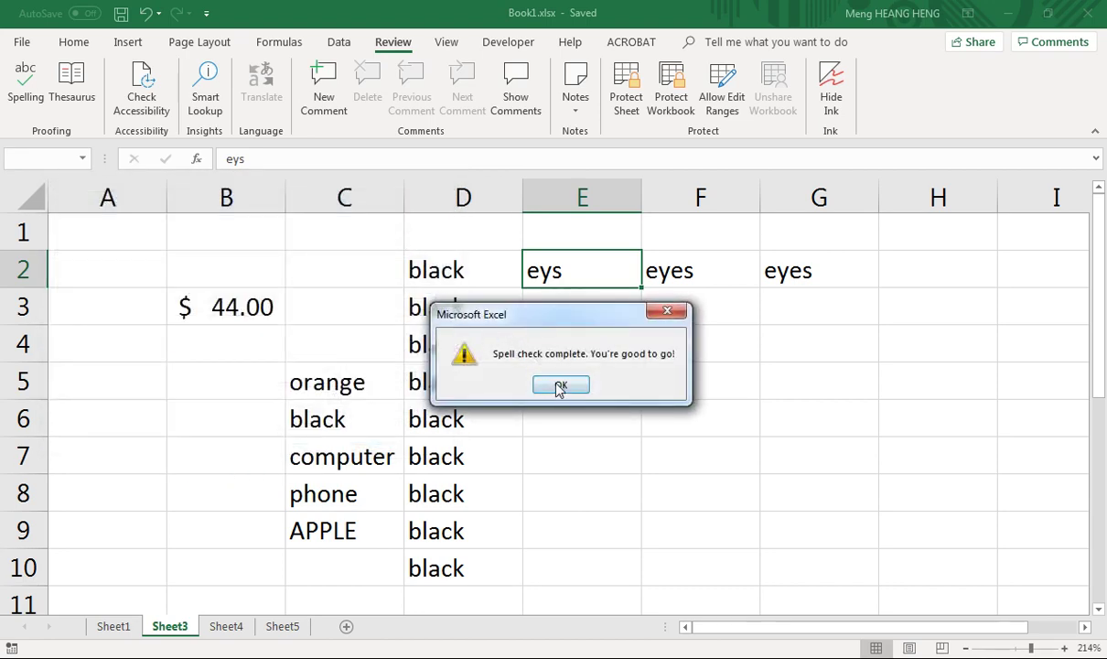
left_click(550, 377)
left_click(566, 344)
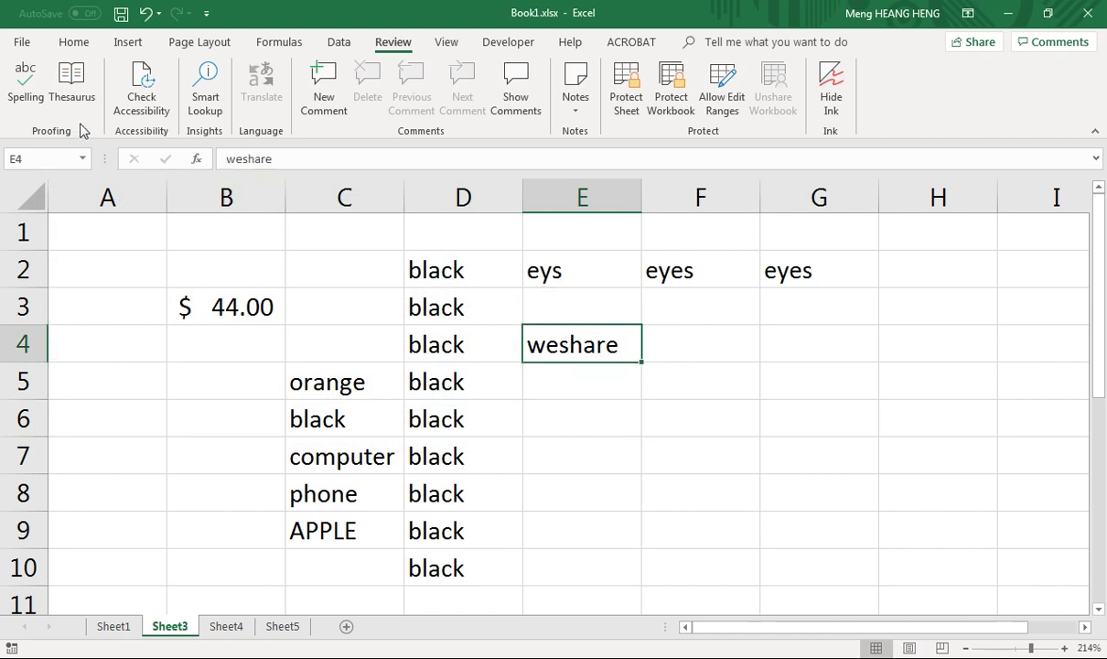
Run the spelling check from the beginning of the sheet, ignore all occurrences of "eys", and close the finished check
left_click(25, 82)
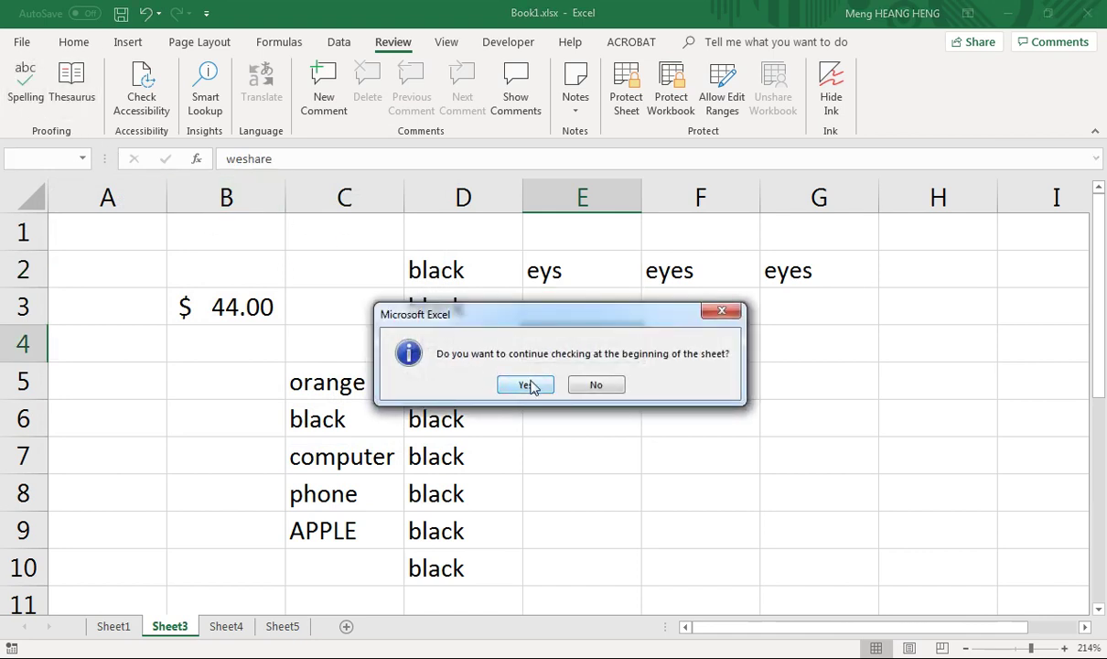
left_click(526, 385)
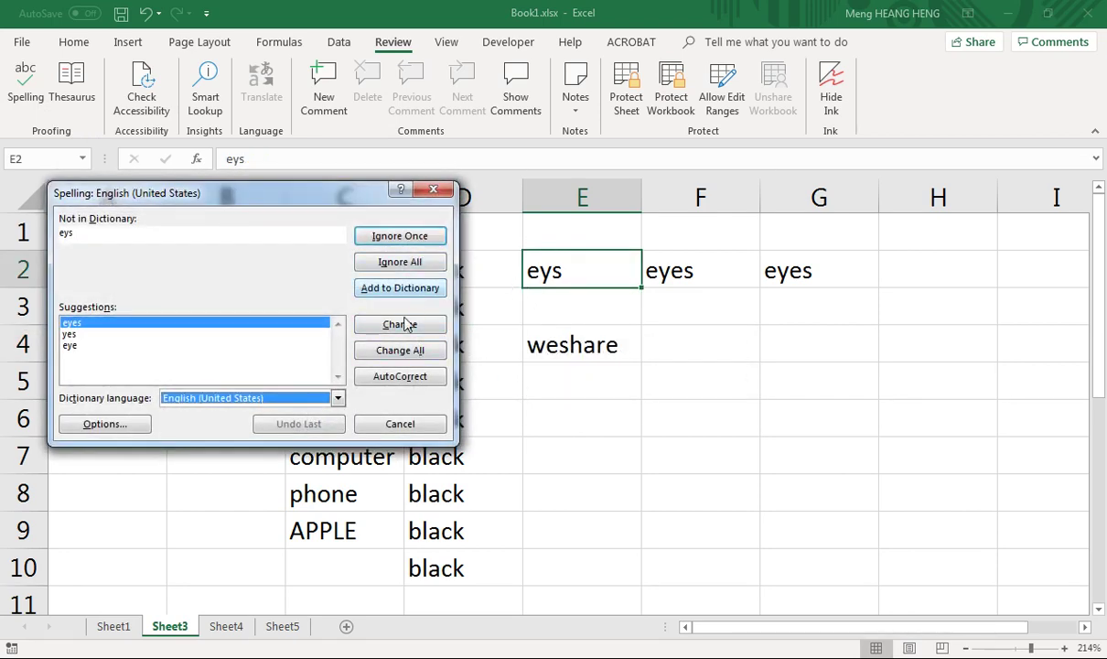
left_click(419, 262)
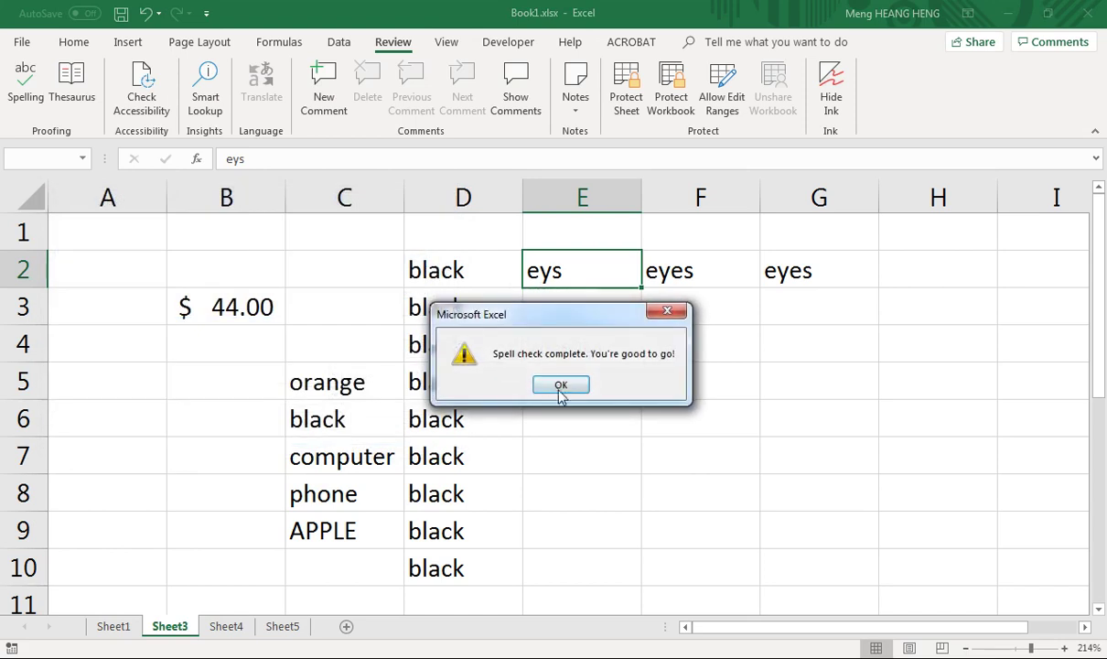
left_click(561, 385)
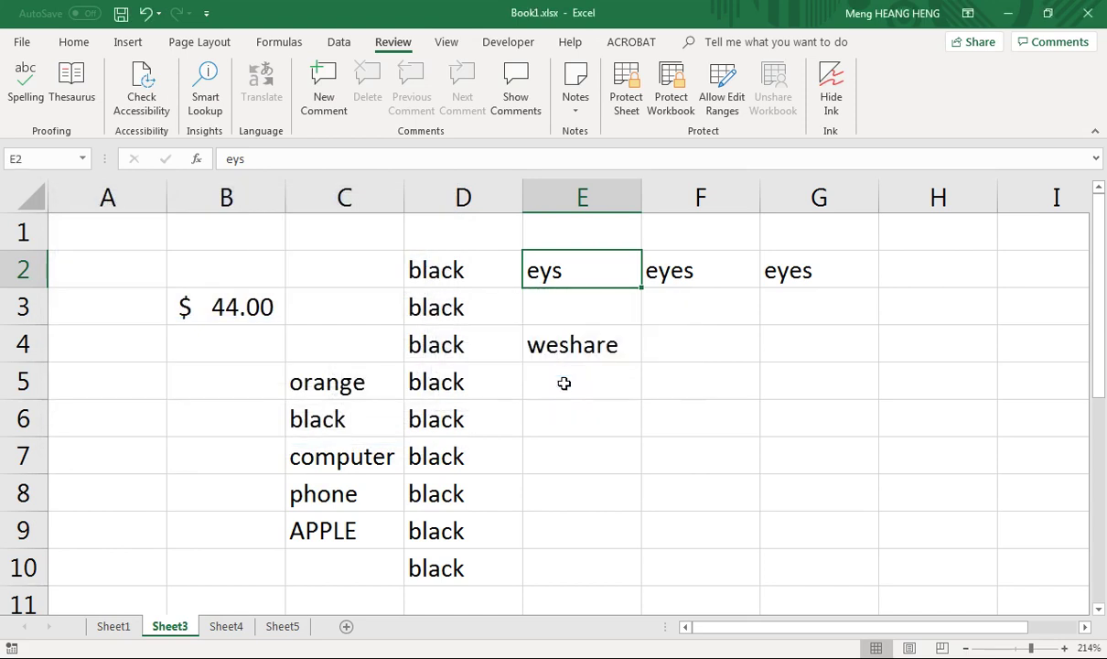
Clear the contents of cell E2 and save the workbook
left_click(565, 293)
left_click(567, 272)
key("BackSpace")
left_click(646, 426)
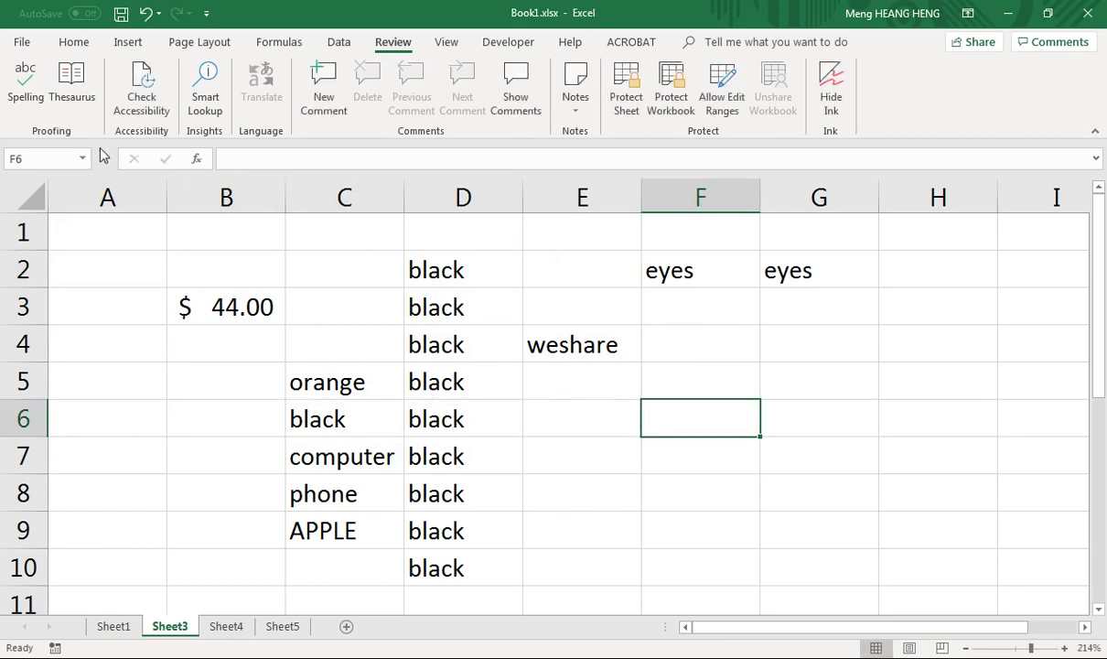
left_click(121, 13)
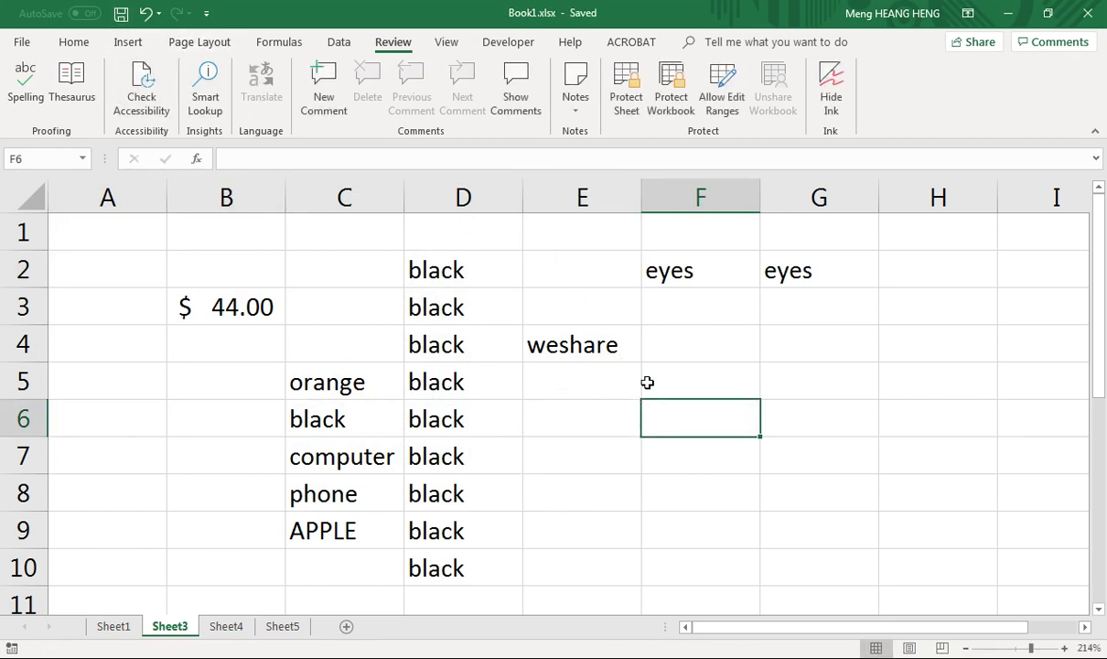
Run the spelling check from E4, continuing at the beginning of the sheet, and cancel a second run
left_click(566, 347)
left_click(24, 83)
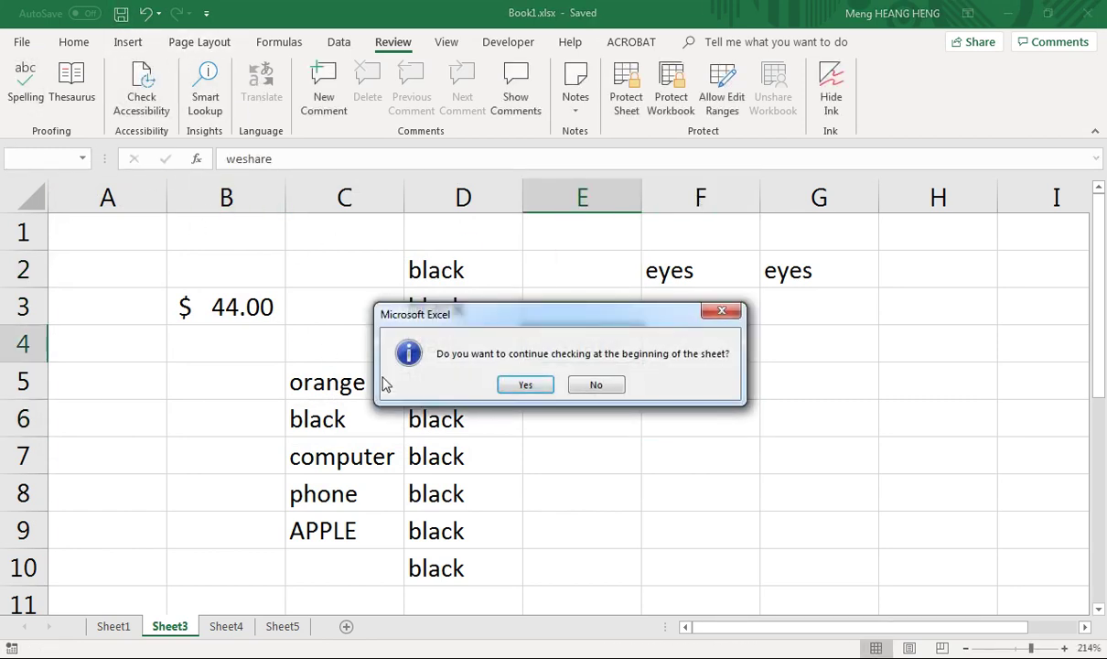
left_click(525, 385)
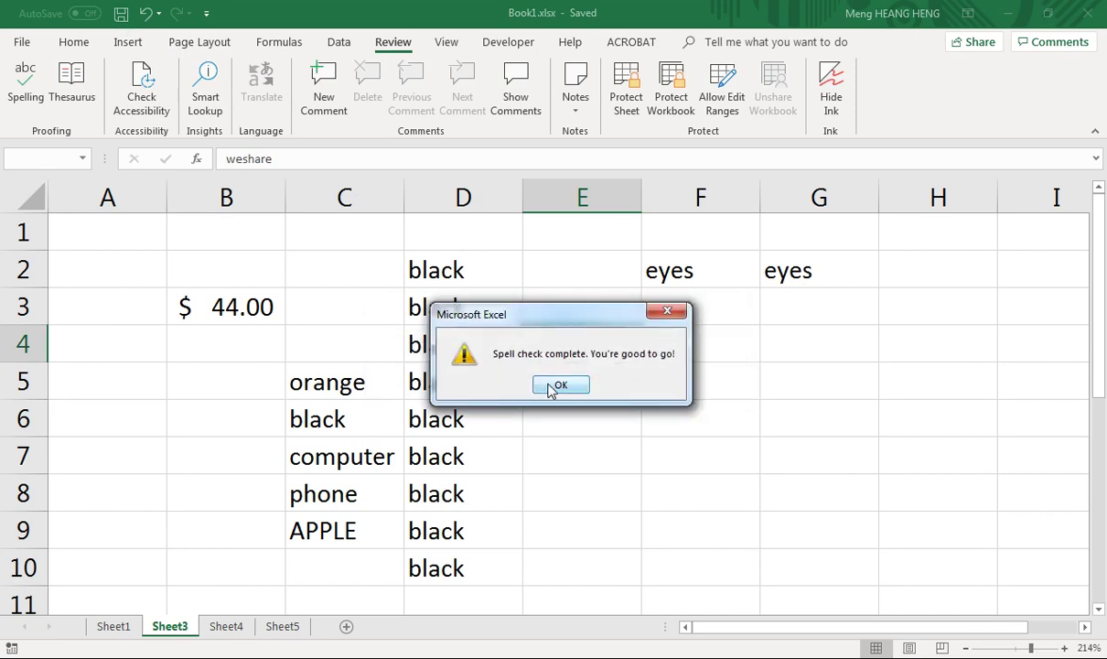
left_click(556, 382)
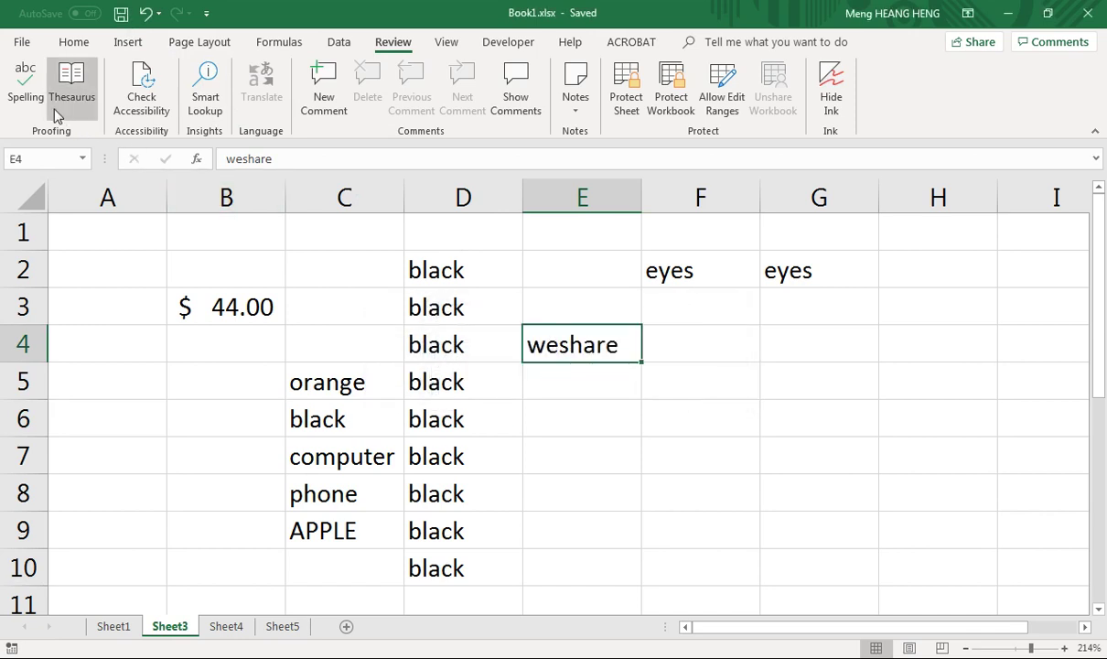
left_click(28, 87)
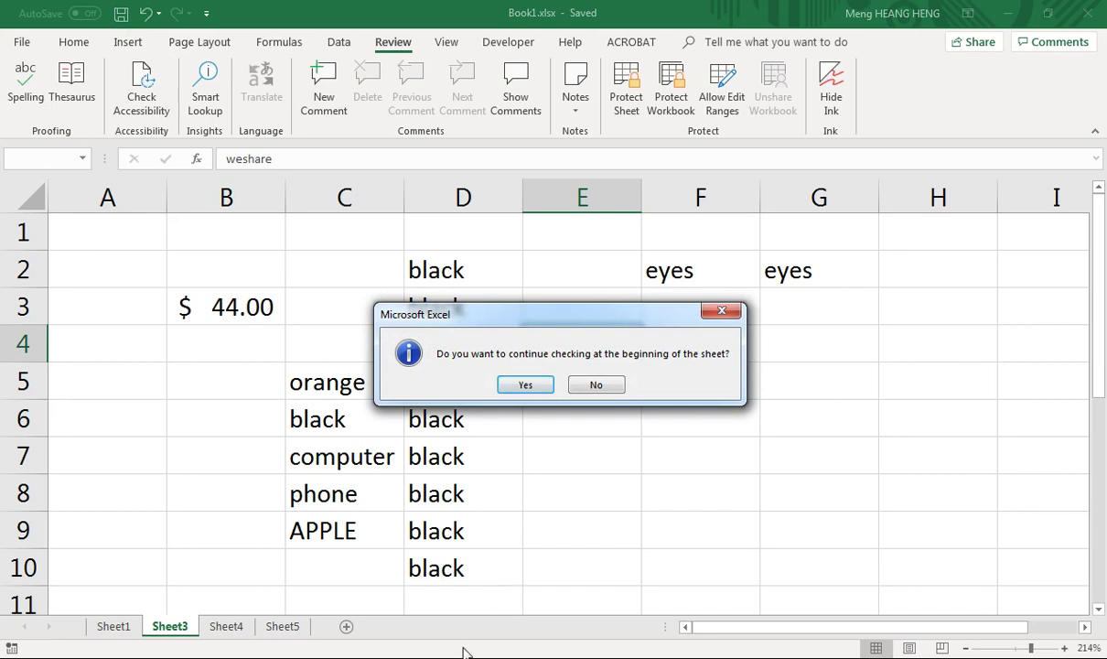
key("Escape")
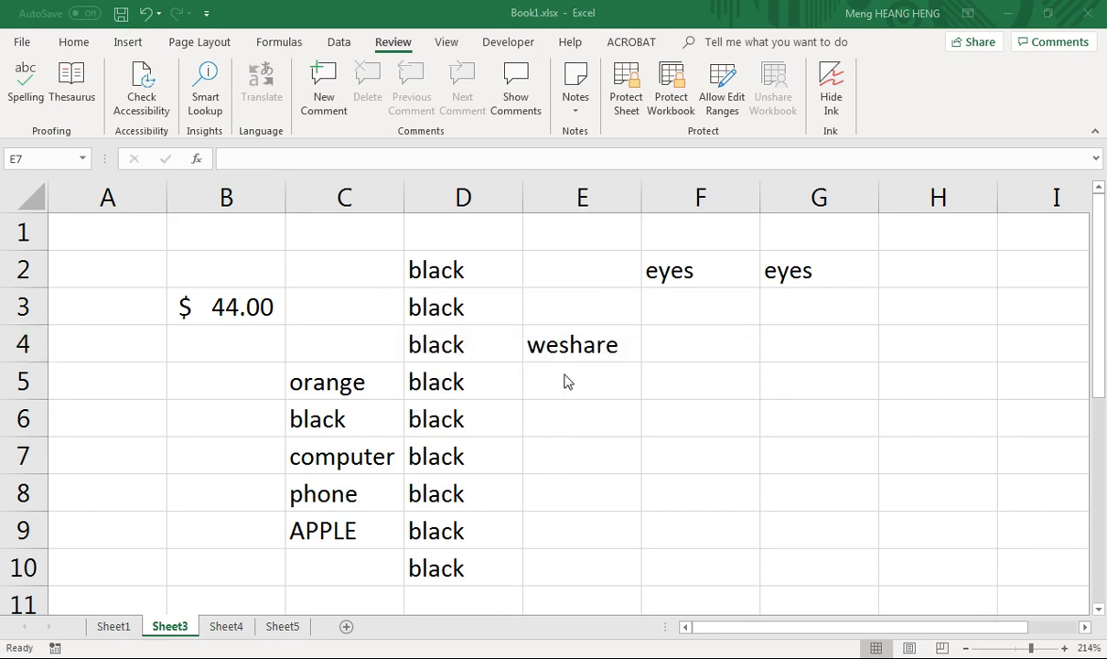
Save the workbook and check the spelling from E4 again, continuing at the beginning of the sheet
left_click(570, 344)
left_click(121, 13)
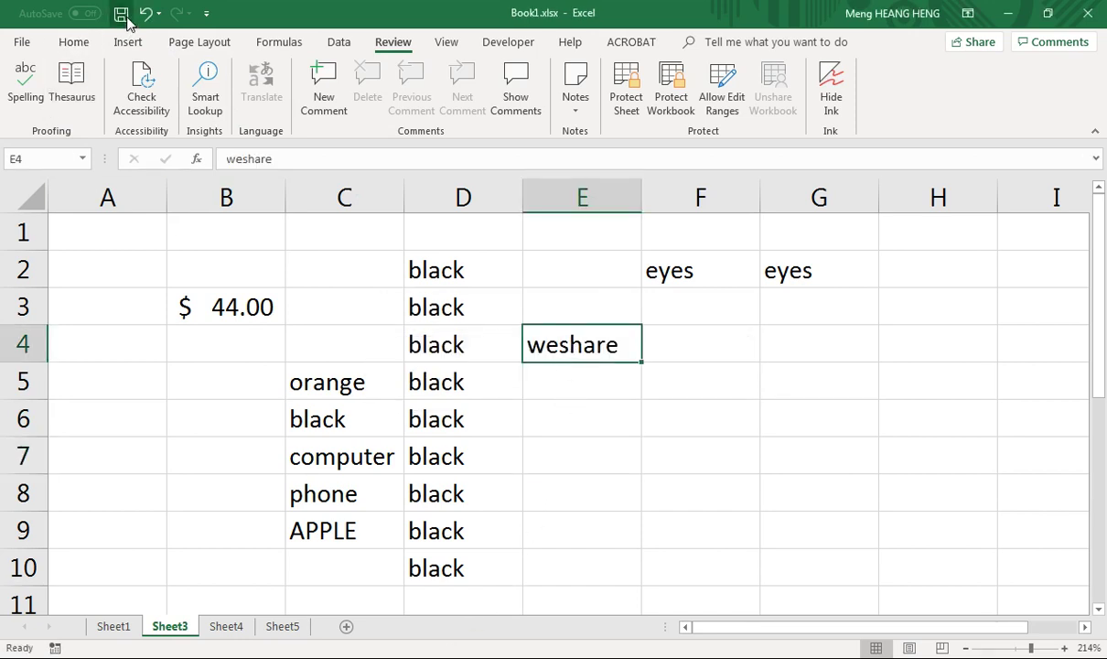
left_click(20, 90)
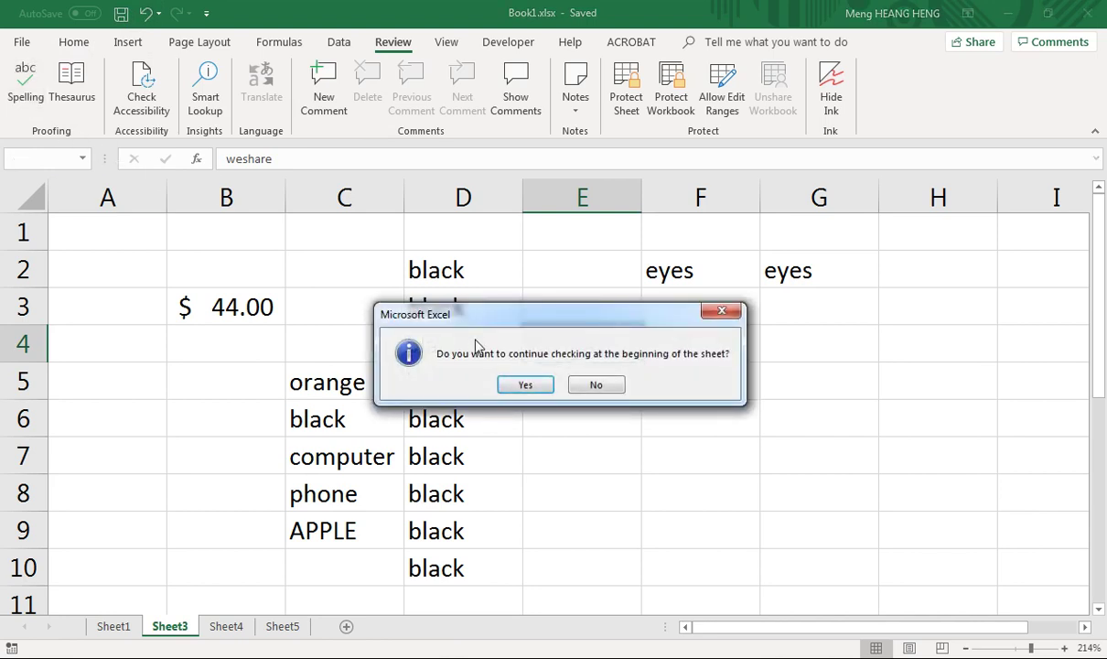
left_click(524, 385)
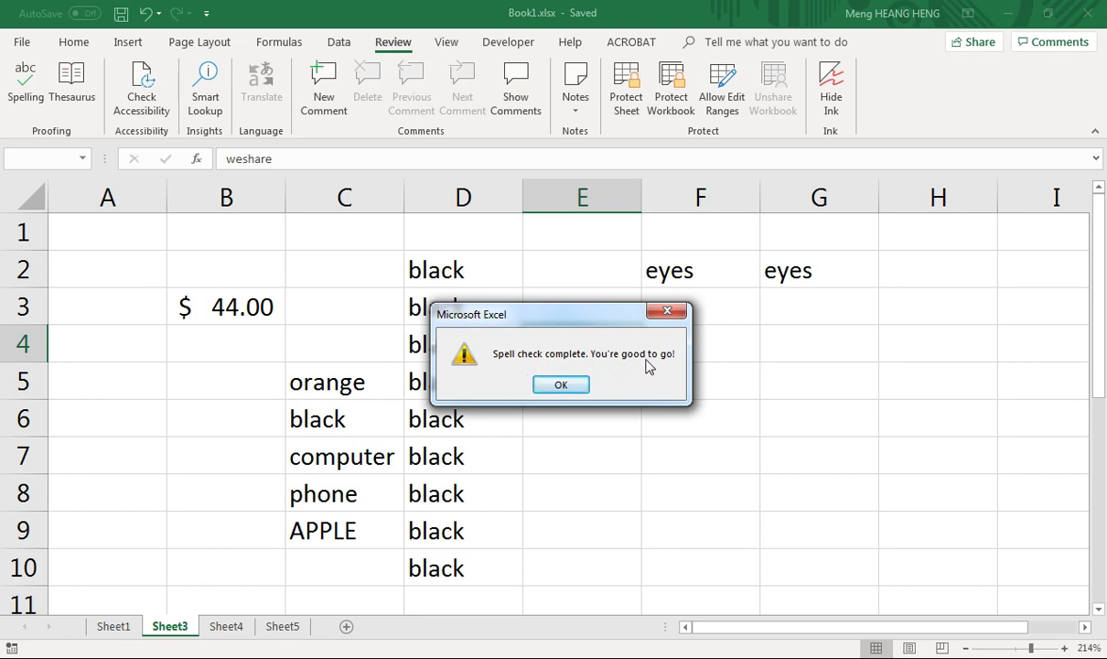
left_click(558, 384)
left_click(247, 292)
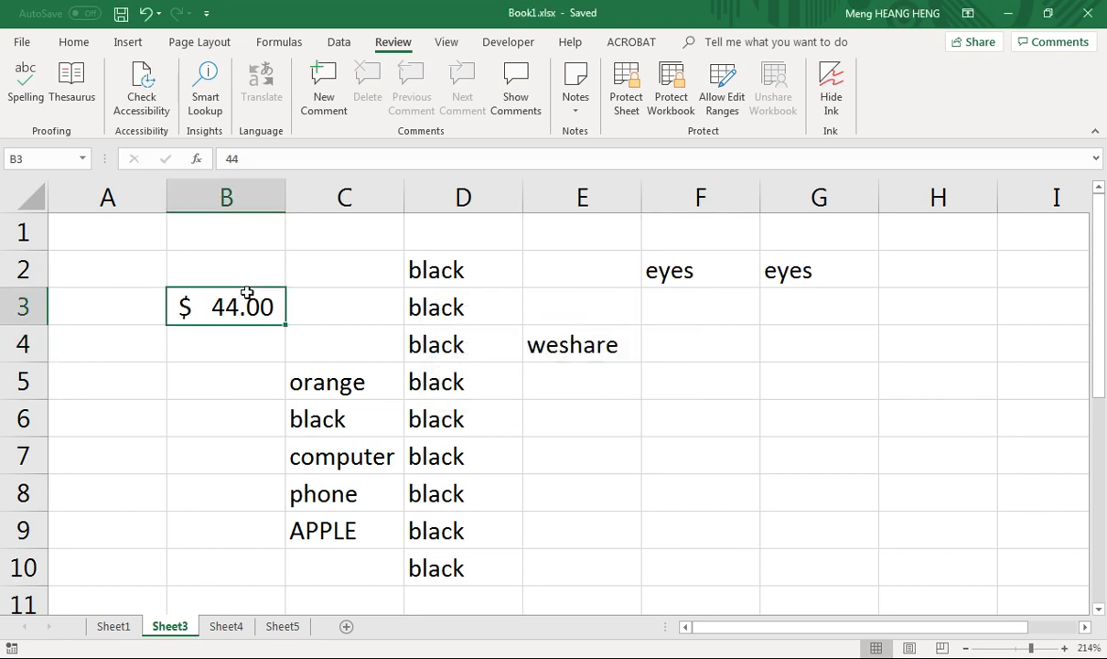
left_click(451, 271)
left_click(471, 387)
left_click(539, 346)
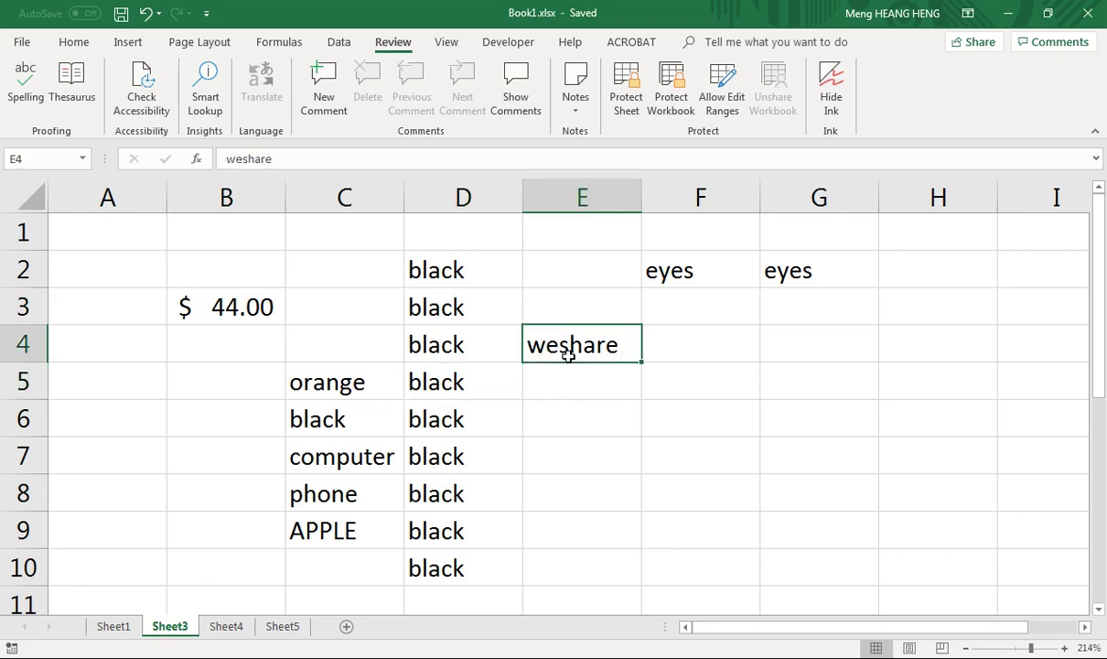
Edit the word in cell E4 to read "weshares"
double_click(635, 348)
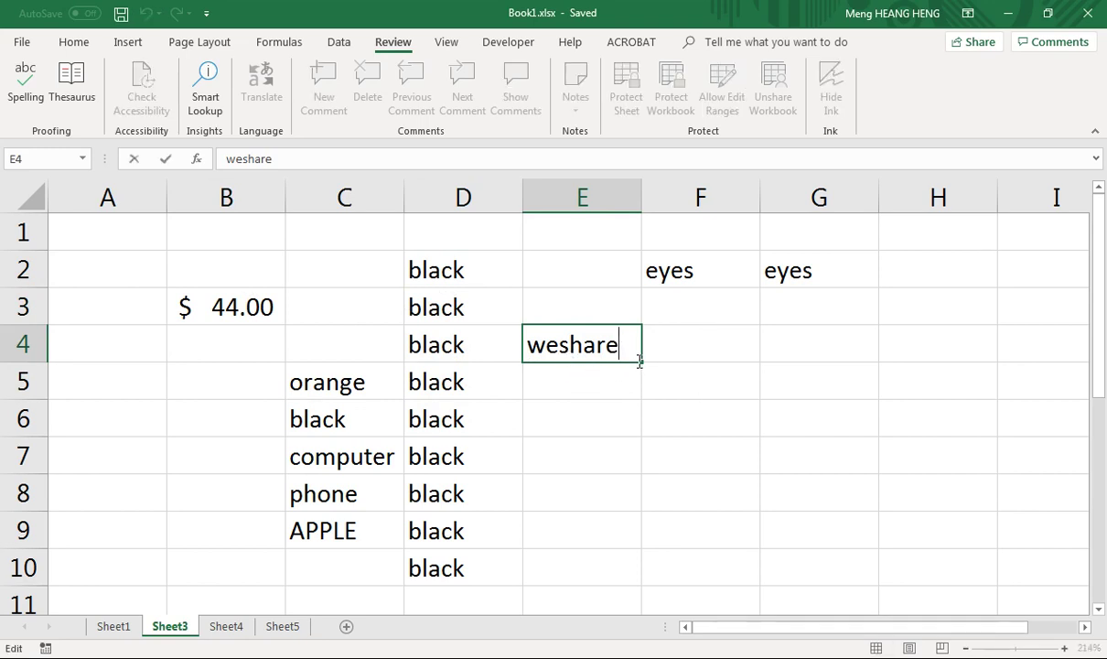
type("s")
key("Return")
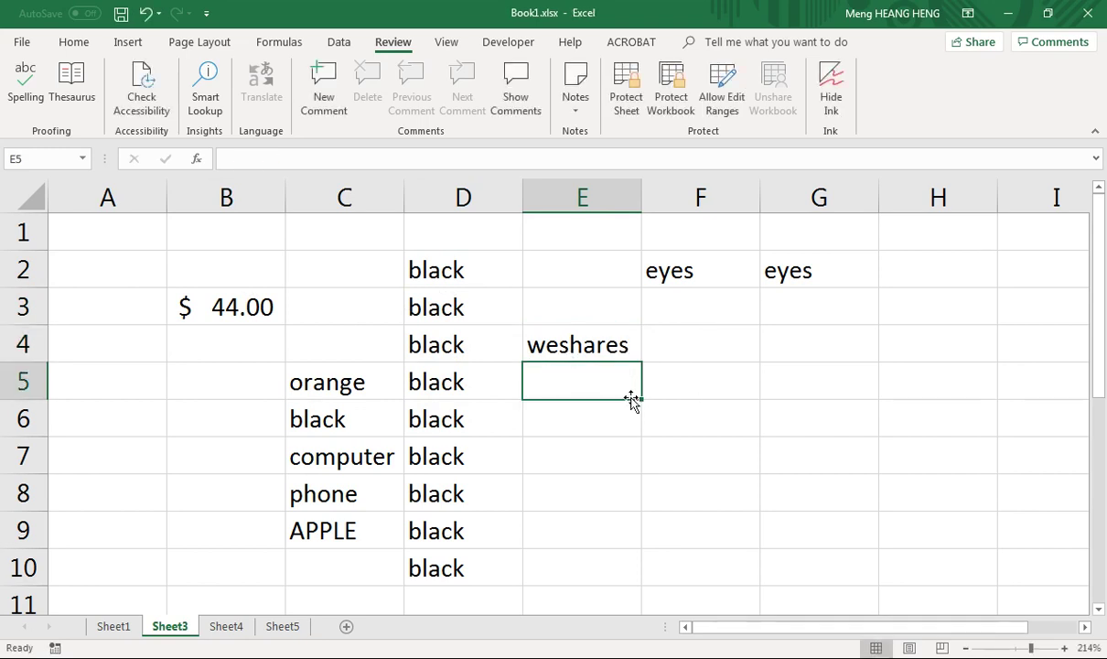
Run the spelling check, change "weshares" in E4 to the suggestion "weshare", and save the workbook
left_click(25, 78)
left_click(525, 383)
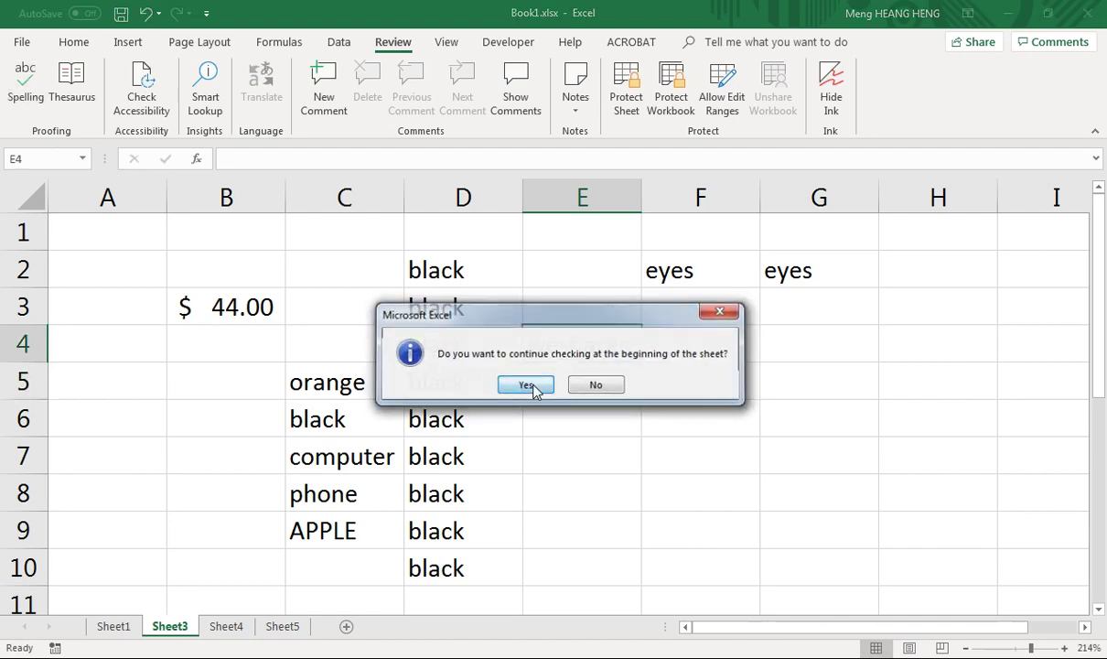
left_click(88, 324)
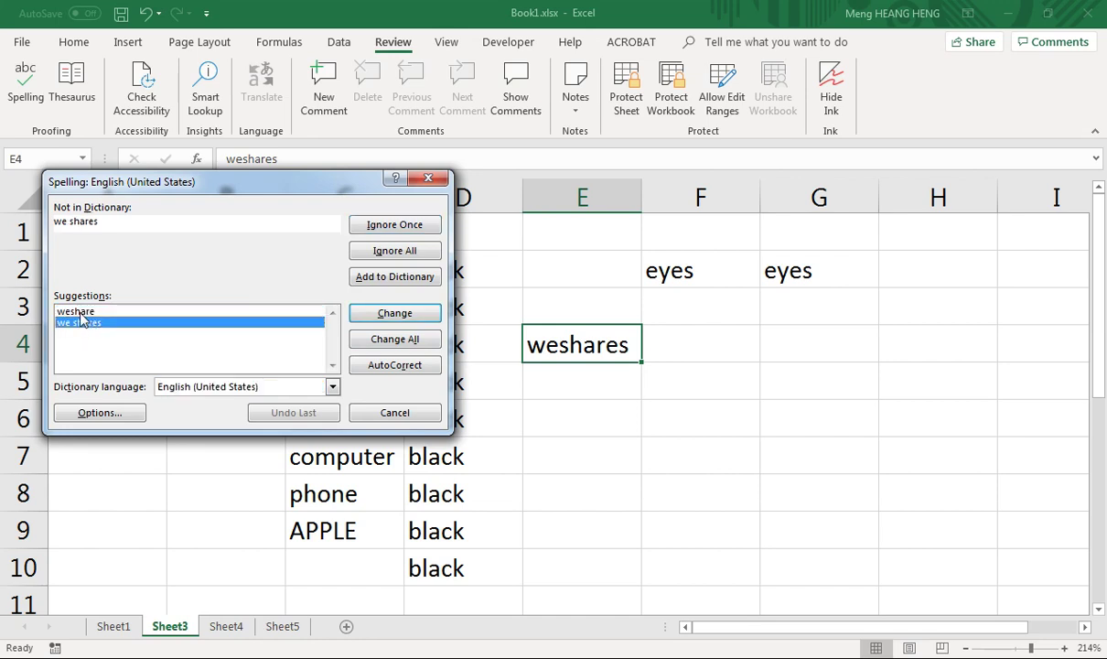
left_click(82, 312)
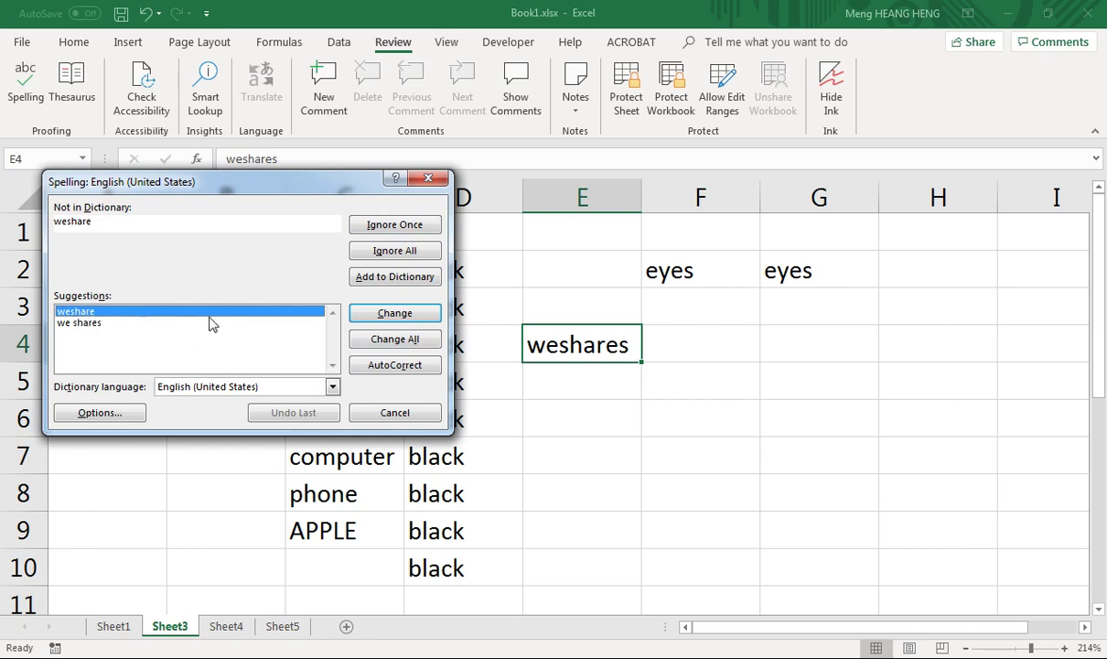
left_click(419, 313)
left_click(576, 385)
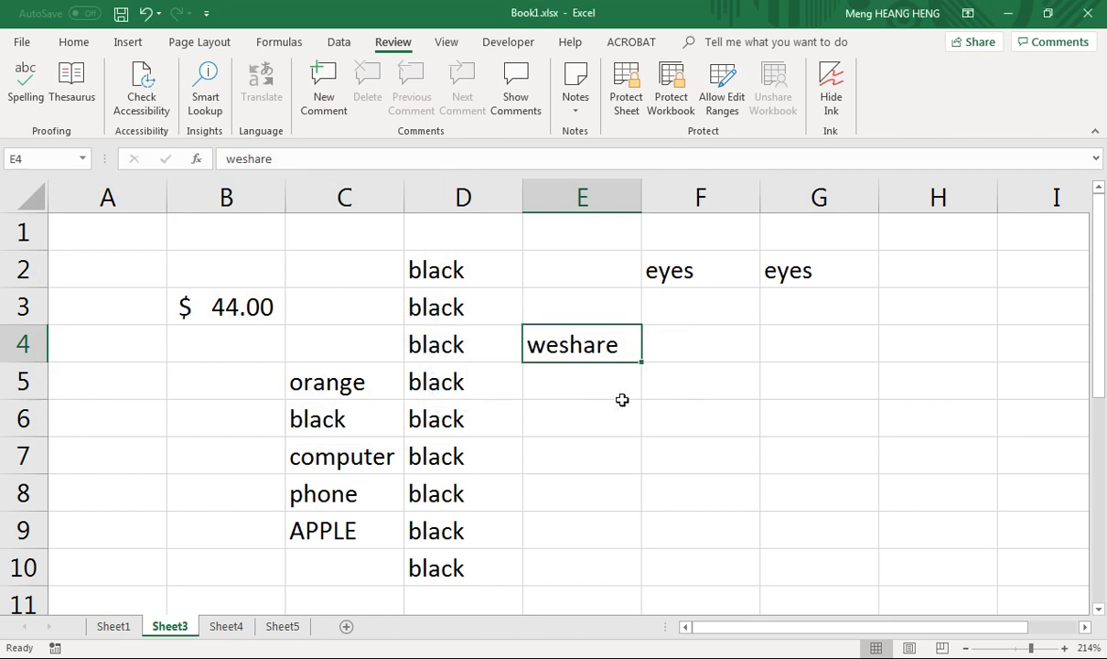
left_click(620, 404)
left_click(120, 12)
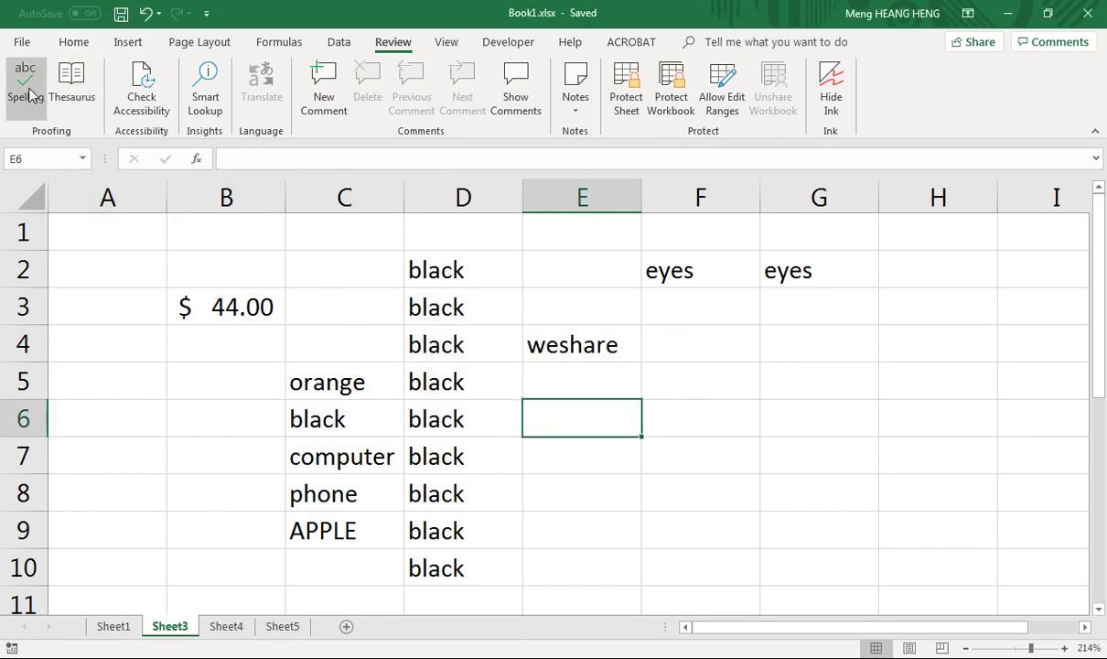
Check the spelling from E6, continuing at the beginning of the sheet, and close the finished check
left_click(25, 84)
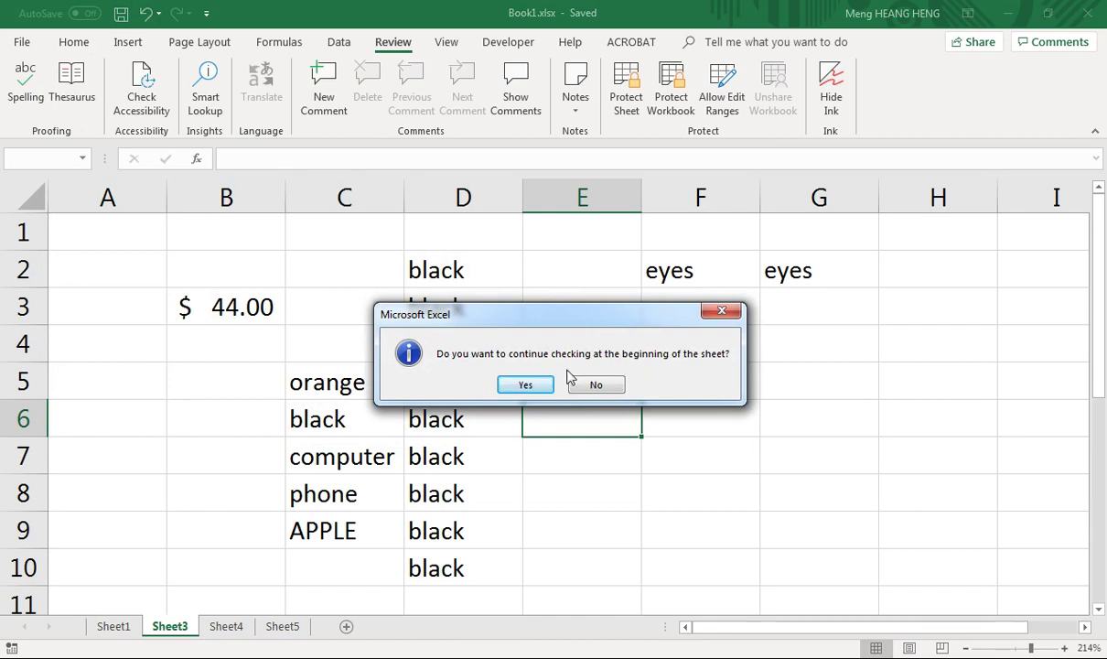
left_click(539, 384)
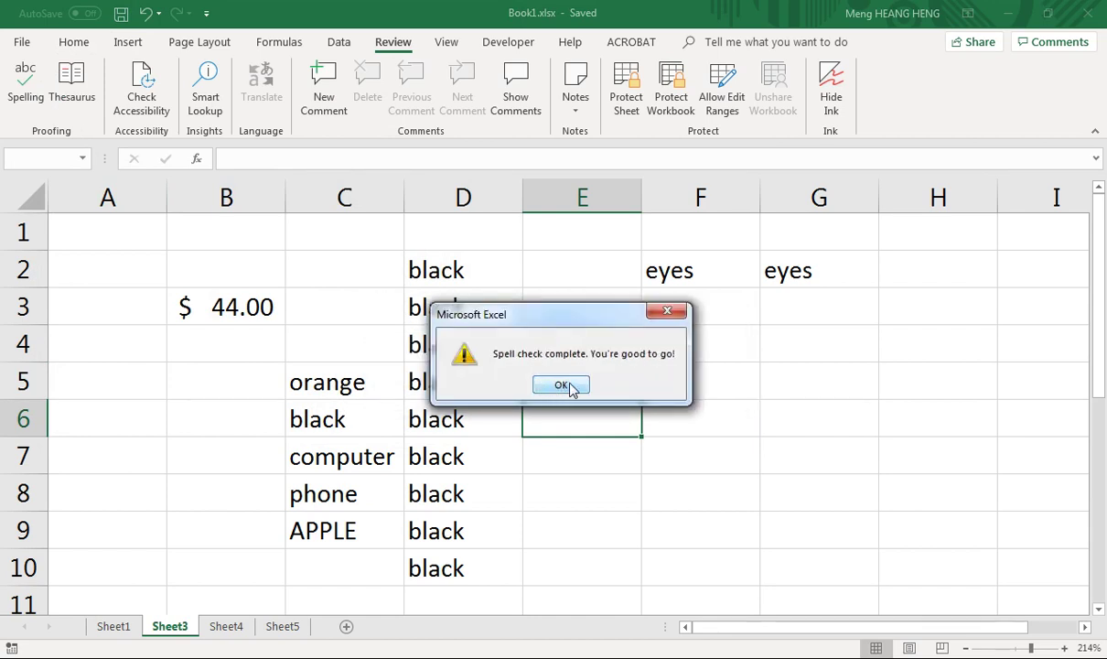
left_click(561, 385)
left_click_drag(155, 257, 792, 599)
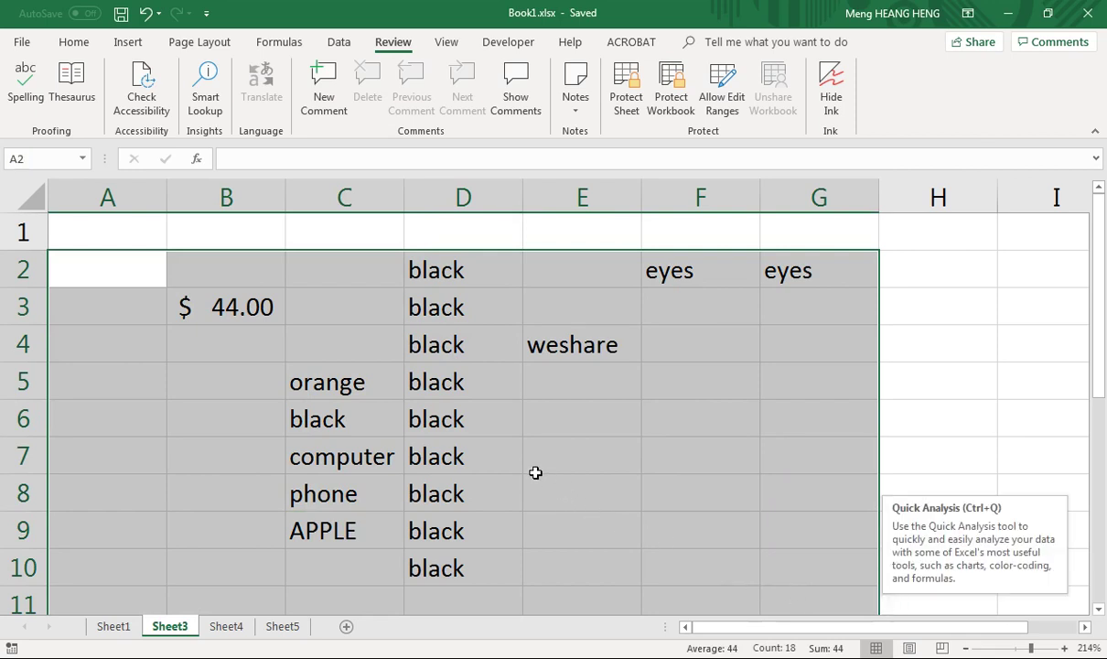
left_click(556, 385)
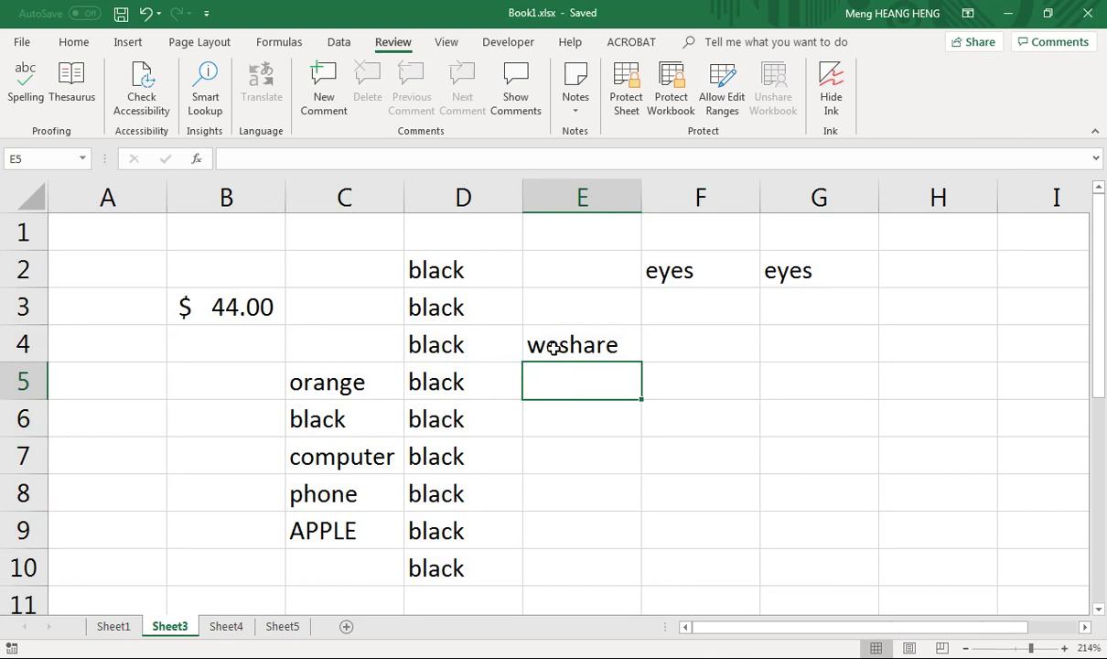
left_click(553, 349)
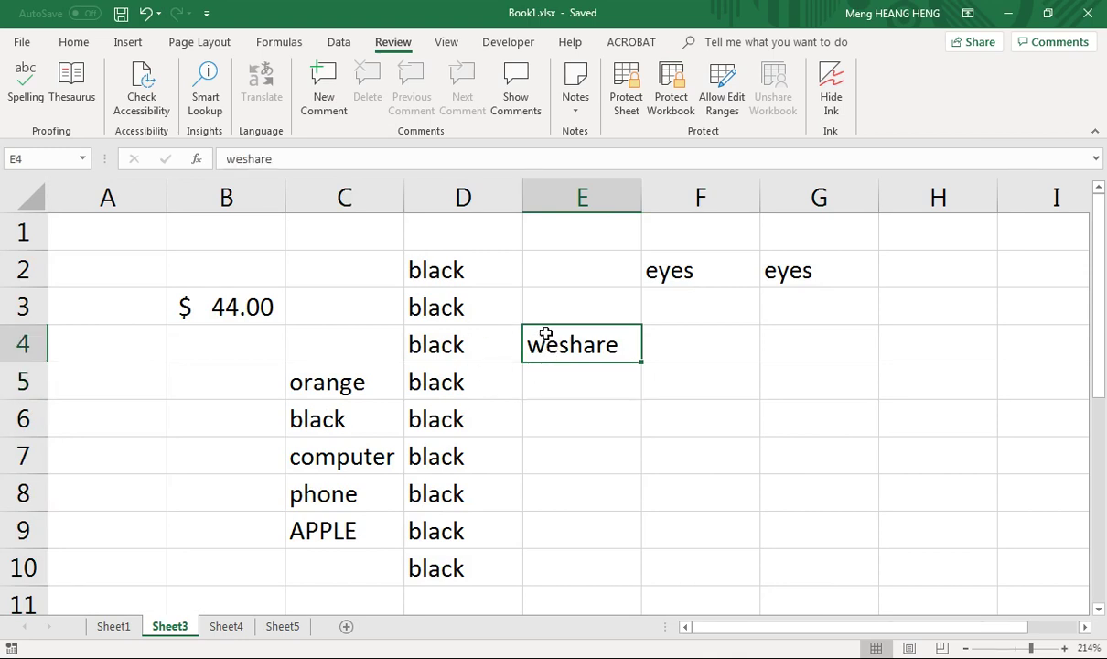
left_click(677, 445)
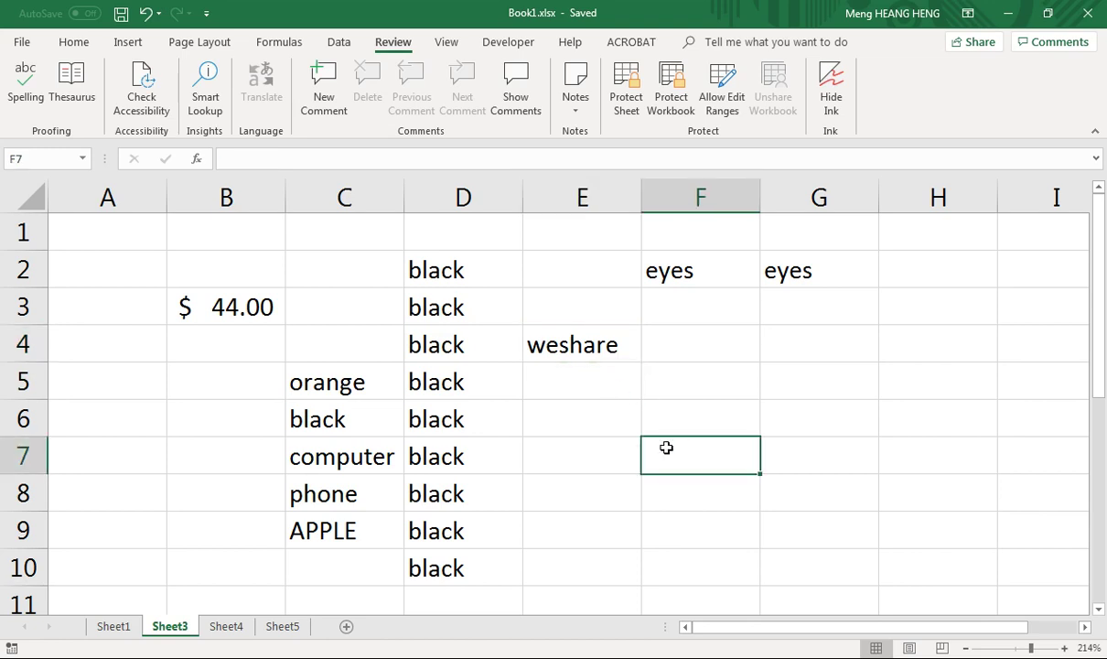
Cancel a spelling check started from F7, enter "dd" in E7, and spell-check the entry while it is being edited
left_click(28, 101)
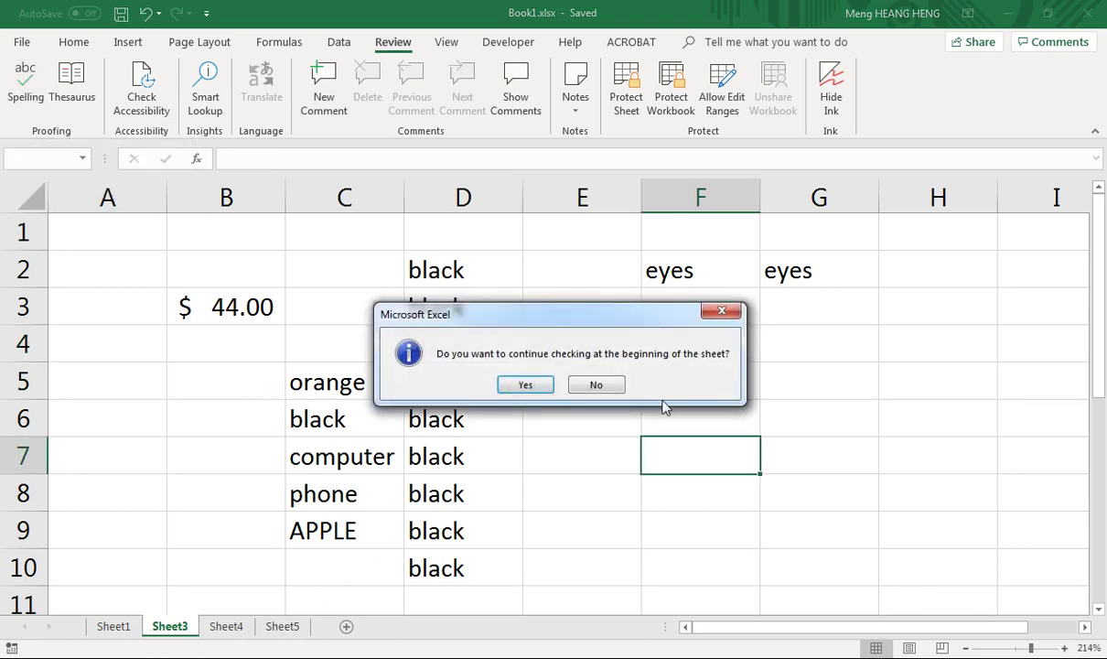
key("Escape")
left_click(581, 440)
type("dd")
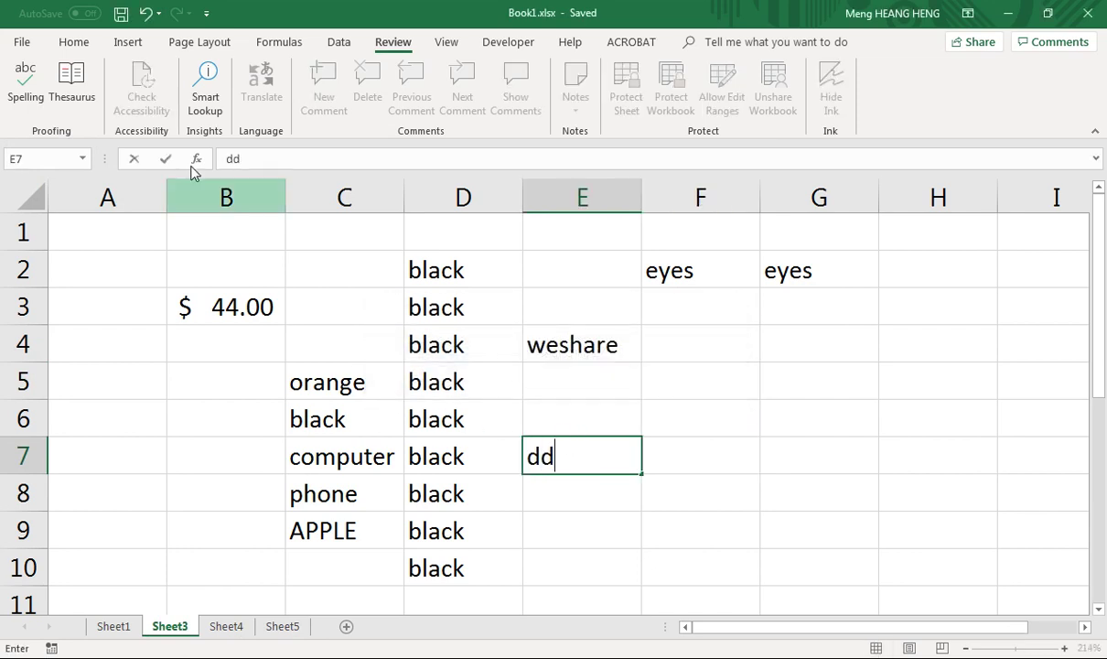
left_click(25, 84)
left_click(560, 384)
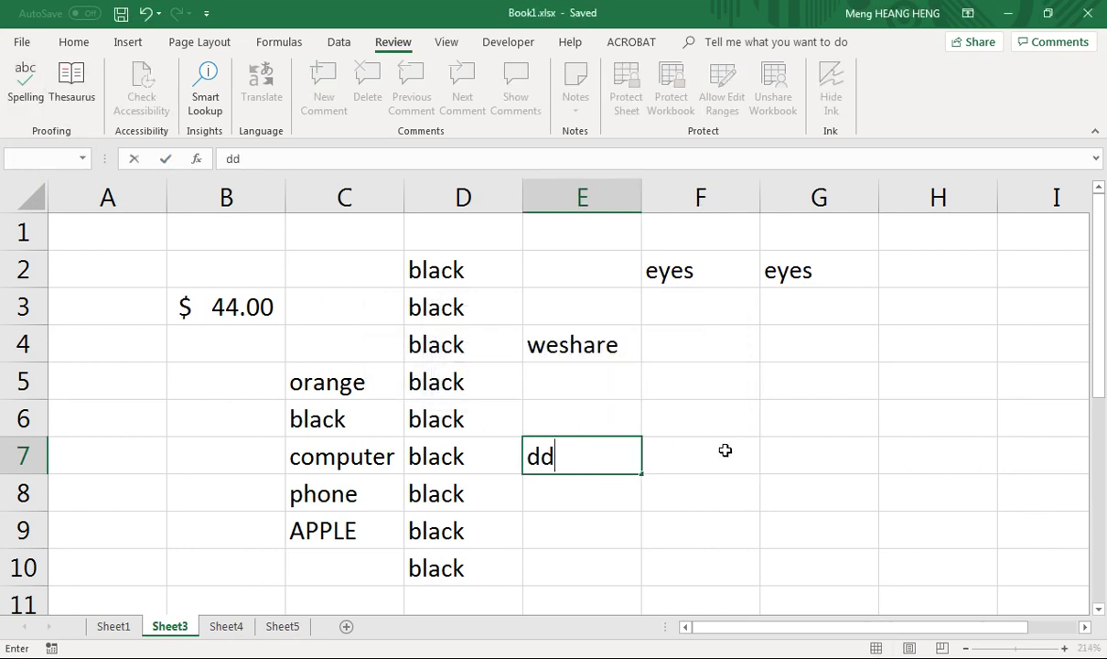
left_click(724, 449)
Check the spelling from F7, continuing at the beginning of the sheet, and close the finished check
left_click(22, 91)
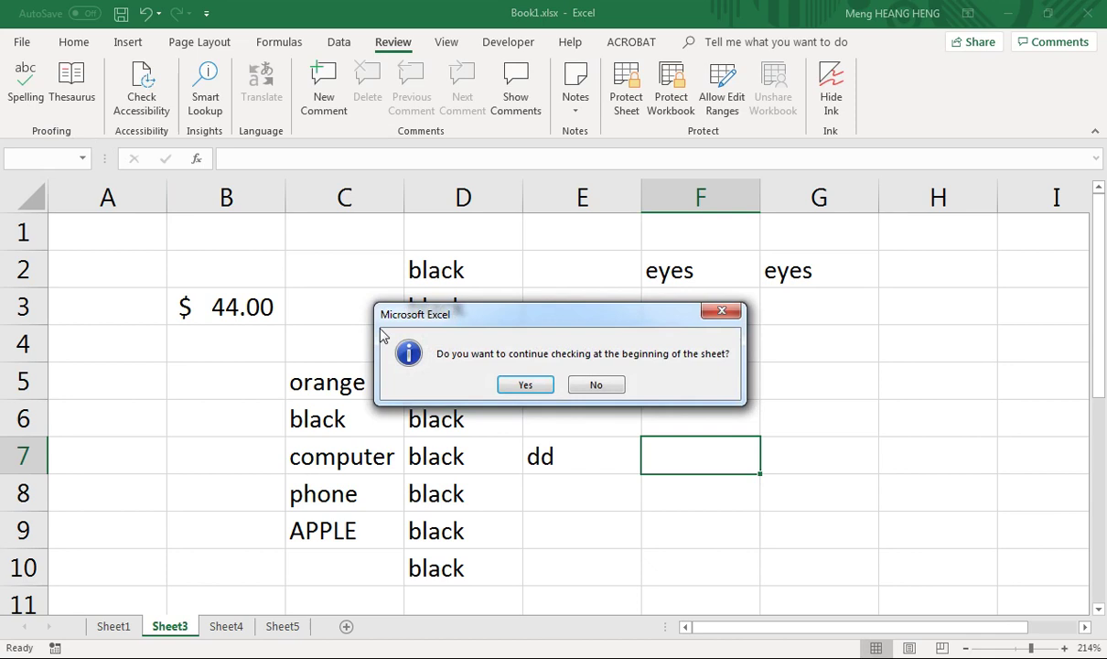
left_click(522, 385)
left_click(549, 391)
Replace the entry in E7 with "doge" and save the workbook
left_click(593, 464)
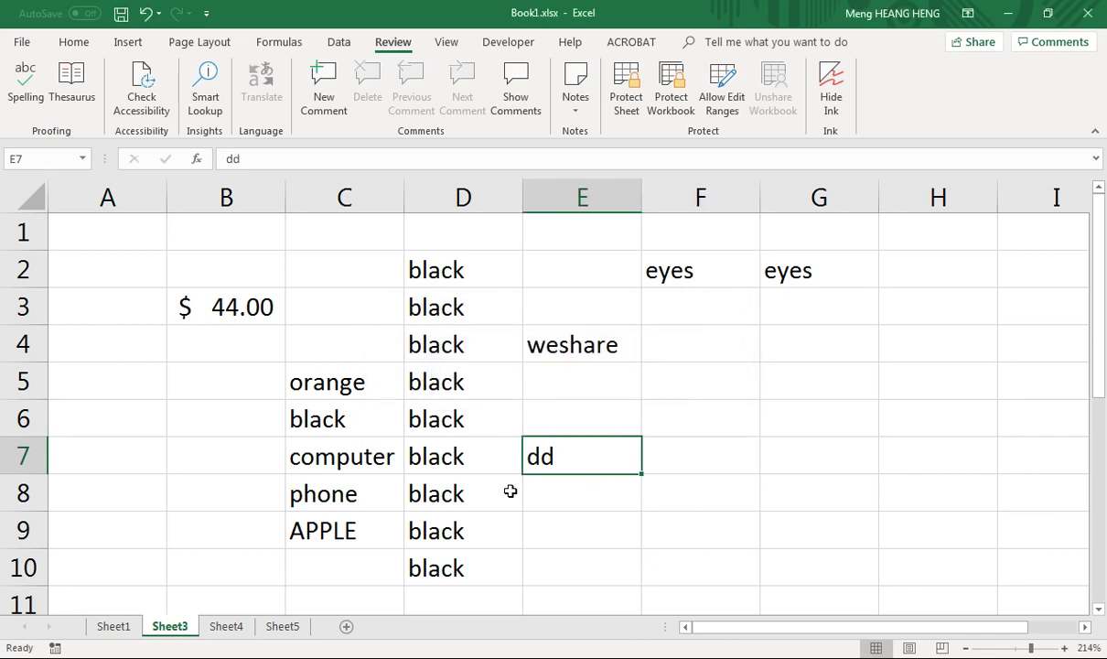
key("BackSpace")
type("dog")
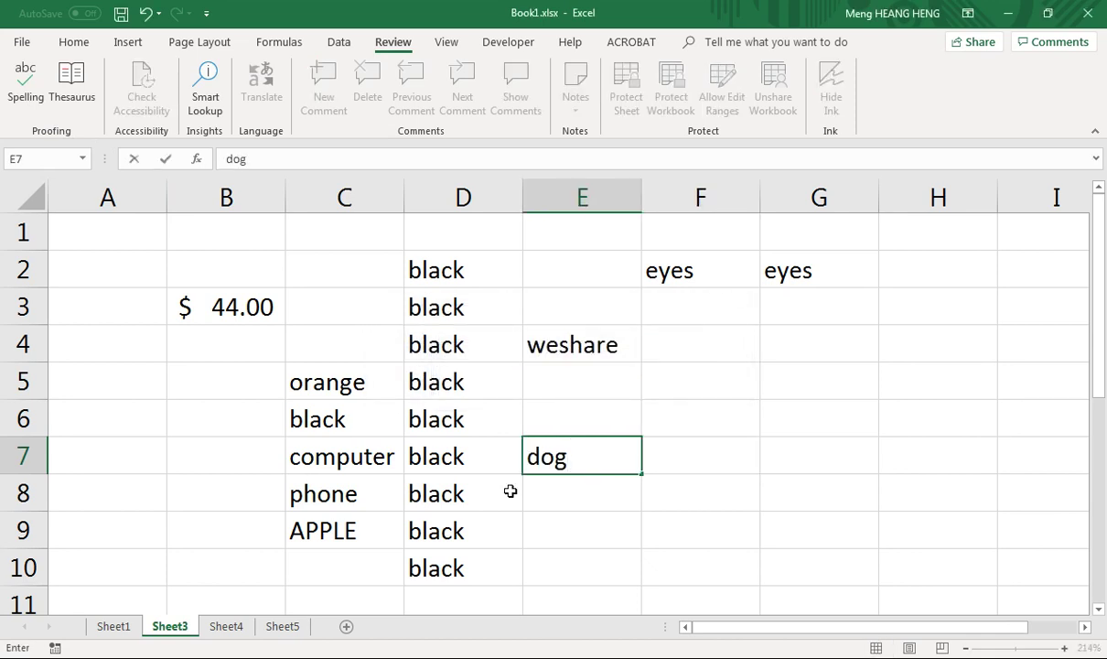
type("e")
left_click(538, 574)
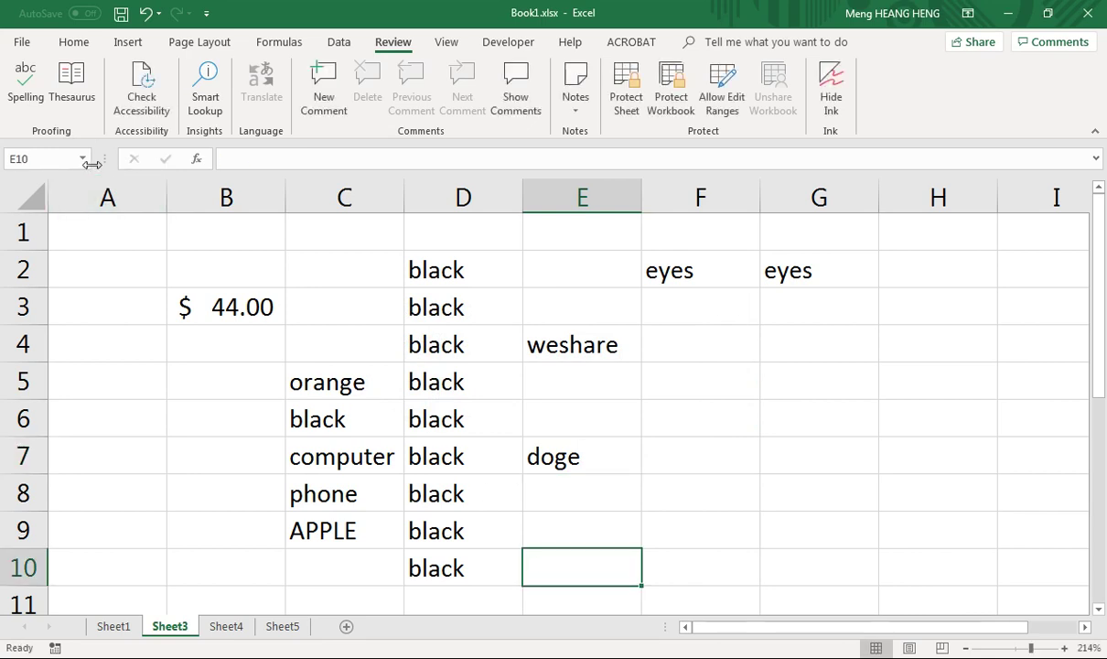
key("ctrl+s")
Check the spelling from E10, continuing at the beginning of the sheet, and close the finished check
left_click(34, 103)
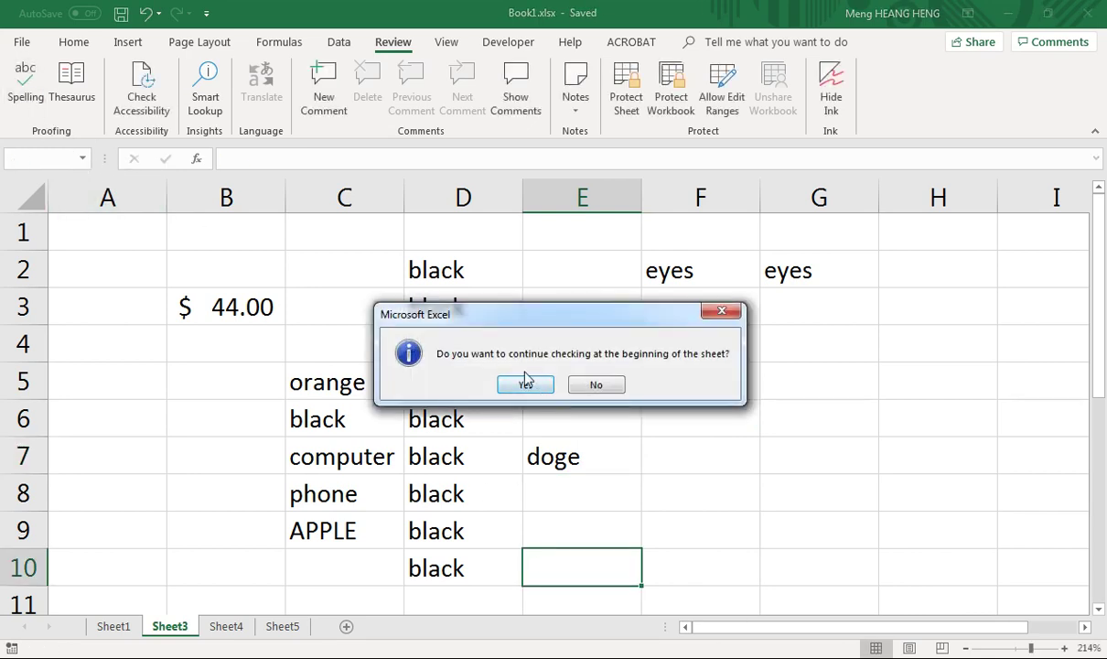
left_click(526, 382)
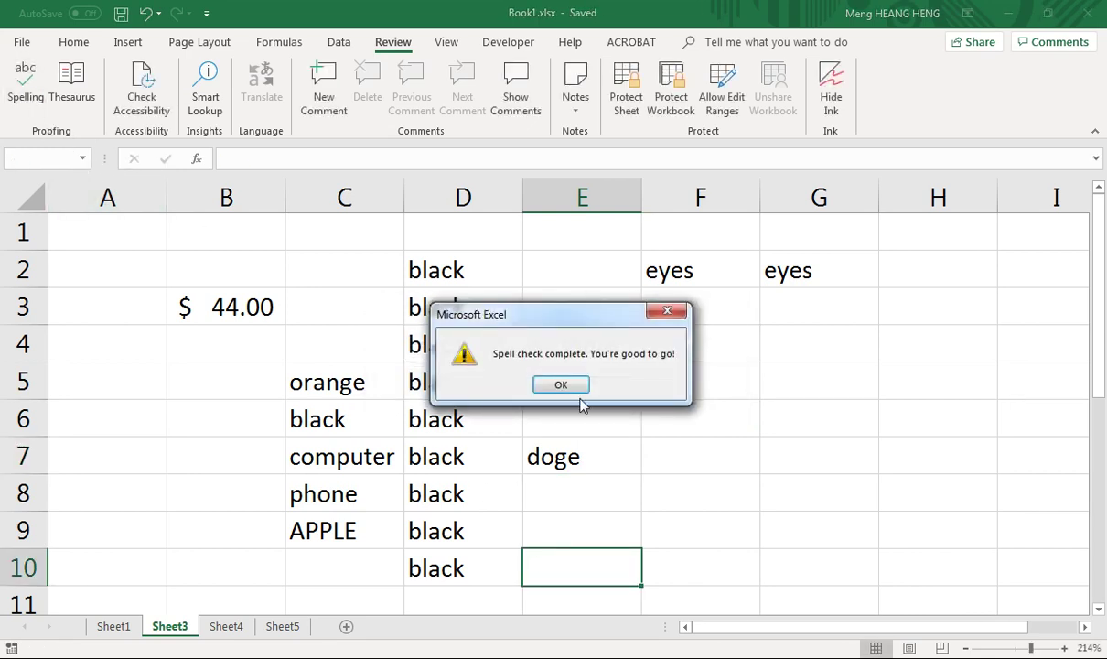
left_click(579, 390)
left_click(618, 356)
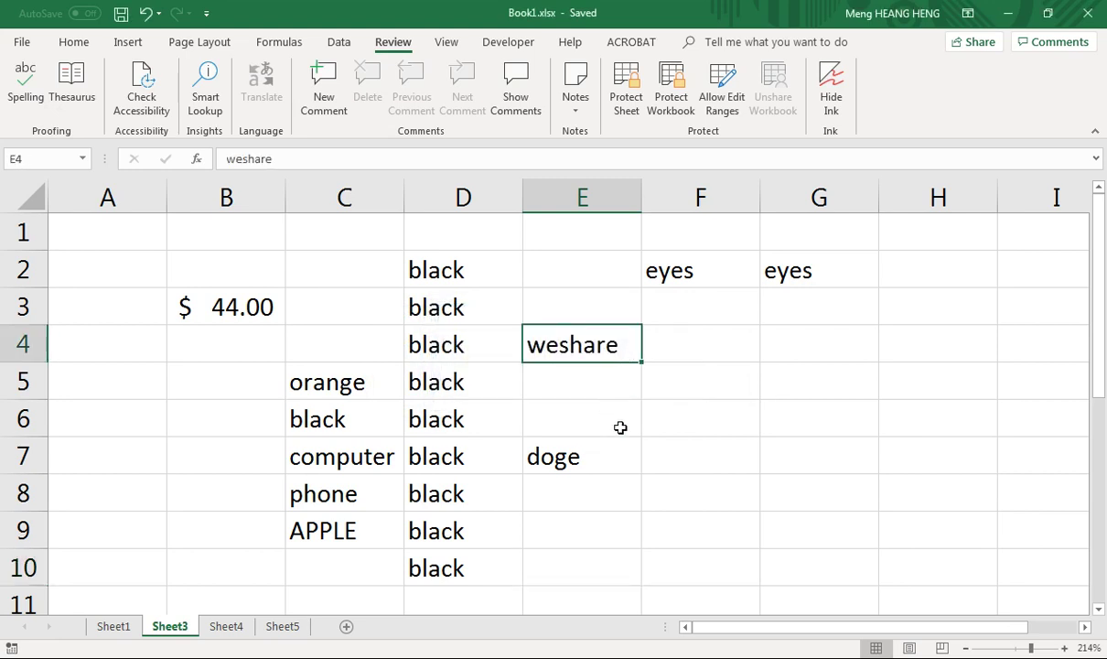
Extend the entry in E7 to "dogedd" and check the spelling from E8, continuing at the beginning of the sheet
left_click(612, 464)
double_click(615, 463)
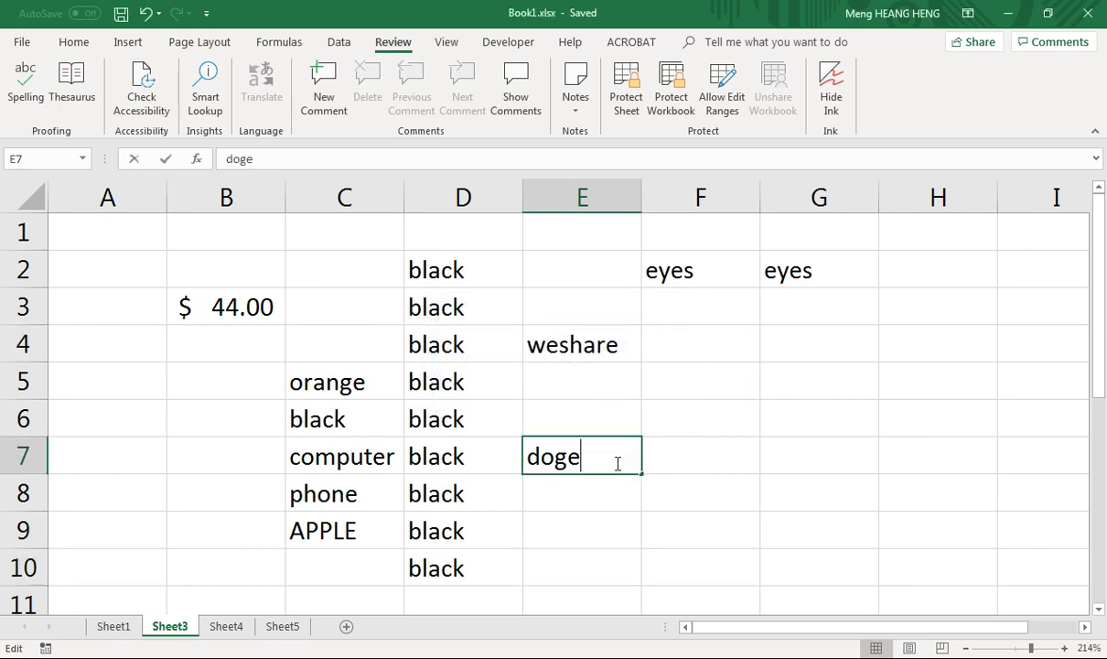
type("dd")
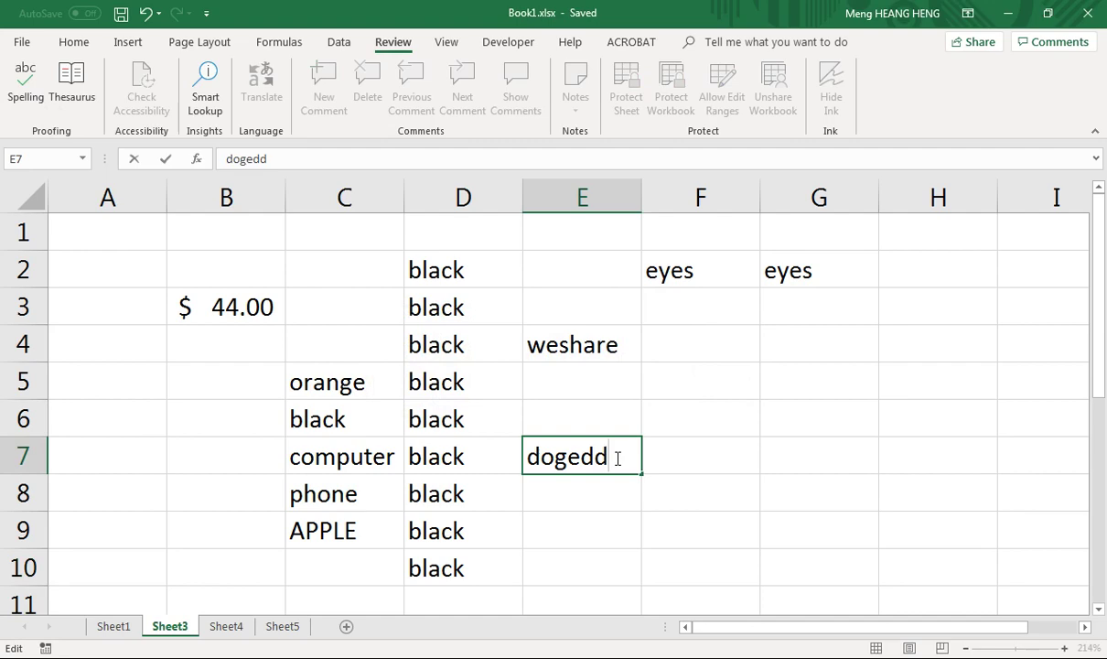
left_click(586, 499)
left_click(26, 87)
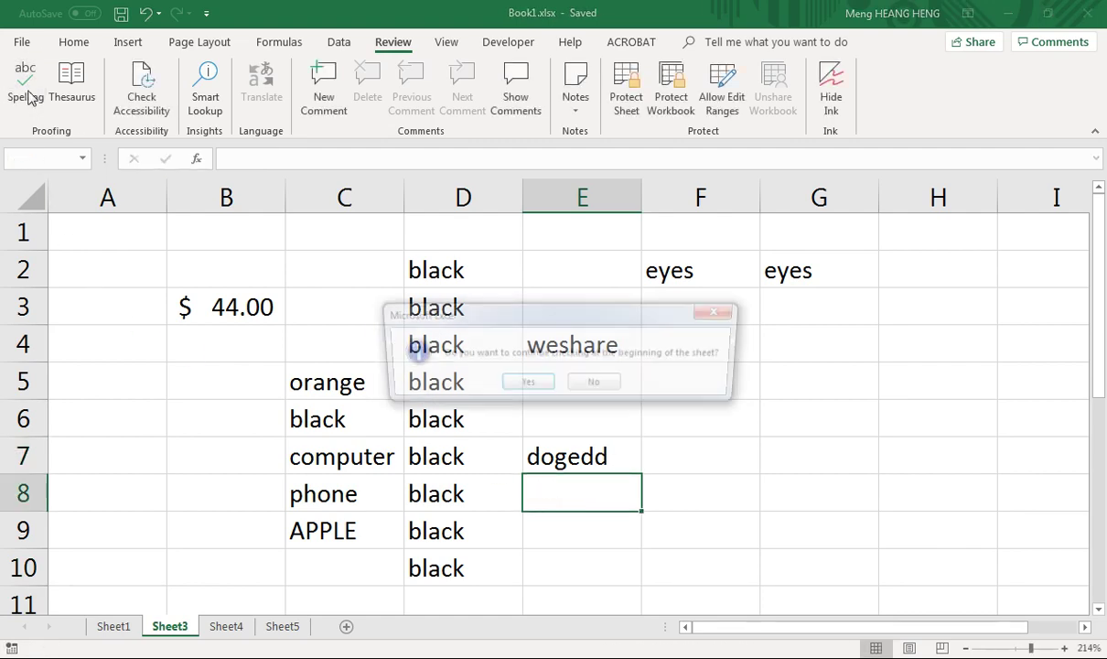
left_click(514, 384)
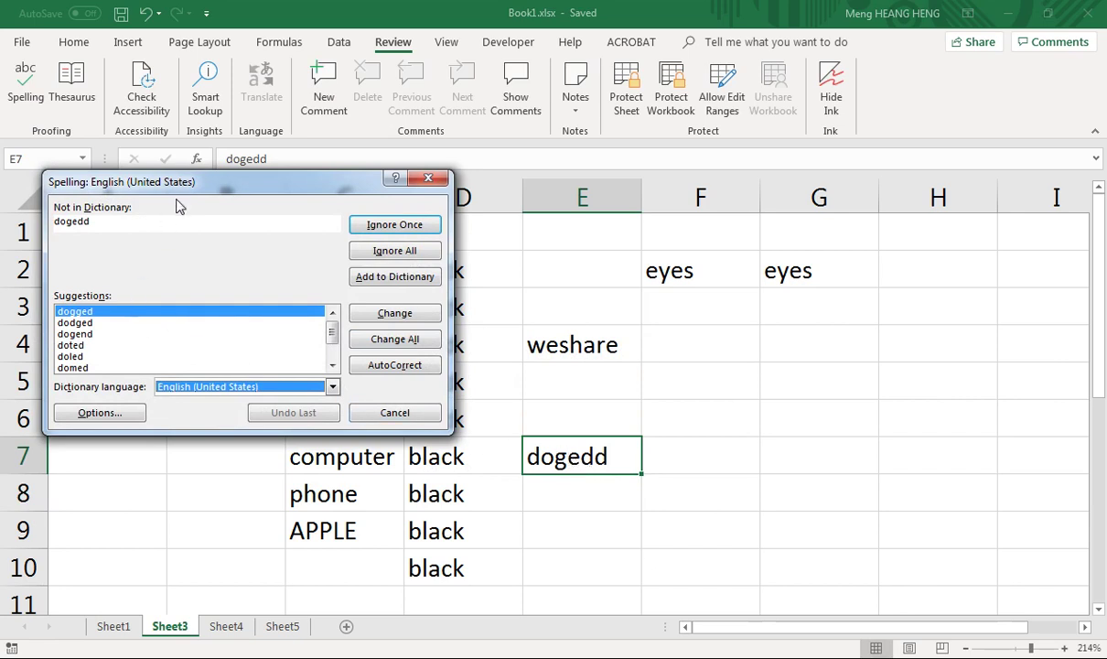
left_click_drag(192, 188, 233, 182)
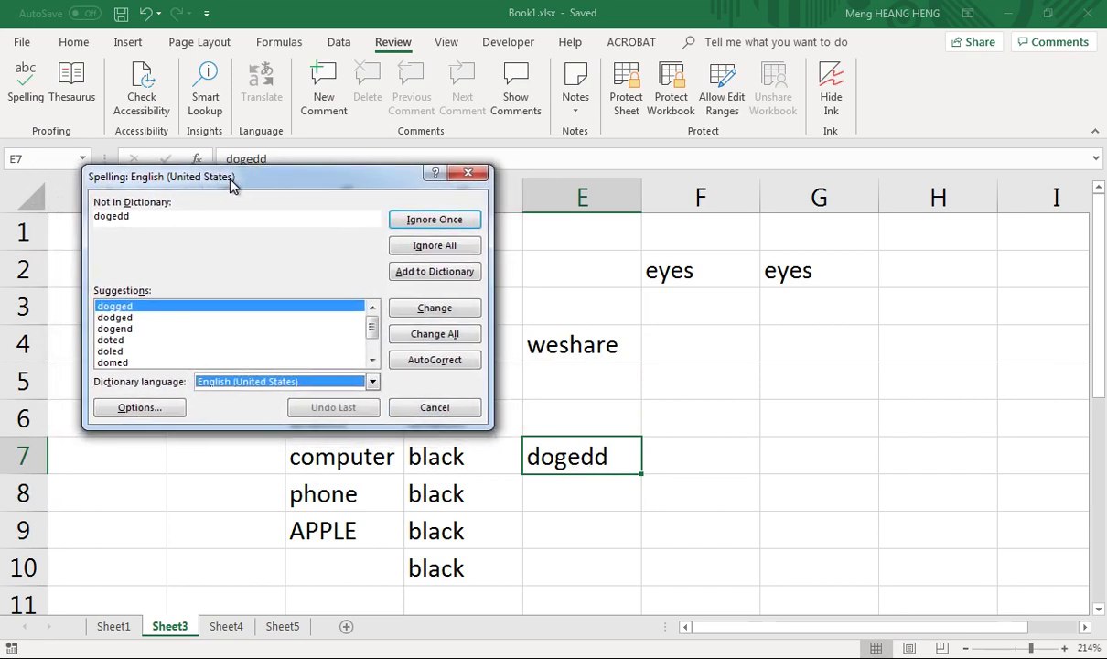
Review the proofing options and the dictionary languages offered for the spelling check, and close the check without changing the word
left_click(176, 411)
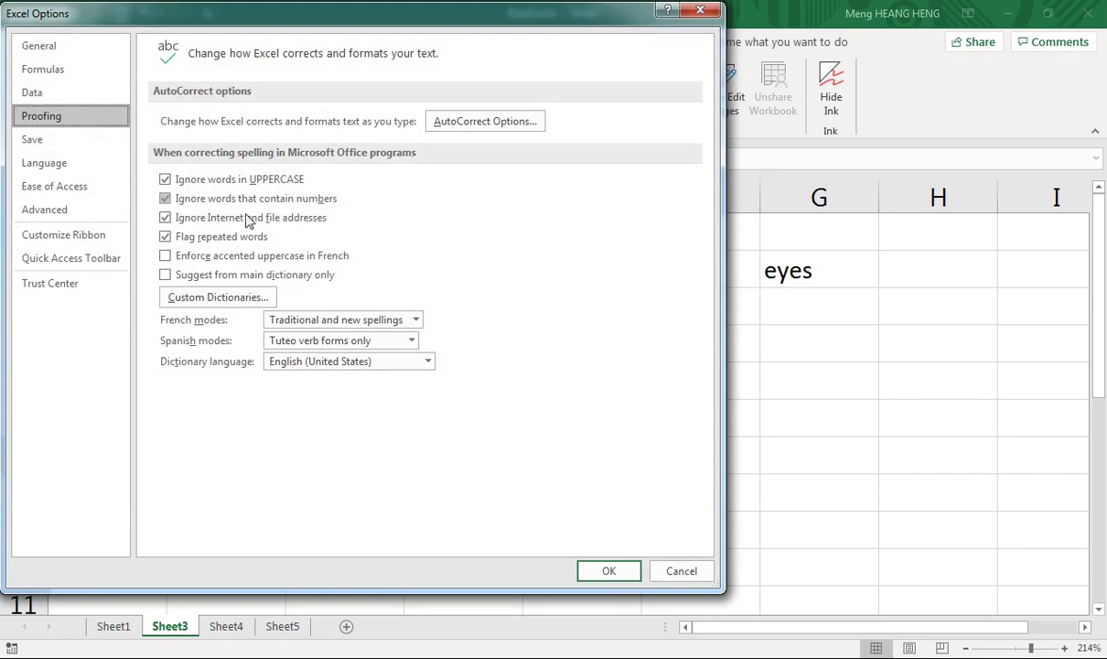
left_click(697, 570)
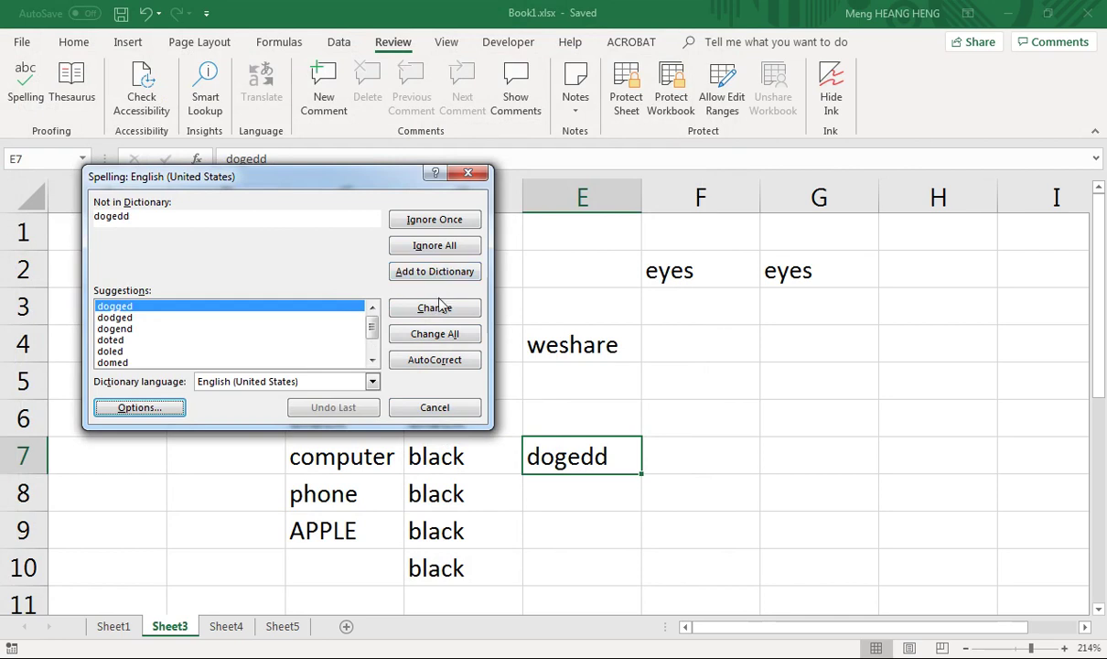
left_click(372, 382)
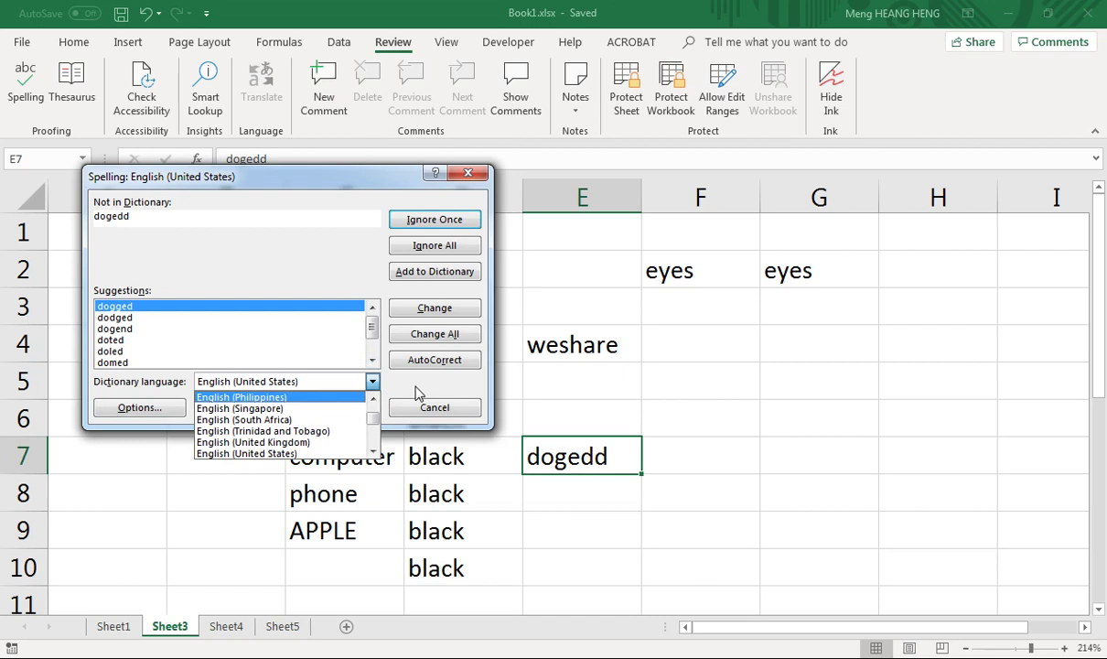
left_click(466, 176)
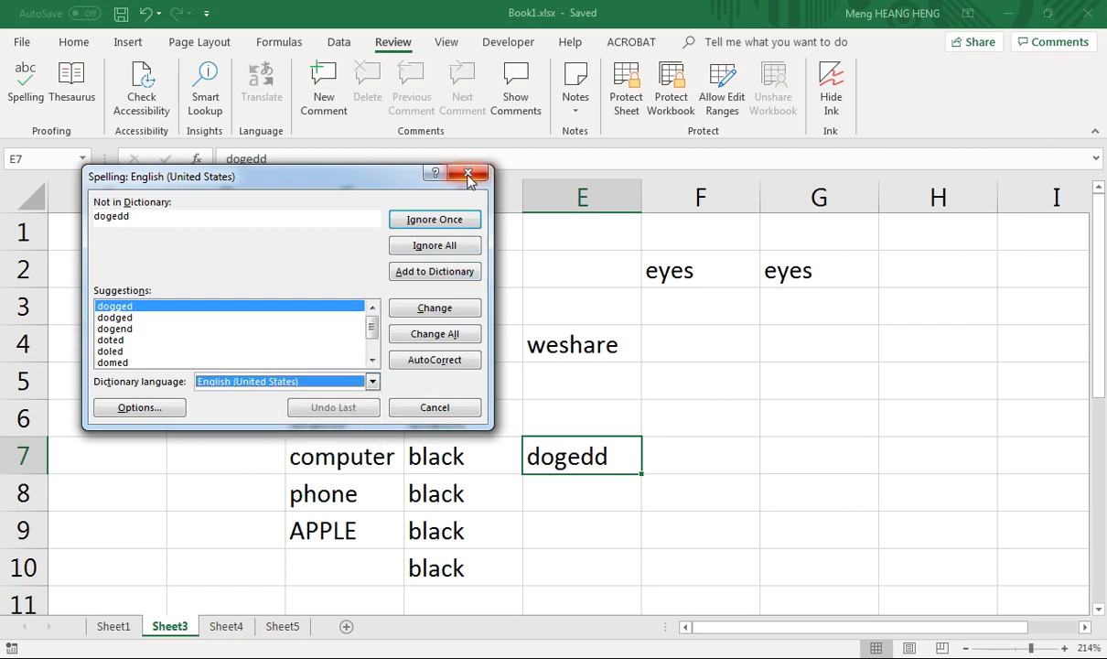
left_click(476, 176)
Examine the editing languages and their proofing tools in Excel's language preferences, and leave the options without changes
left_click(21, 41)
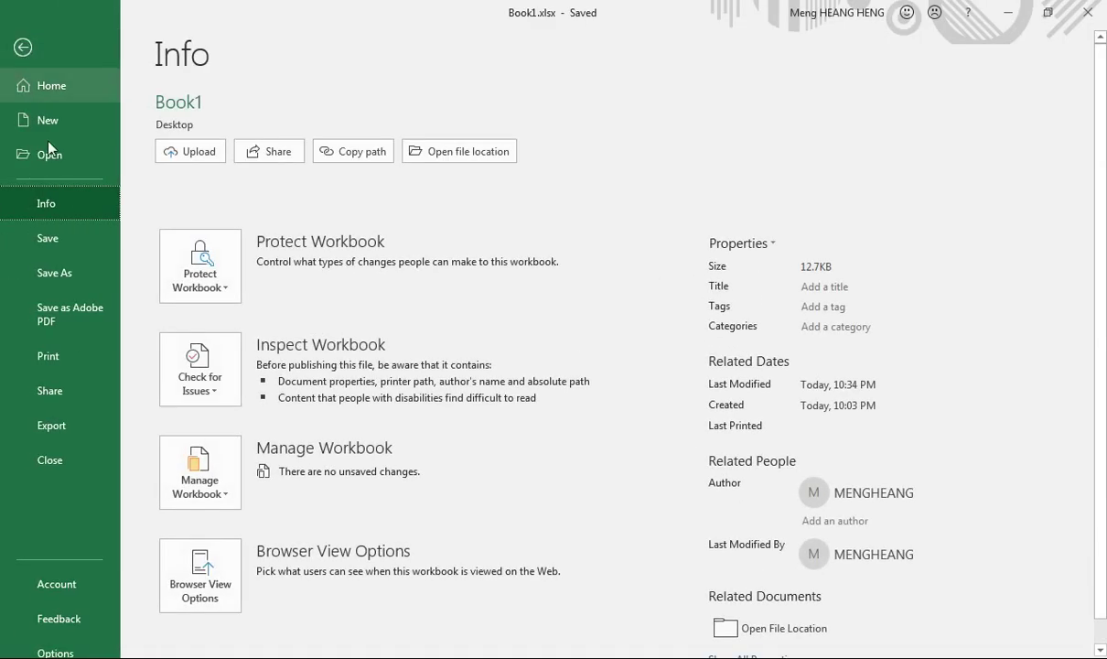
scroll(88, 585, "down", 1)
left_click(67, 627)
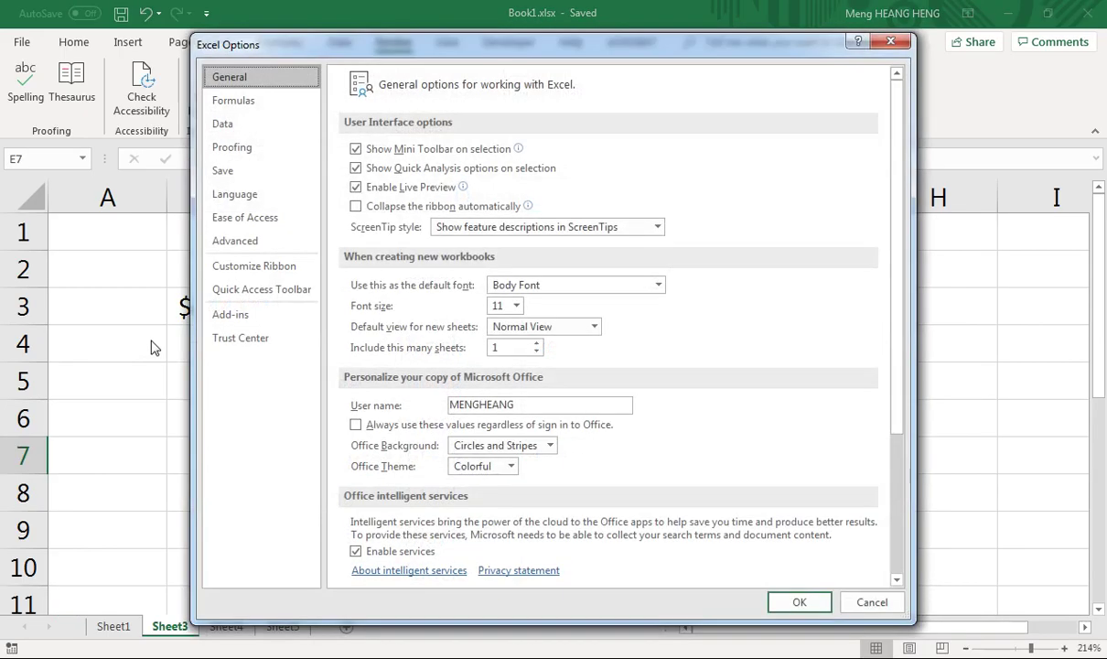
left_click(236, 195)
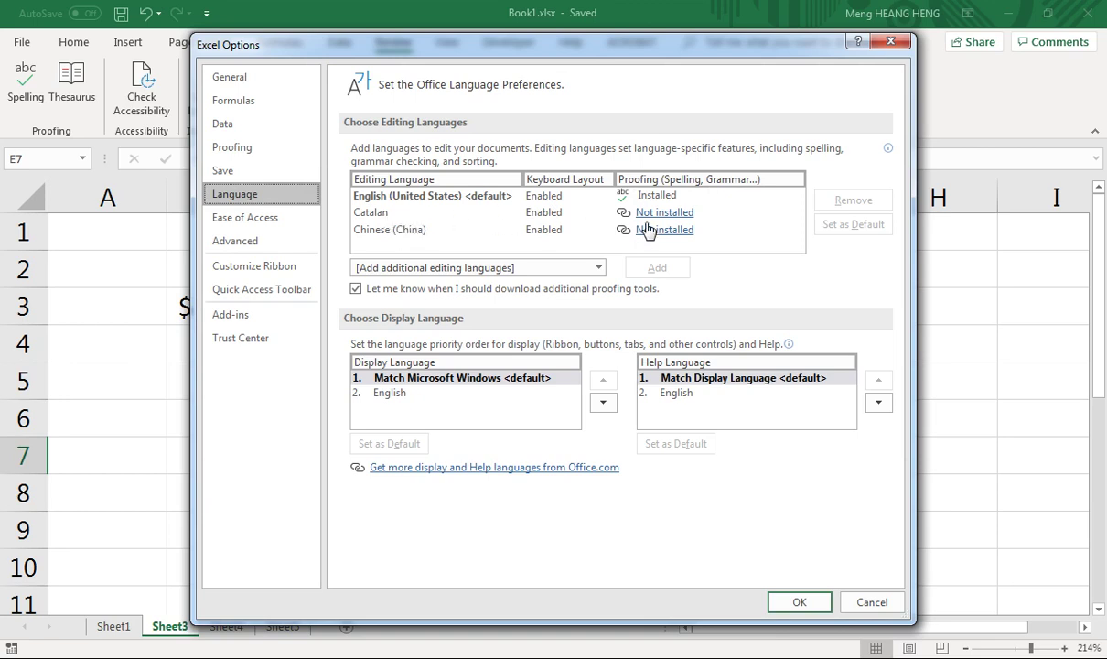
mouse_move(659, 220)
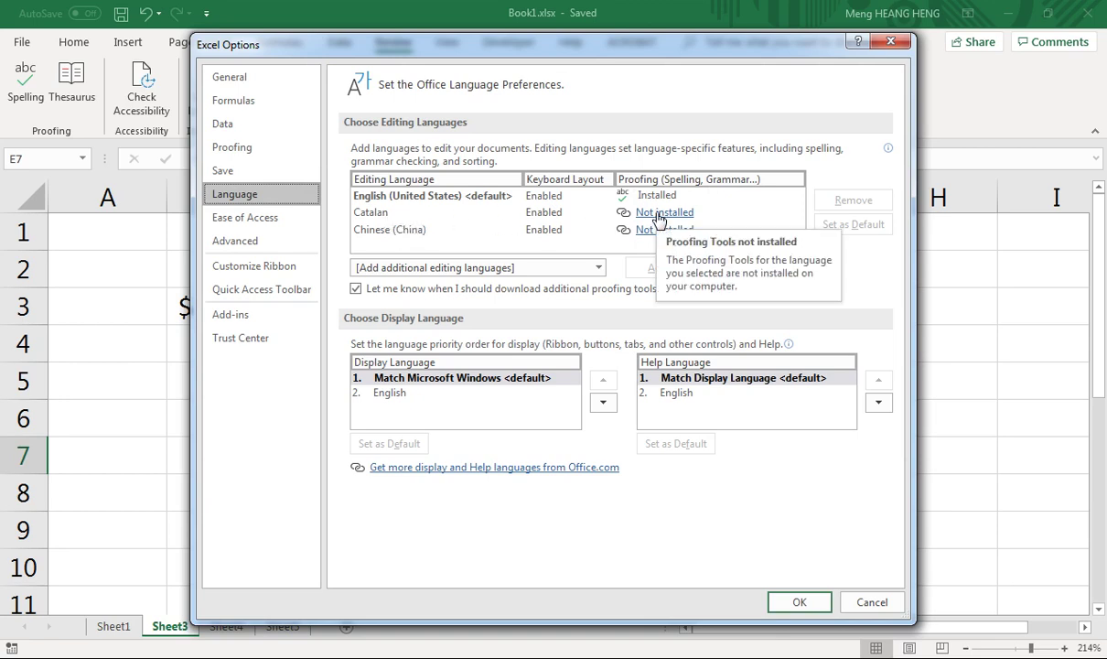
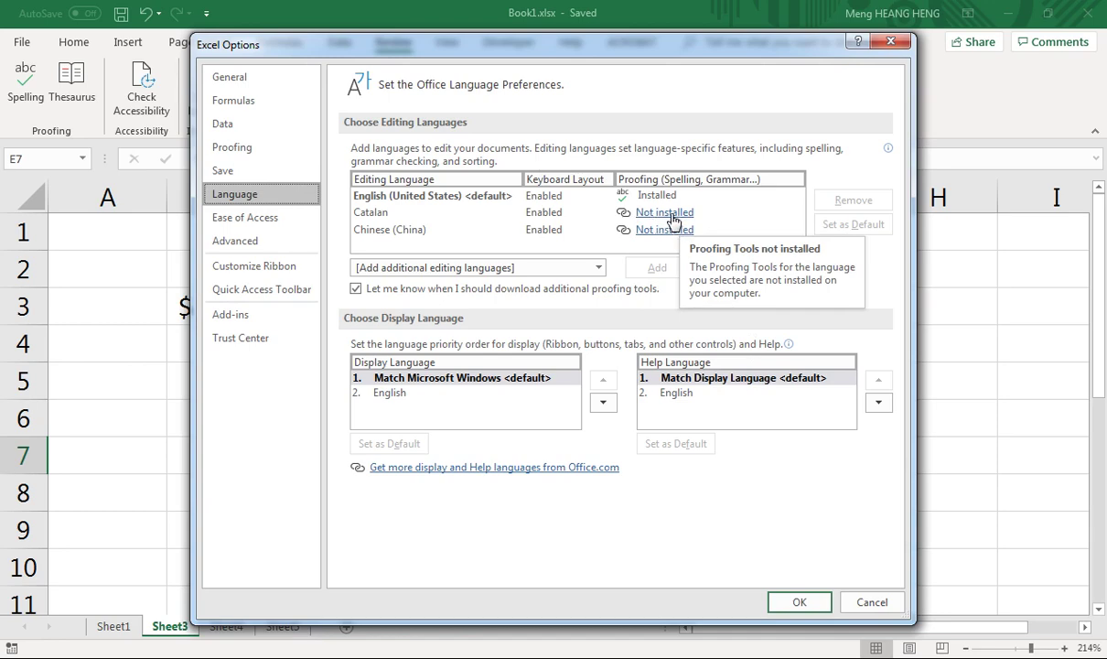
left_click(869, 600)
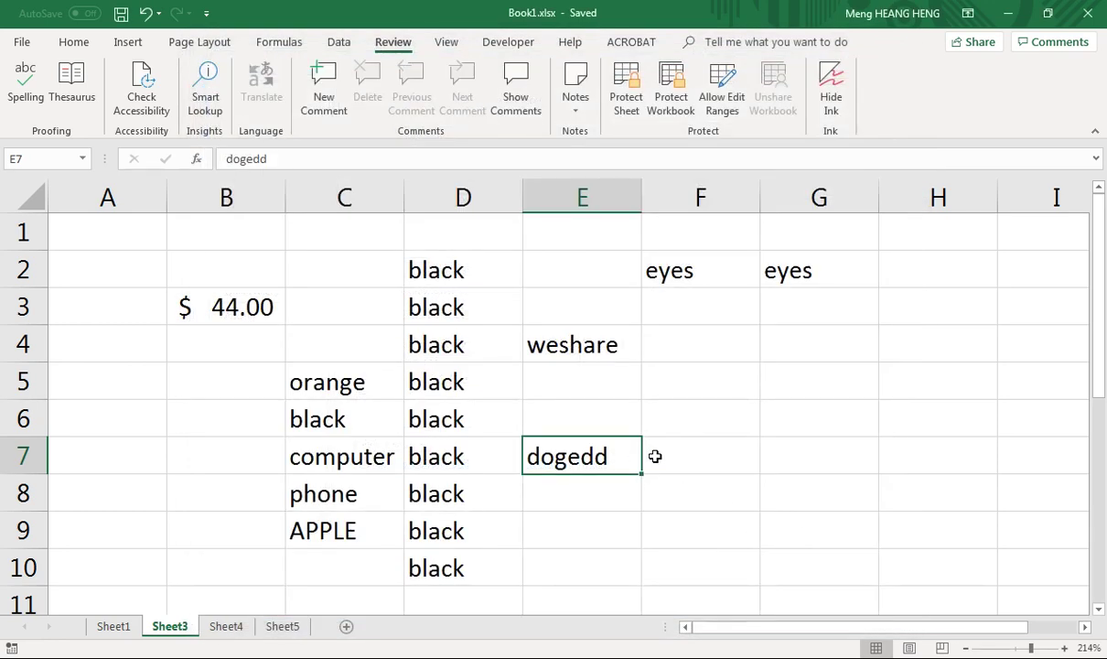
left_click(677, 451)
Highlight "Check Spelling" and "Zoom Slider" one after the other in the topic list on Sheet1
left_click(117, 628)
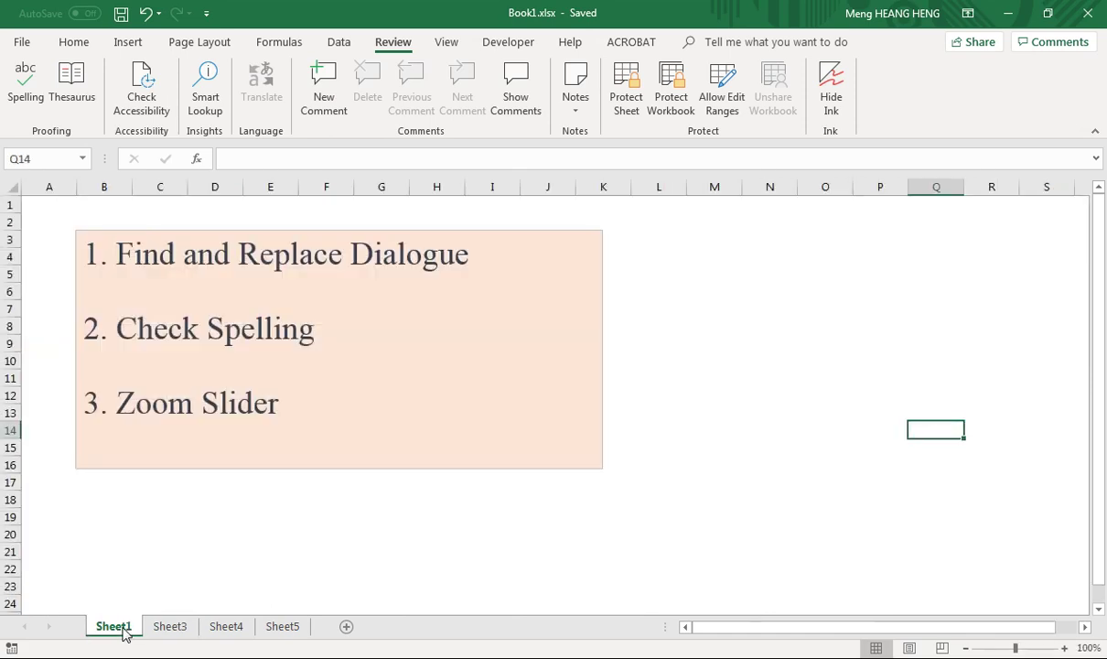
left_click_drag(119, 328, 315, 327)
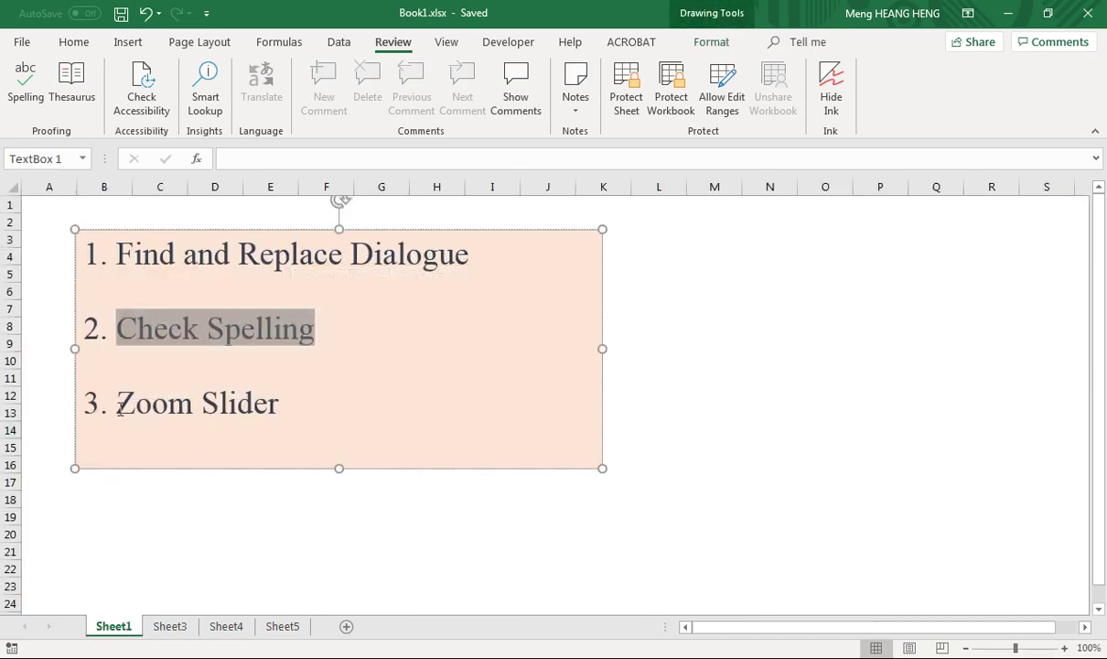
left_click_drag(118, 403, 283, 399)
Zoom Sheet3 out to 10% with the zoom slider
left_click(172, 622)
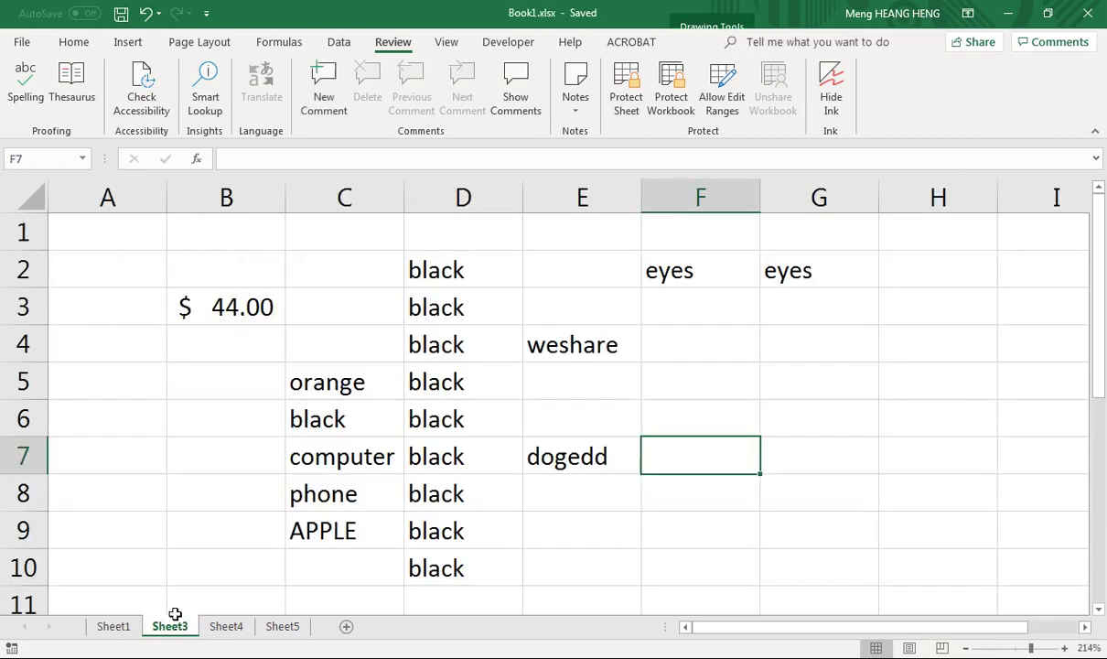
left_click(509, 403)
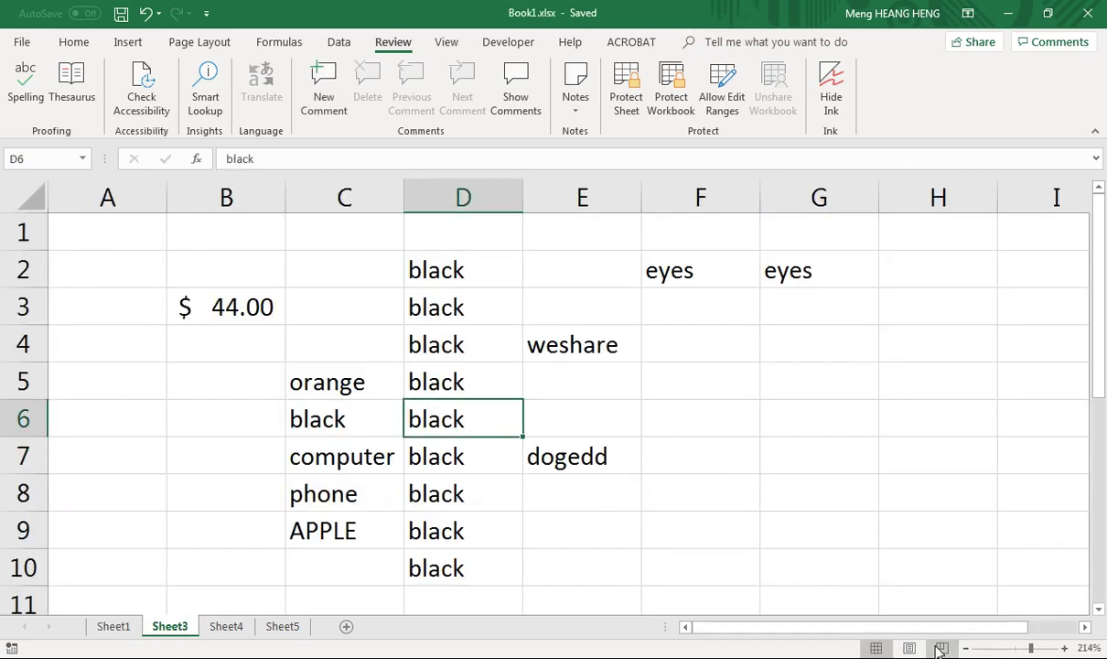
left_click_drag(1032, 648, 967, 650)
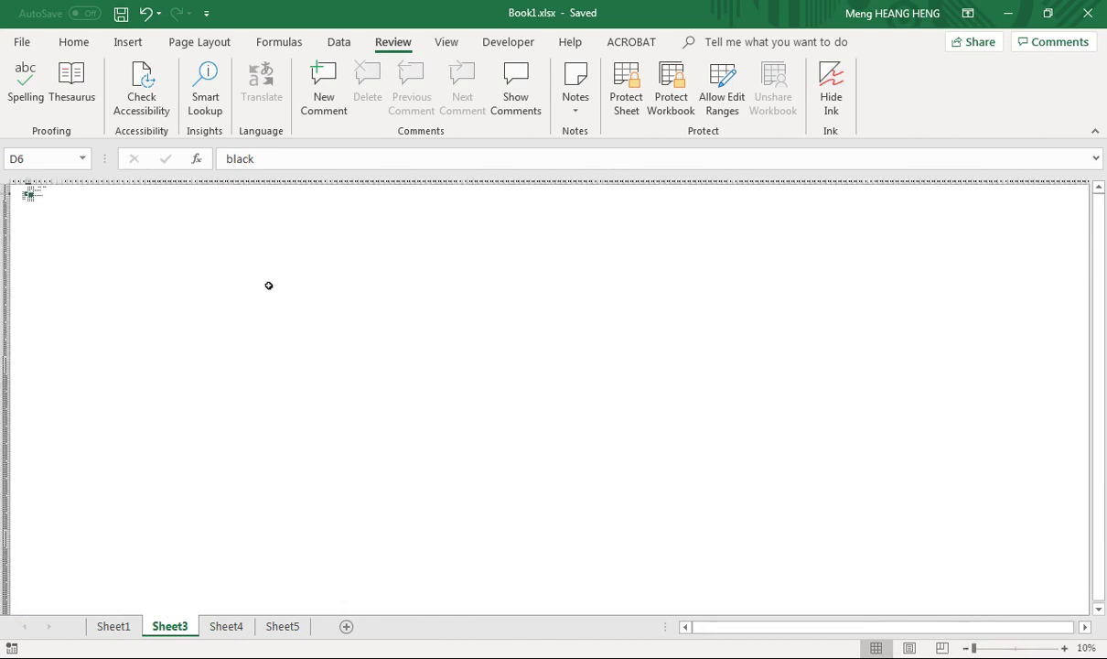
left_click(37, 197)
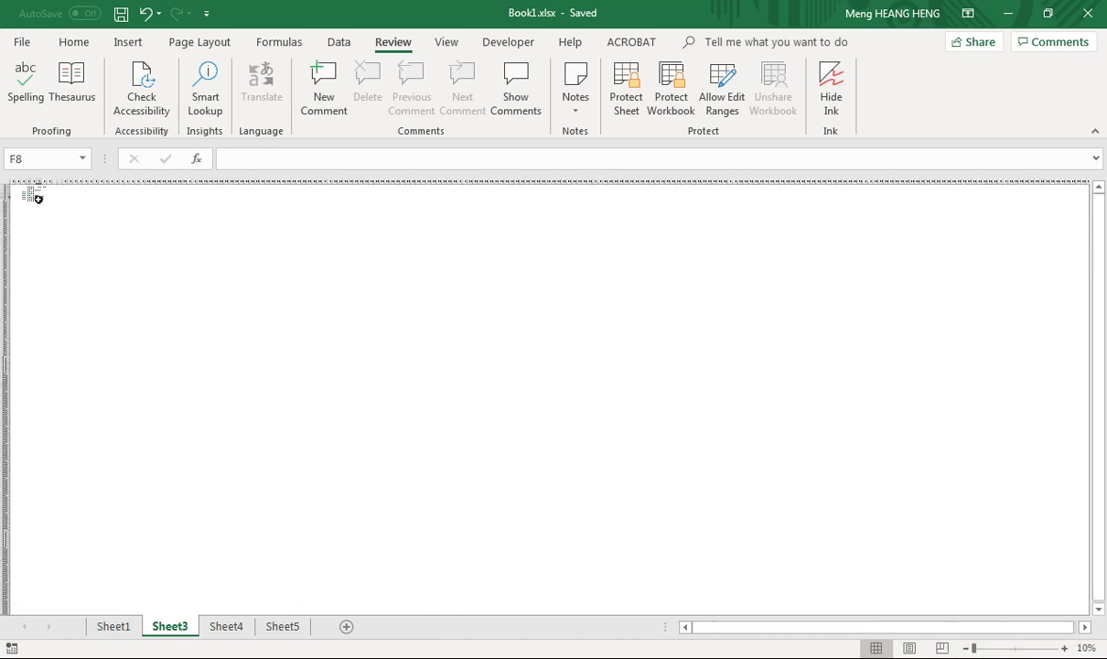
Zoom Sheet3 in to 400% and examine the font size of the text in C5 and D5
left_click(77, 43)
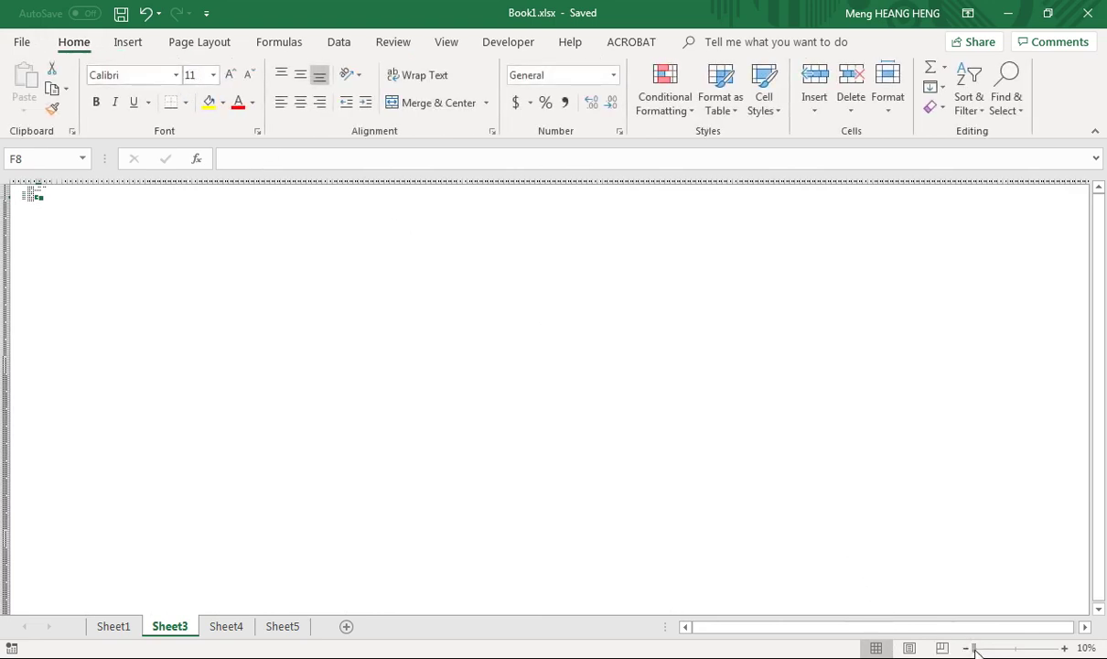
left_click_drag(973, 648, 1078, 648)
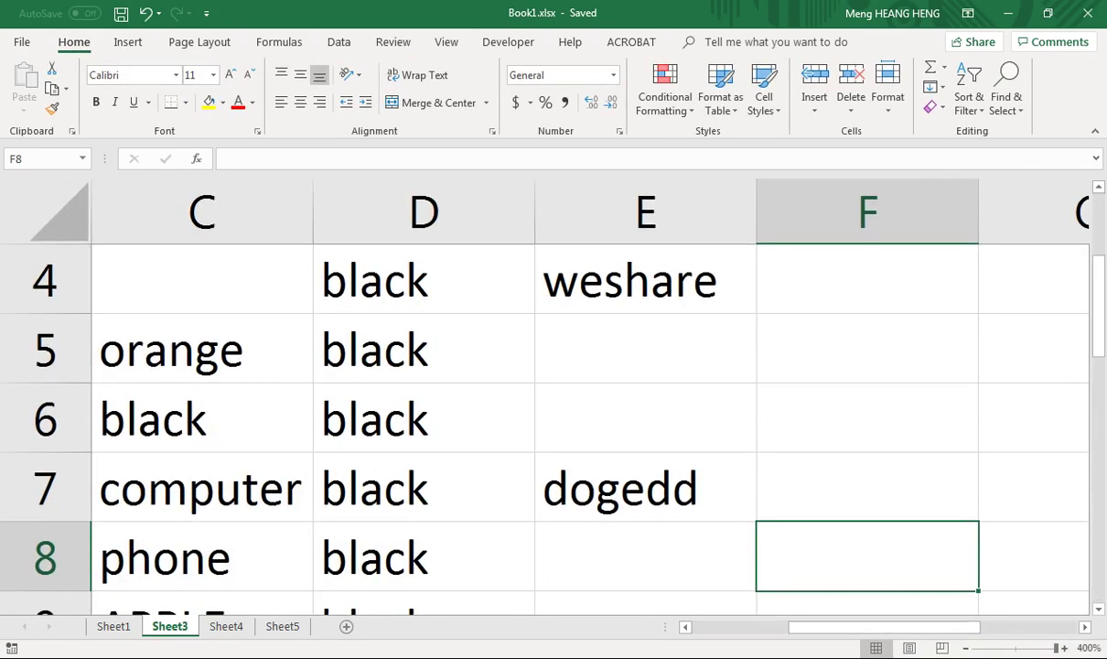
left_click(494, 353)
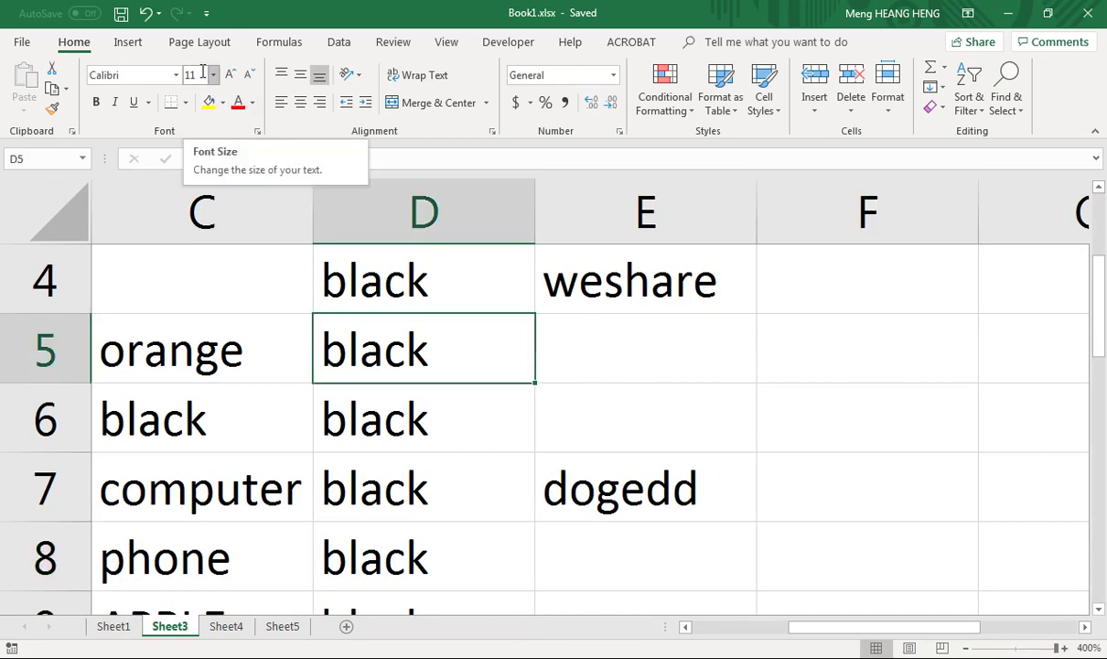
left_click(240, 351)
left_click(373, 359)
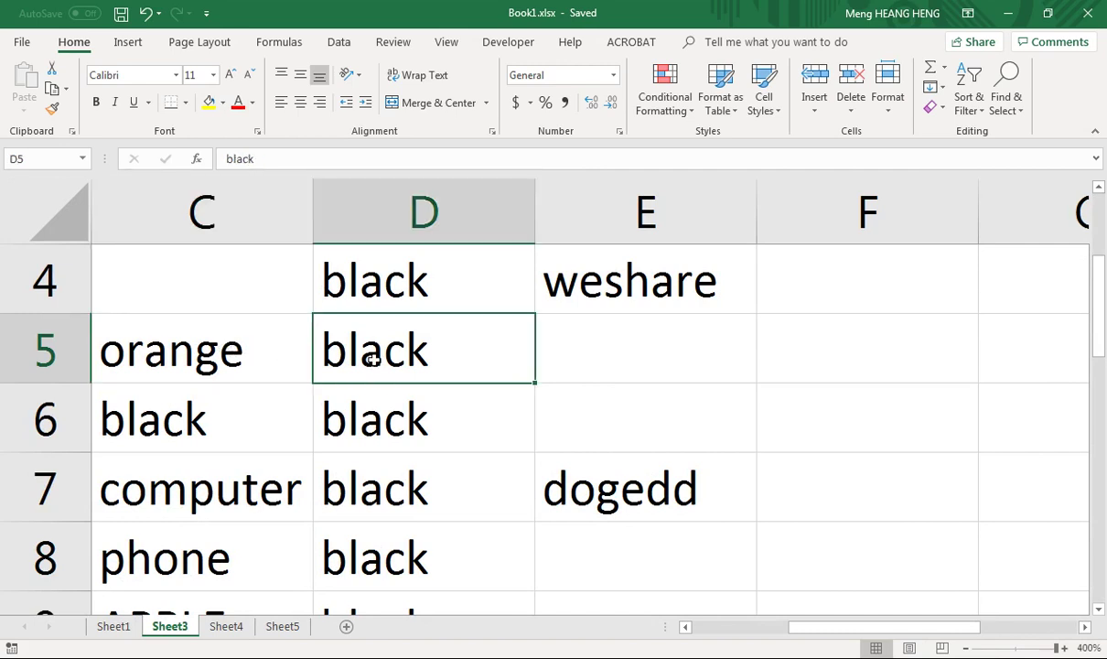
left_click(194, 359)
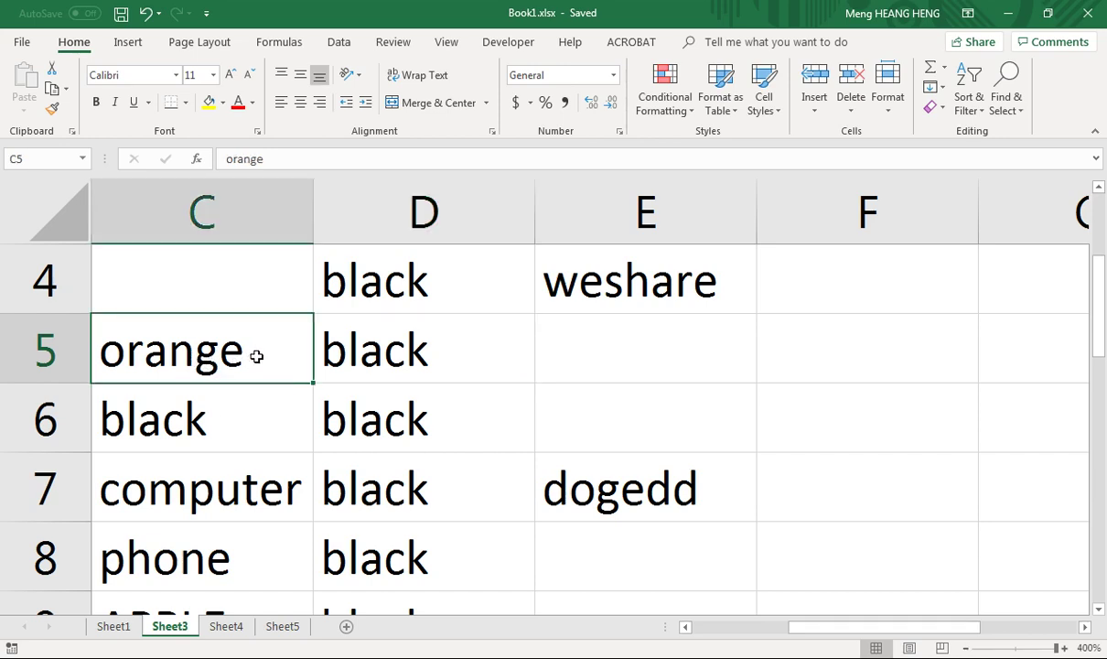
left_click(347, 341)
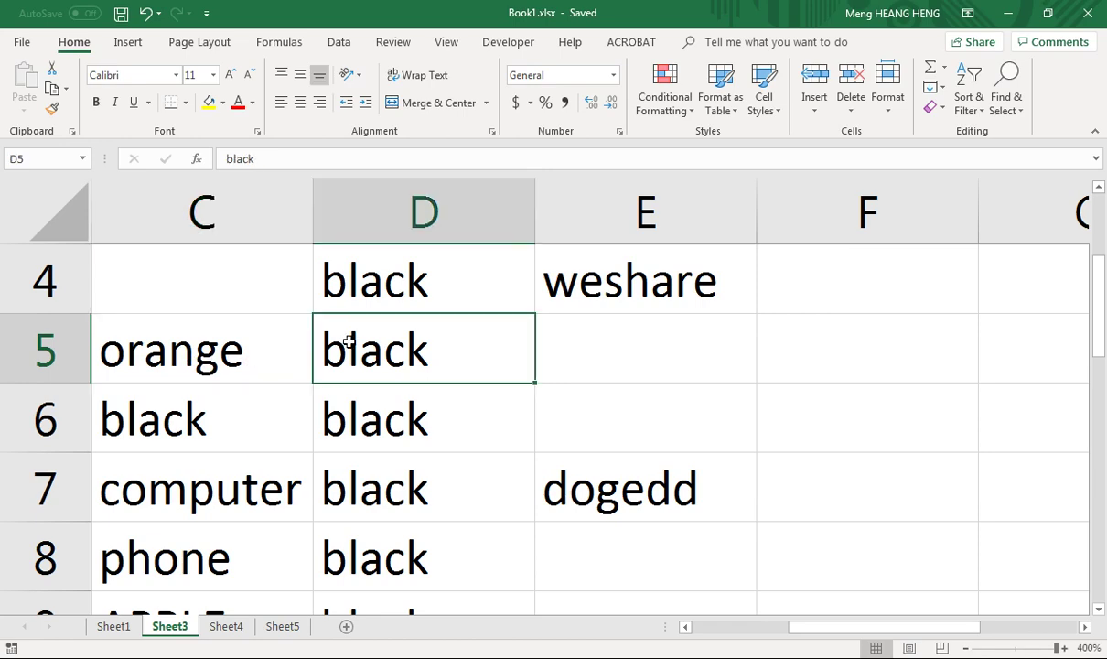
Vary Sheet3's zoom with the slider, going down to 10% and back up to 400%
left_click(1036, 651)
left_click_drag(1036, 651, 1012, 651)
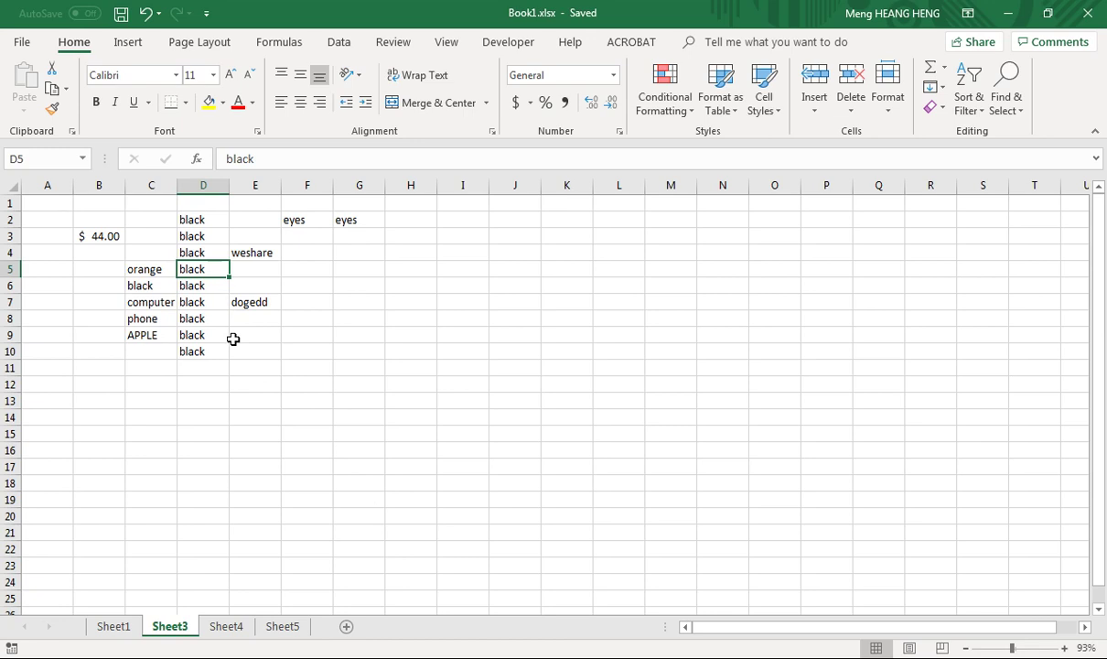
left_click_drag(1013, 650, 1045, 649)
left_click(971, 649)
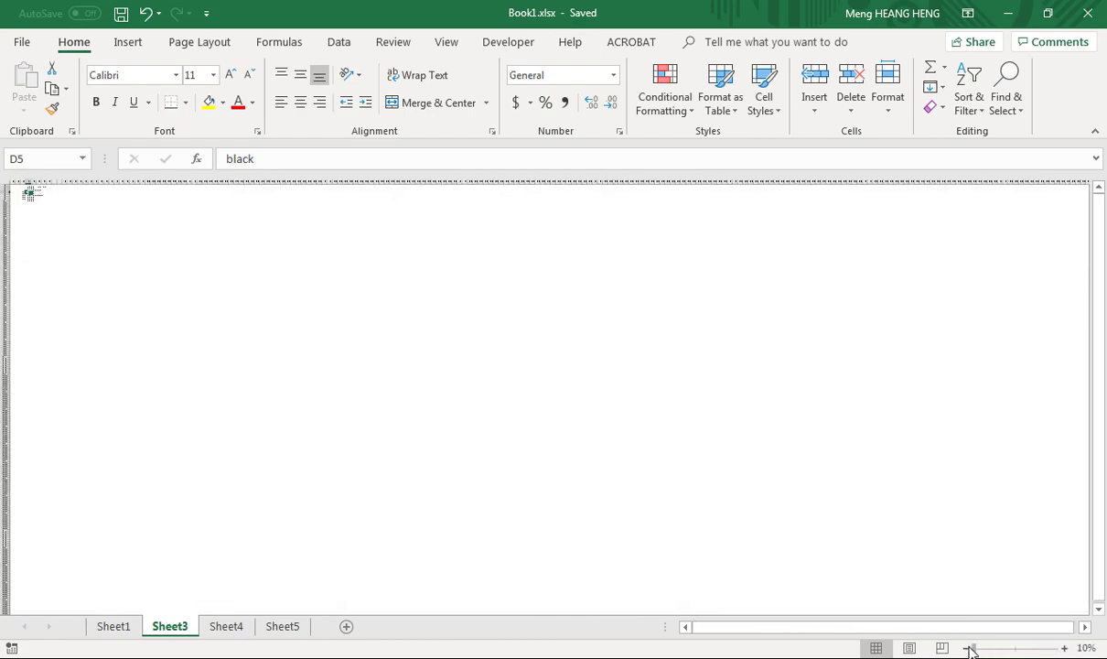
left_click_drag(971, 649, 1081, 651)
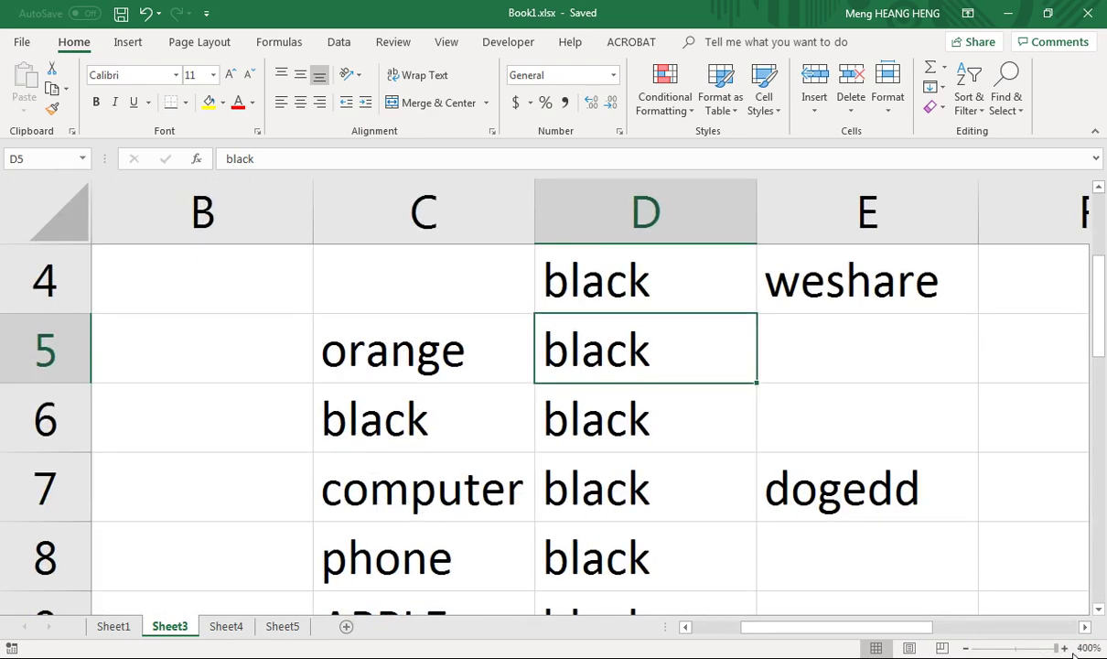
Set Sheet3's zoom to 100% and return to the topic list on Sheet1
left_click(1015, 649)
left_click(417, 429)
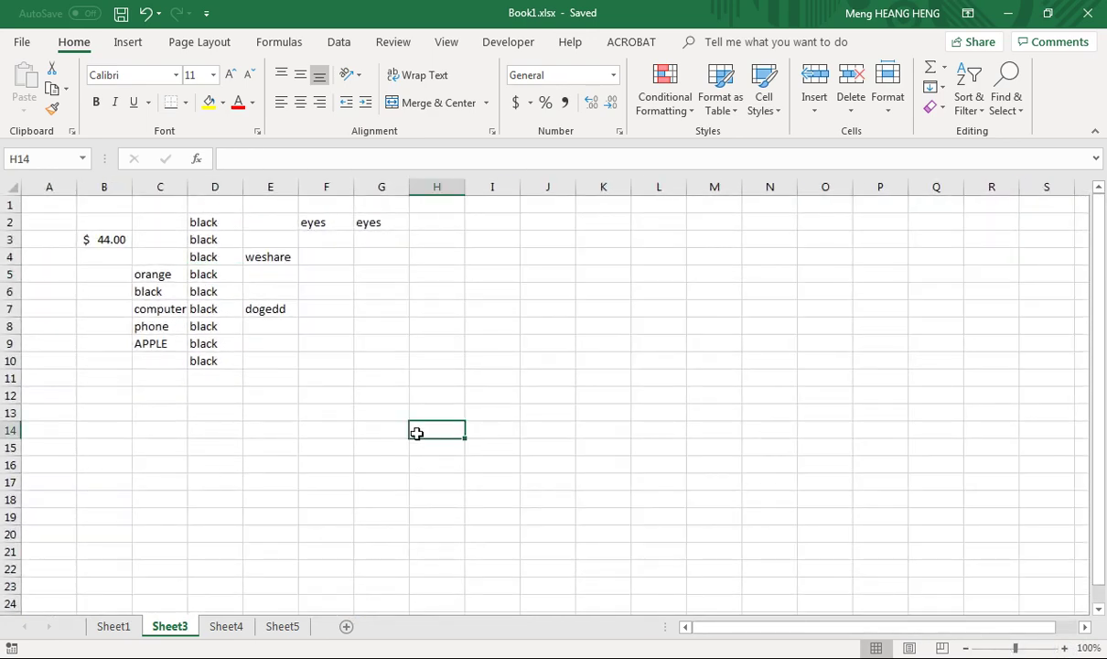
left_click(112, 626)
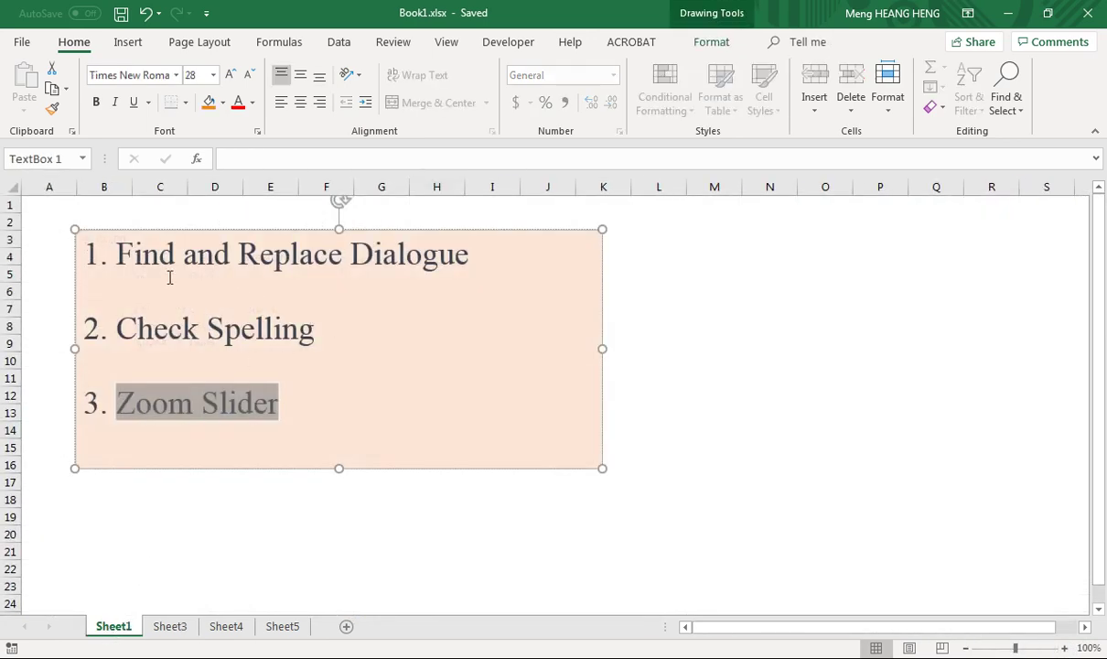